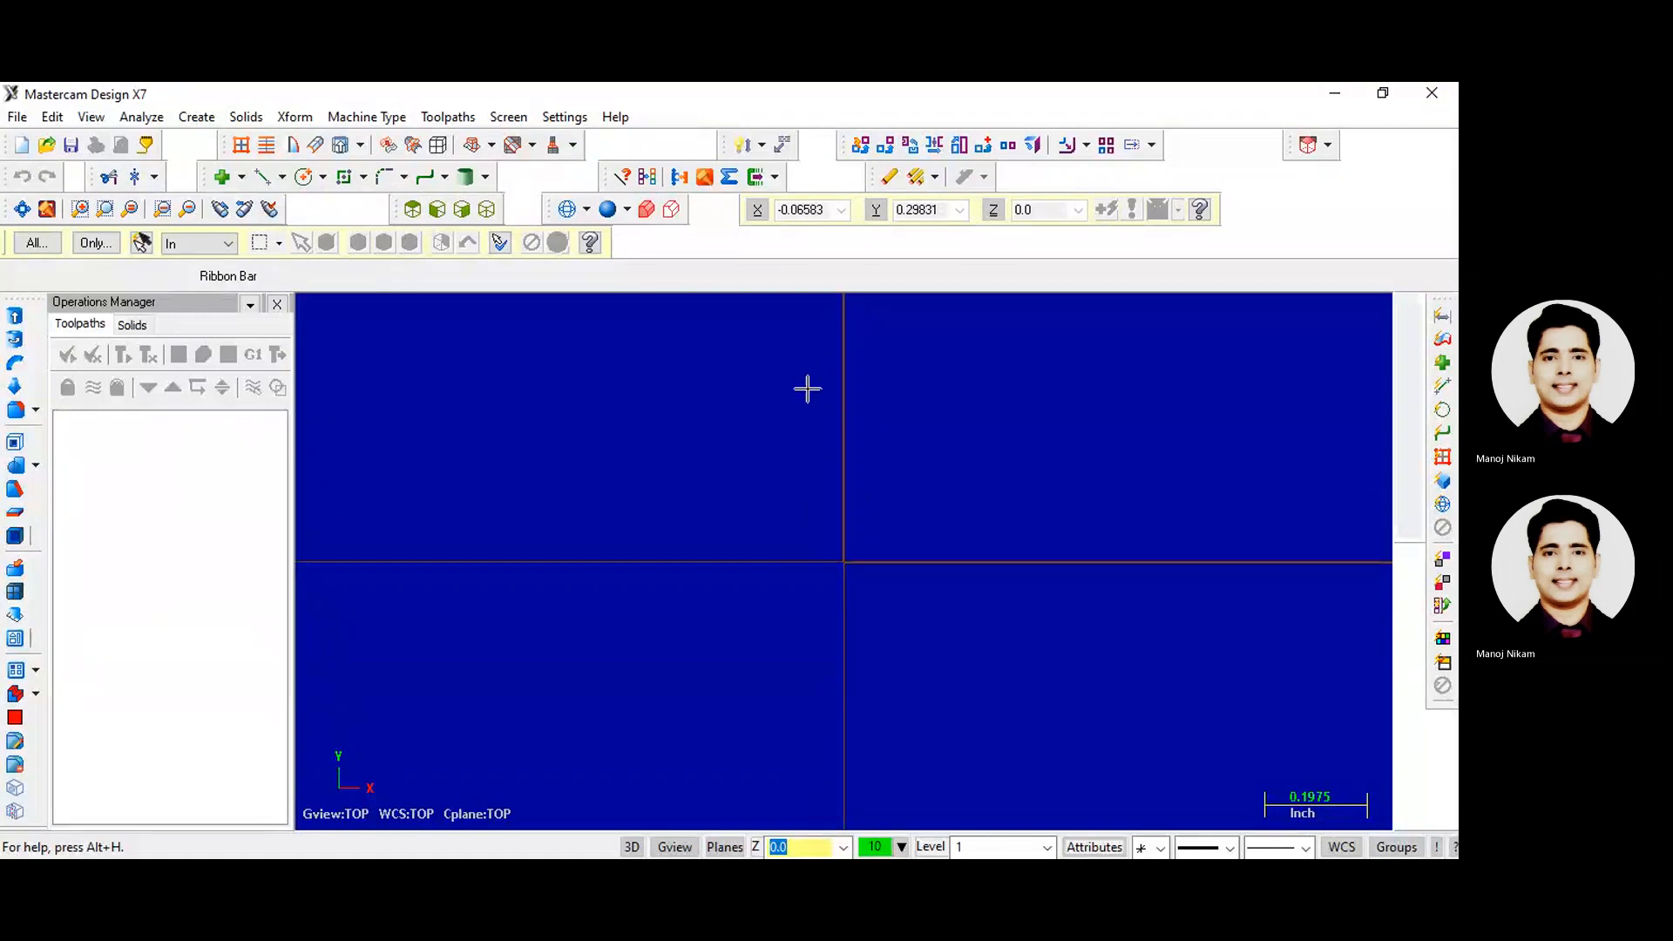
left_click(563, 118)
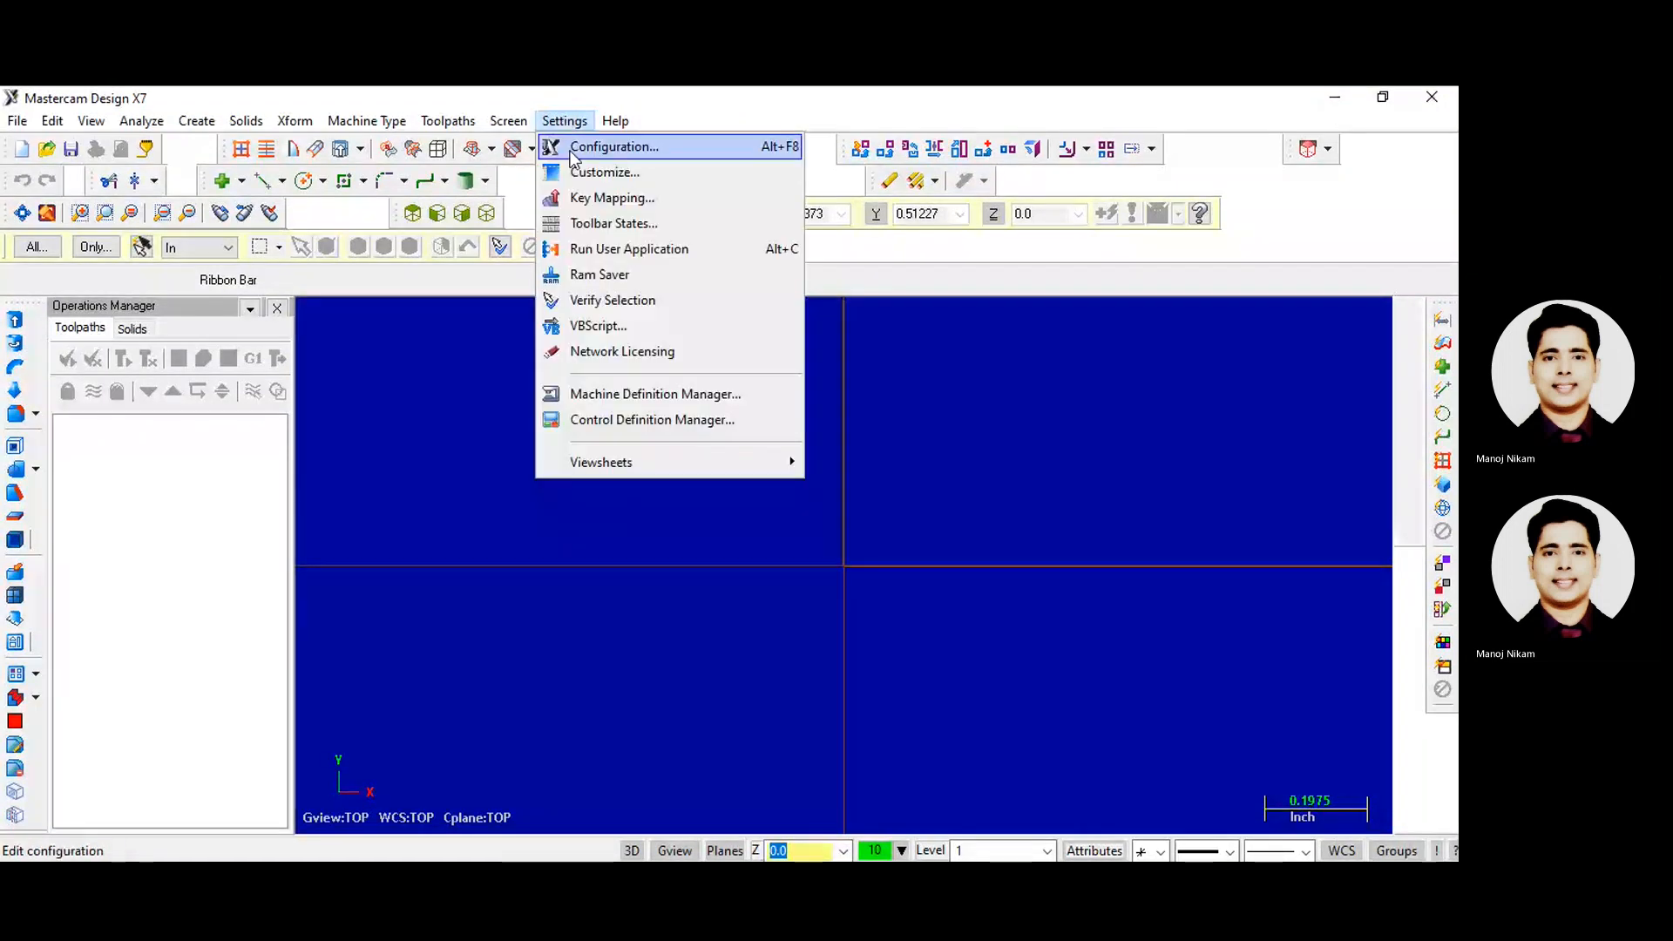
left_click(574, 148)
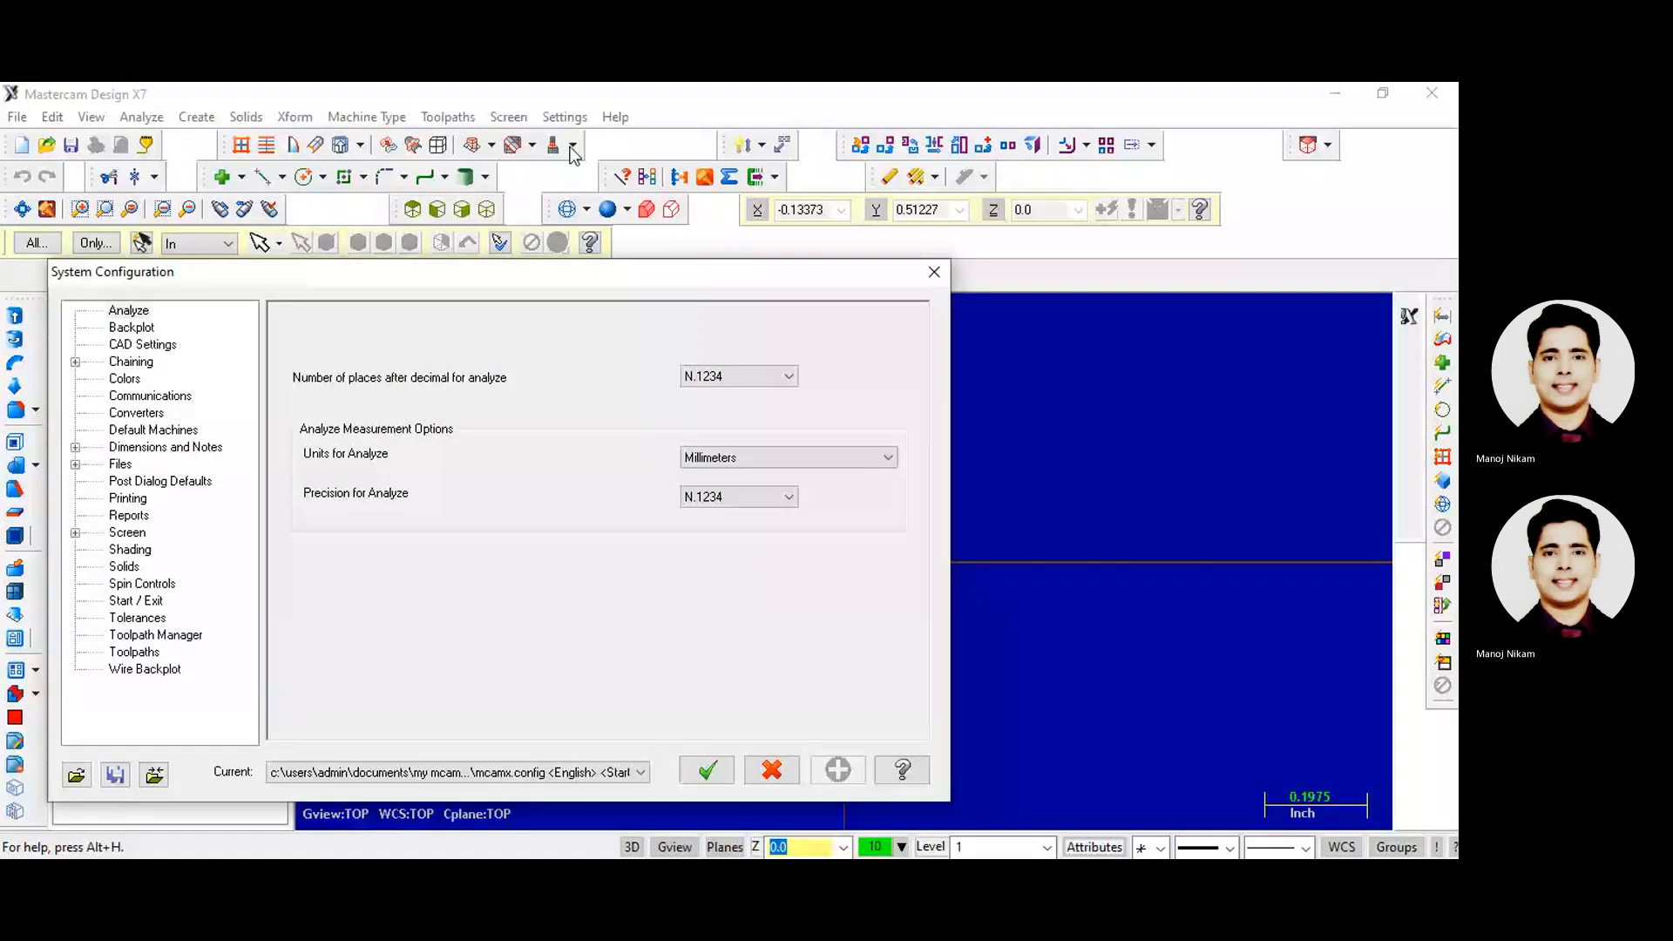
left_click(934, 272)
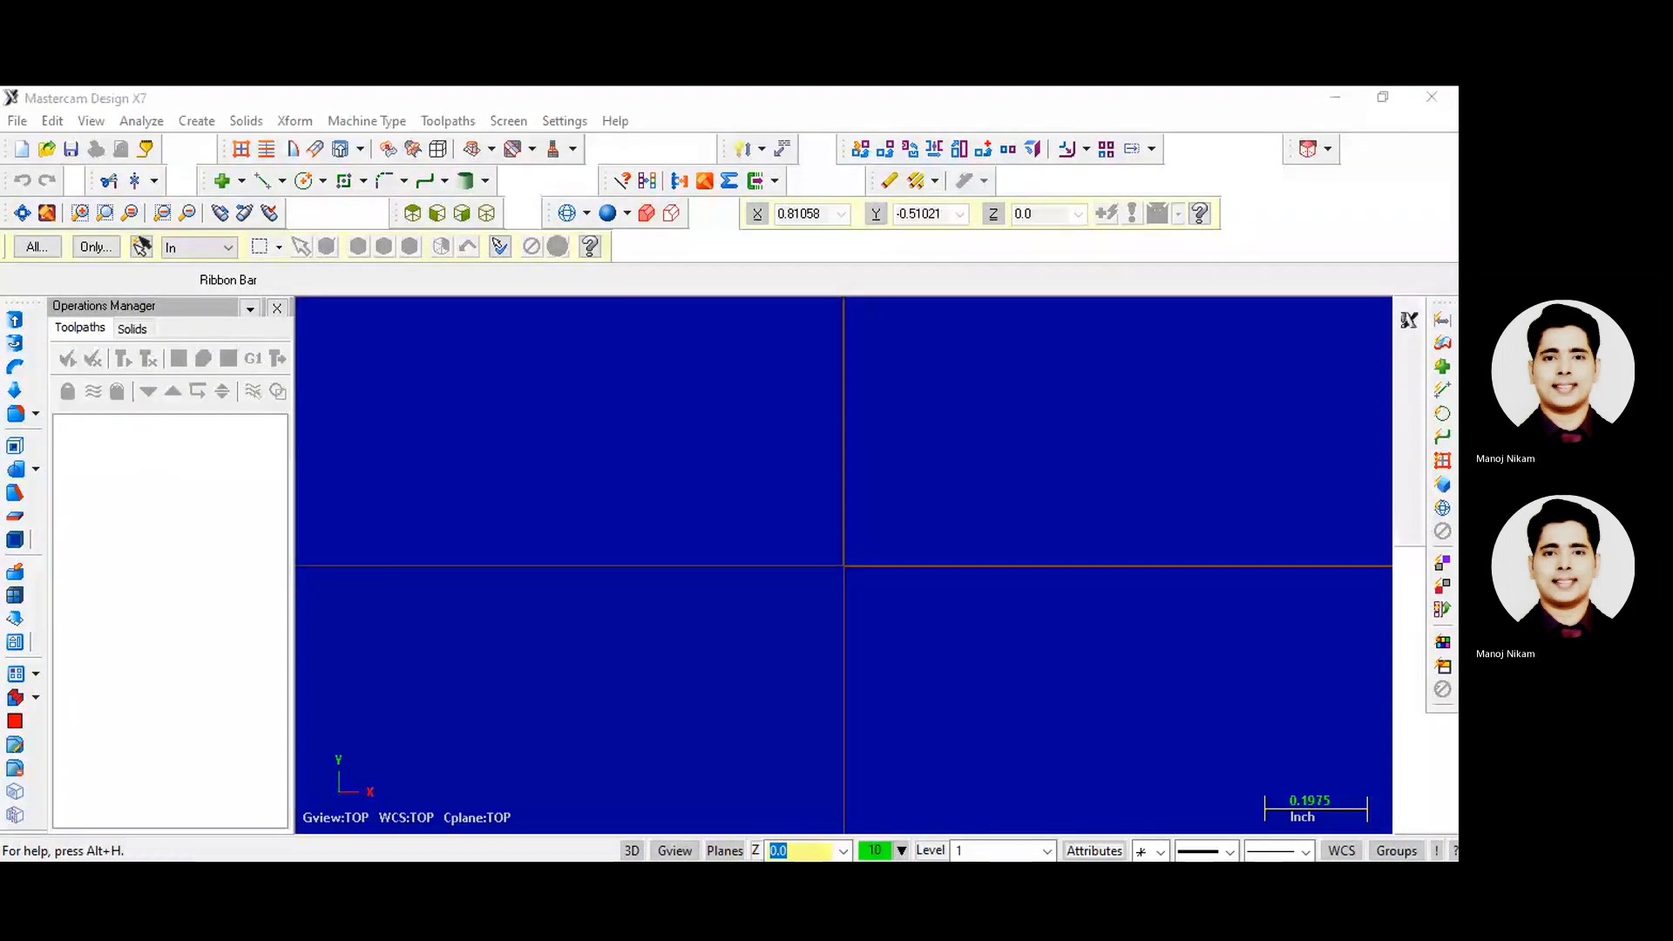
left_click(1226, 584)
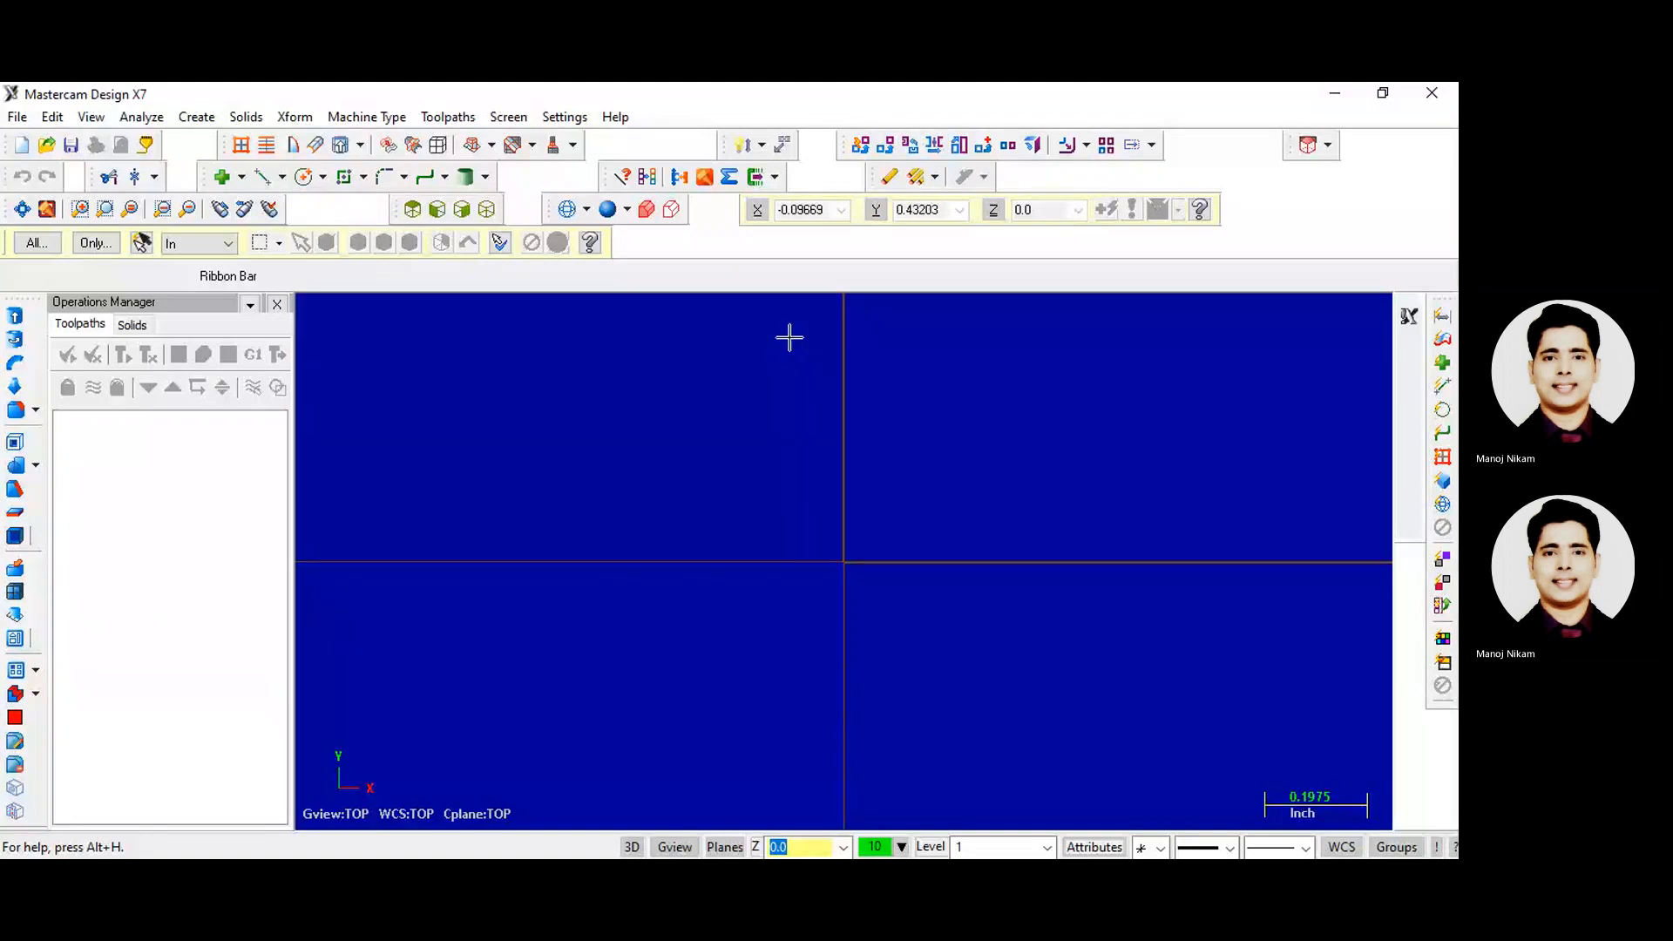
- Switch the system configuration to the metric file mcamxm.config, with millimeters as the analysis units
left_click(559, 117)
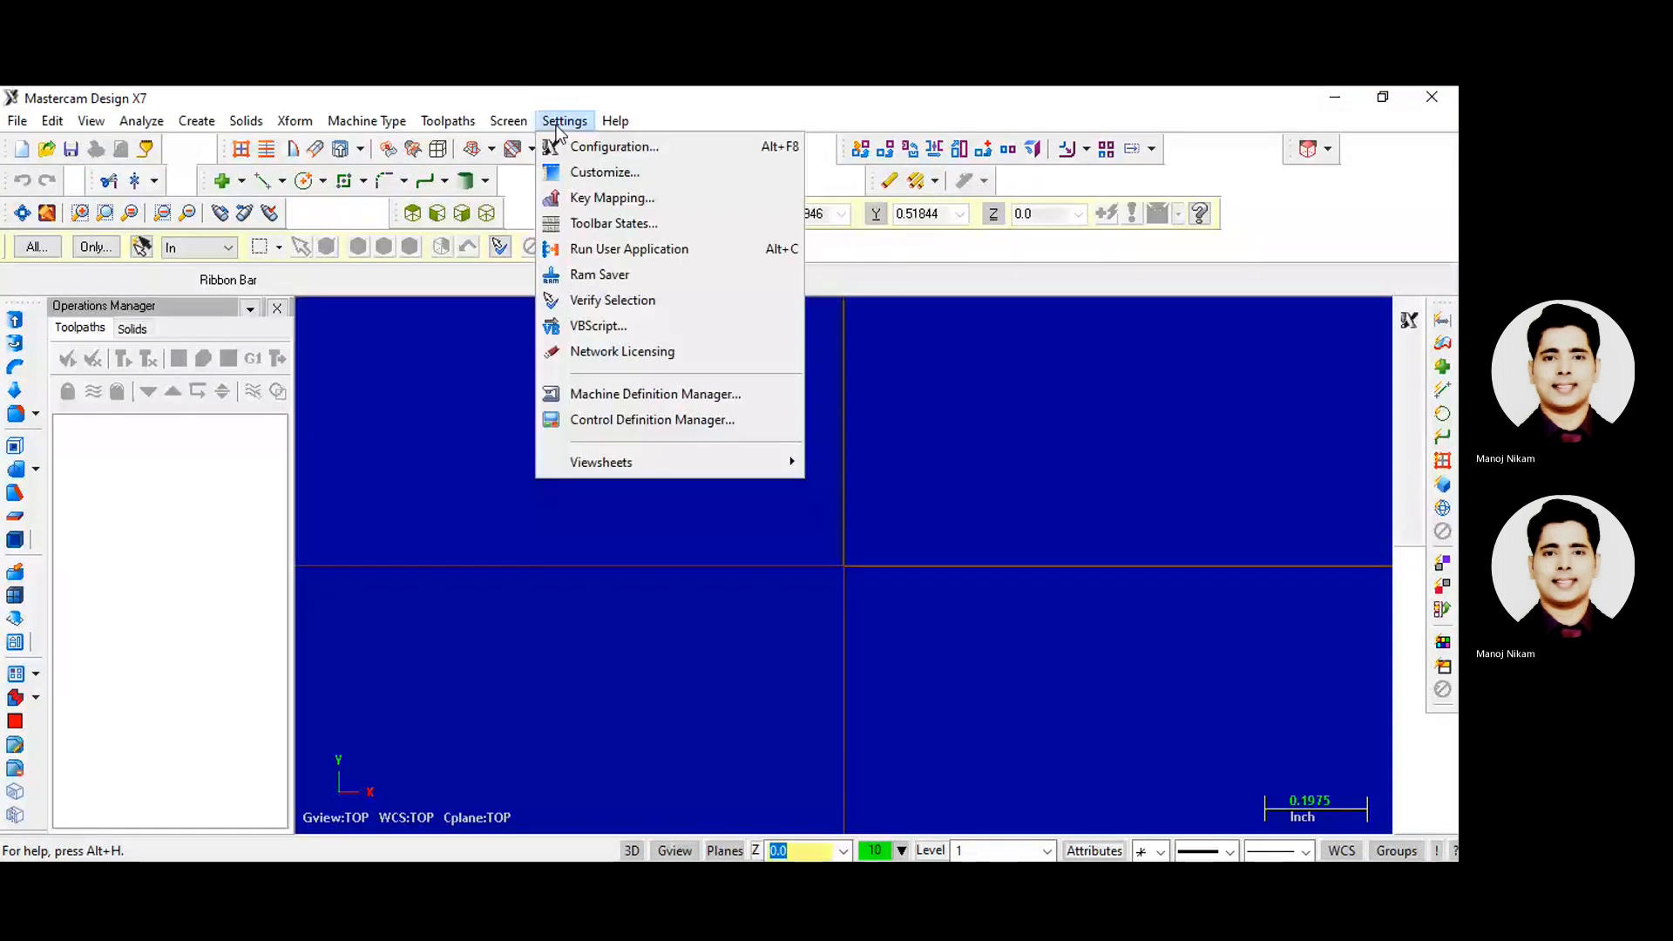
left_click(578, 144)
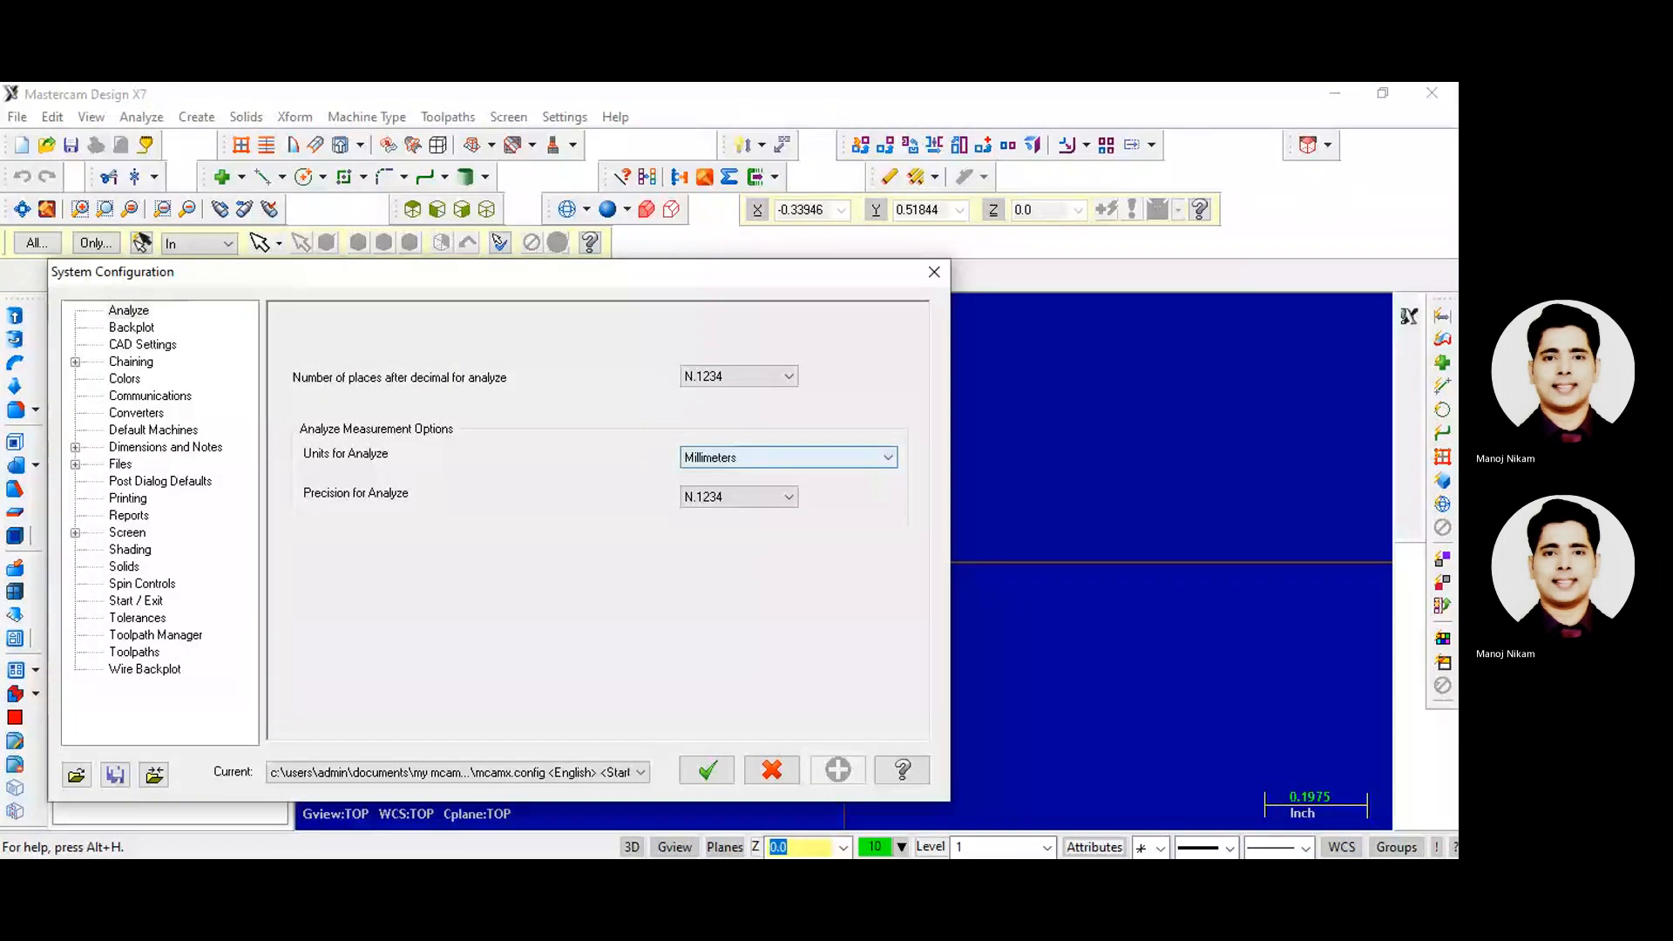
left_click(738, 460)
left_click(739, 516)
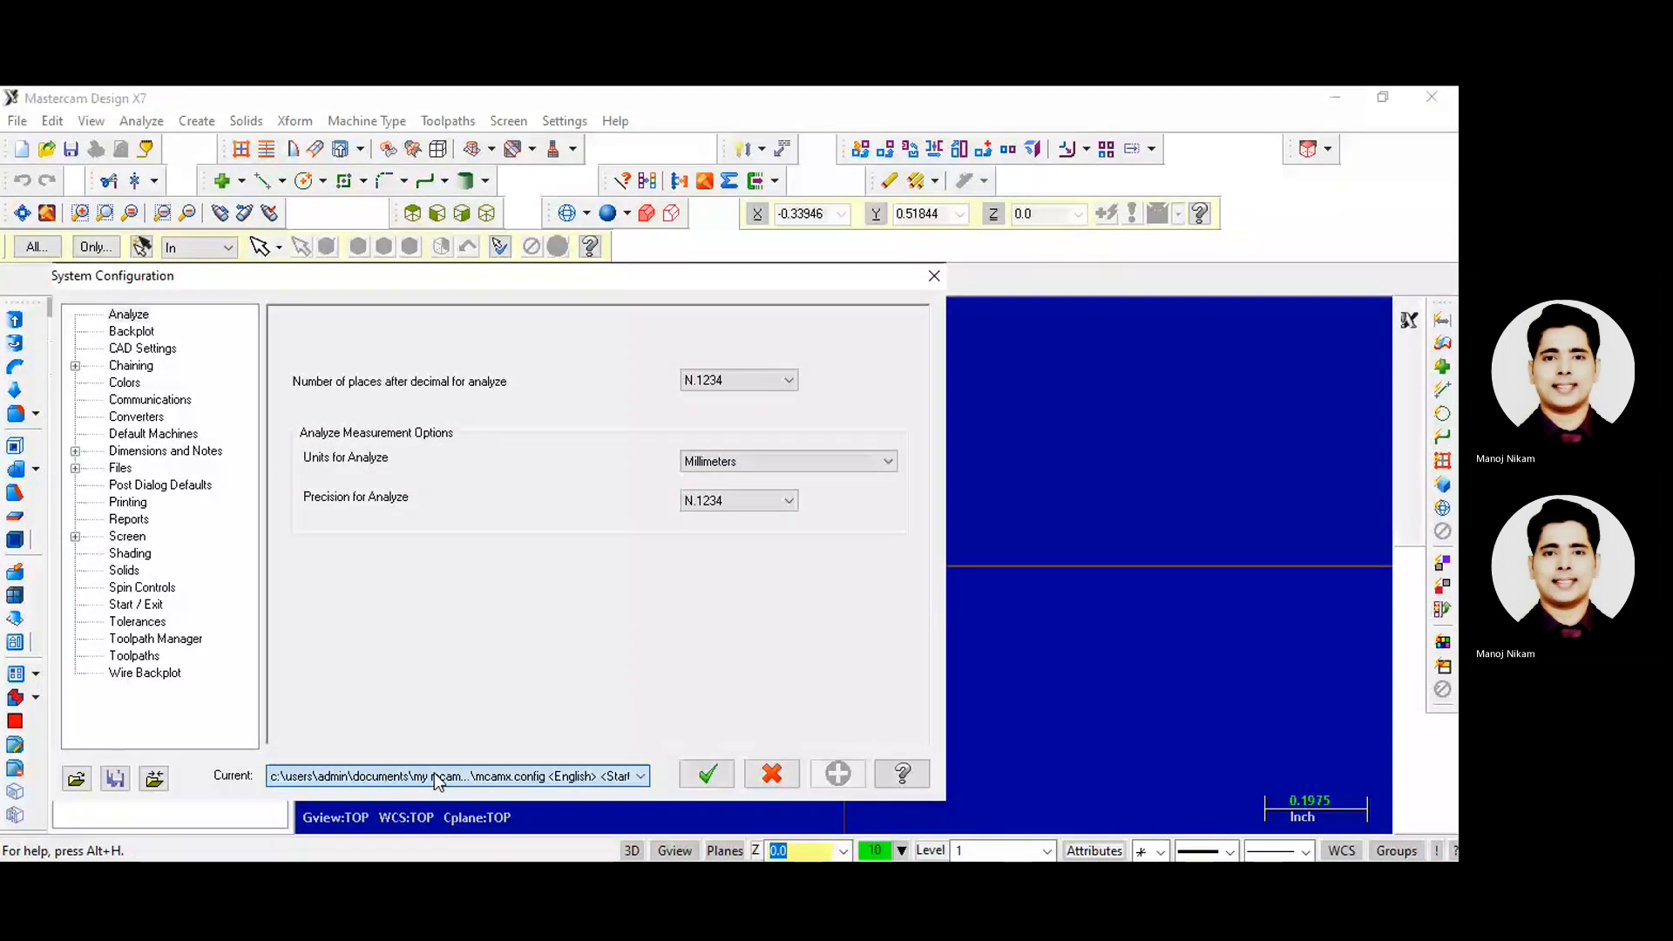
left_click(440, 803)
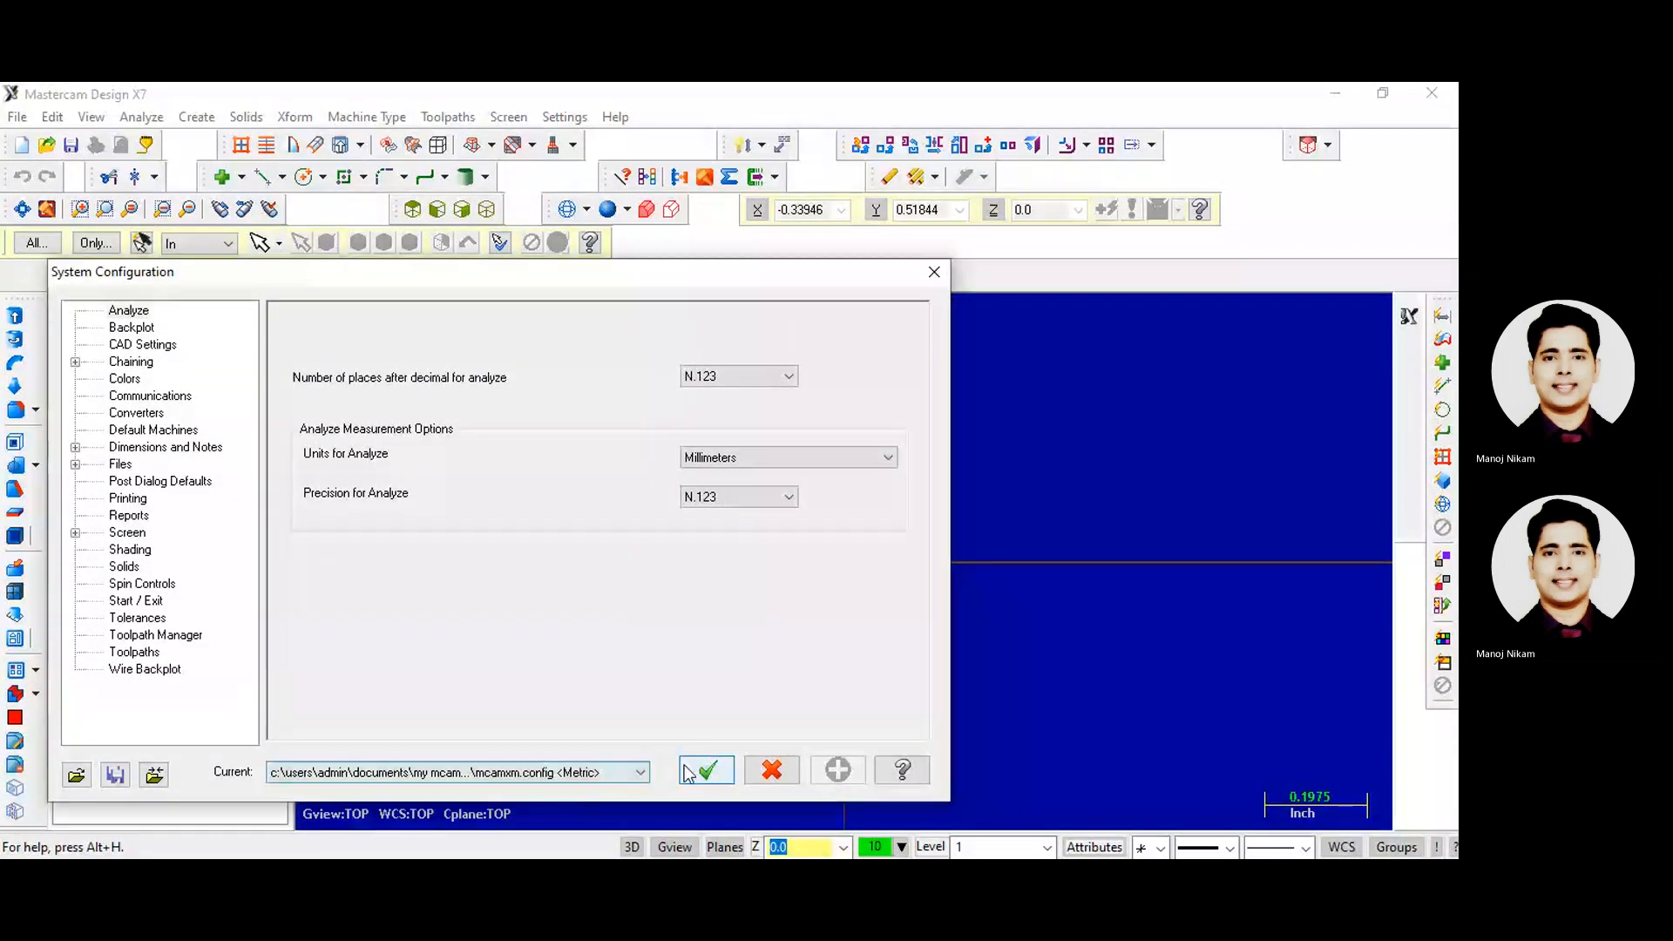
left_click(708, 774)
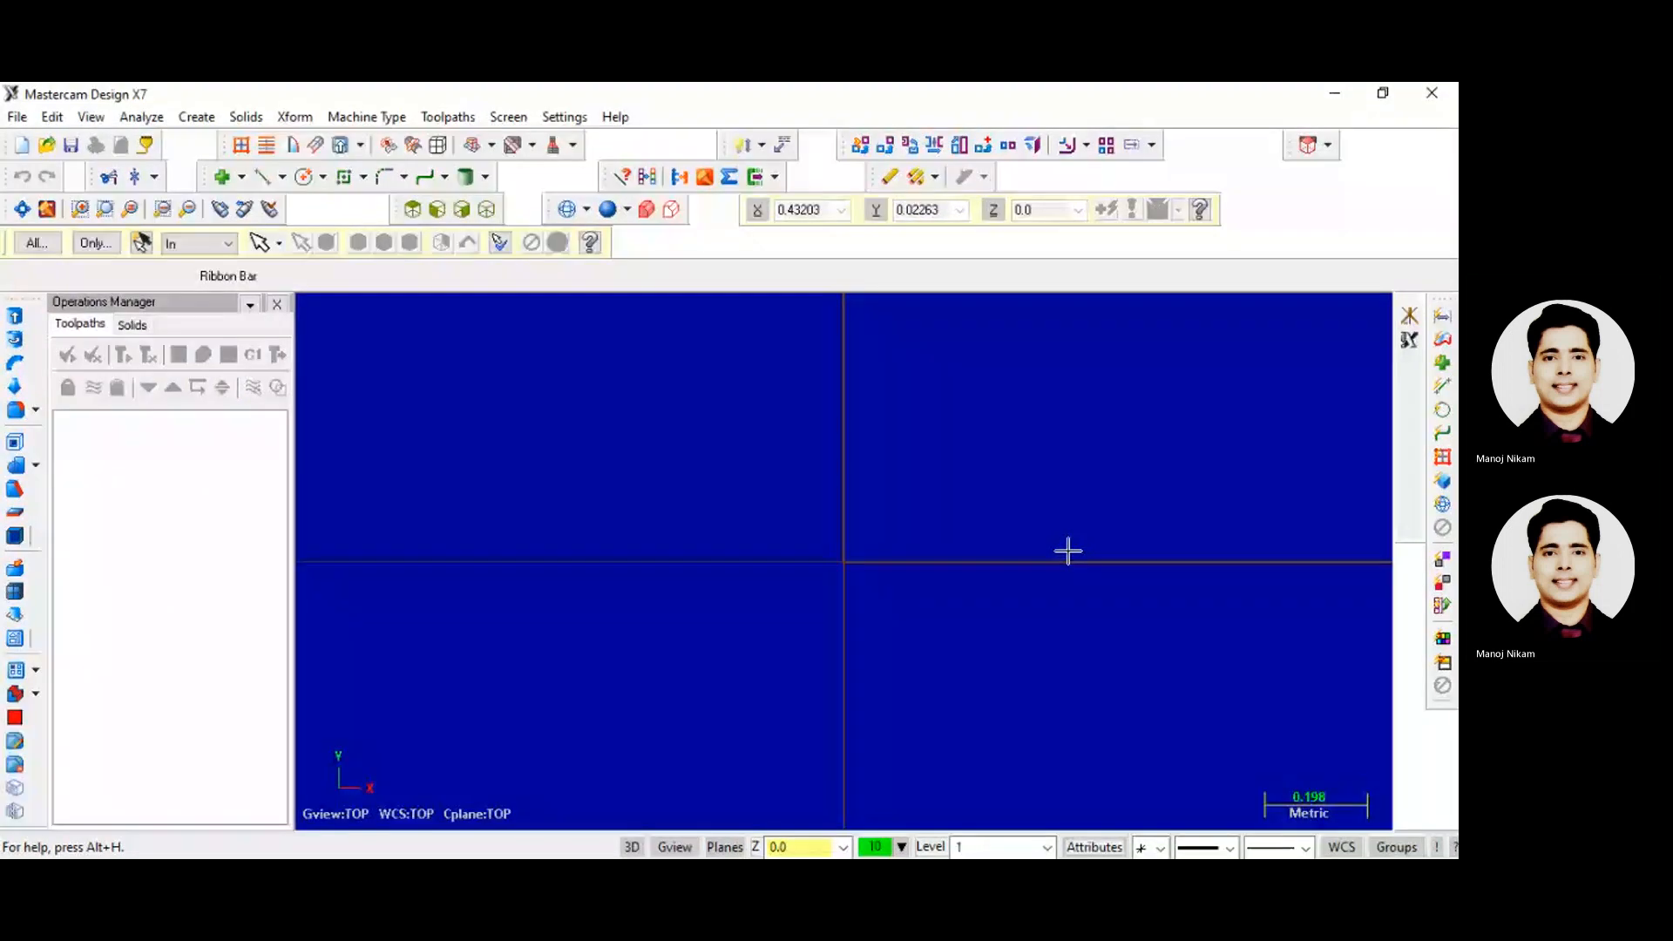
key("F9")
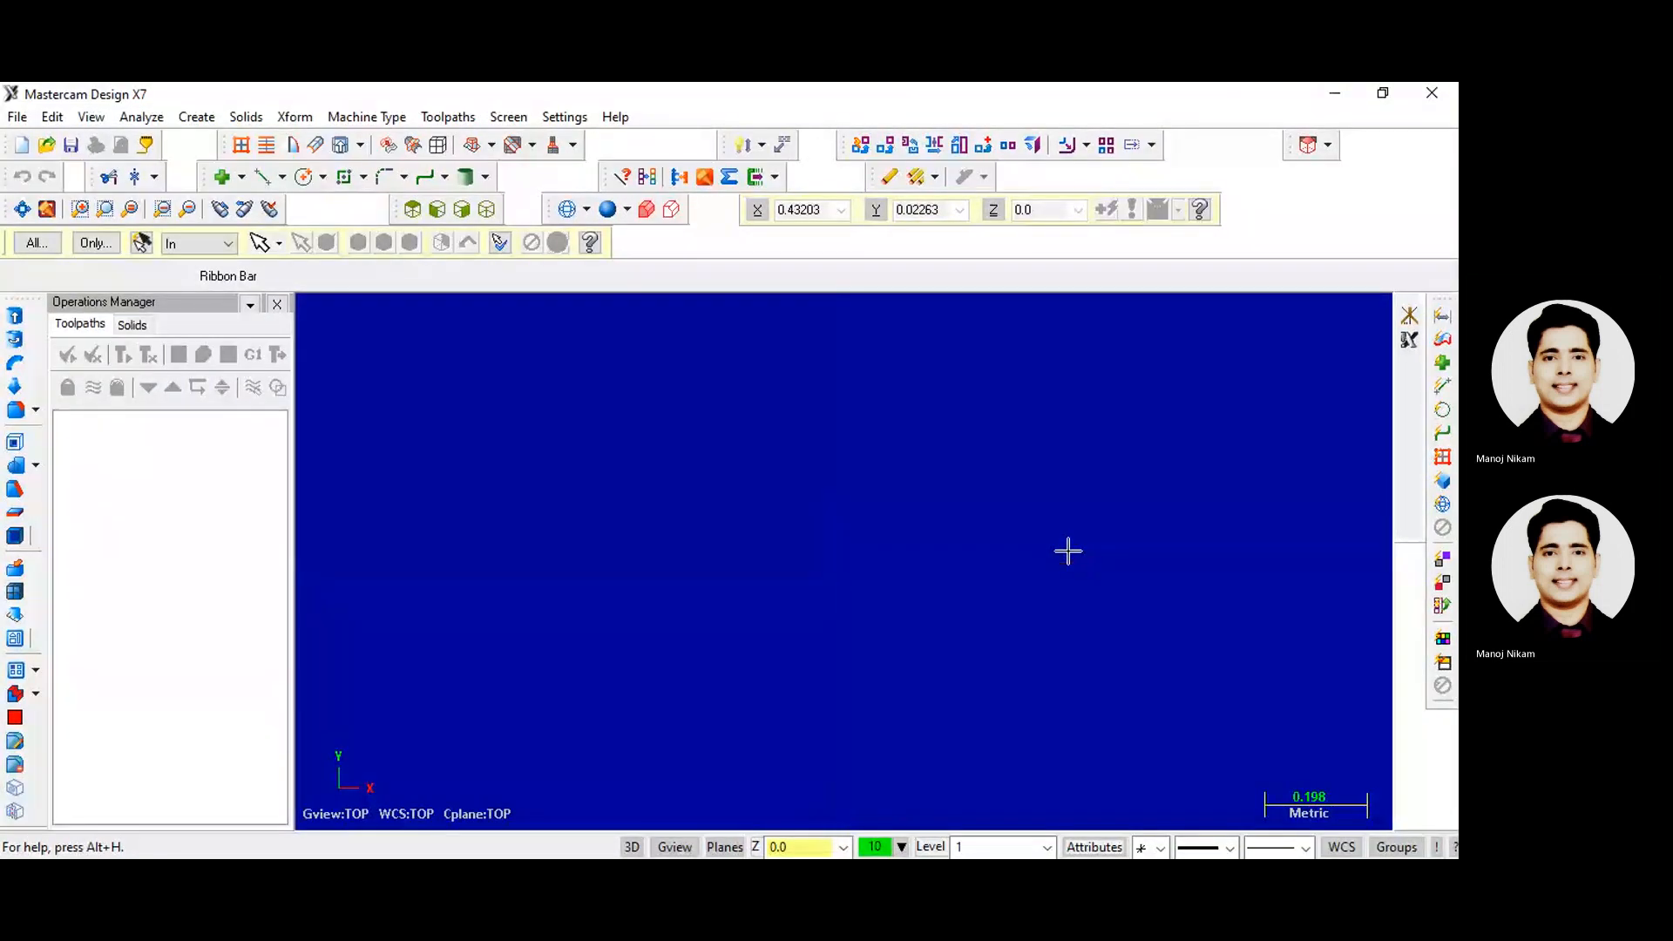
key("F9")
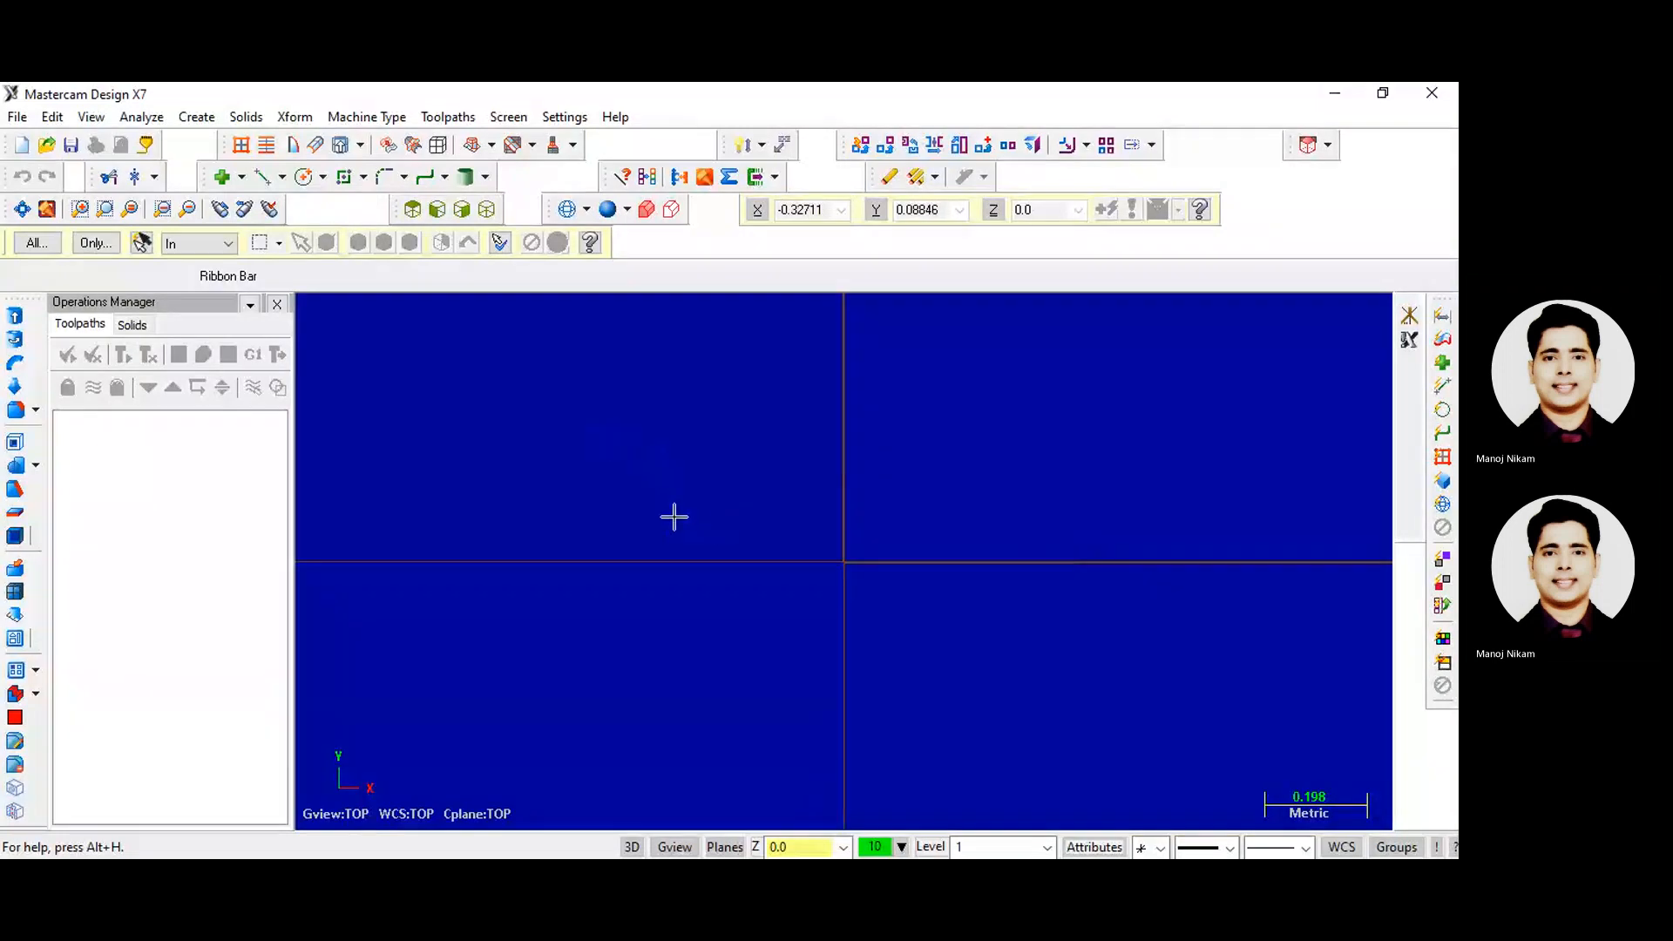
left_click(377, 117)
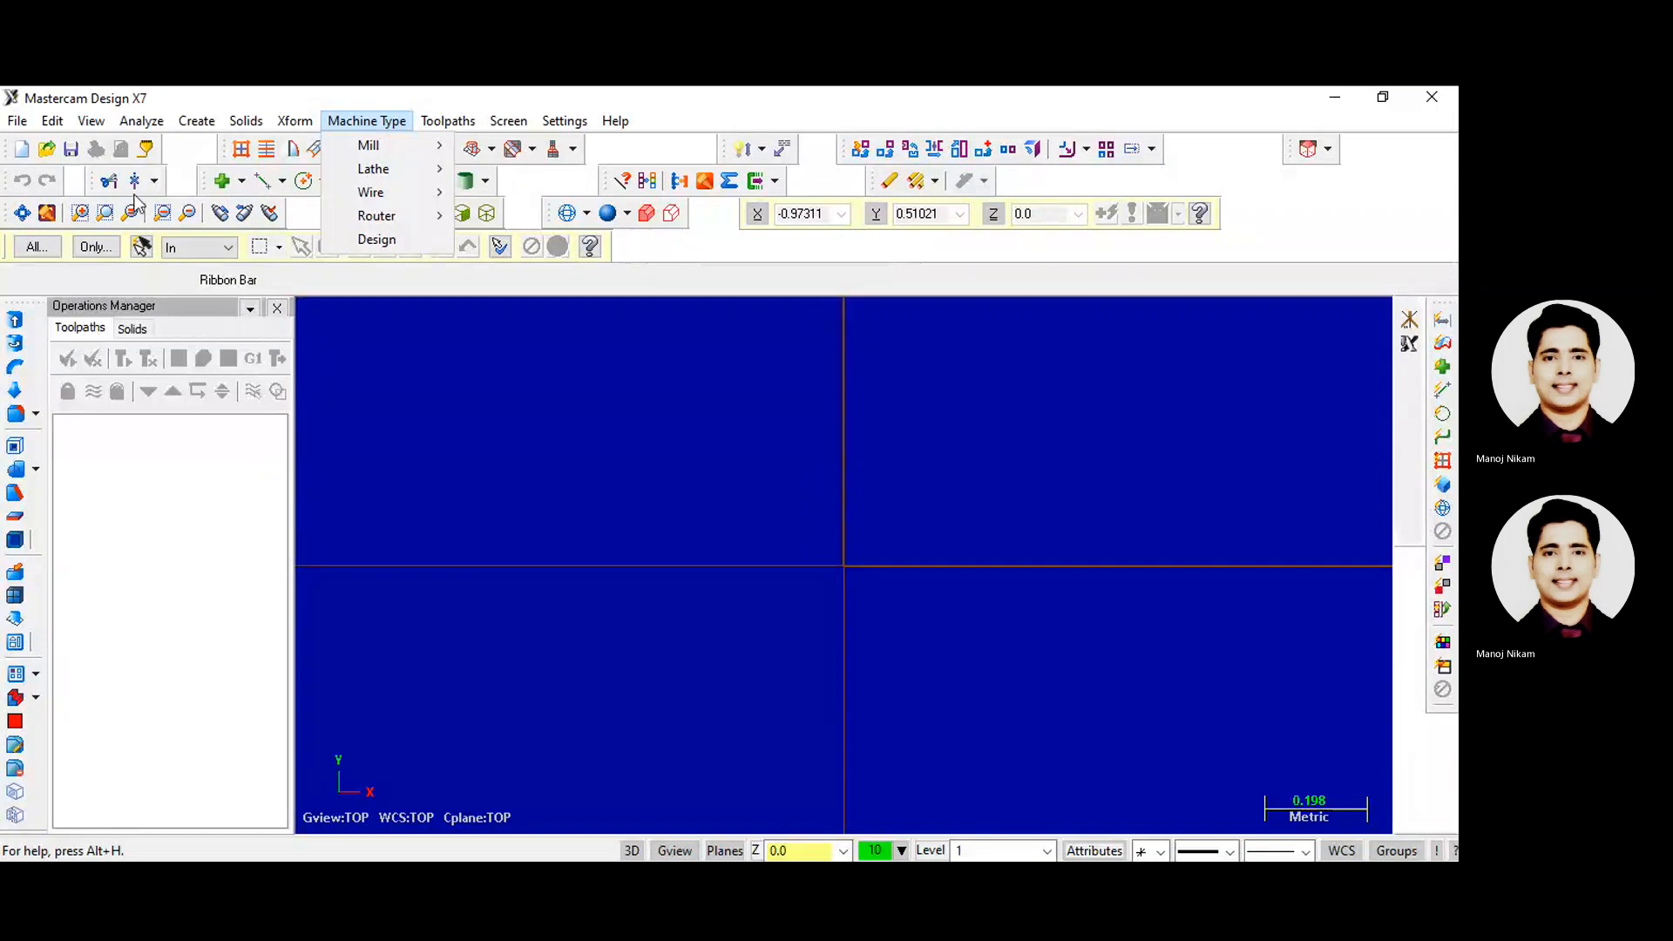
mouse_move(273, 127)
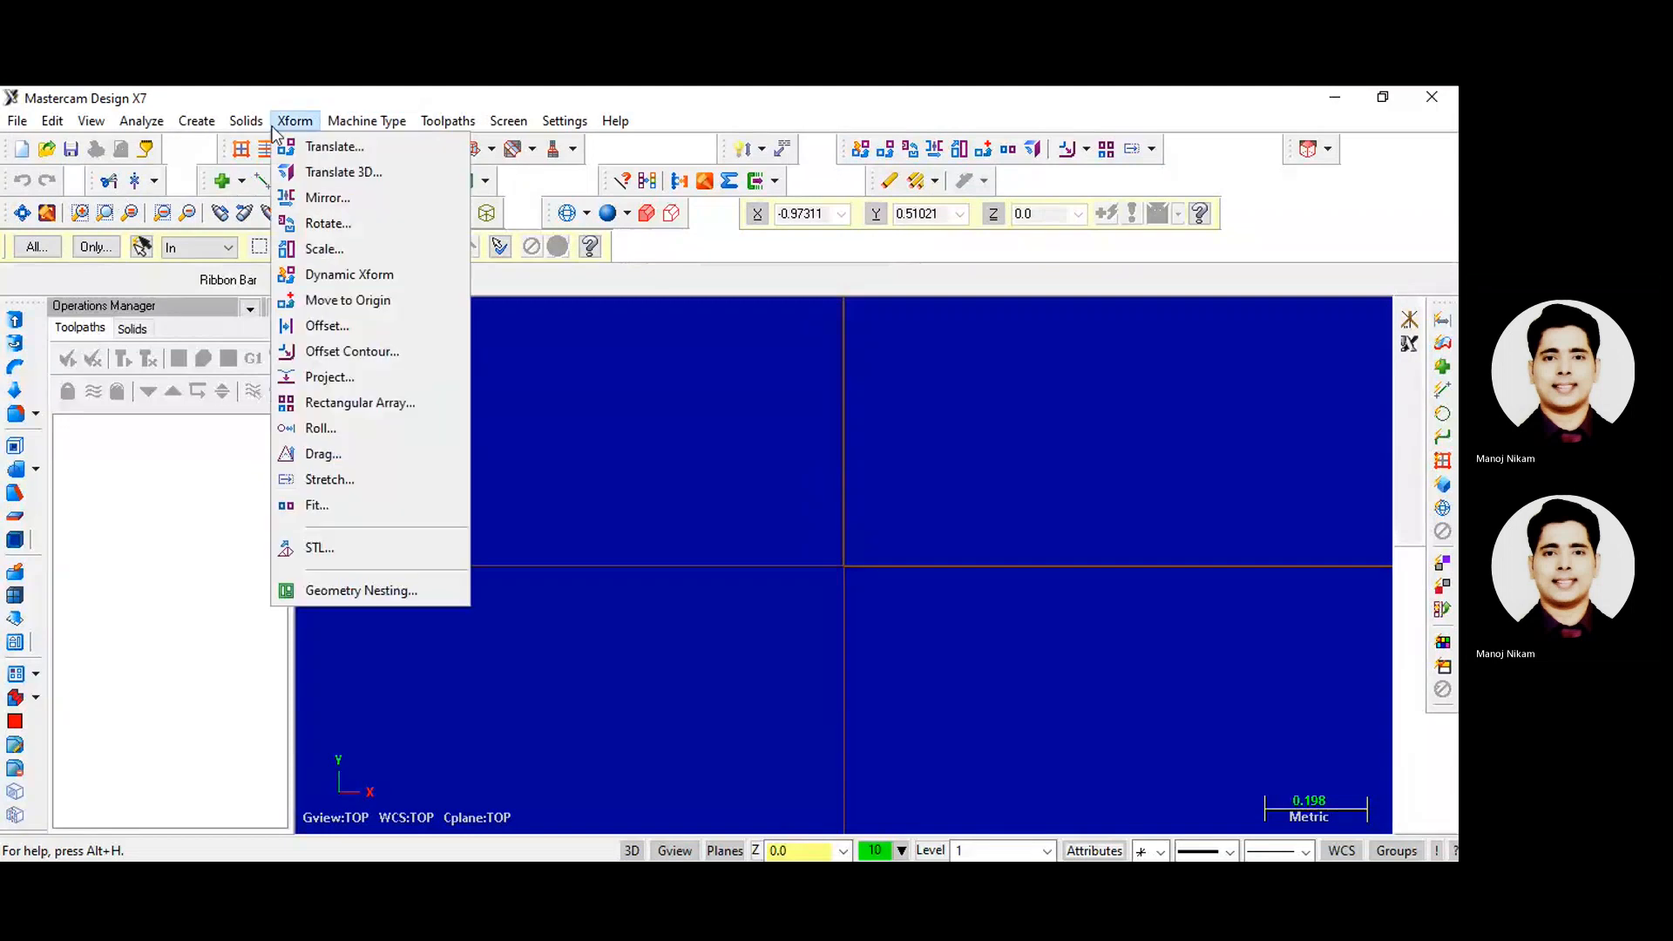
- Create a rectangle with its first corner at the origin and its second corner at X 50, Y 50
left_click(263, 185)
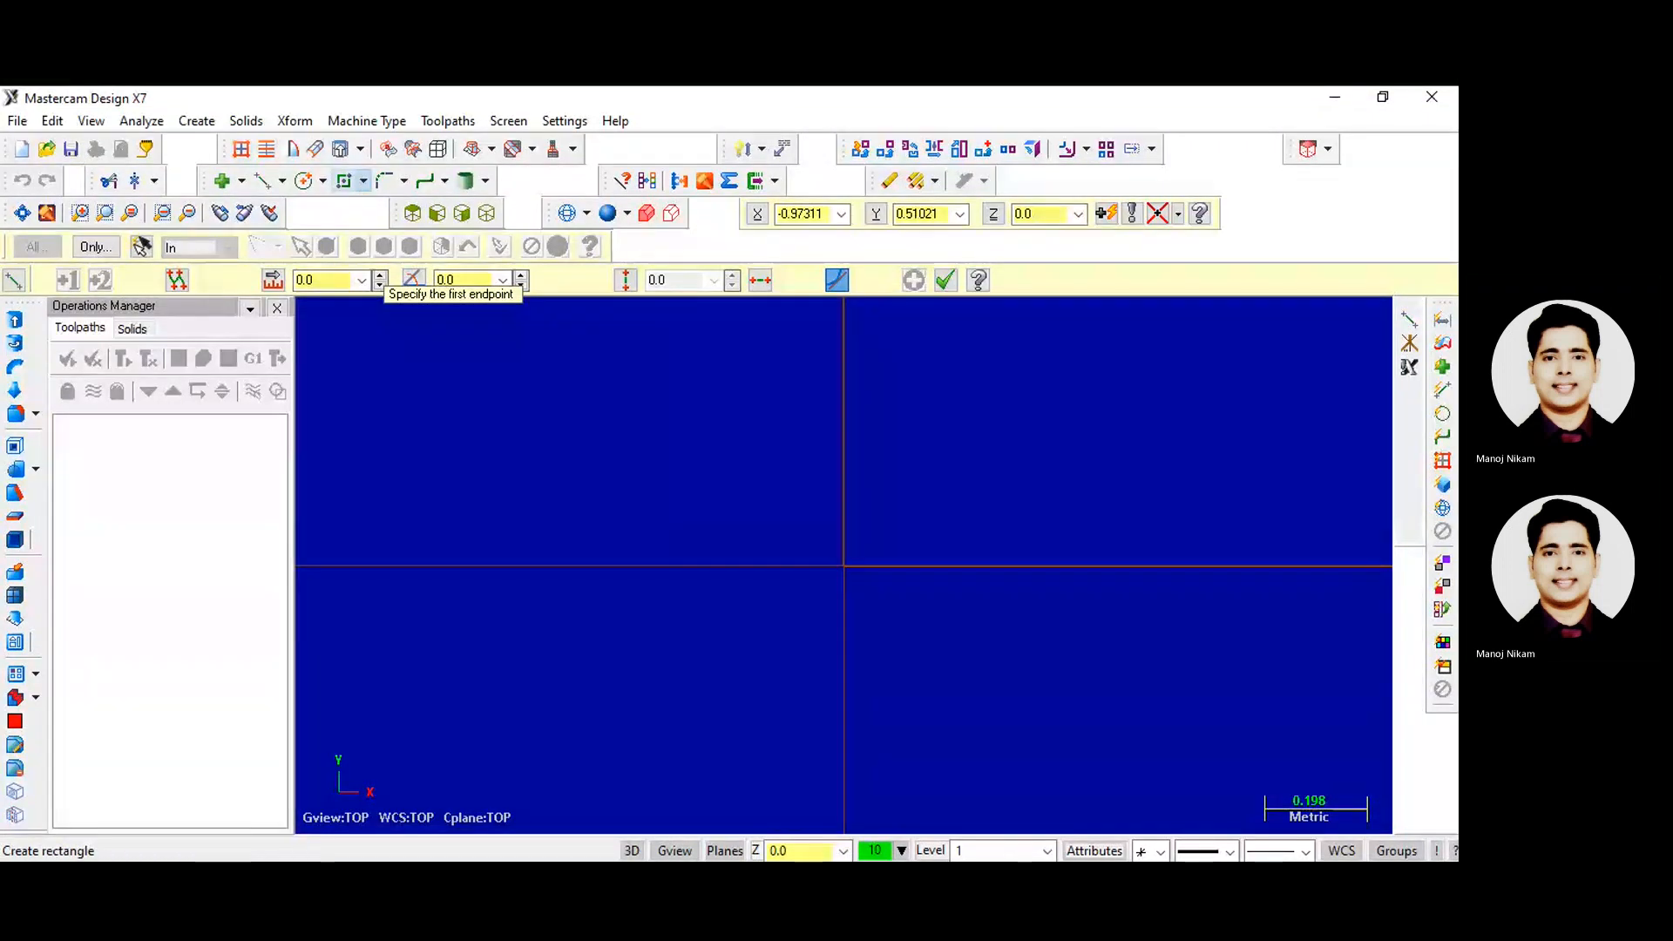
left_click(344, 181)
left_click(844, 562)
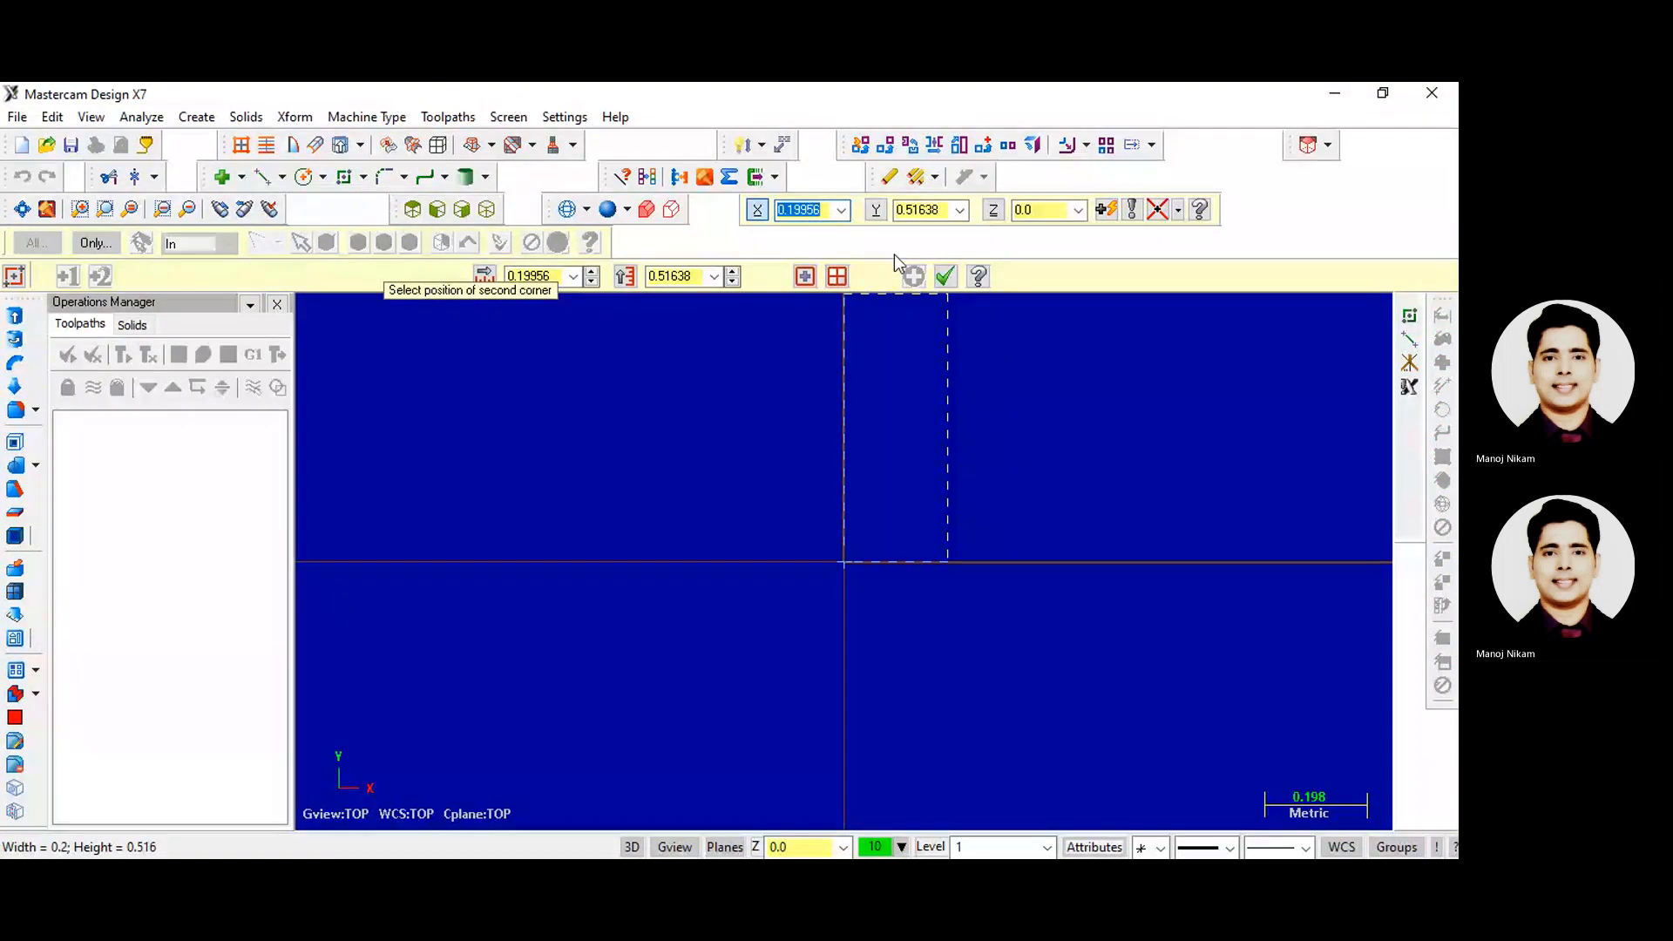
type("50")
key("Tab")
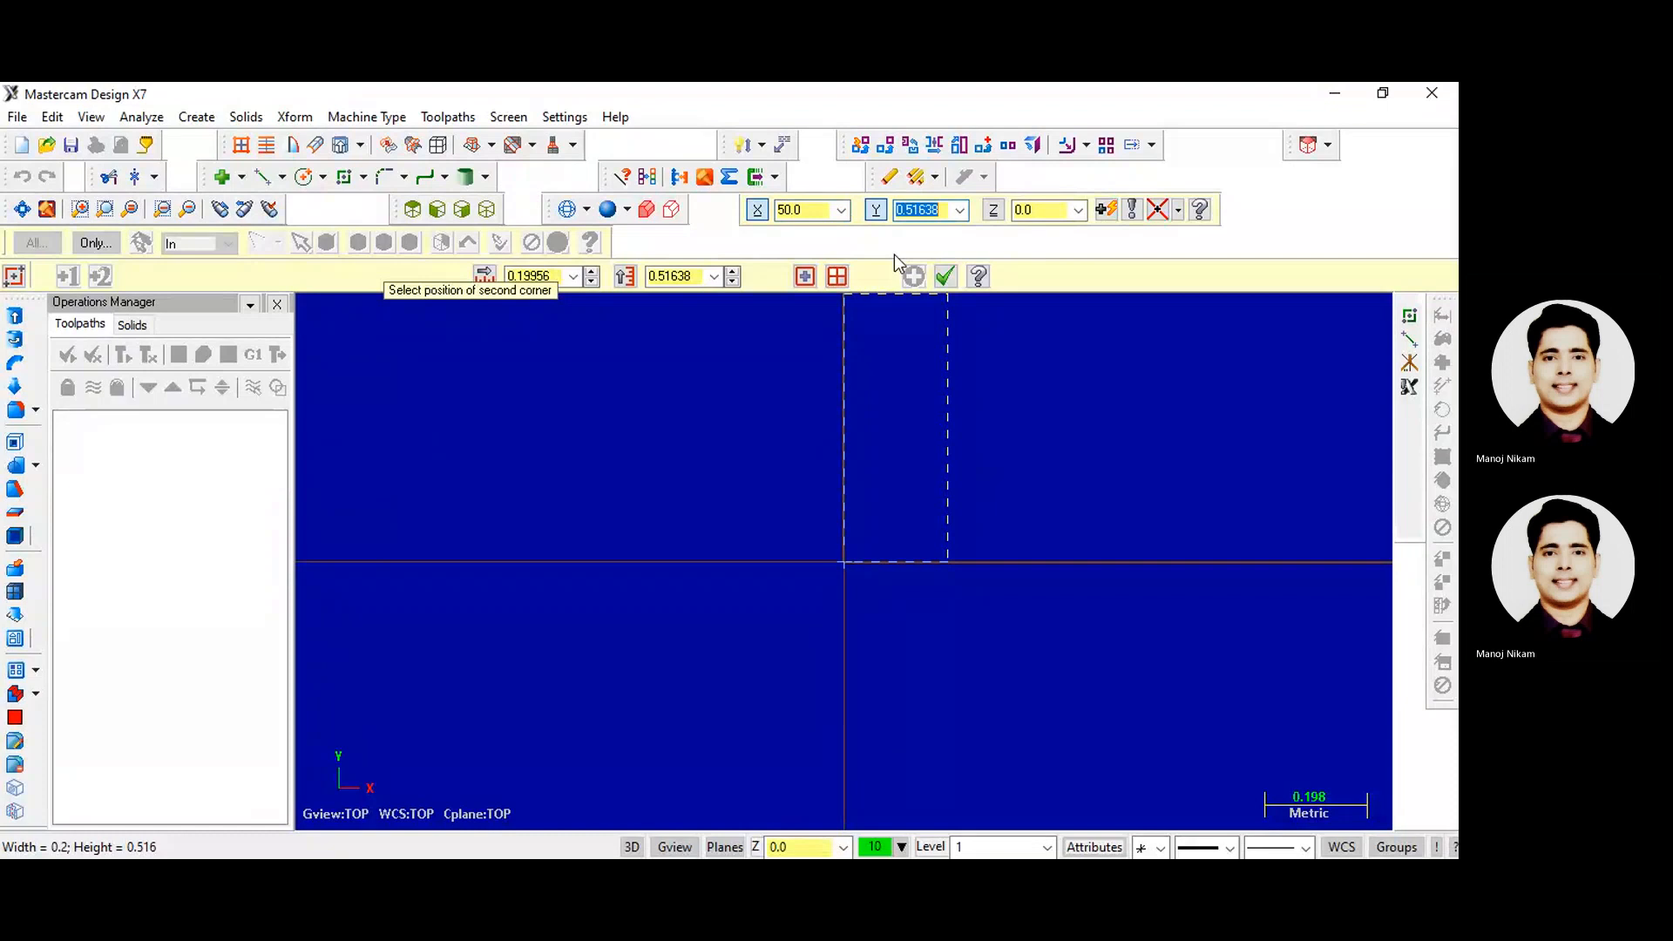
type("50")
key("Tab")
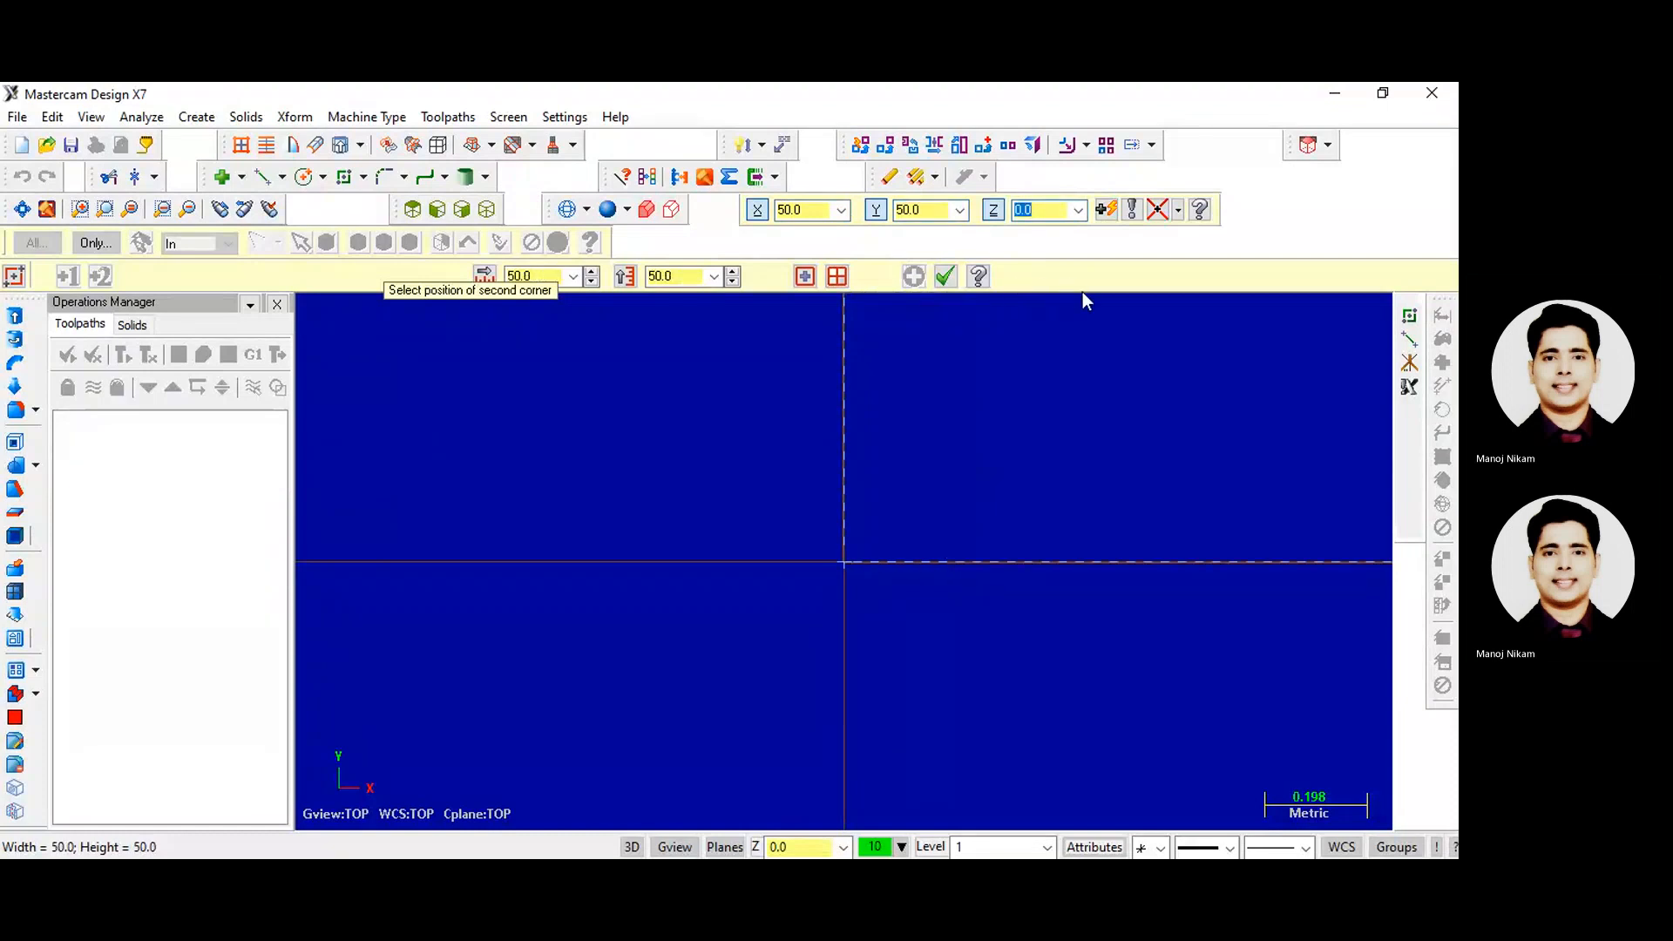
type("5")
key("Return")
scroll(871, 572, "down", 2)
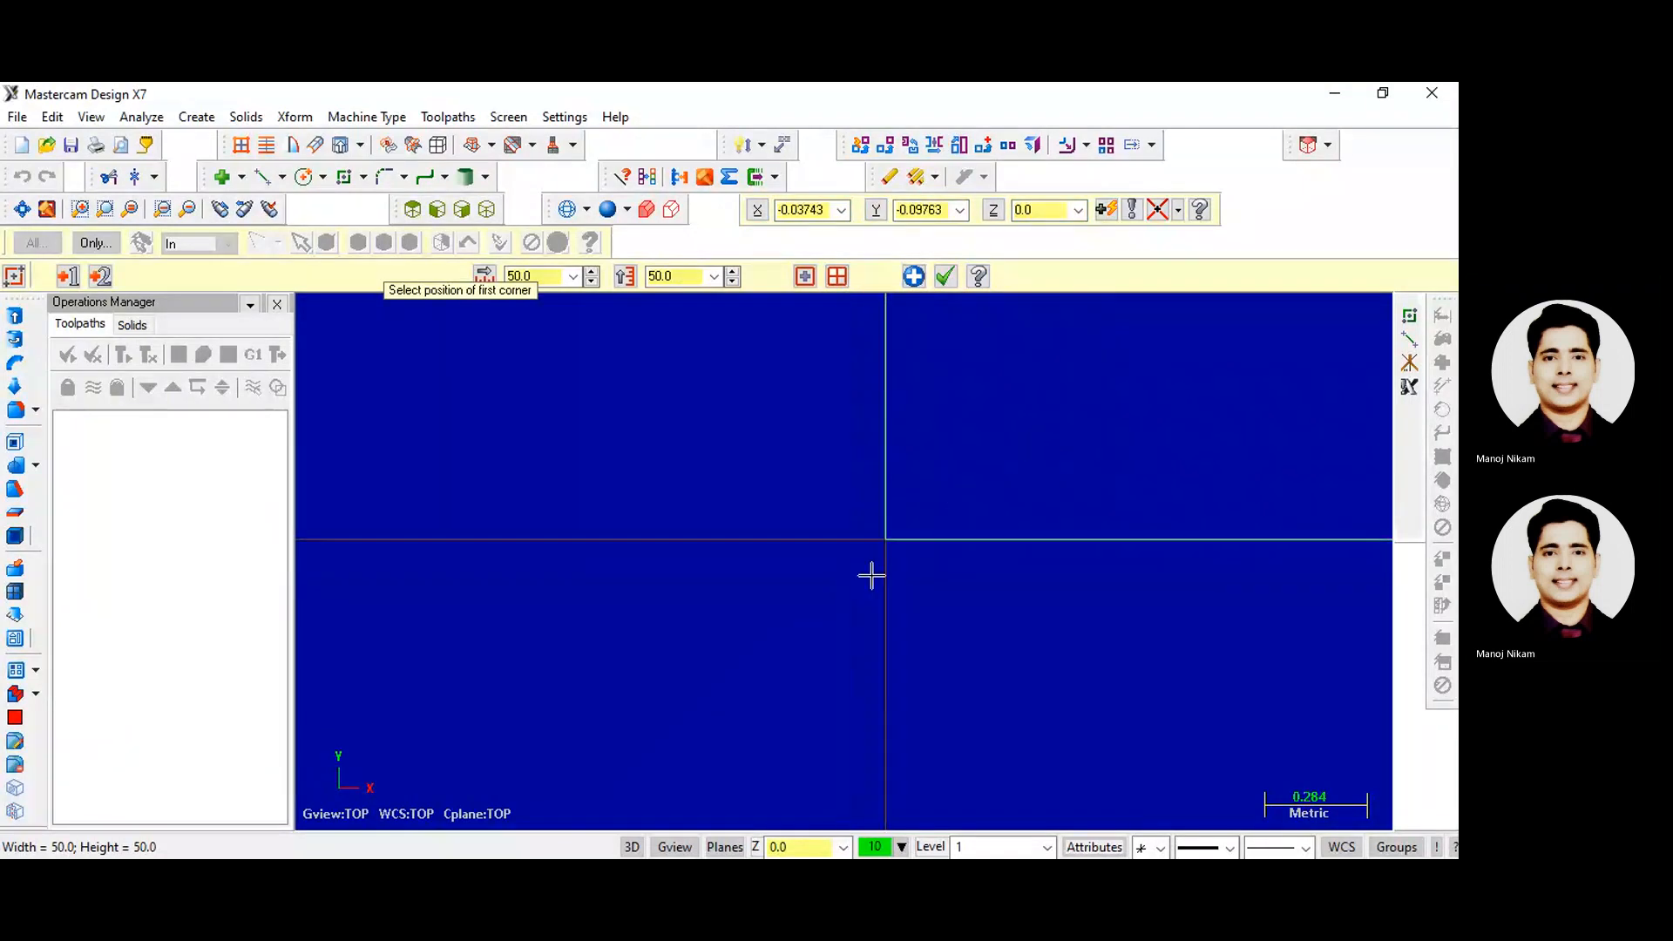
scroll(758, 620, "down", 7)
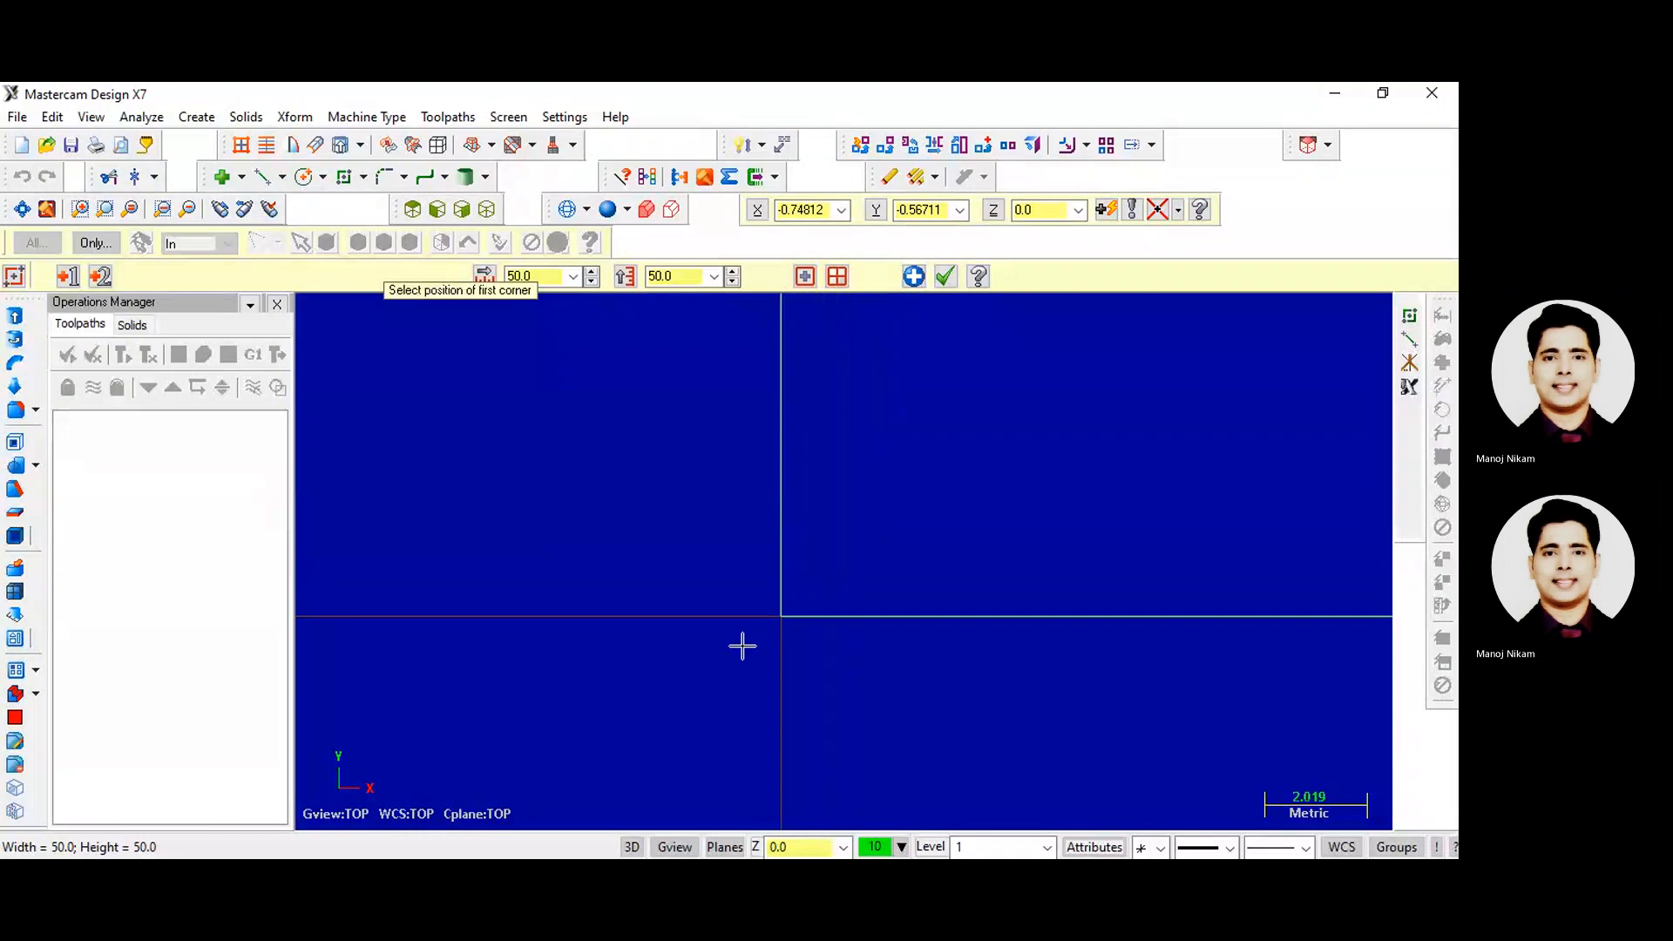
scroll(723, 660, "down", 6)
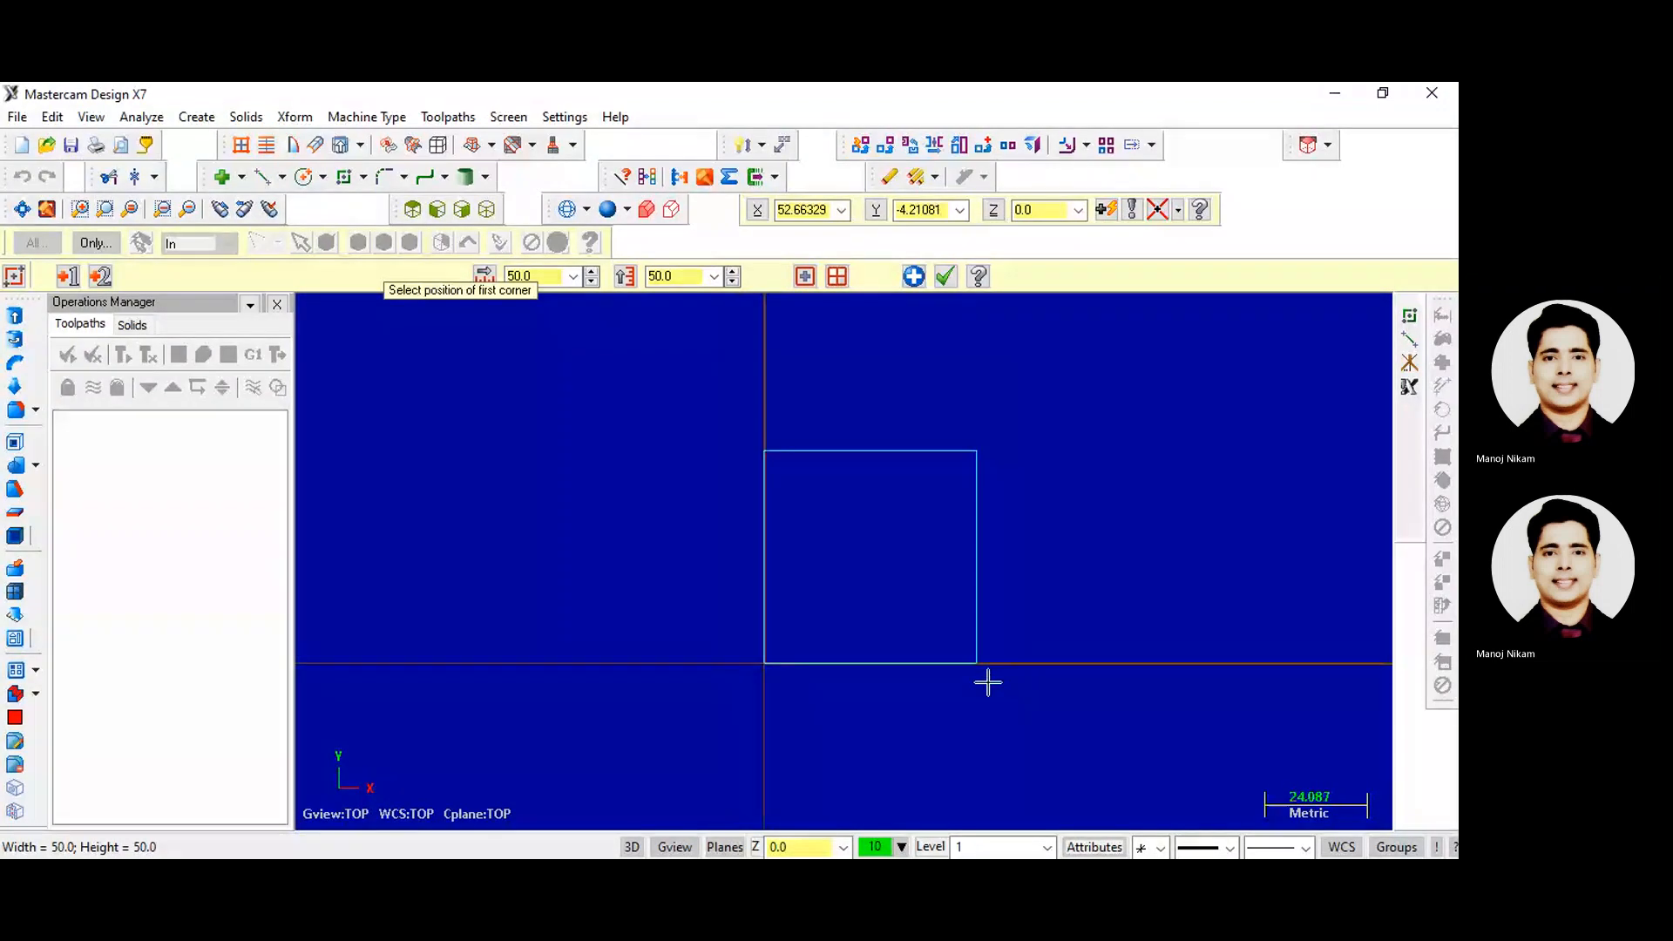
- Extrude the square's chain as a new solid body by a distance of 25 in the reversed direction
middle_click_drag(1066, 691, 1054, 579)
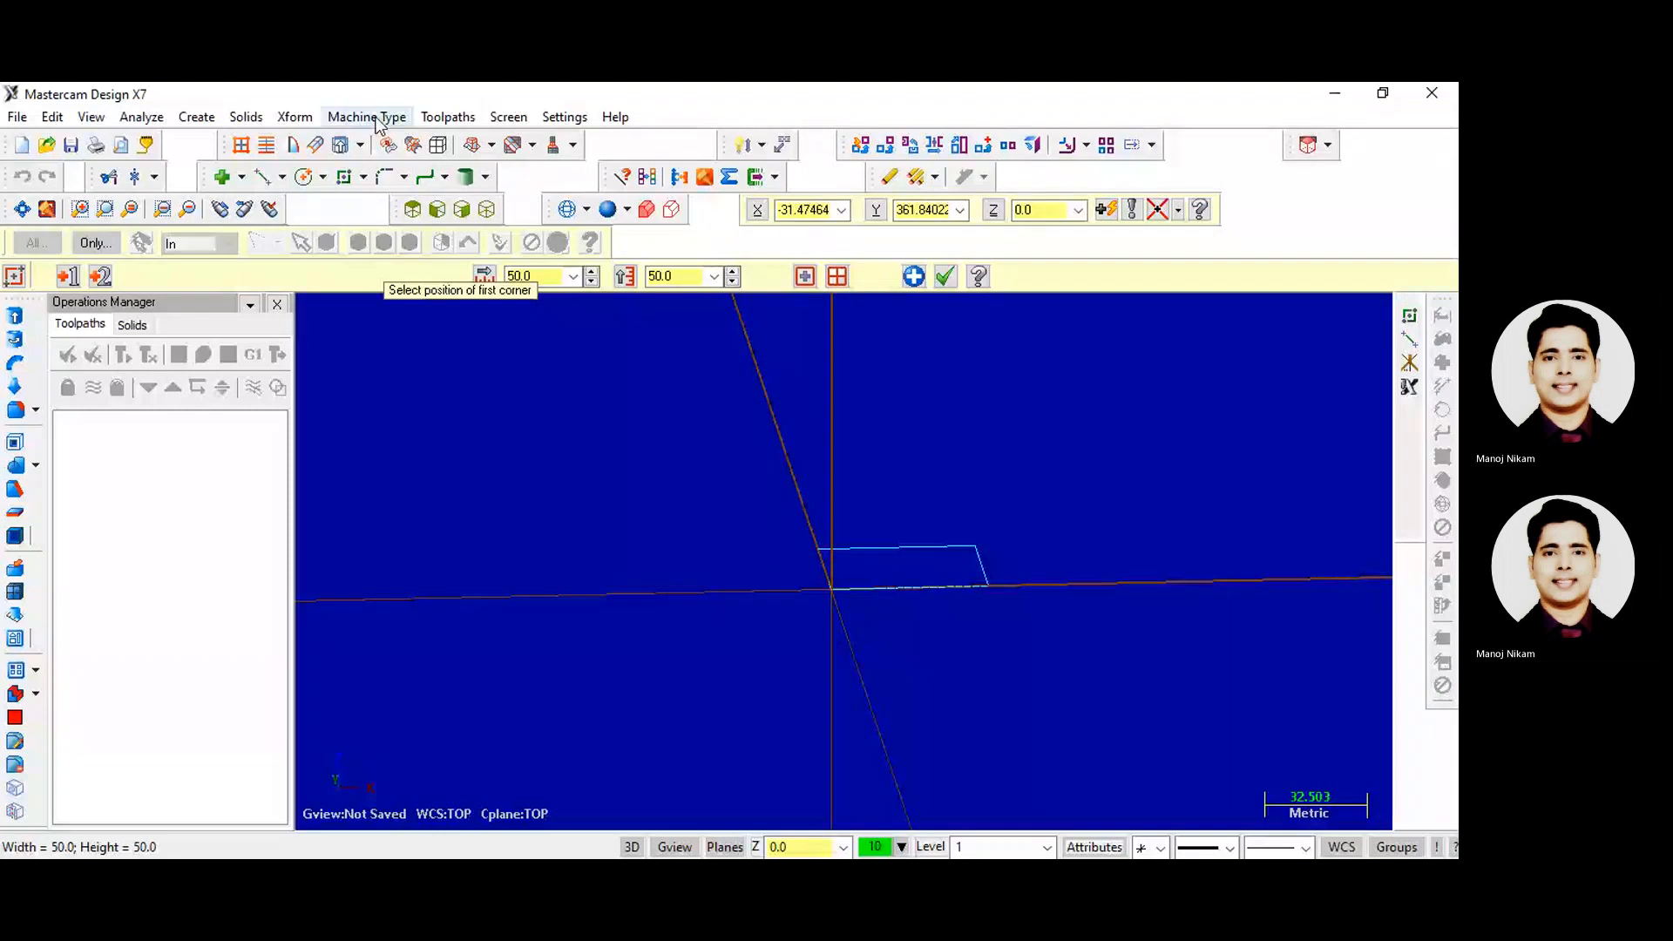
left_click(315, 120)
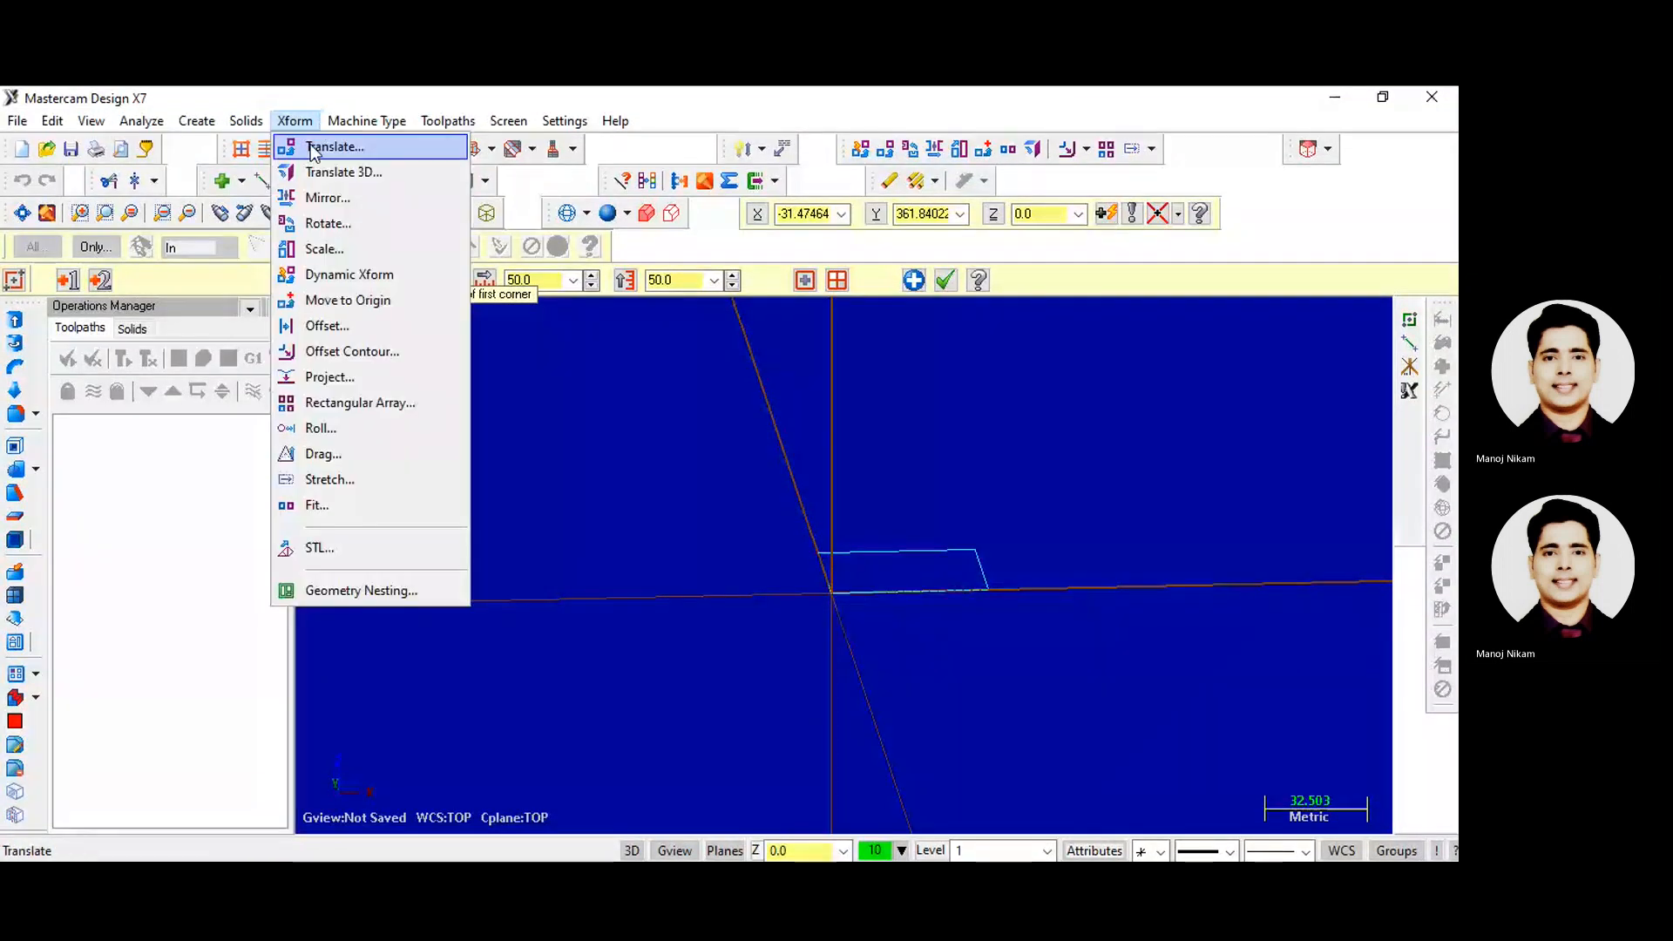
mouse_move(246, 120)
left_click(261, 155)
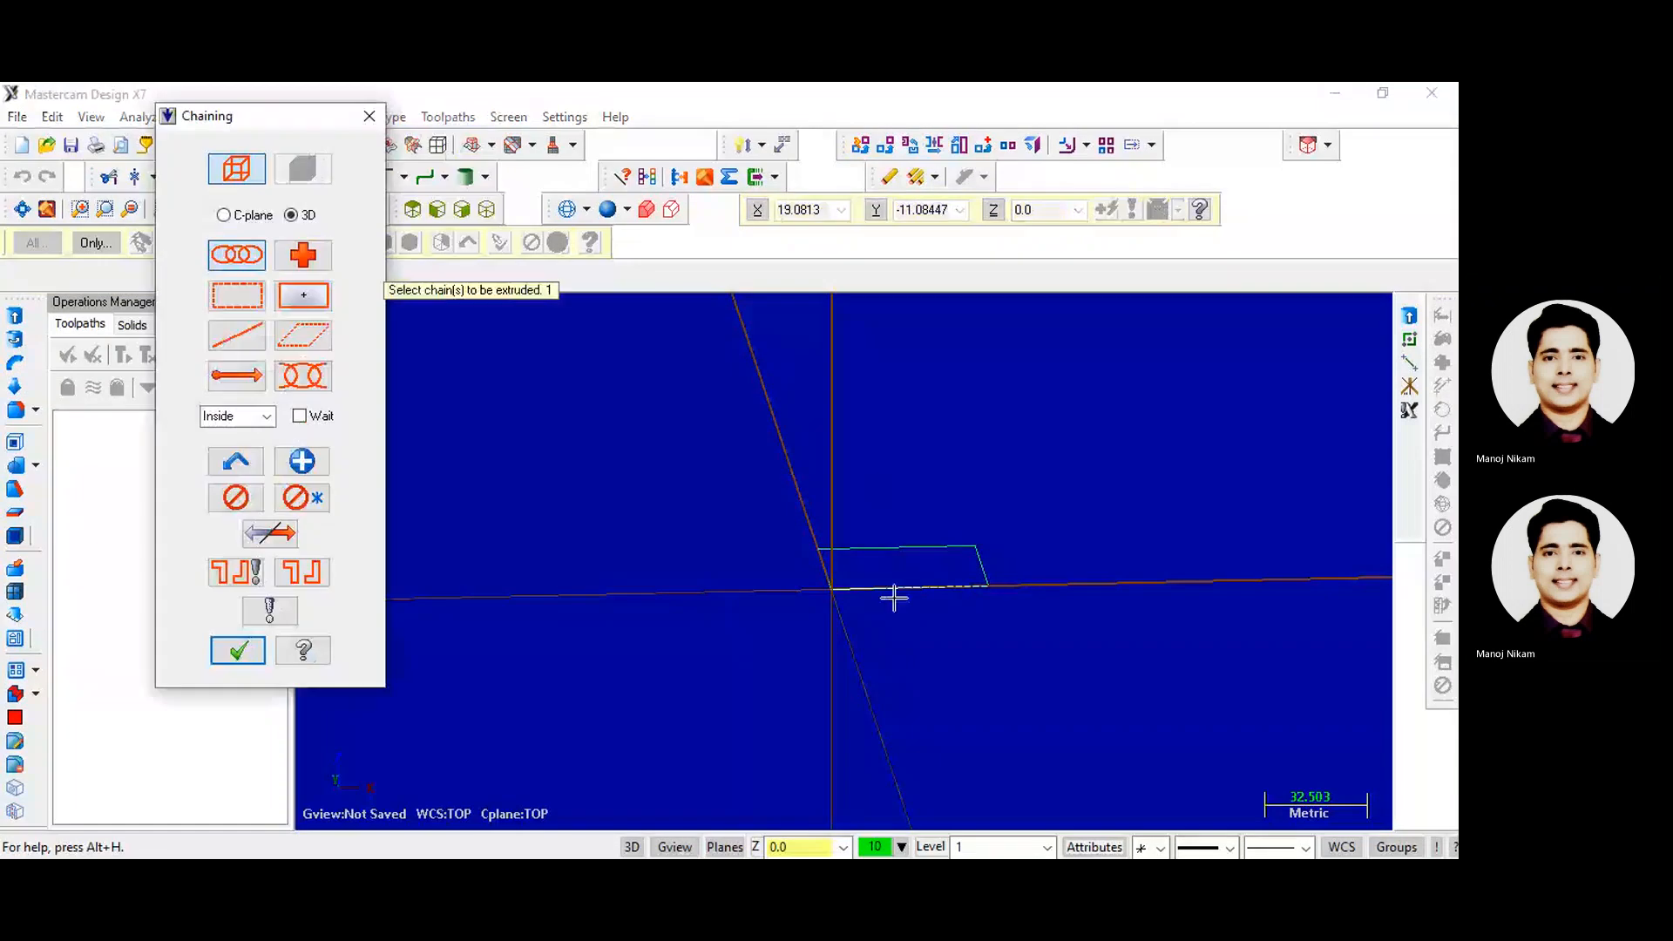
left_click(832, 586)
scroll(854, 607, "up", 2)
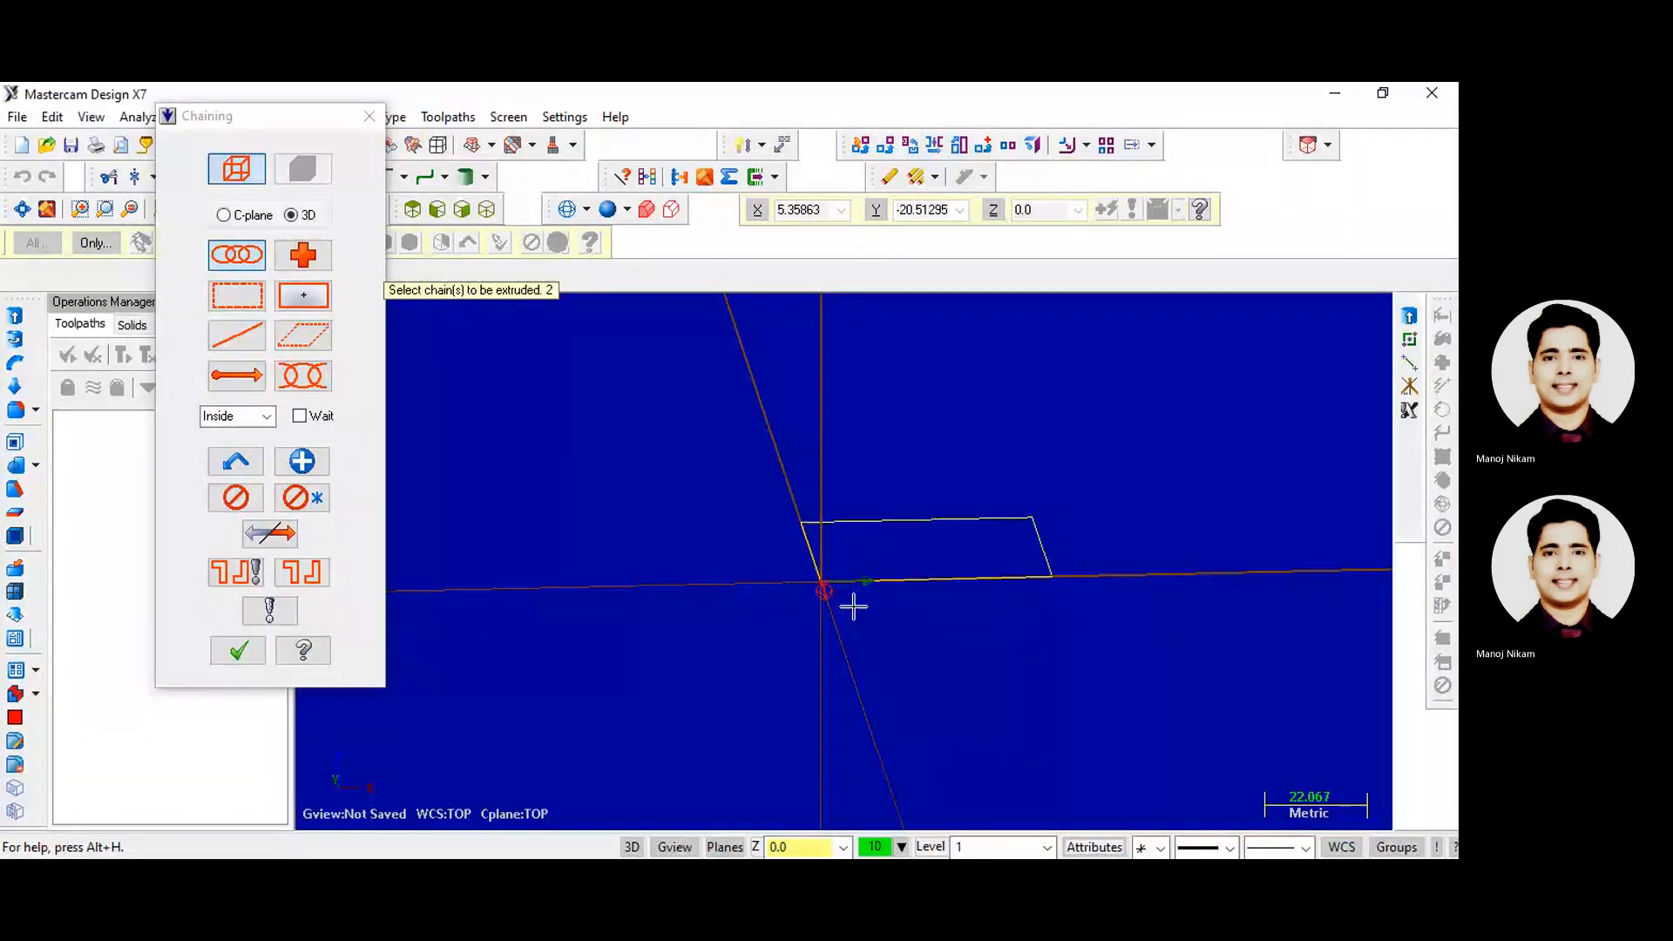
scroll(853, 608, "up", 2)
scroll(448, 347, "up", 3)
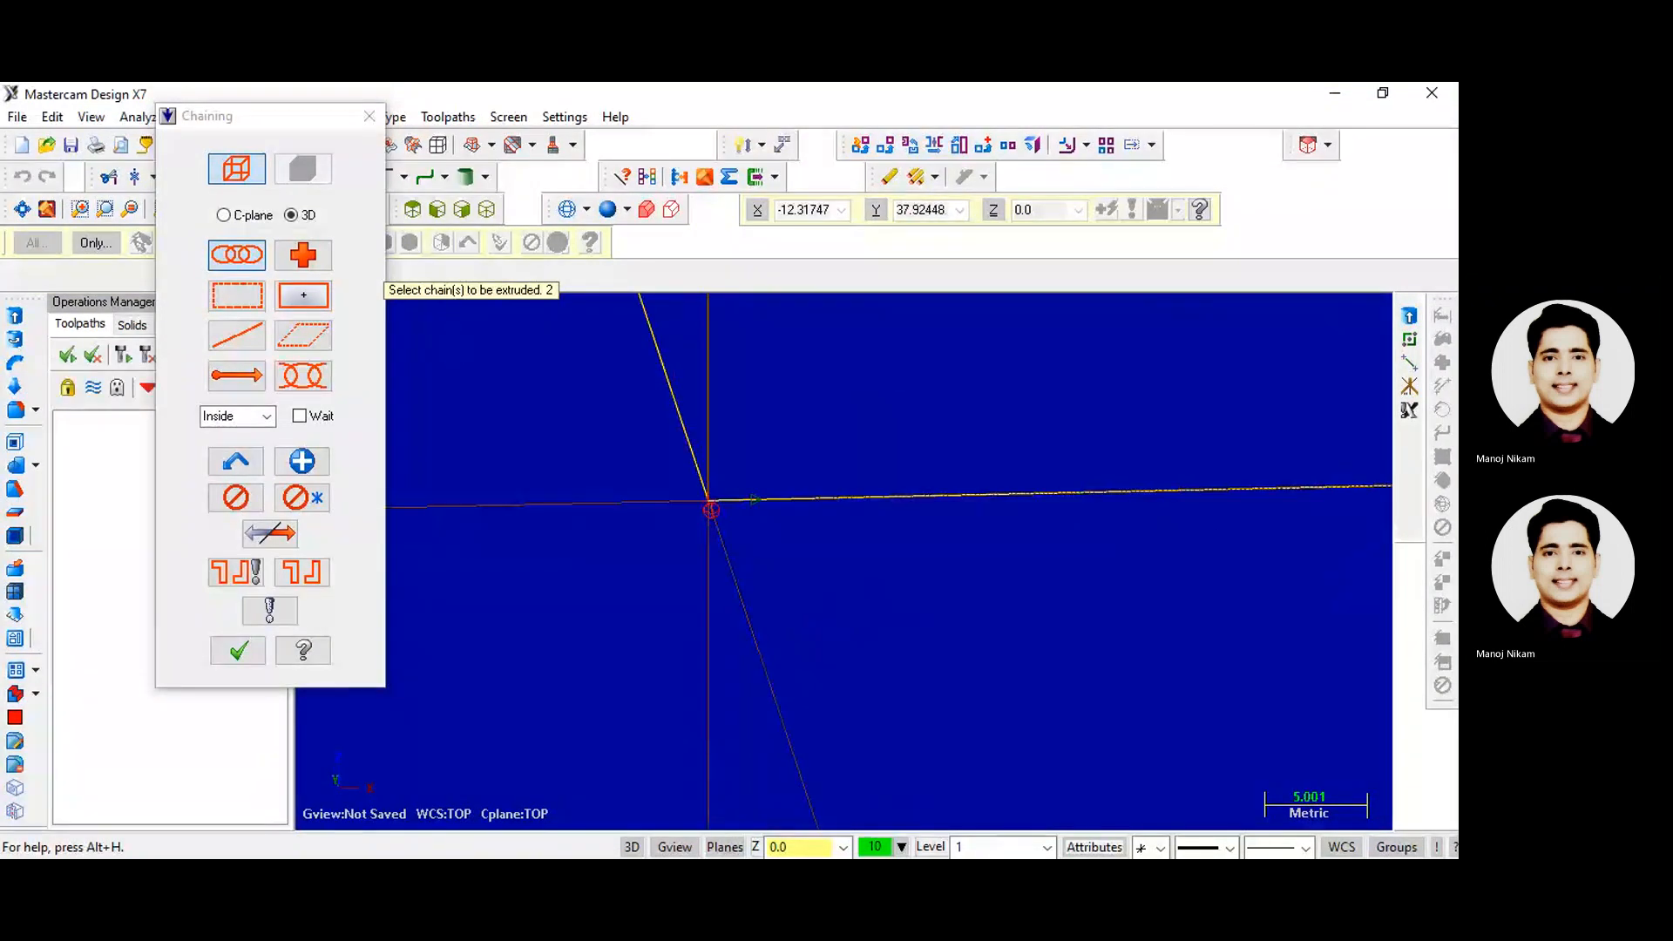
left_click(238, 650)
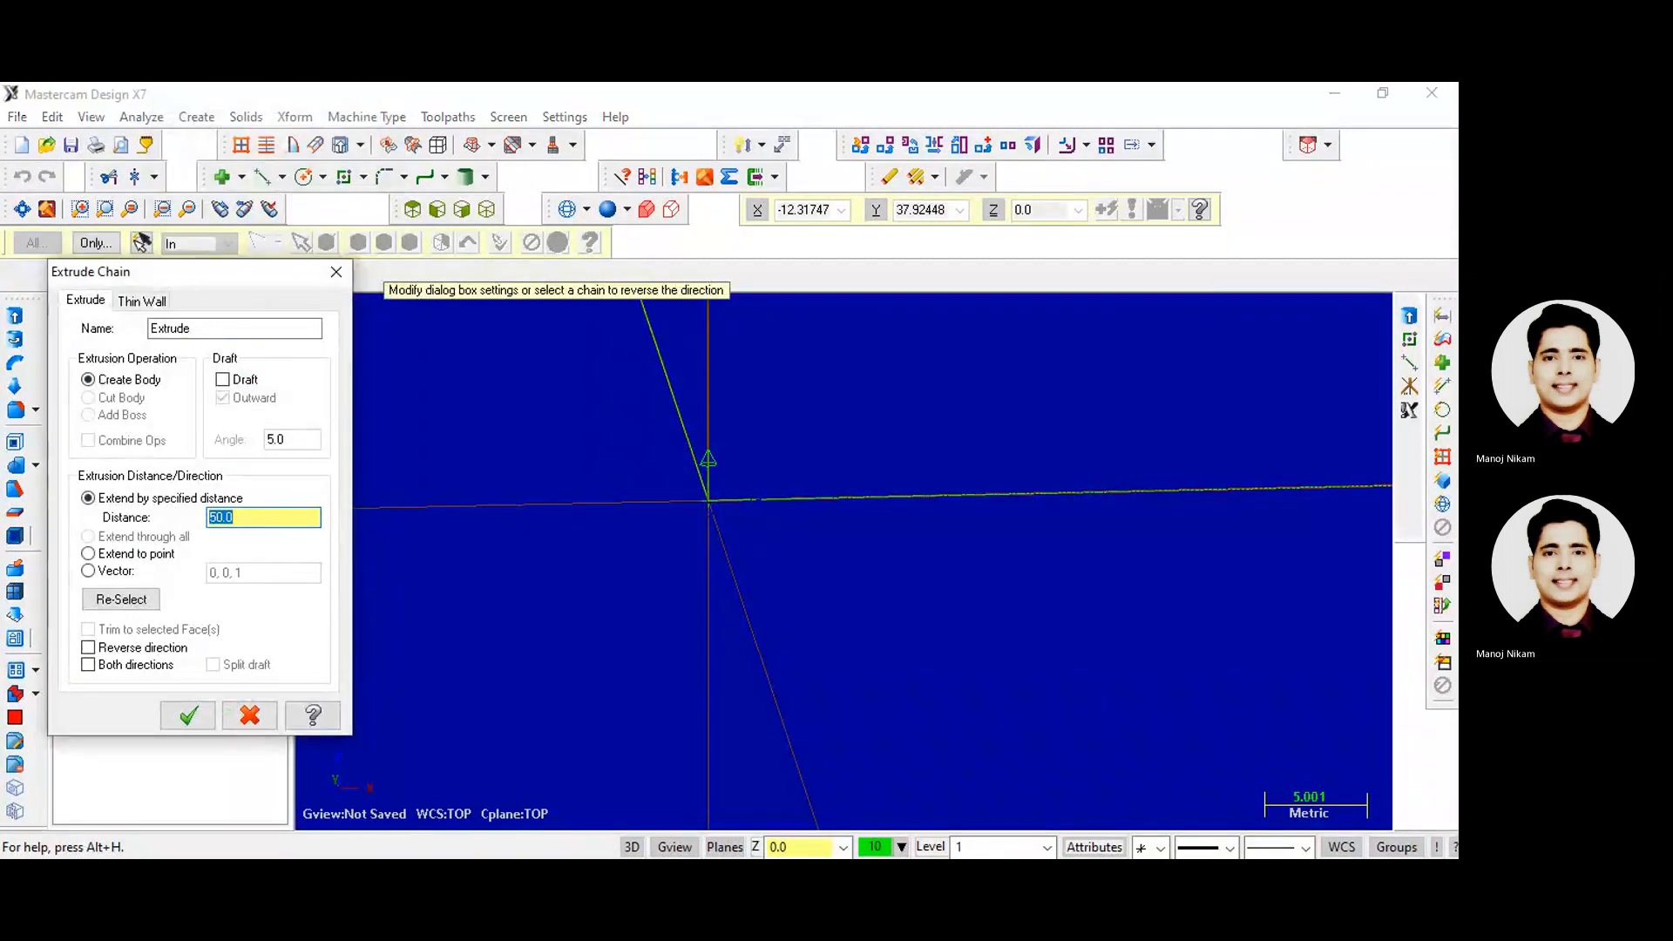
type("1")
type("25")
left_click(88, 647)
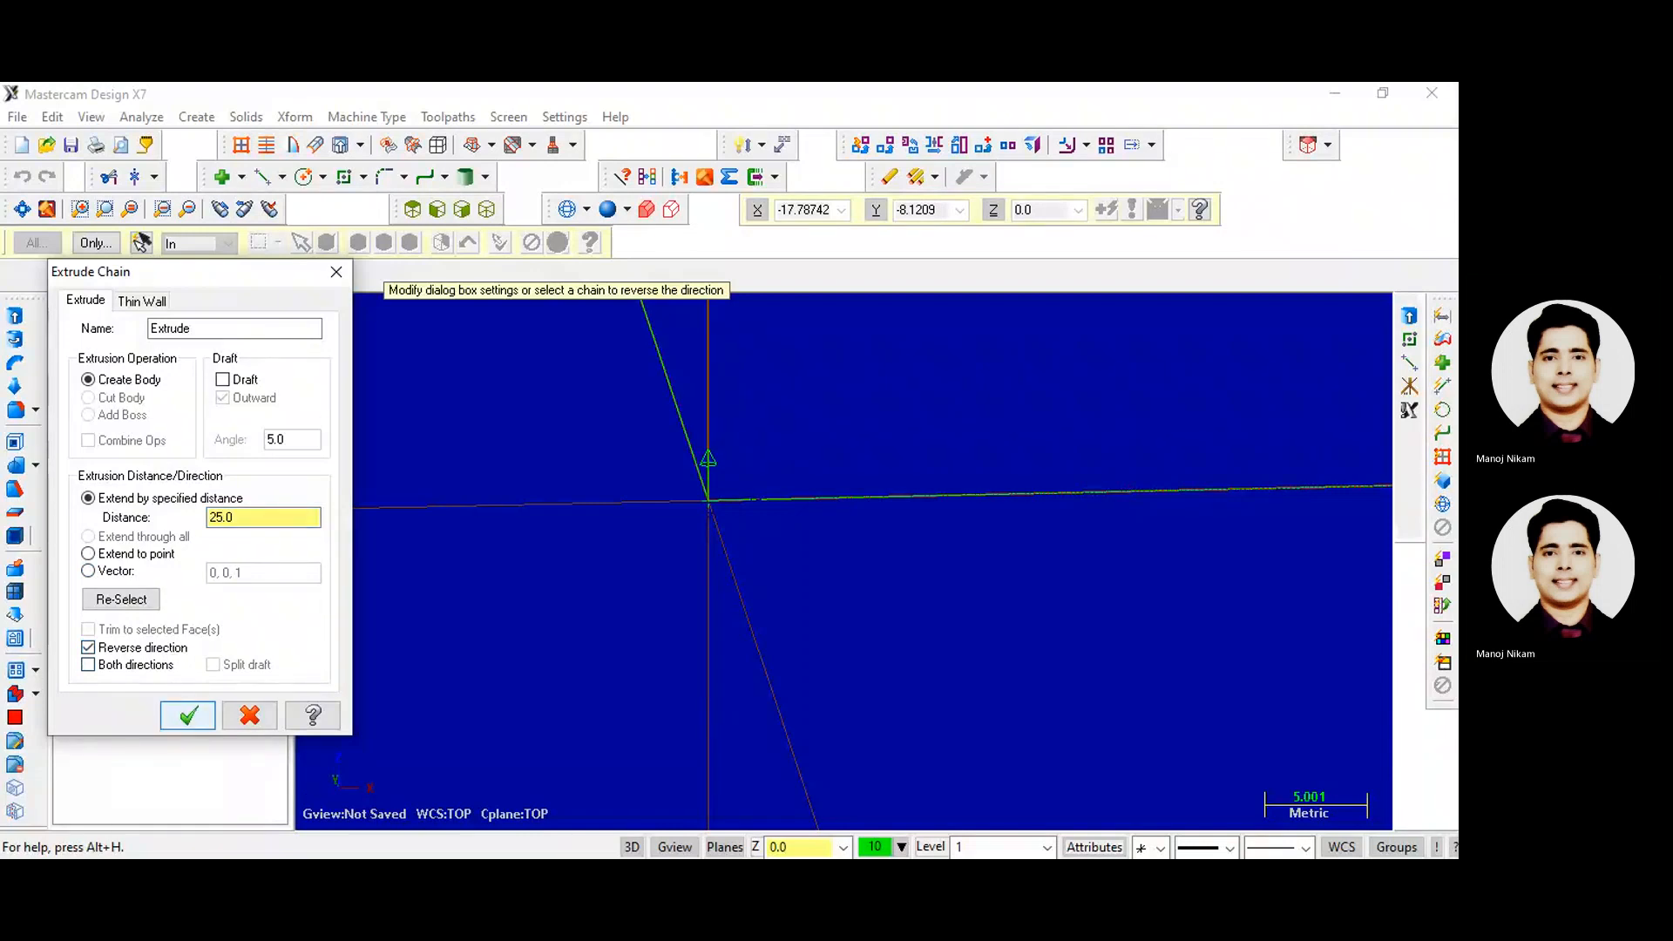
left_click(187, 715)
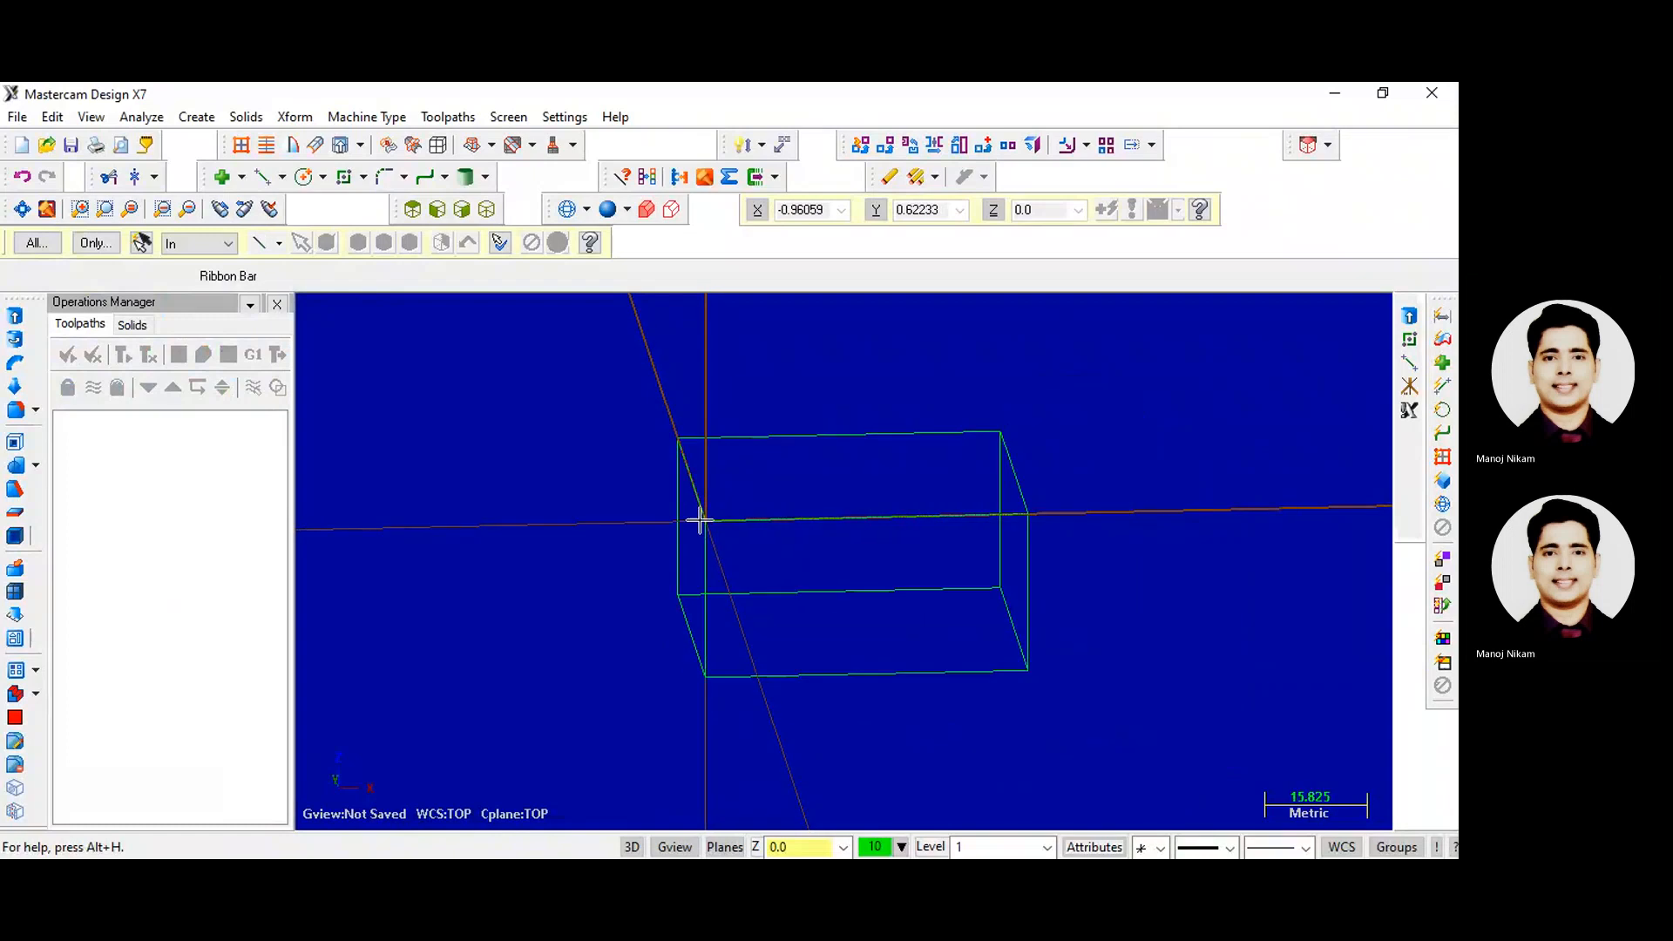
- Examine the extruded block from rotated, top and isometric views, ending in the top view
middle_click_drag(1095, 571, 1075, 668)
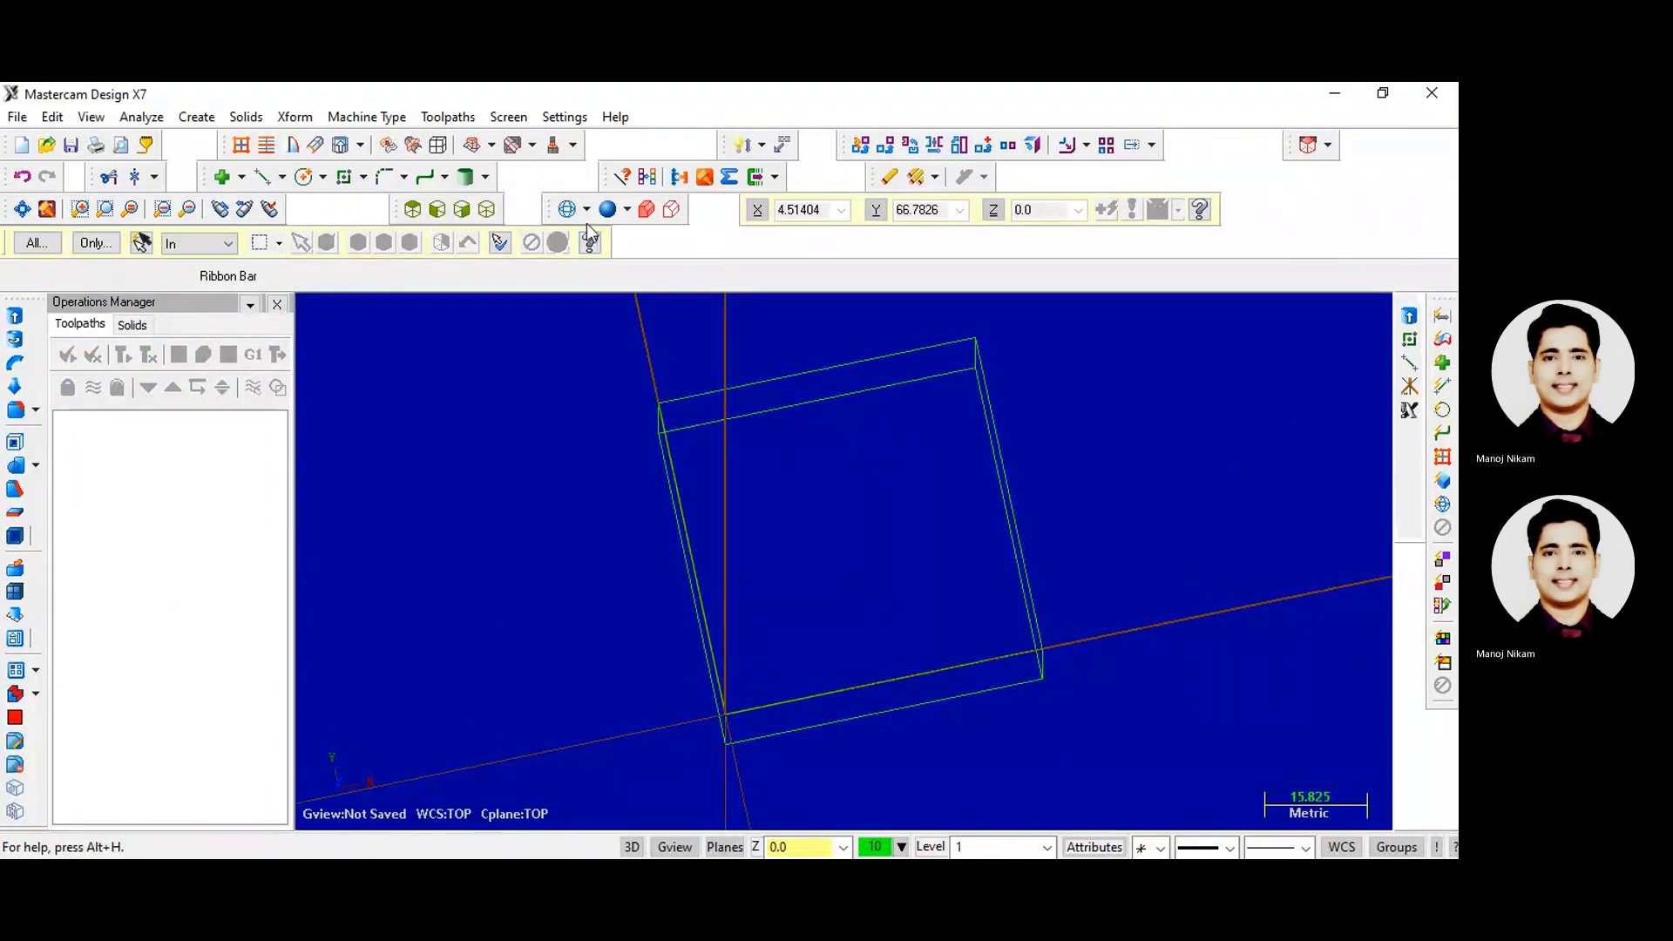
left_click(412, 209)
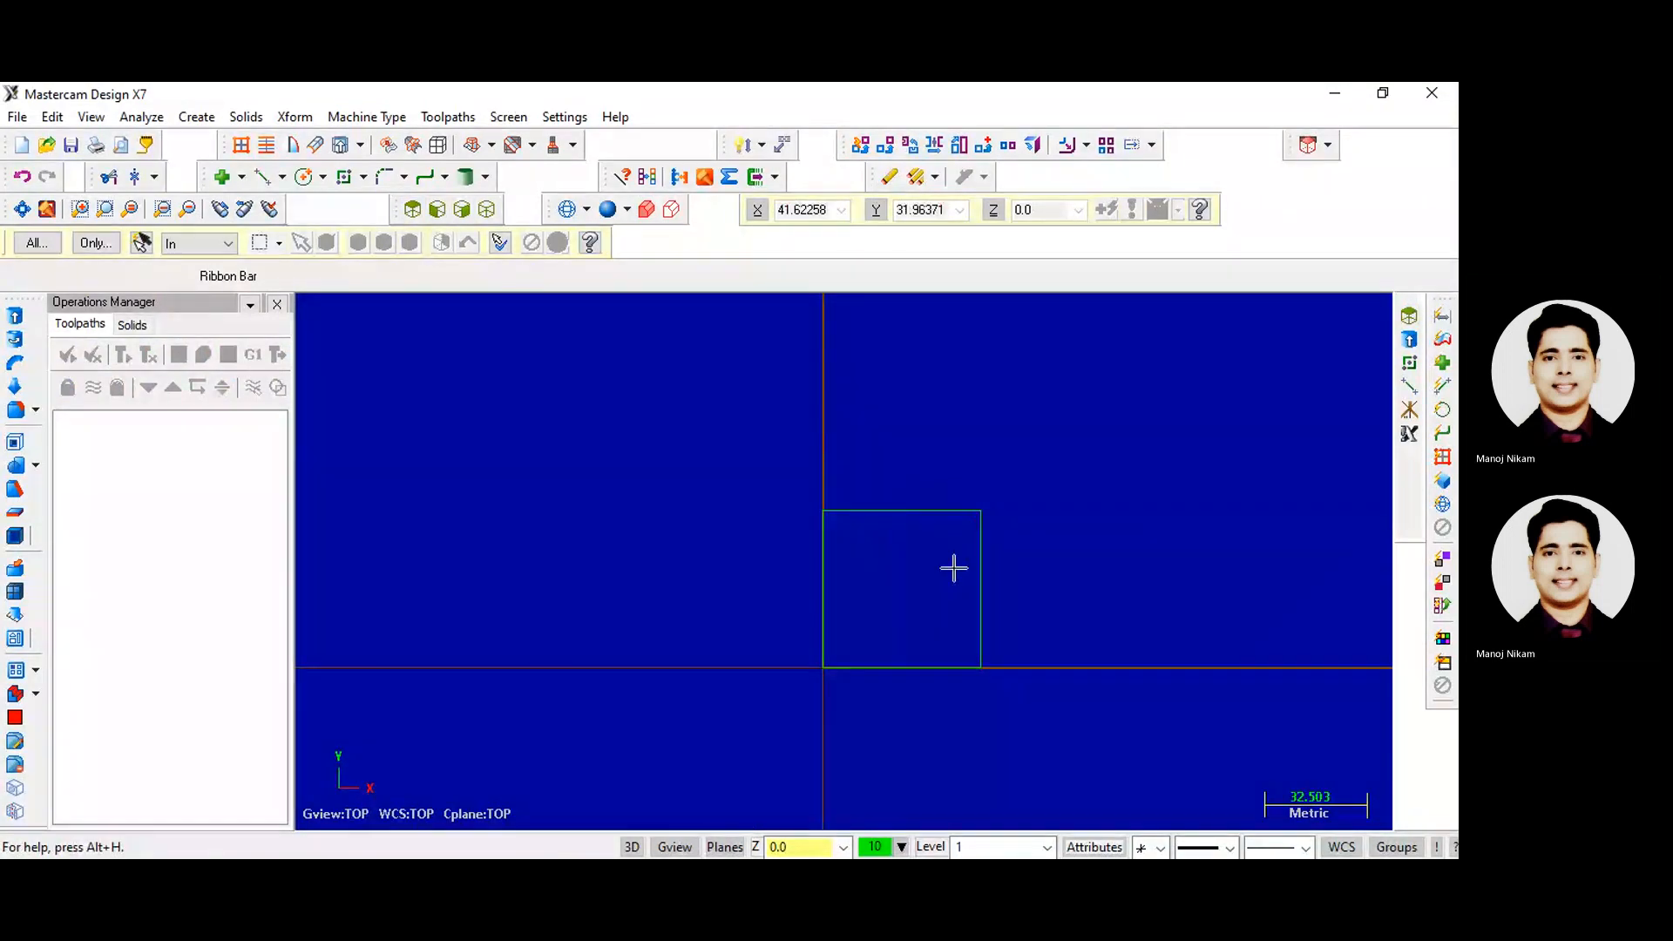
scroll(954, 569, "up", 2)
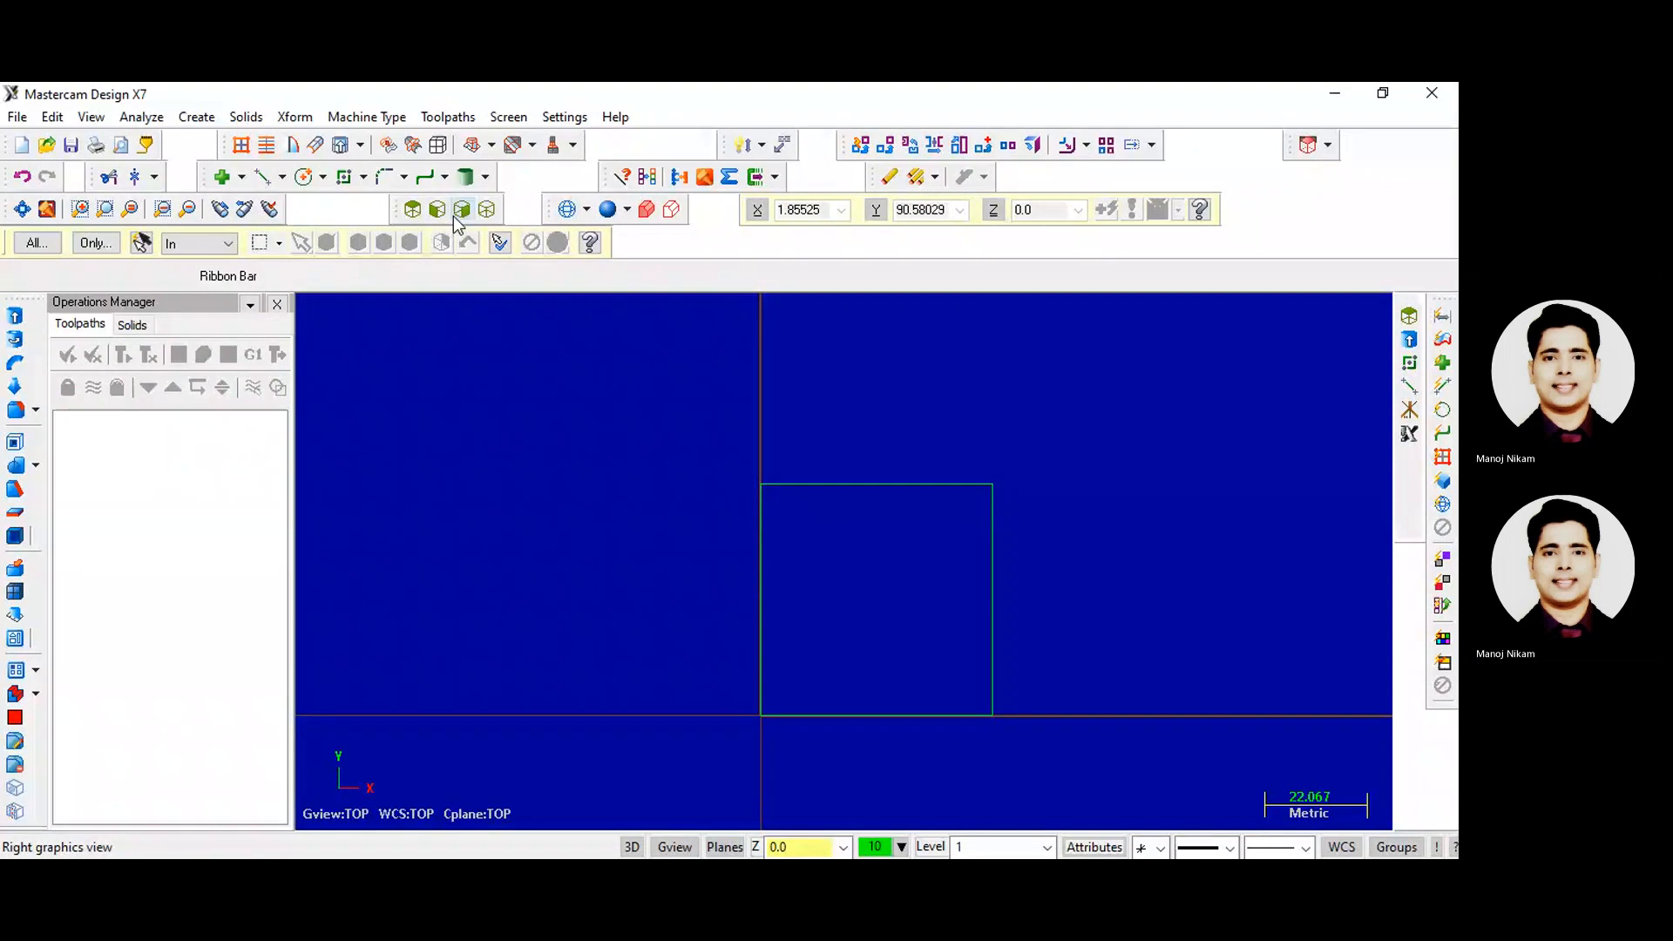
left_click(489, 212)
middle_click_drag(897, 399, 950, 421)
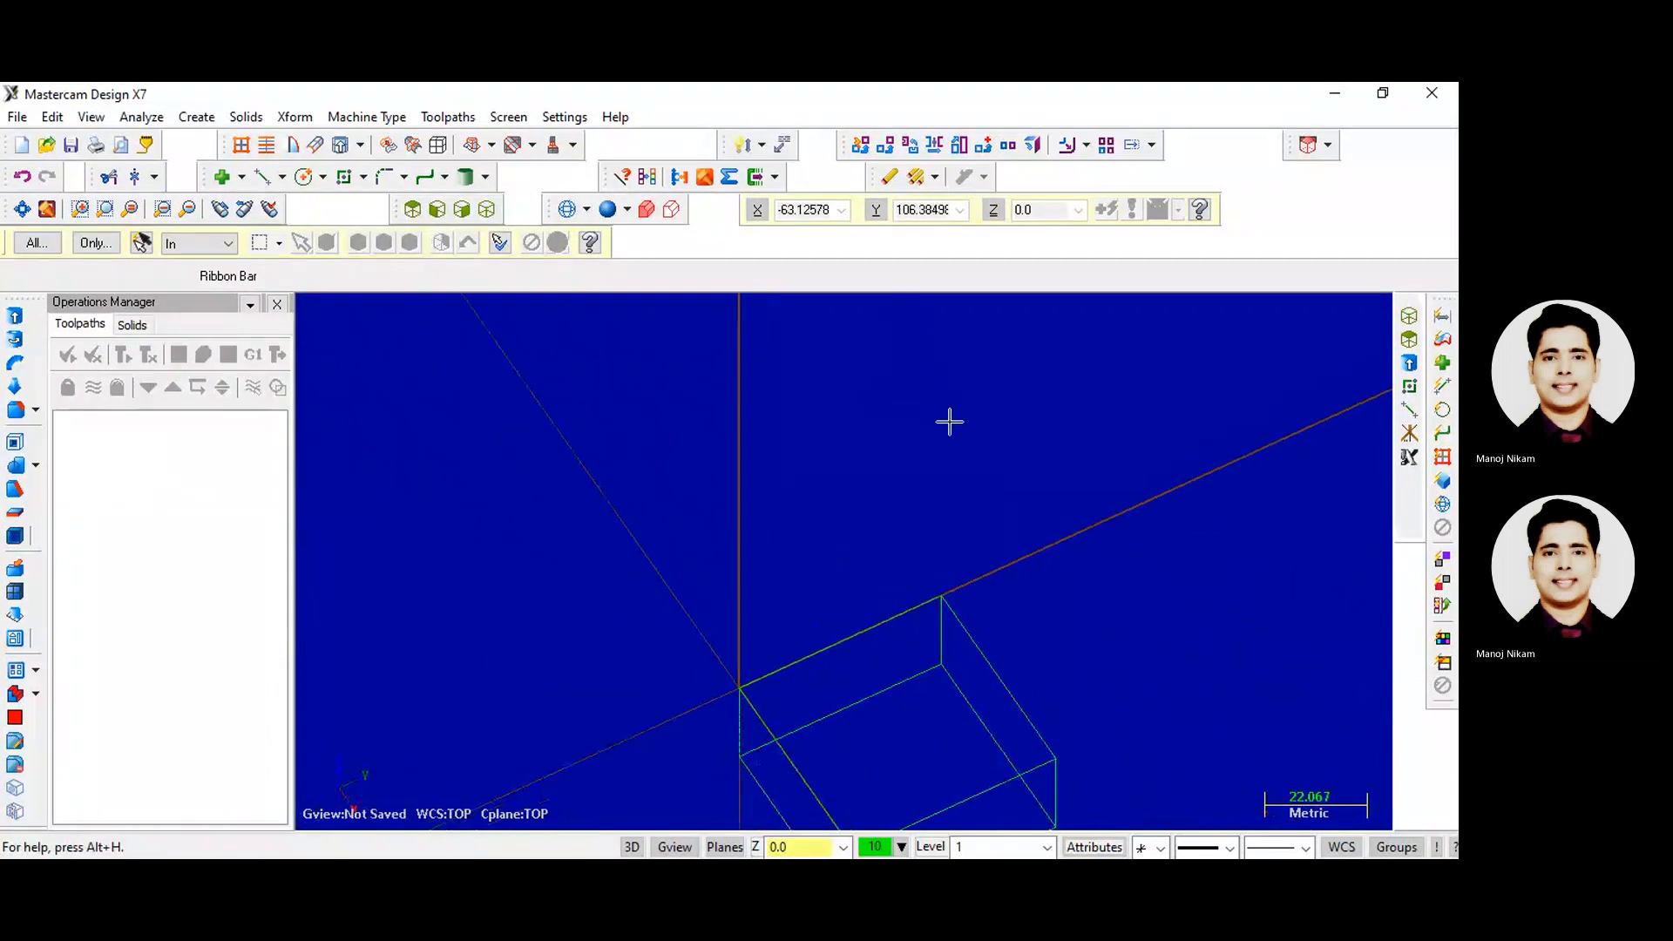
left_click(417, 210)
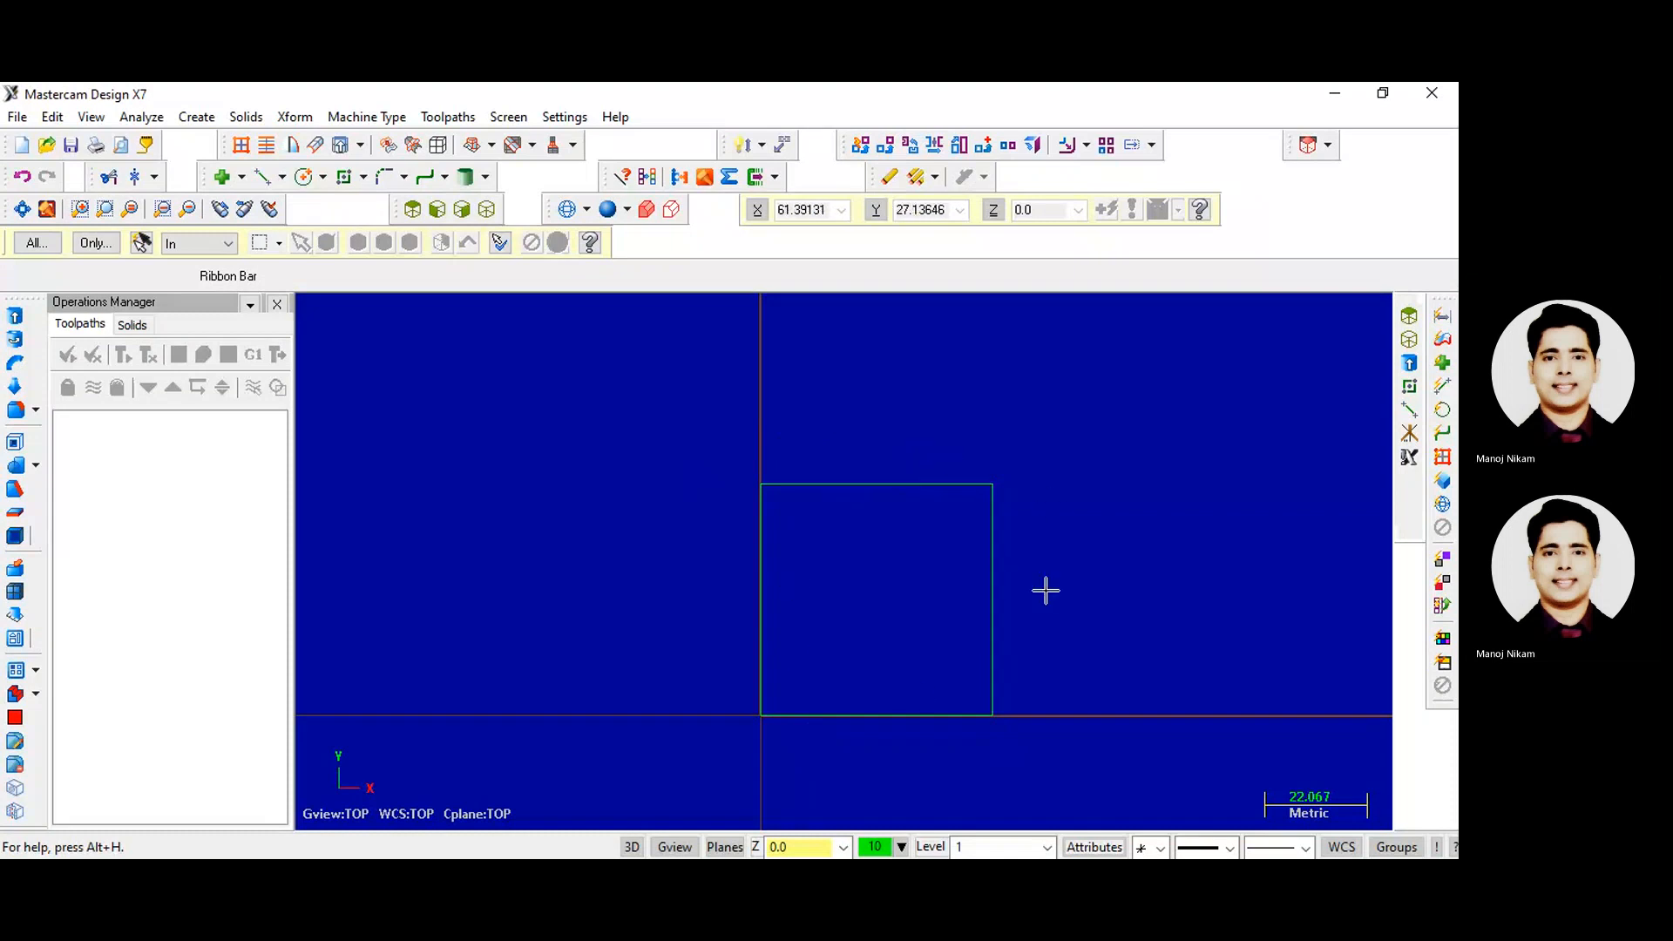
- Browse the available mill machine definitions in the machine list manager and leave it without adding any
left_click(367, 120)
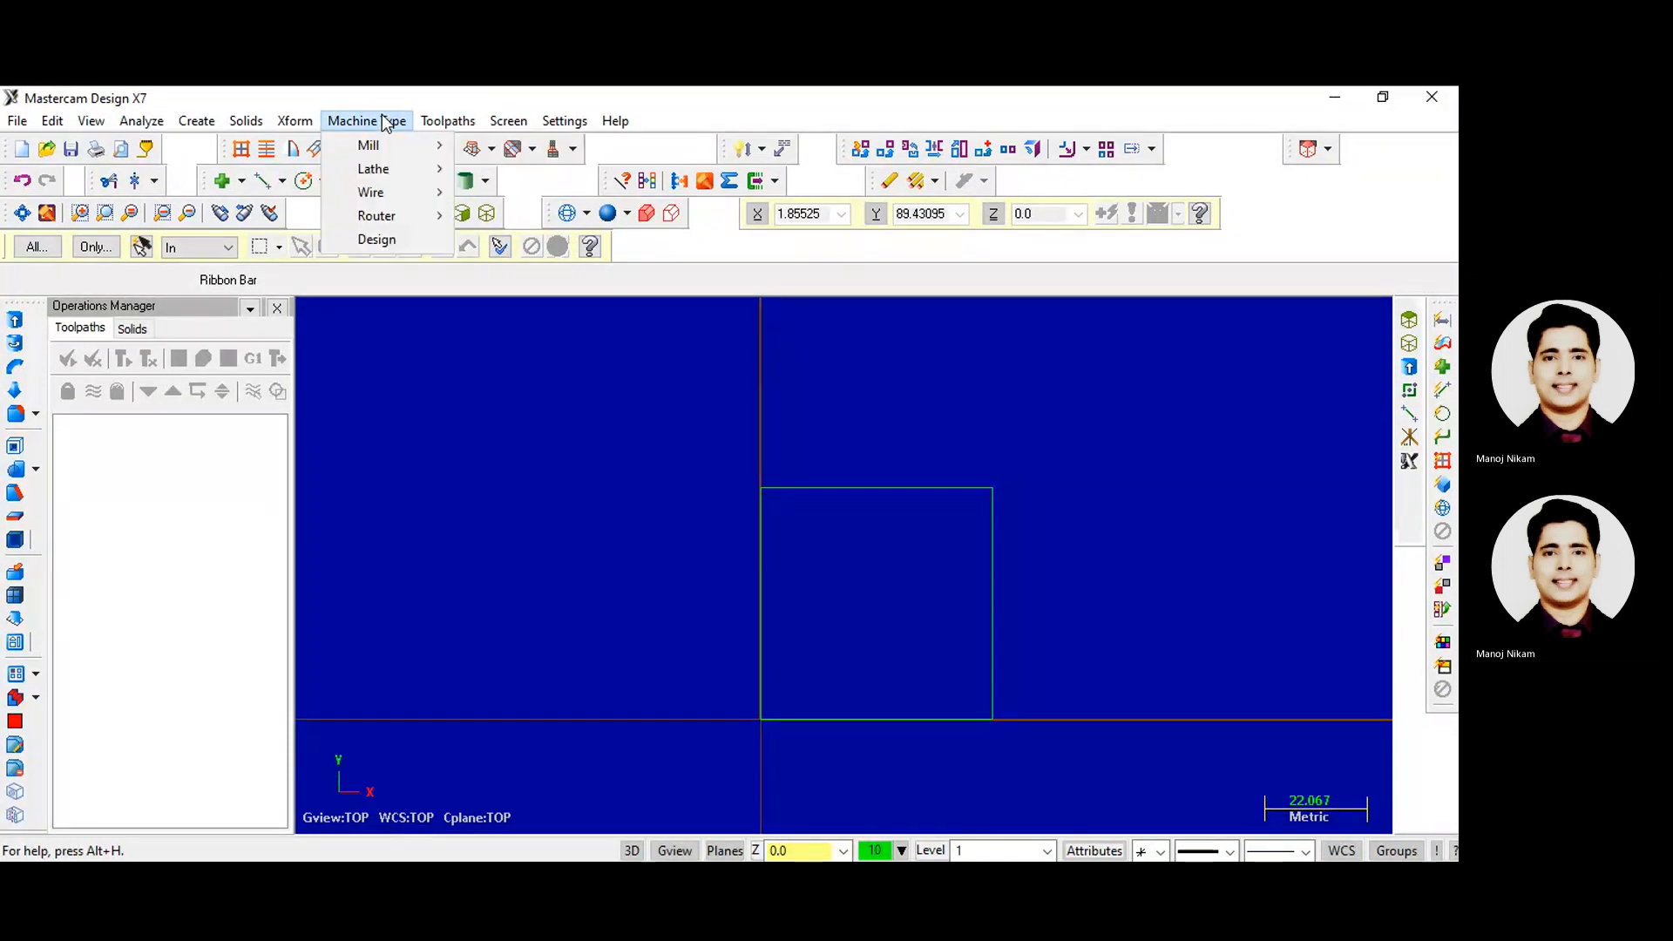
mouse_move(403, 145)
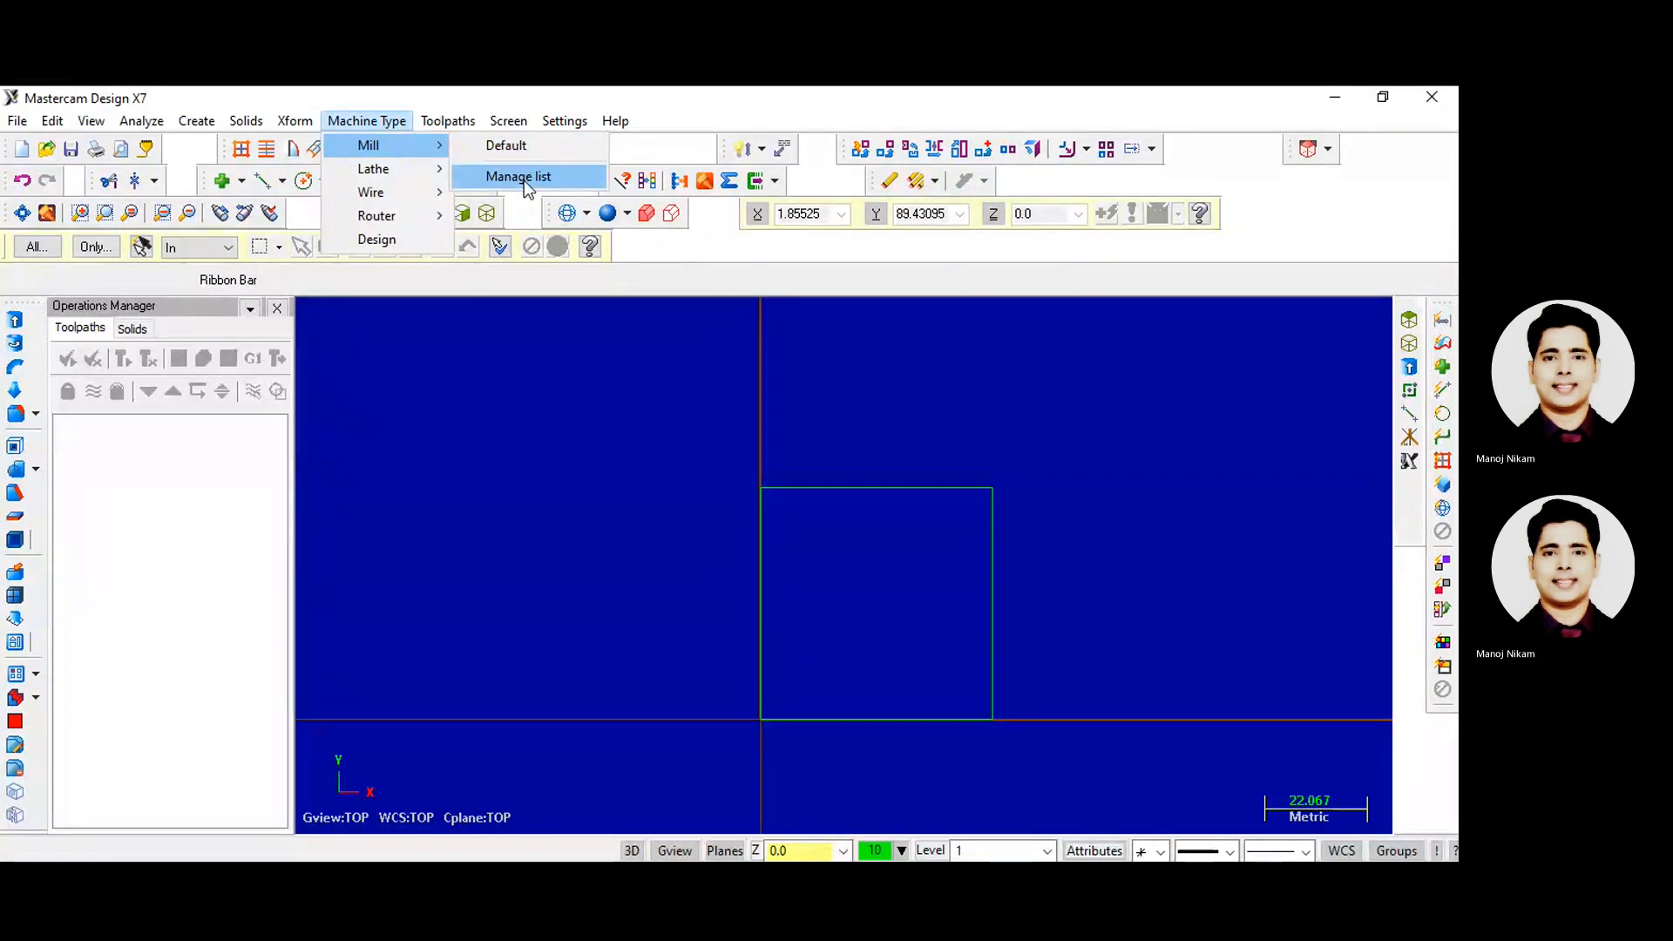
left_click(524, 180)
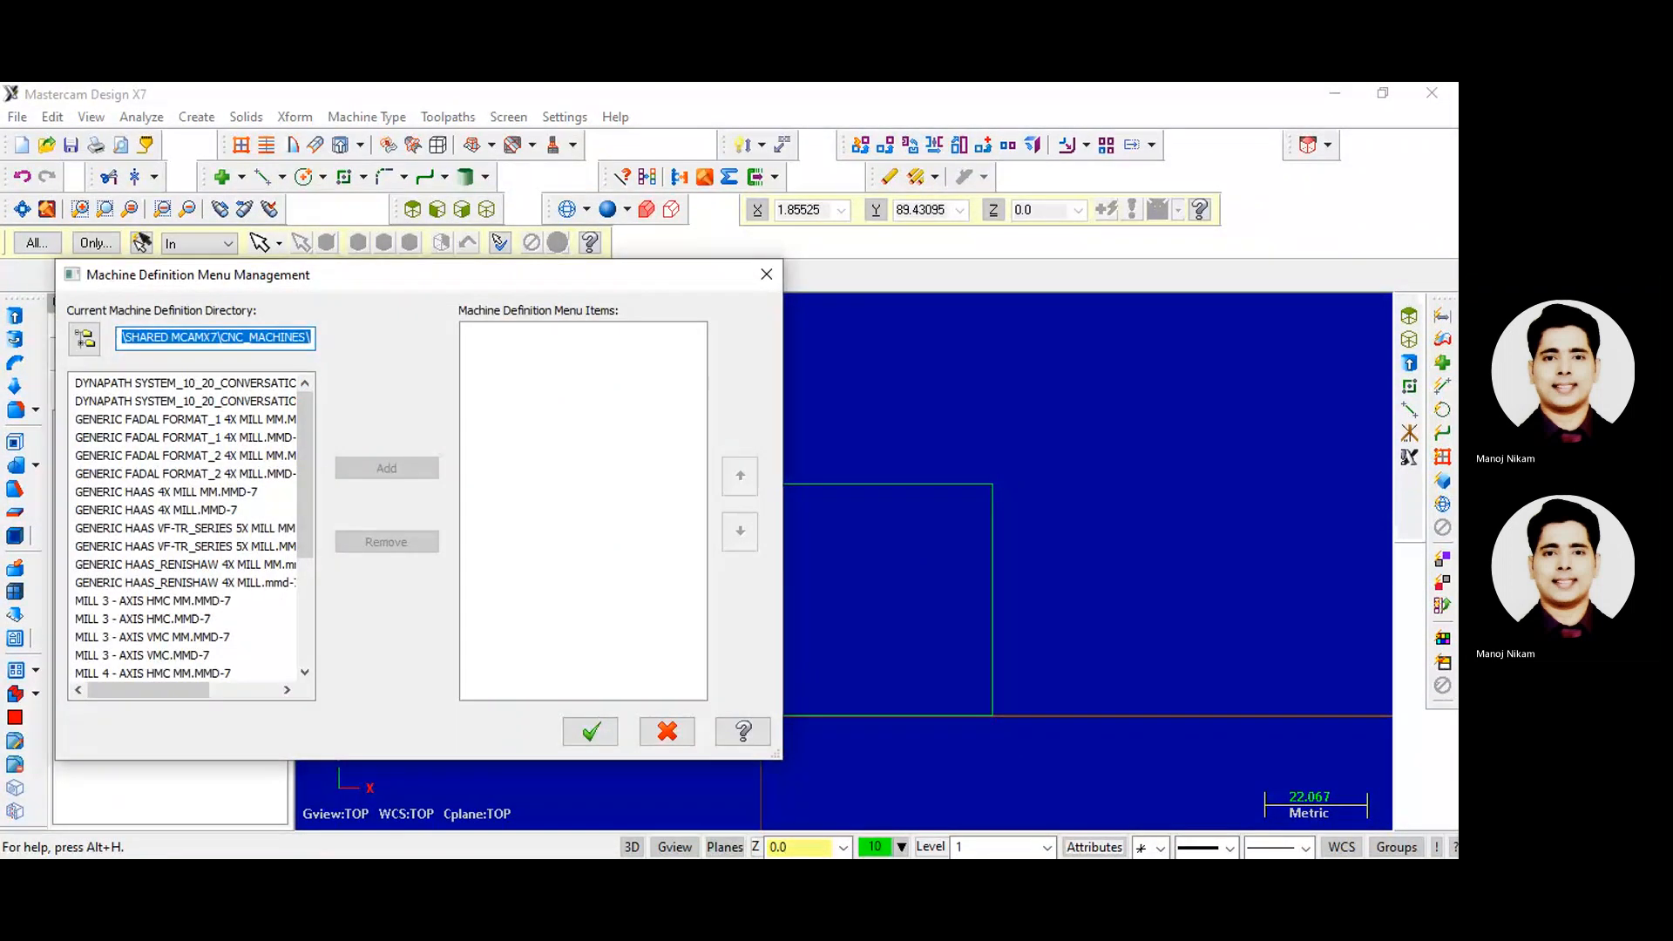
scroll(187, 527, "down", 1)
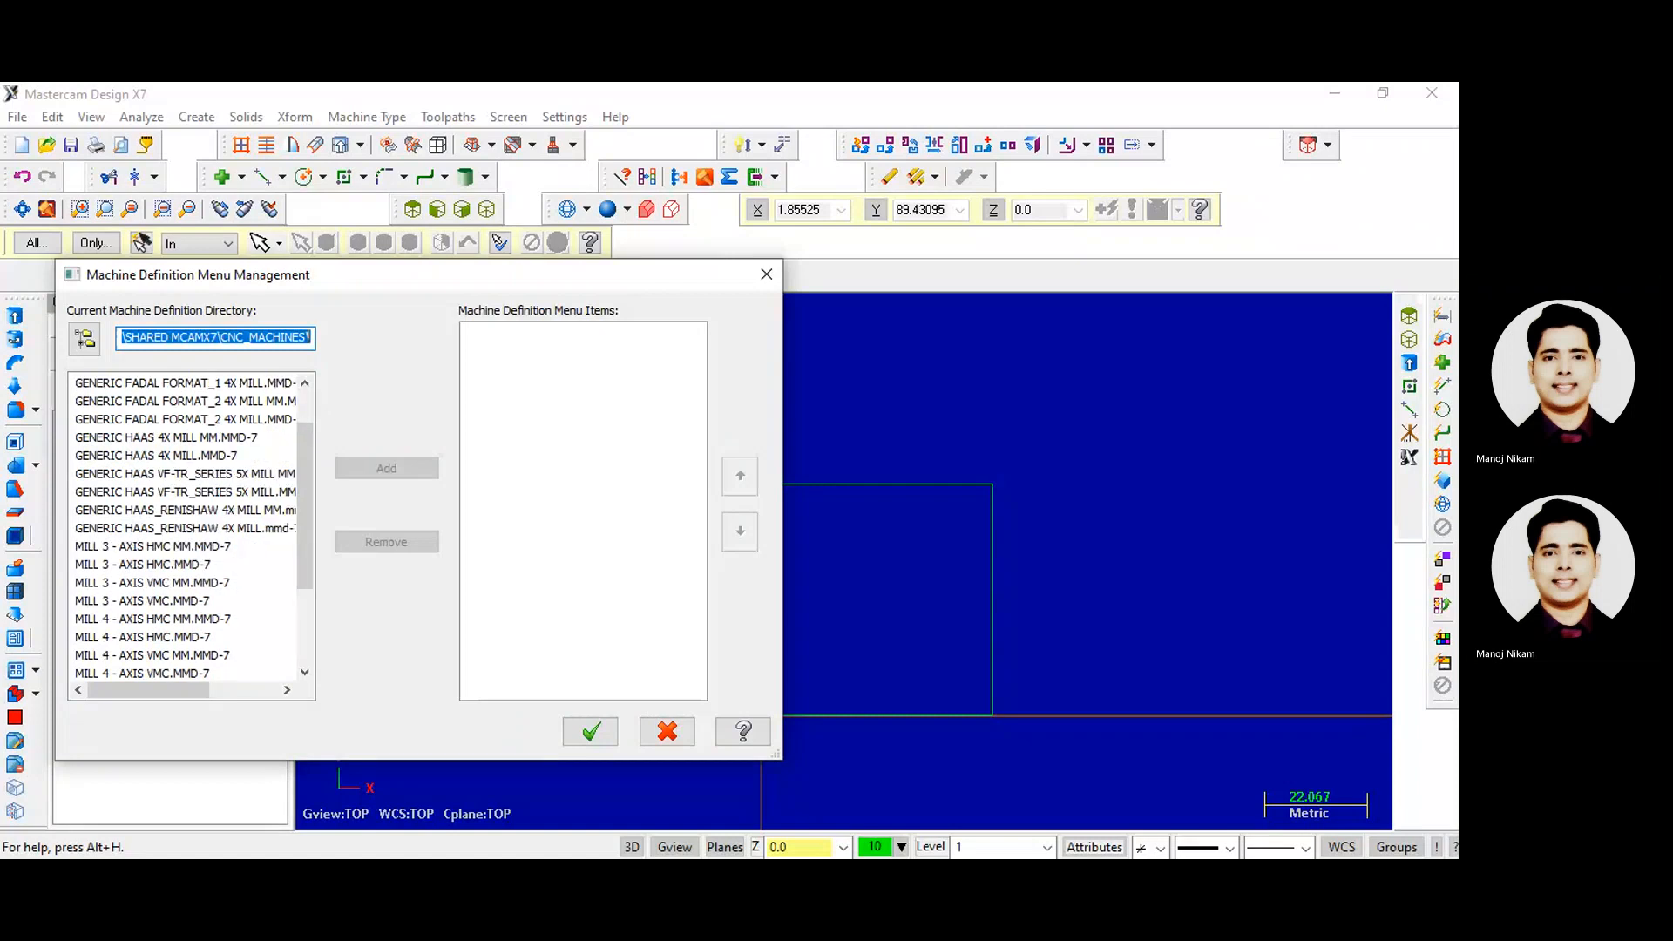
scroll(188, 527, "down", 1)
scroll(187, 527, "up", 2)
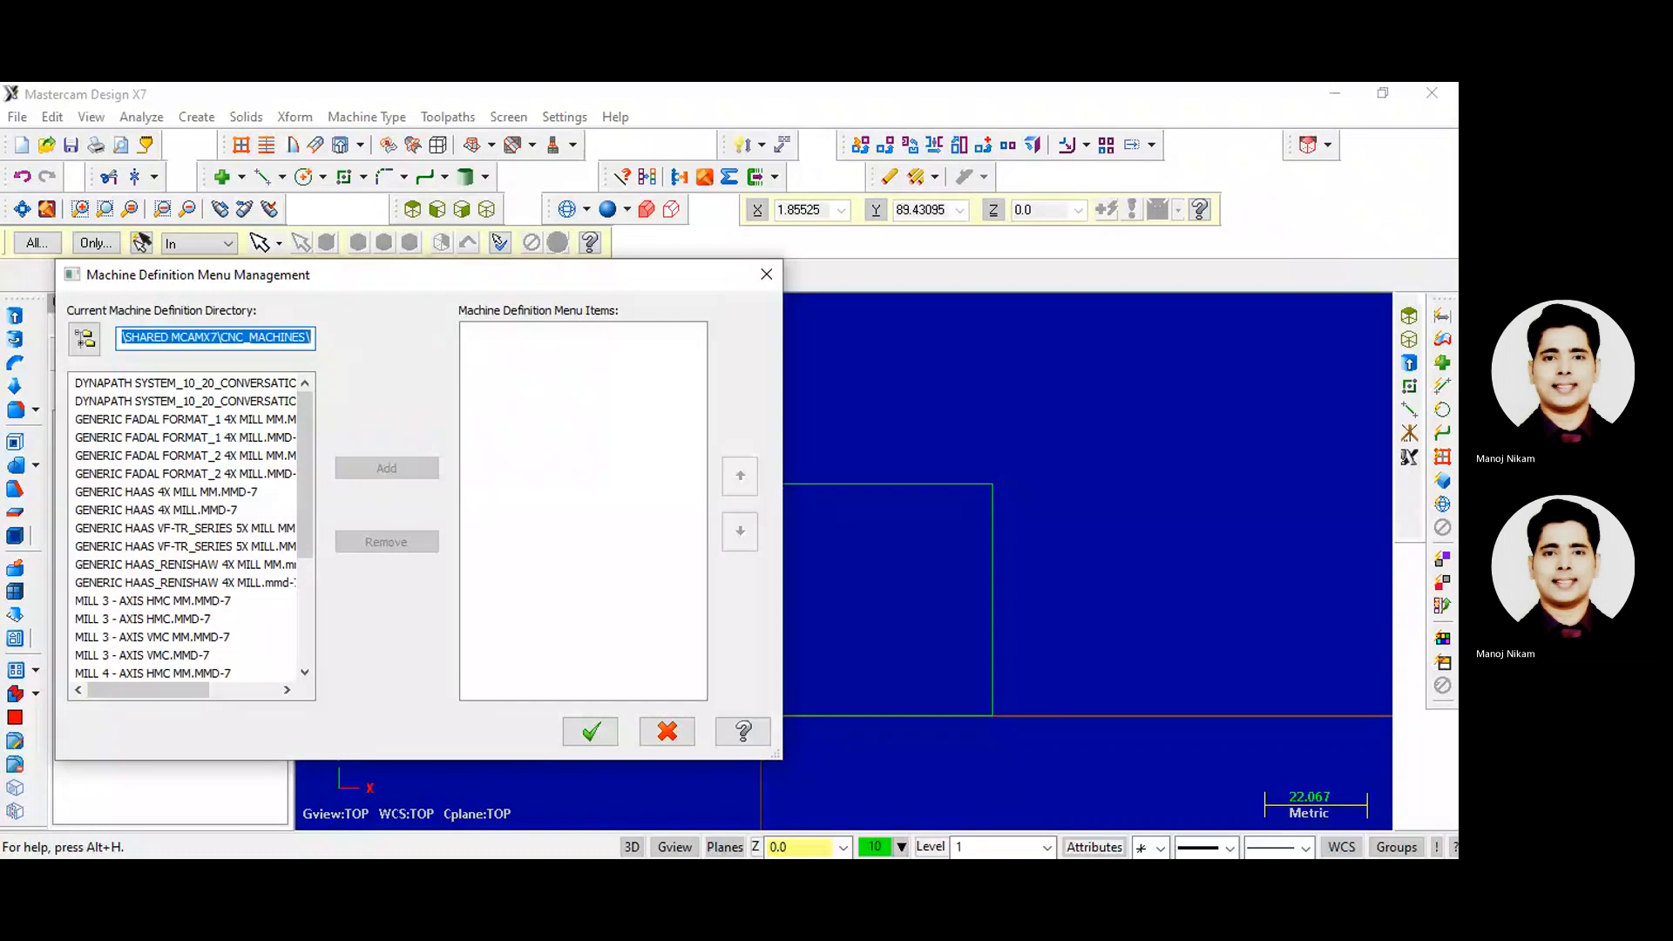
left_click(668, 731)
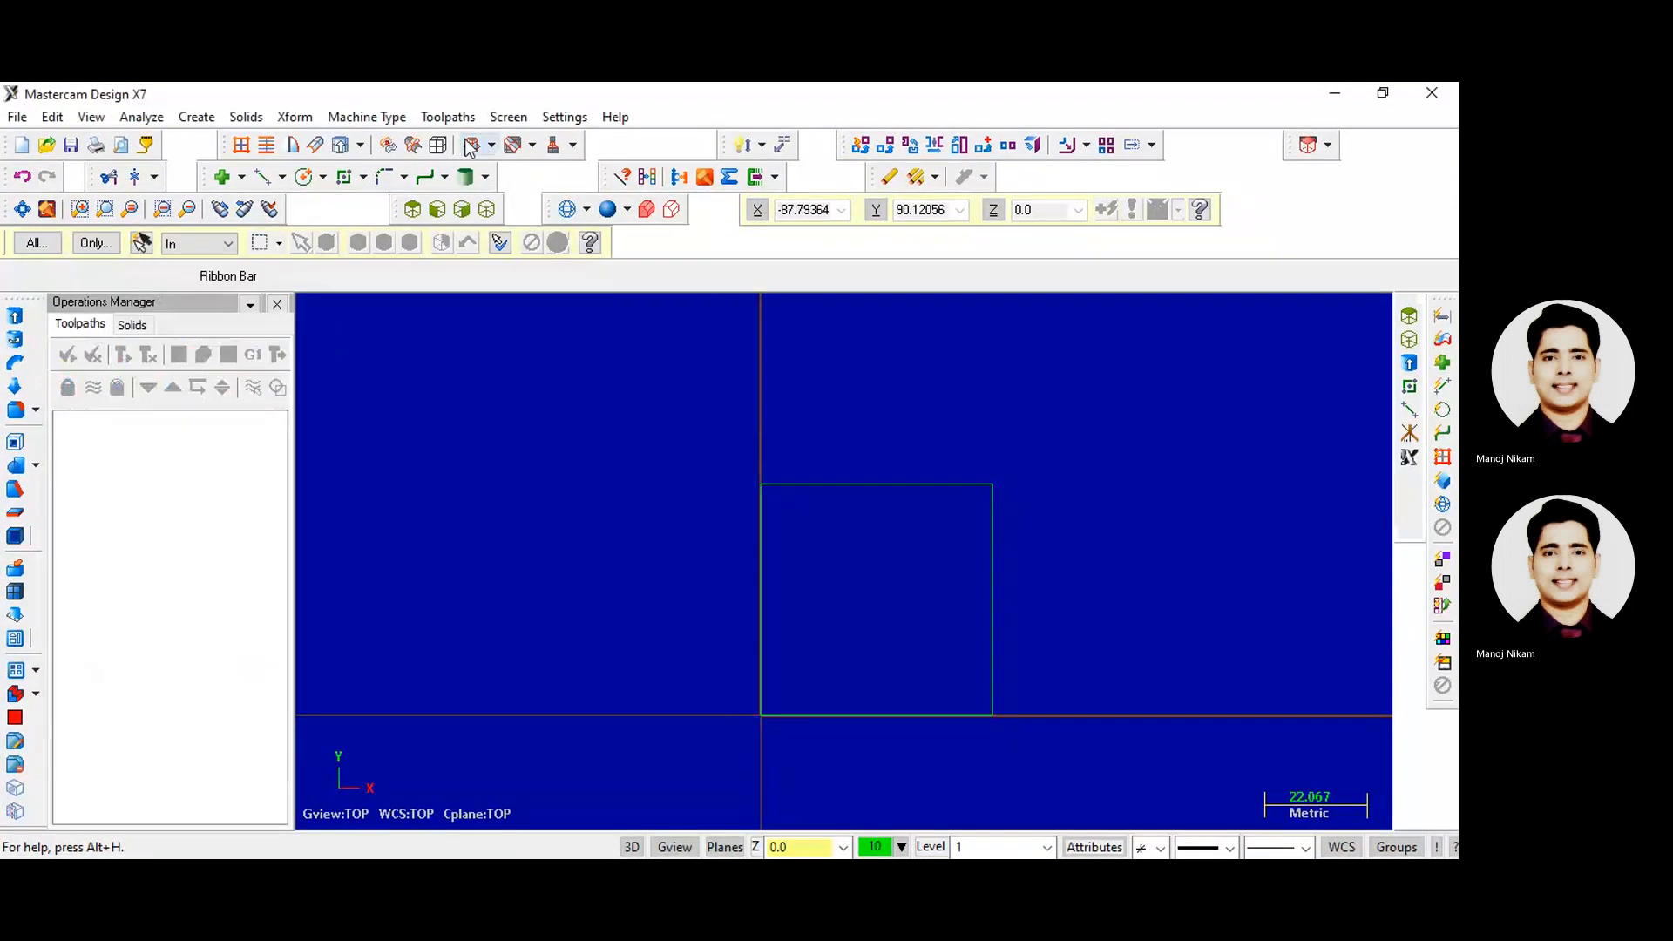
- Set the machine type to the default mill
left_click(469, 119)
left_click(470, 124)
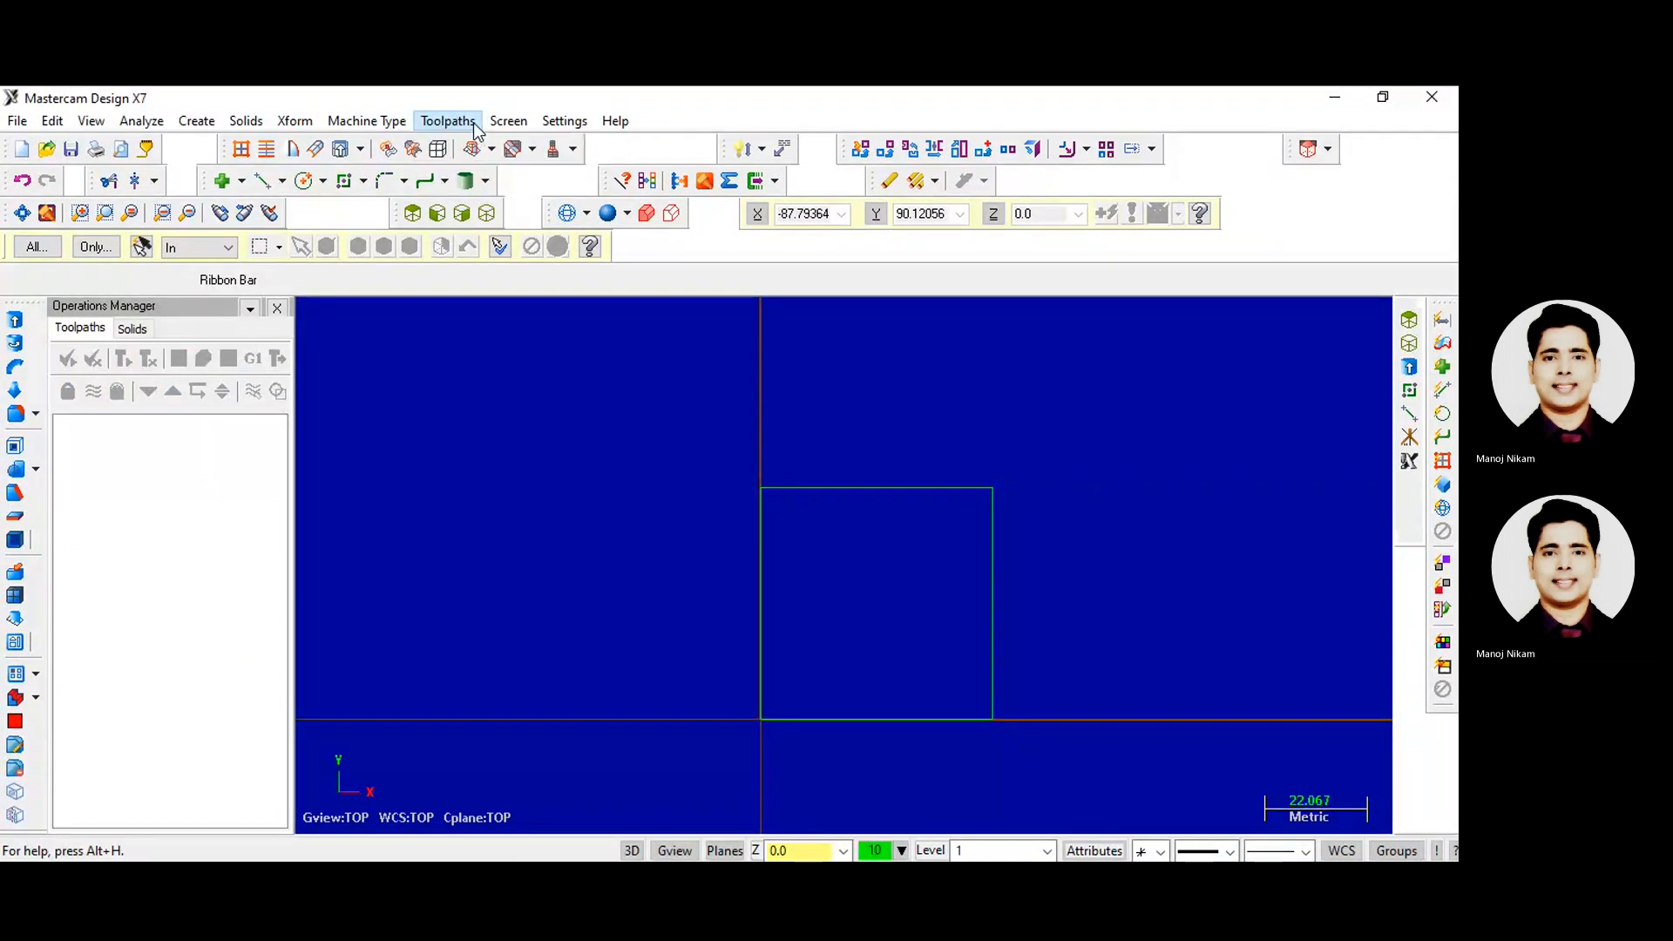
left_click(375, 127)
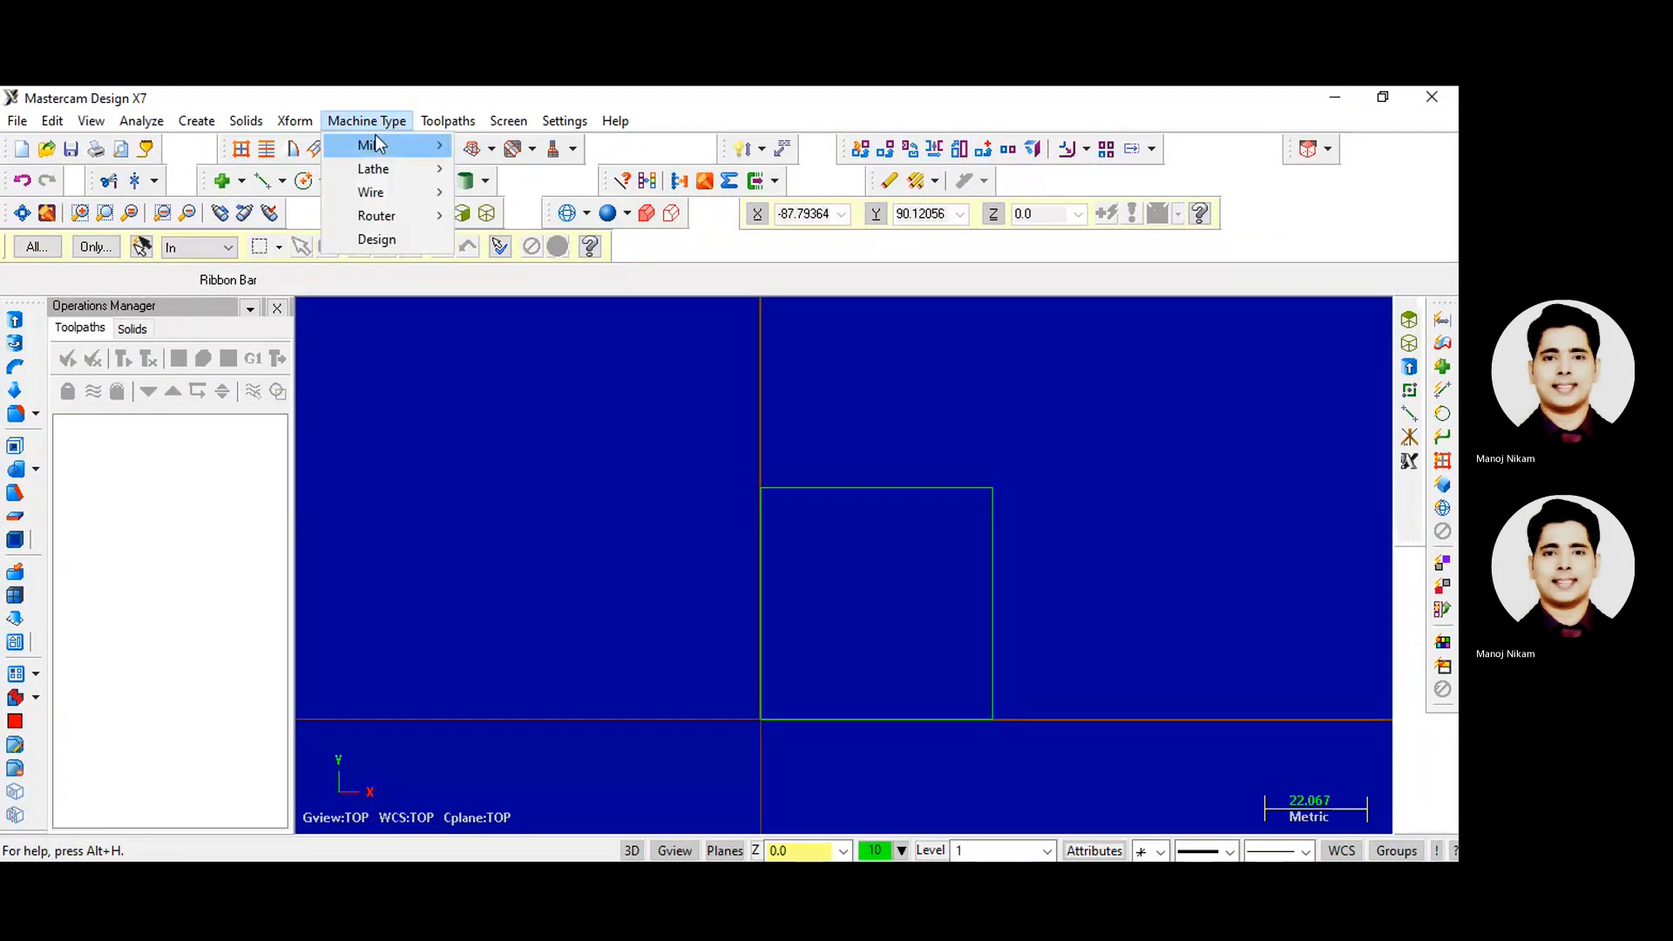
mouse_move(384, 147)
left_click(506, 144)
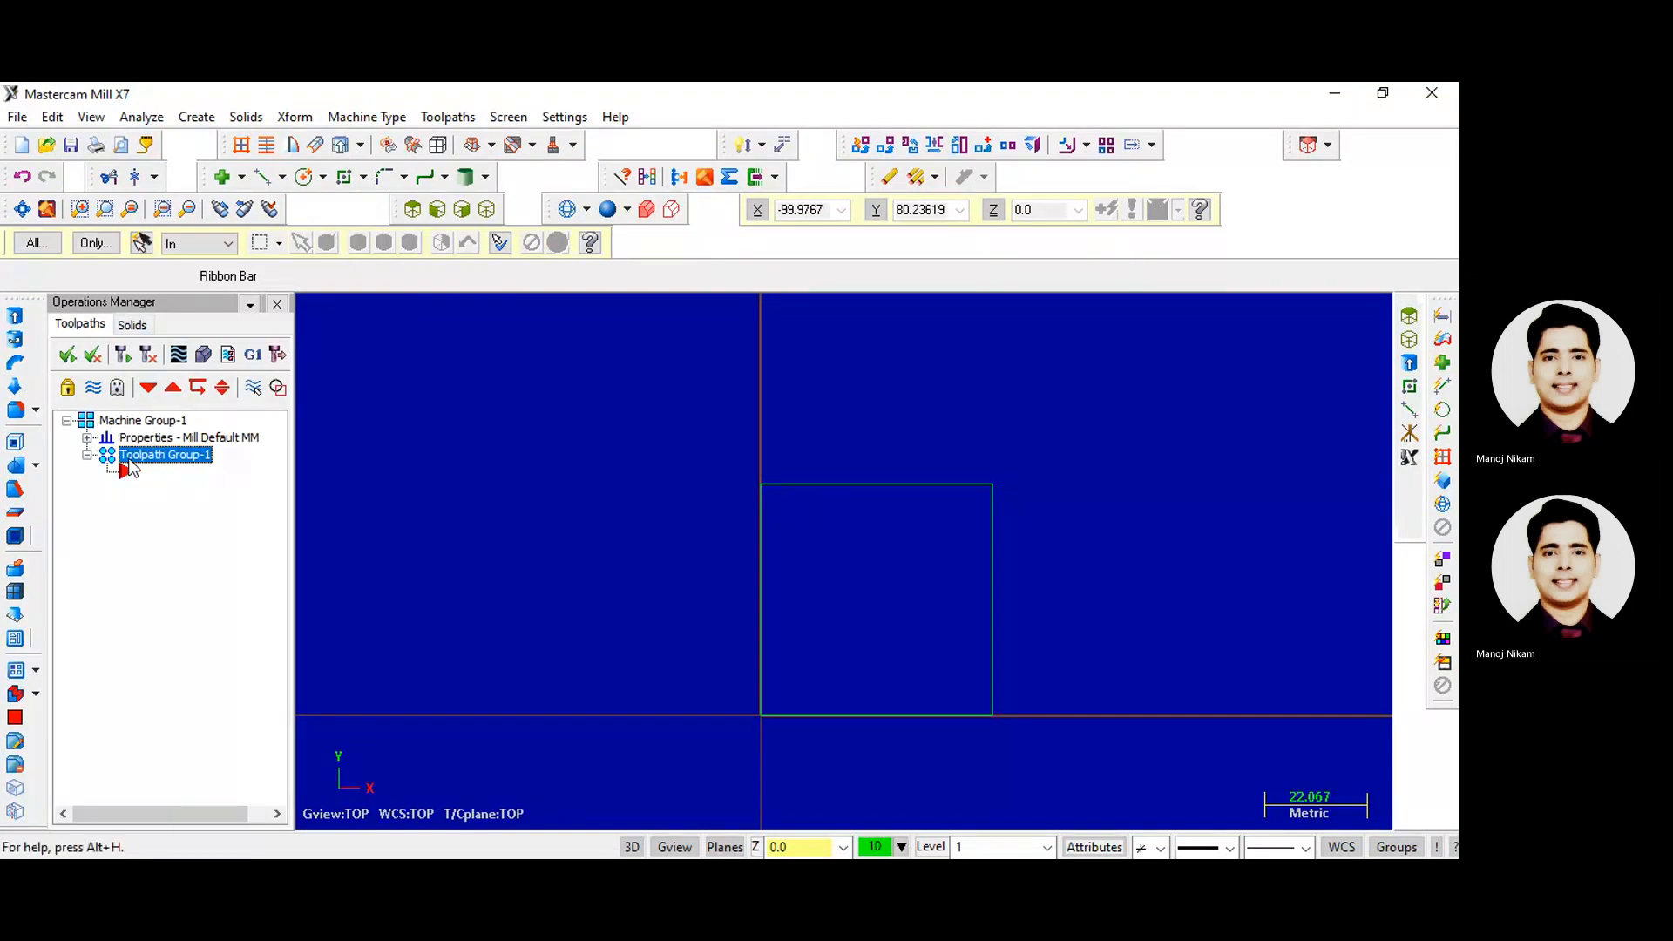
- In the machine group's stock setup, define rectangular stock from a bounding box of all entities, expanded by 1.0 in X, Y and Z
left_click(87, 438)
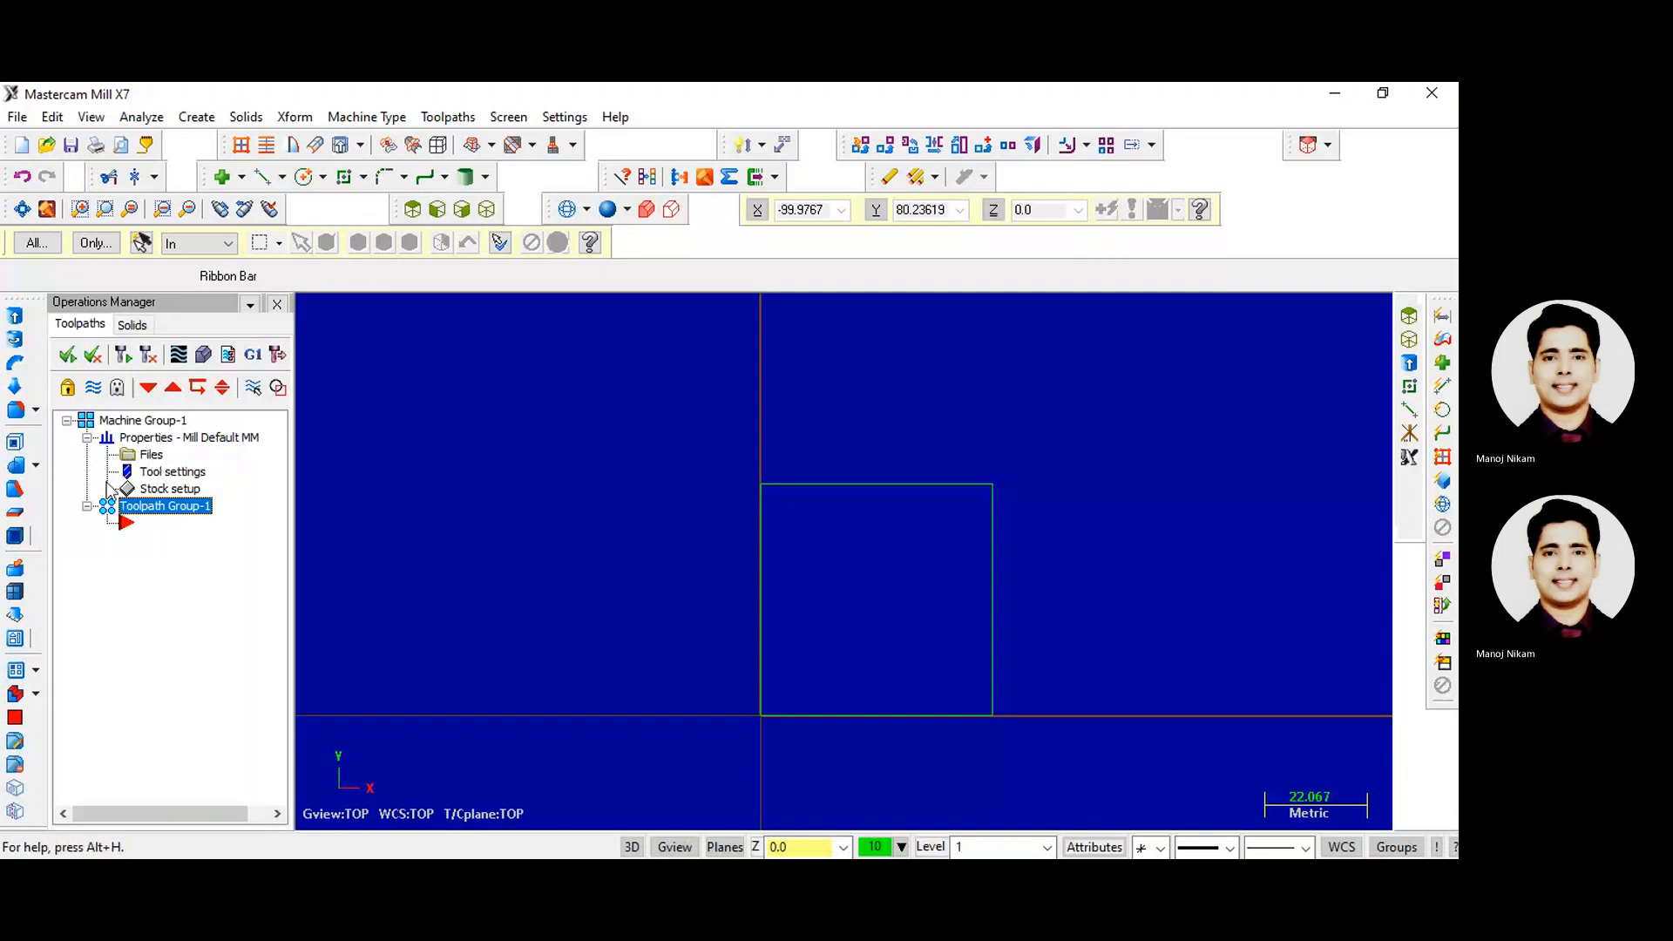
left_click(163, 489)
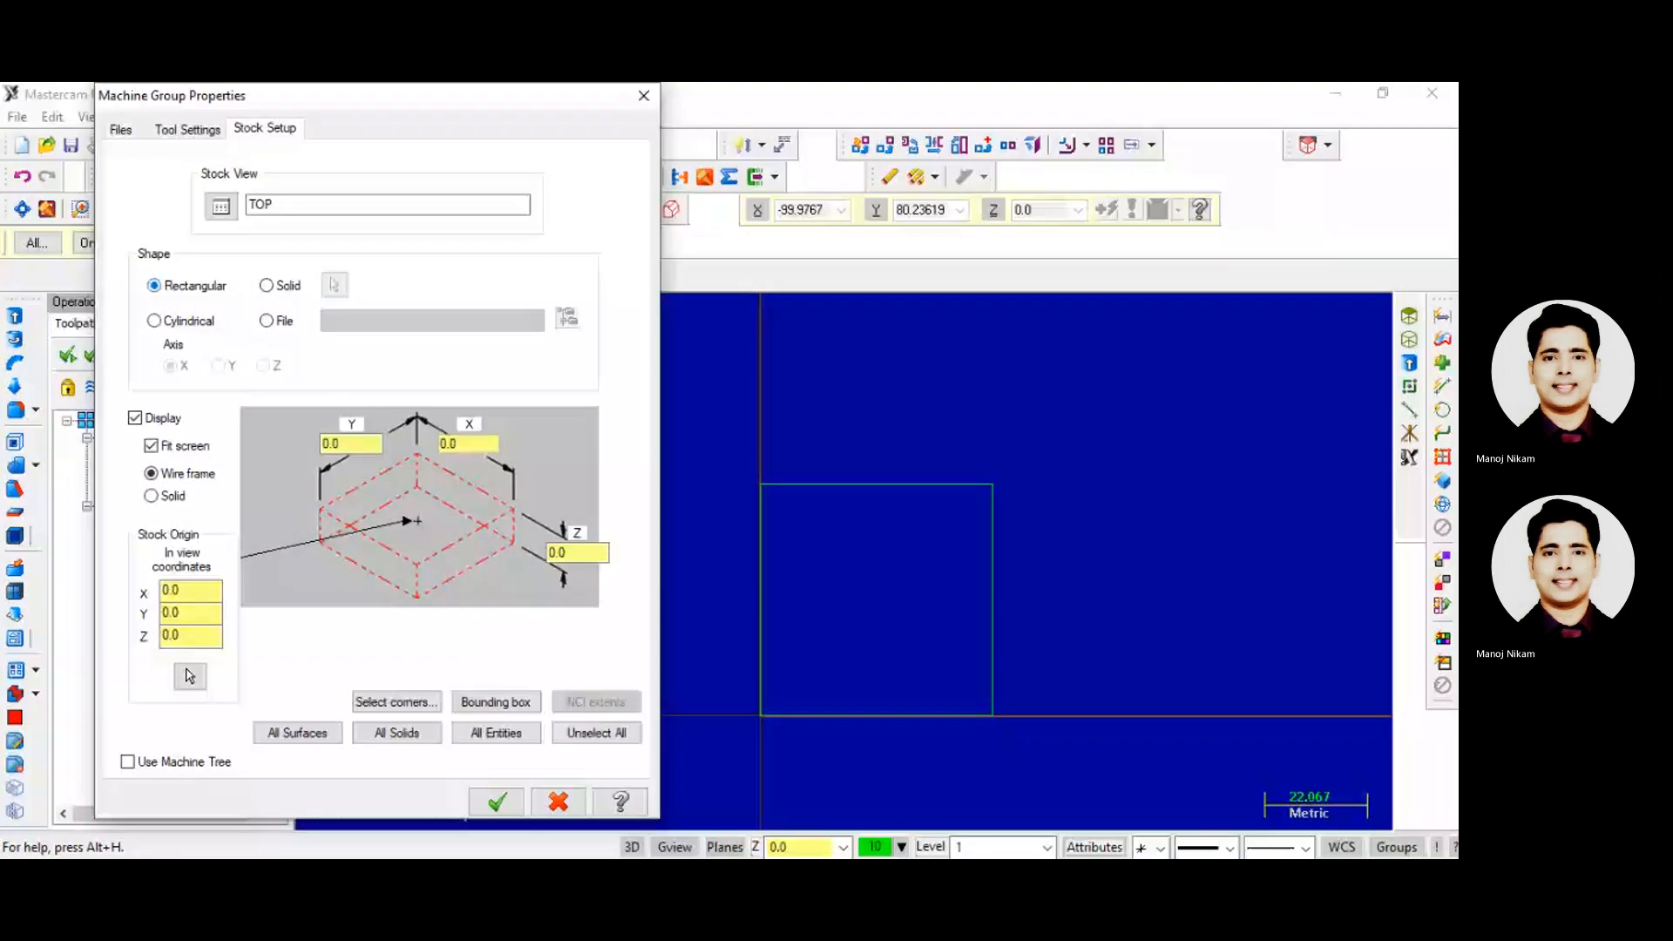
double_click(333, 443)
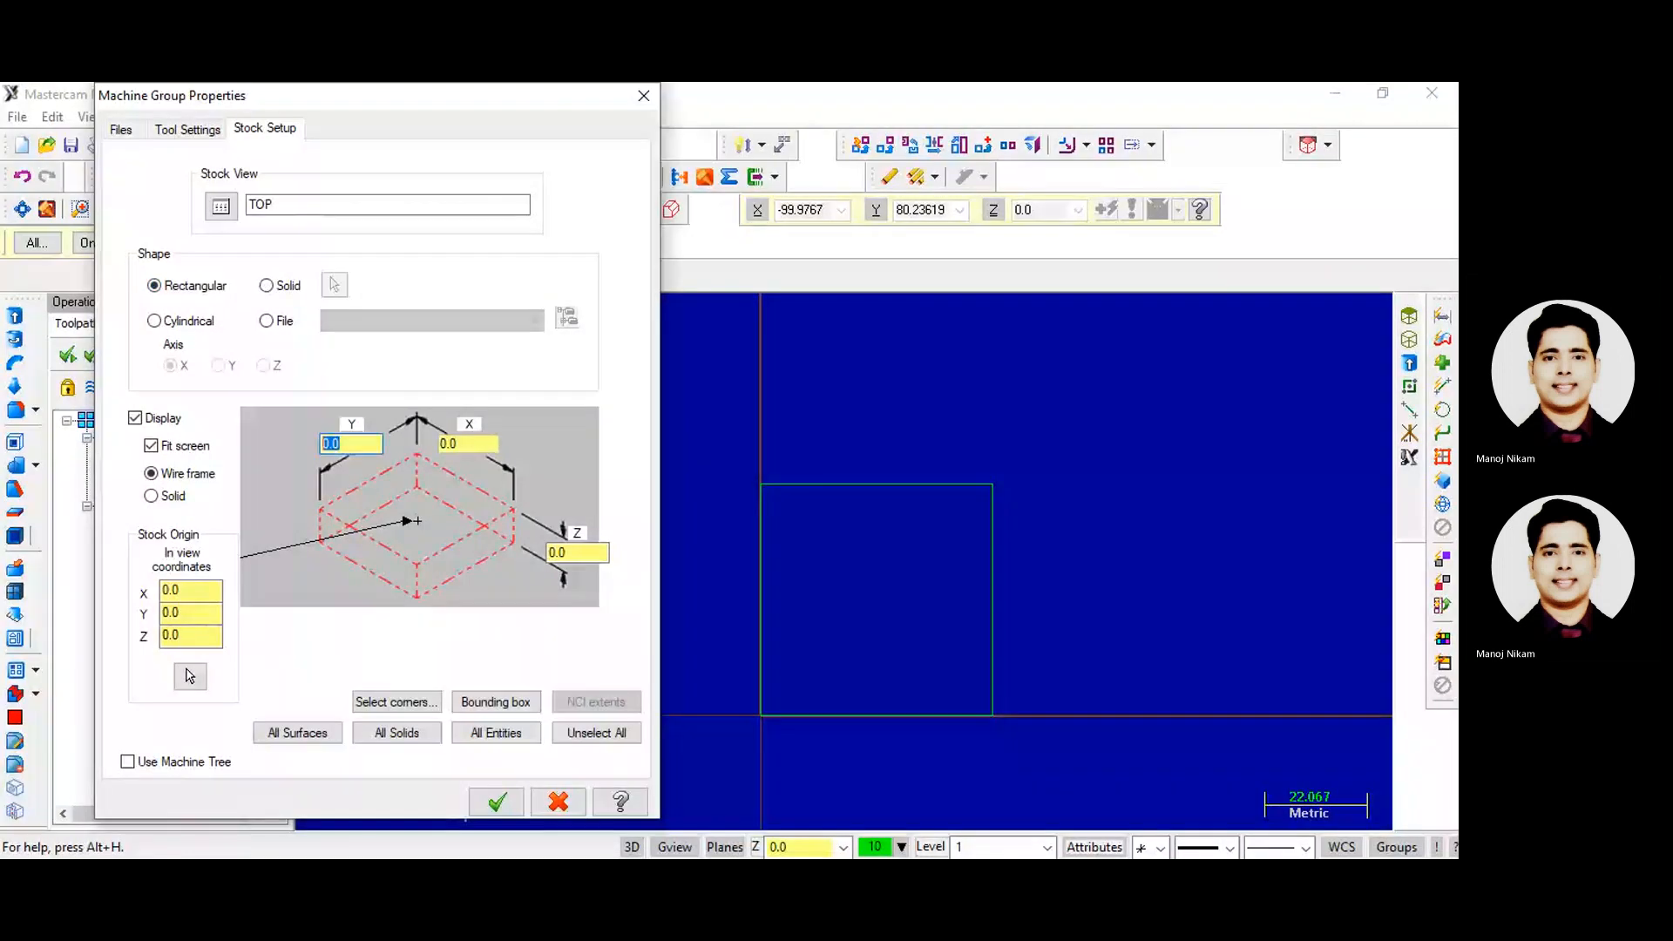
key("Tab")
key("Tab")
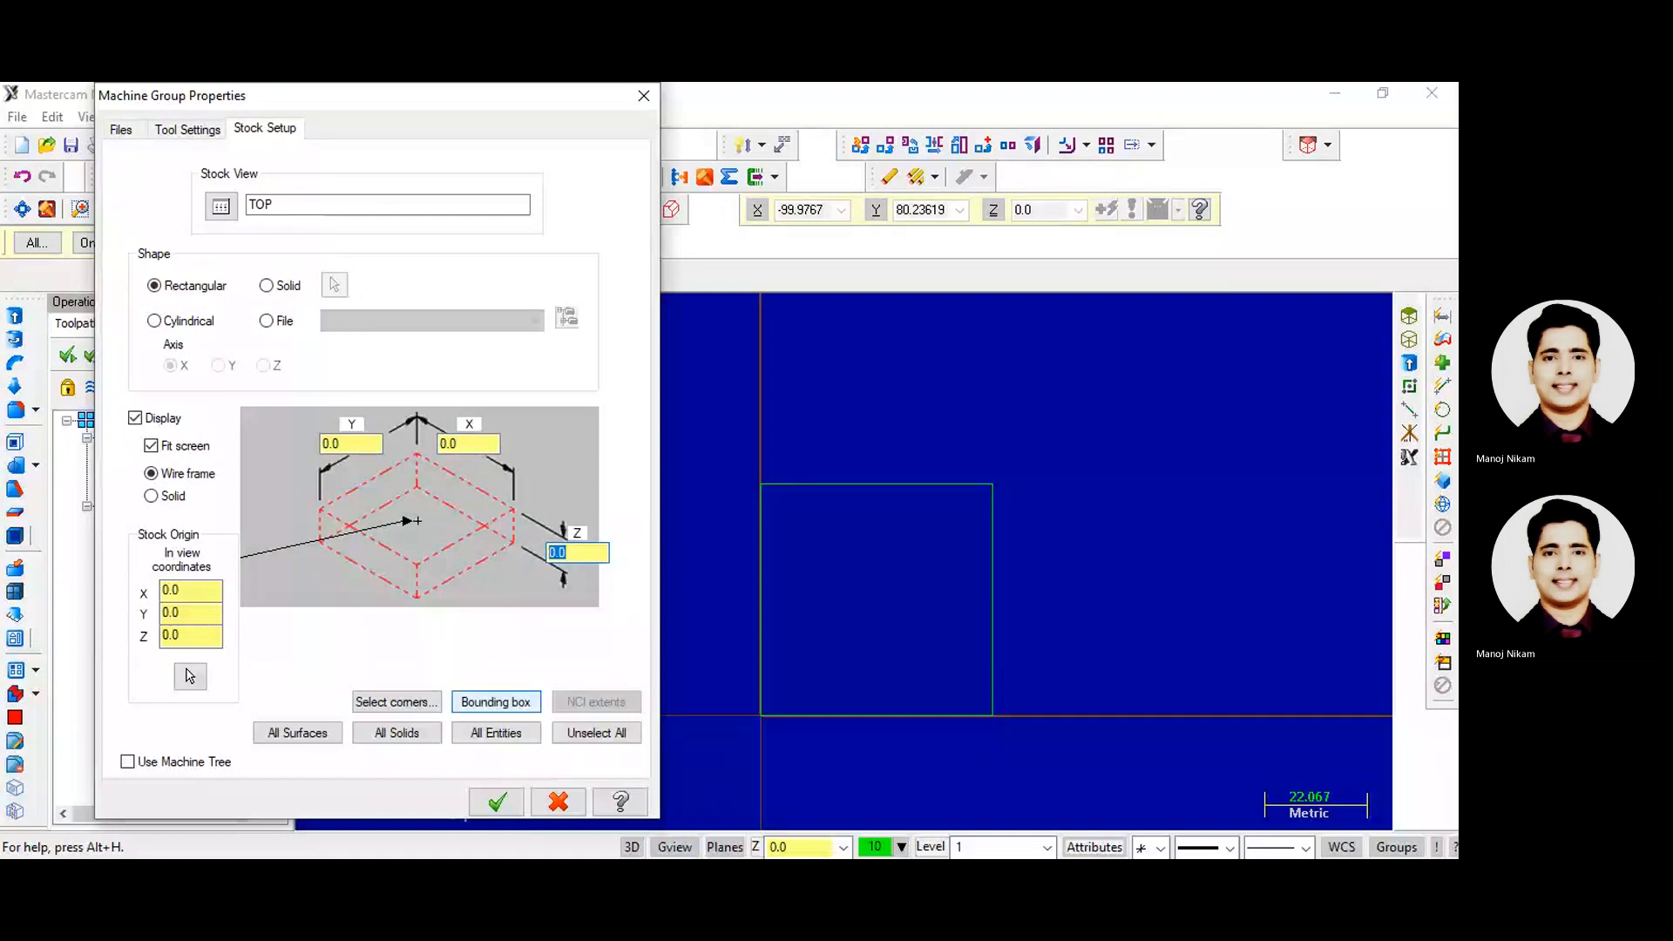
left_click(497, 703)
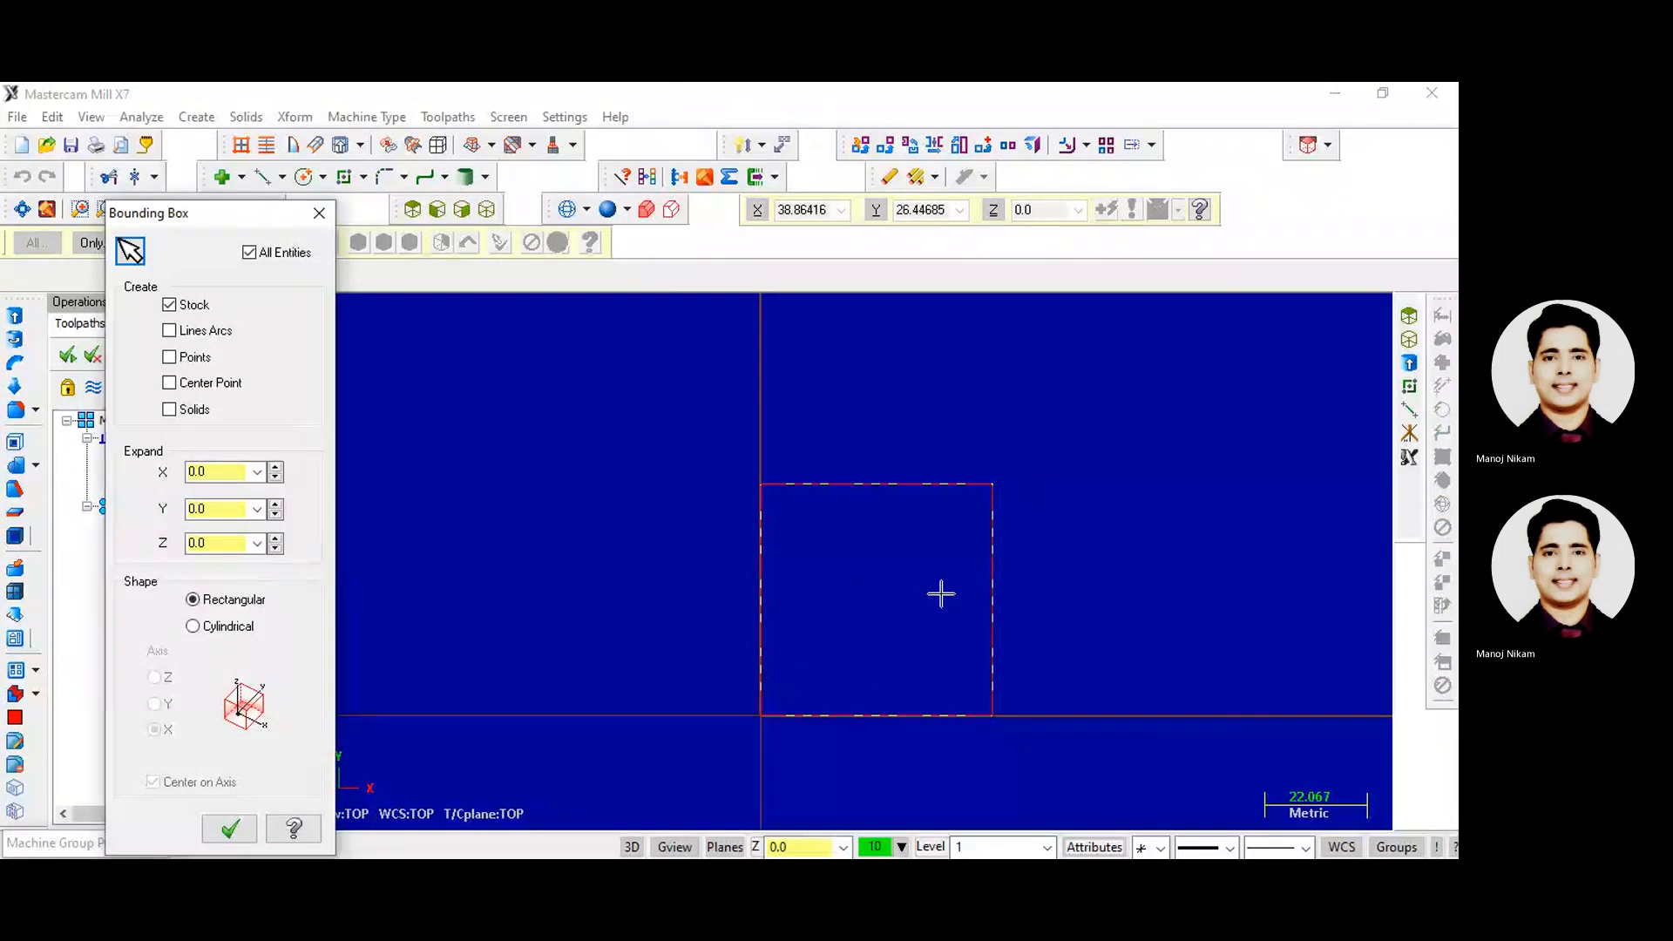
left_click(275, 467)
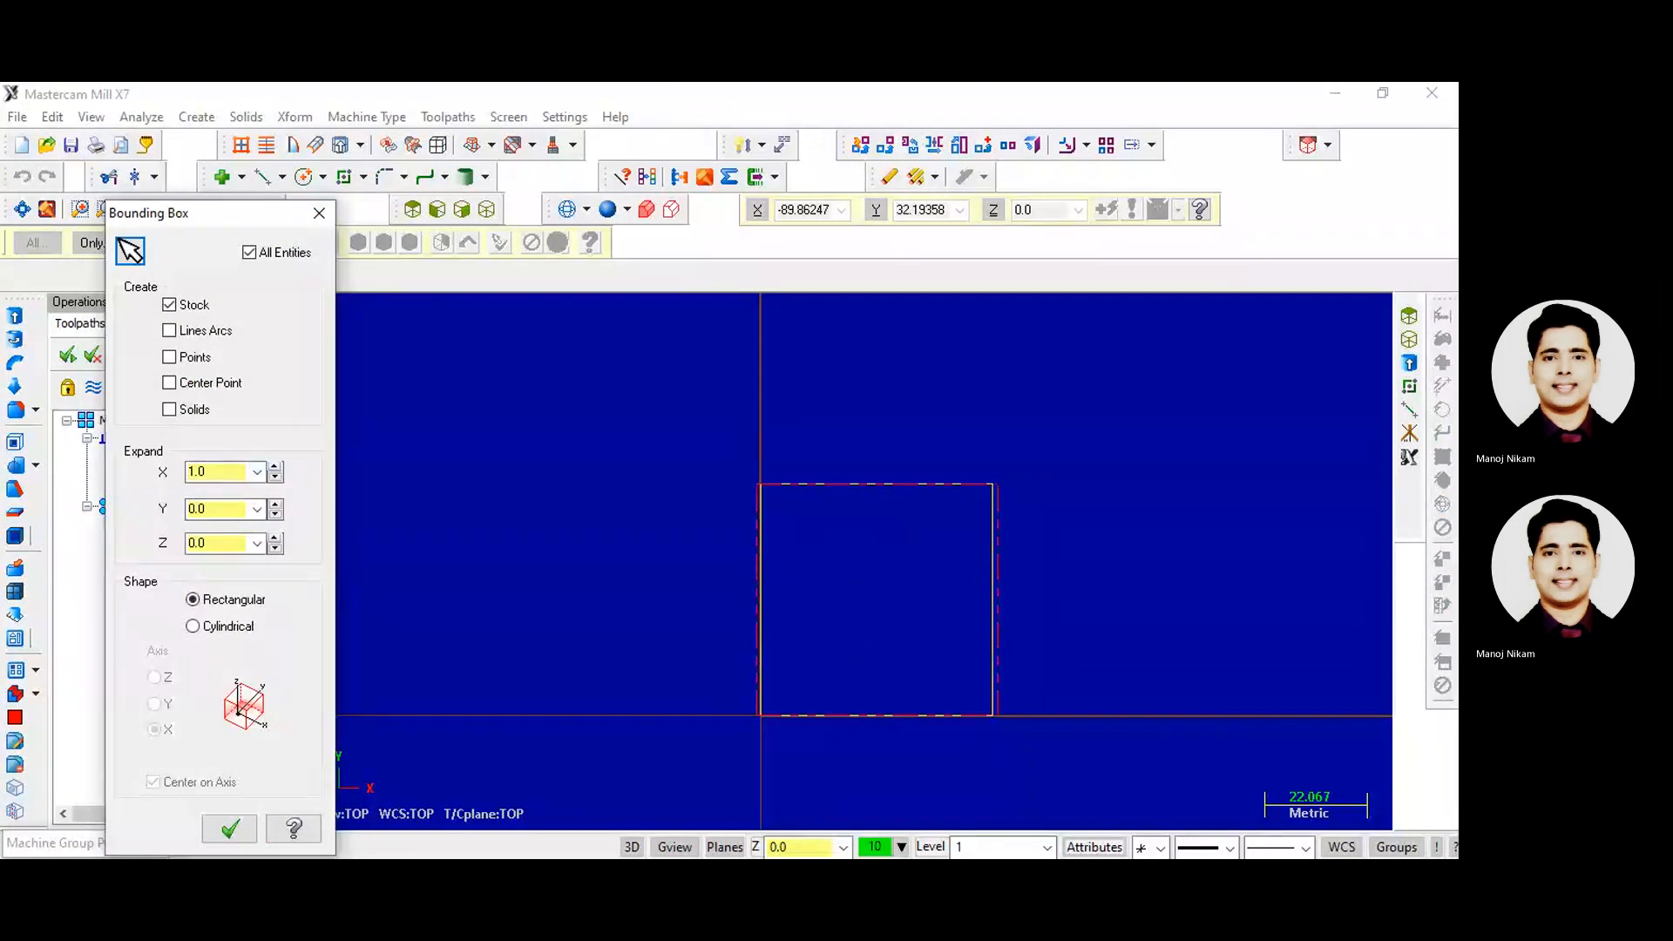
left_click(276, 504)
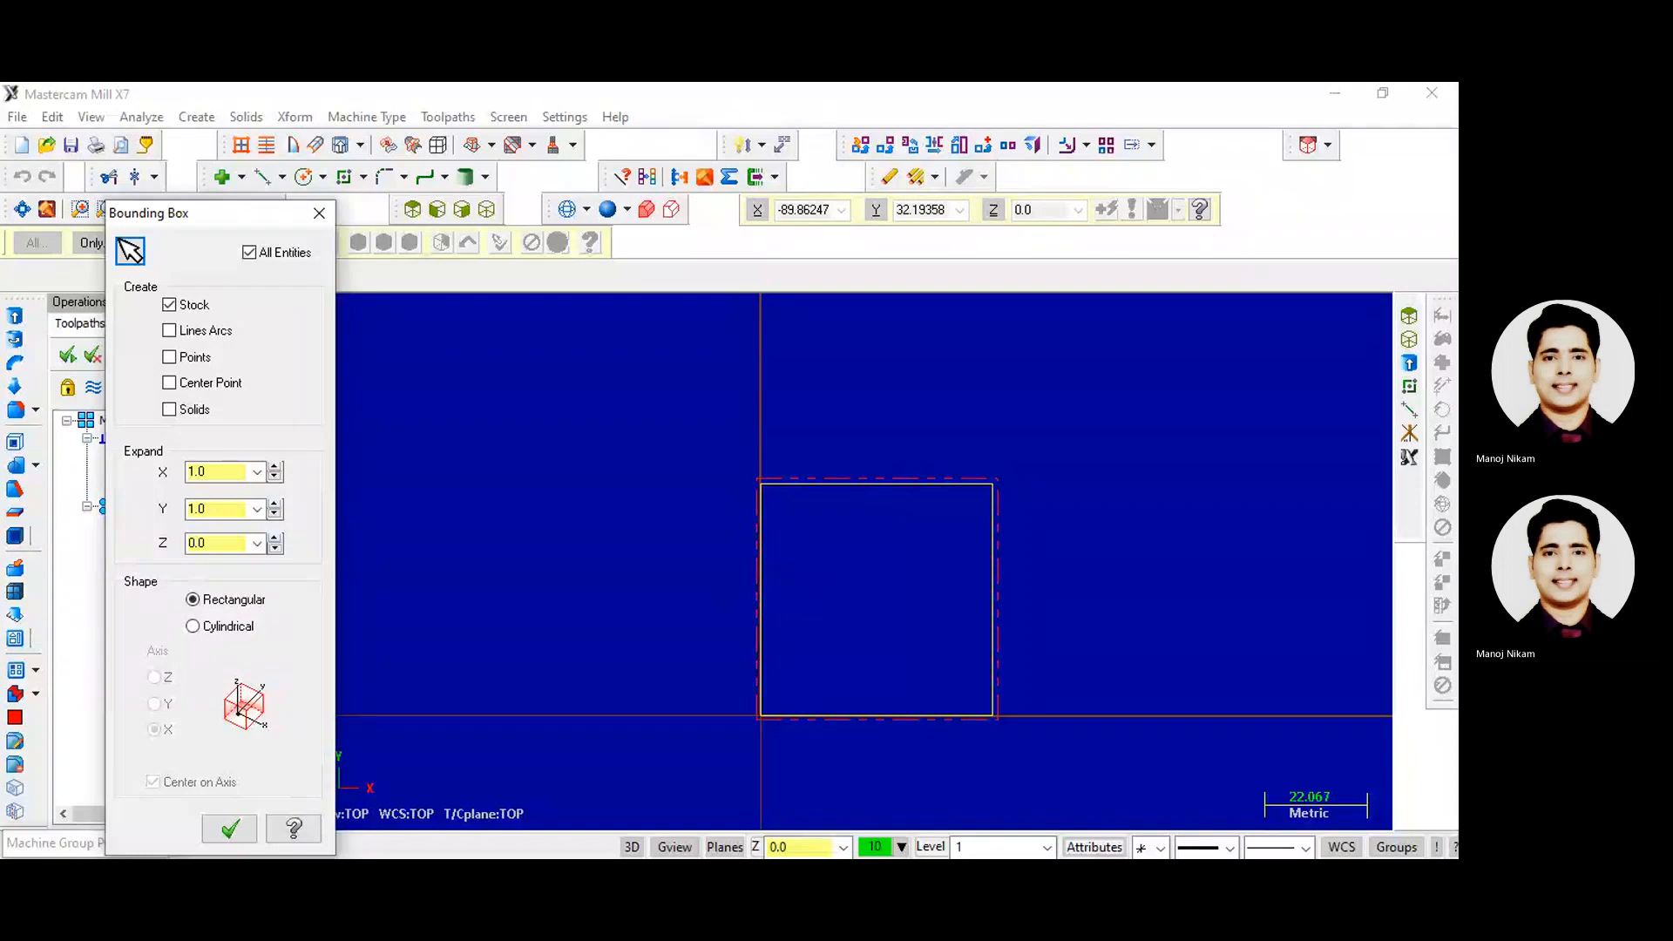
left_click(275, 538)
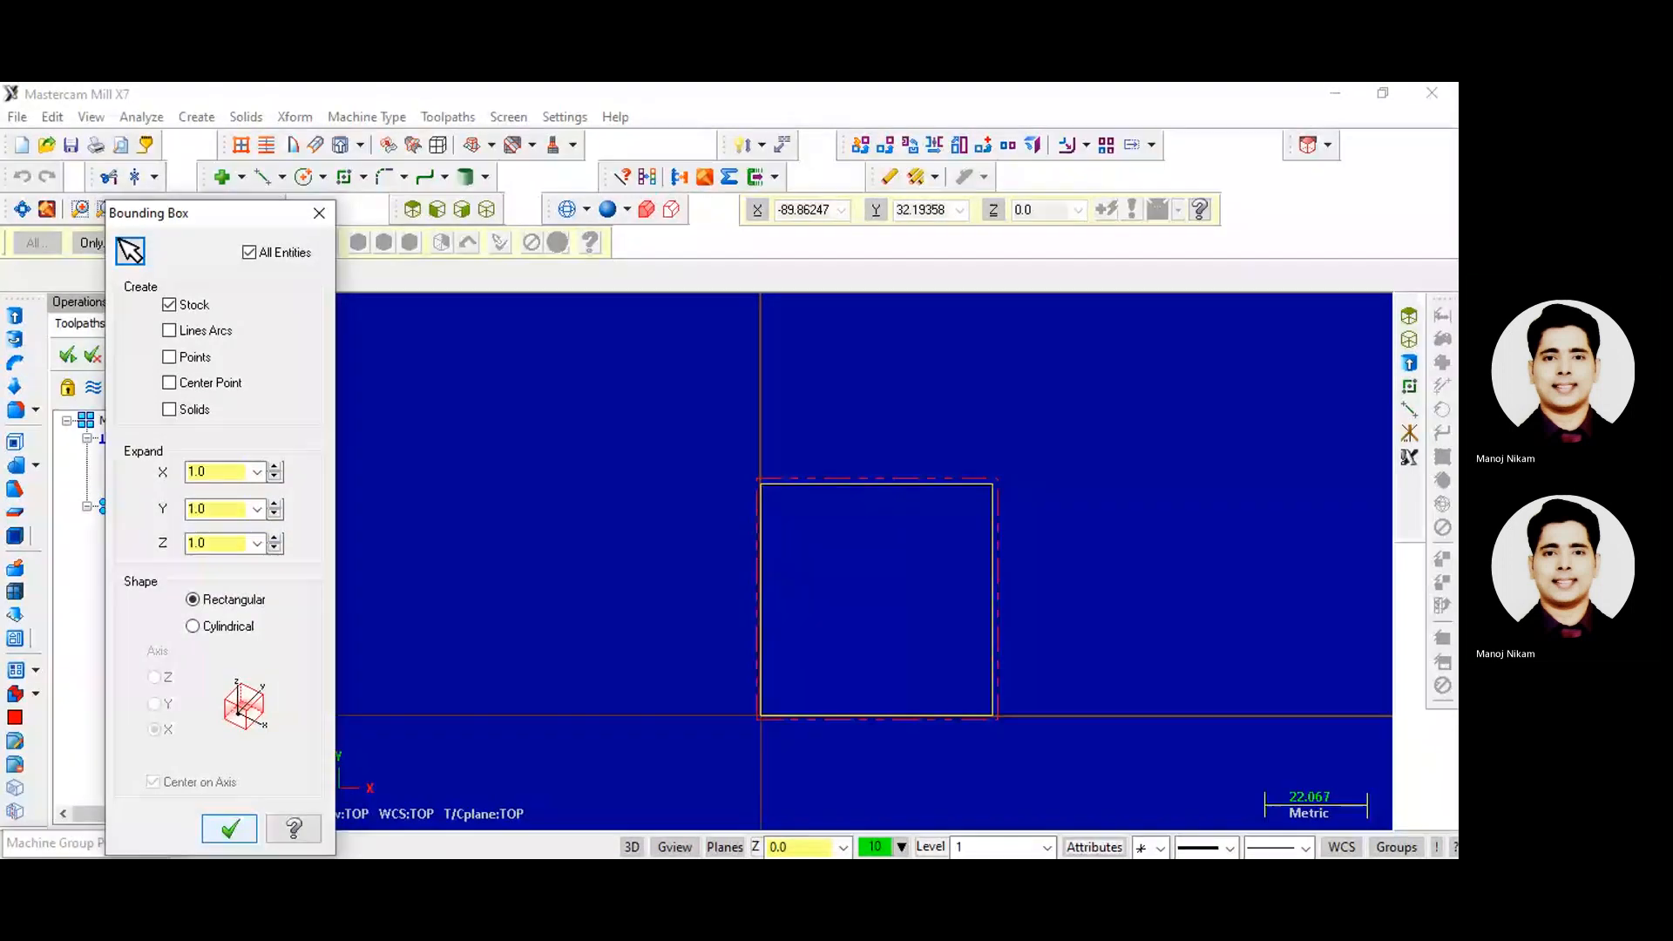
left_click(229, 829)
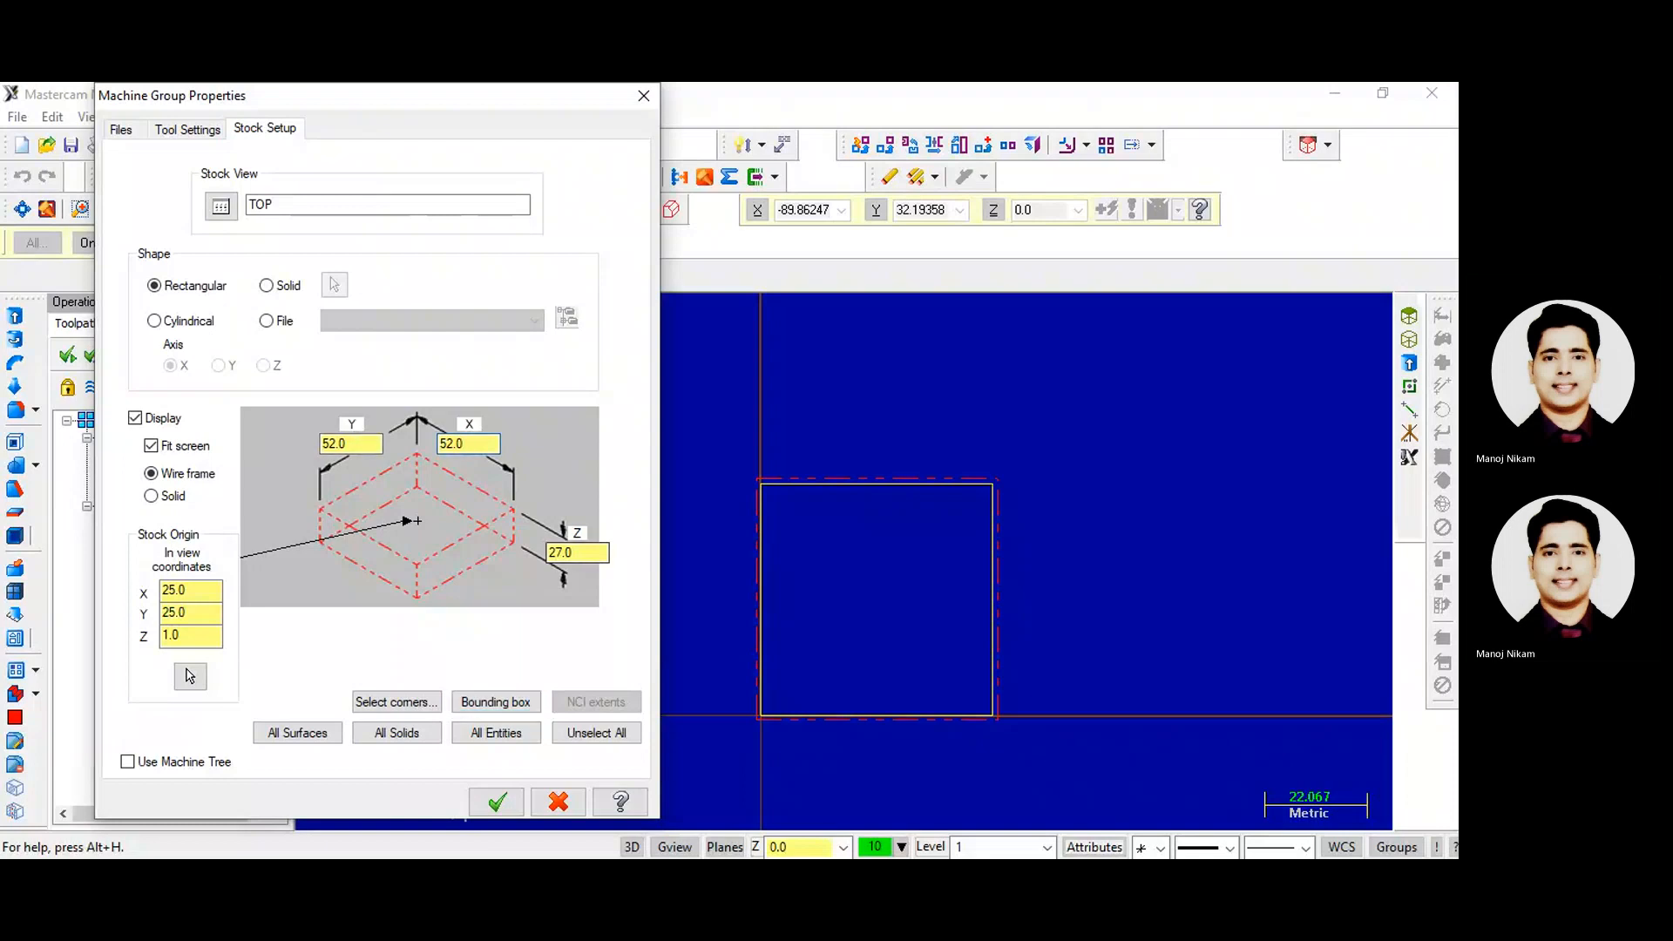
- Review the stock's Y, X and Z dimensions and accept the stock setup
left_click(355, 444)
key("Tab")
key("Tab")
key("Tab")
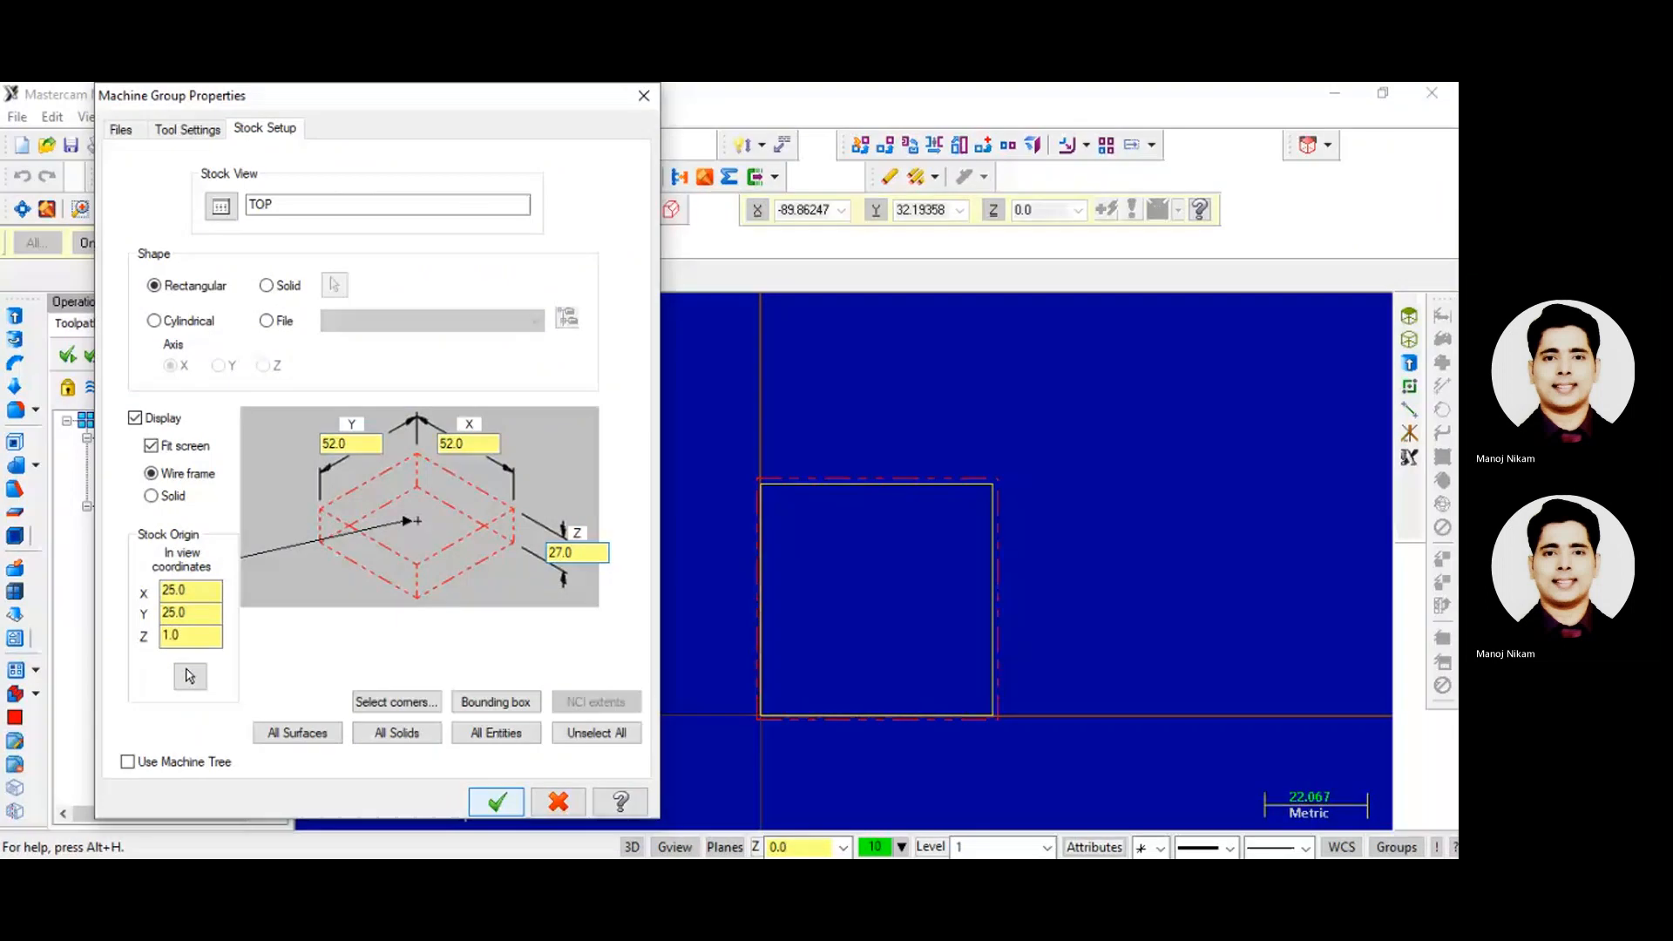
key("Return")
- Examine the stock boundary's clearance around the block in the isometric view and return to the top view
left_click(488, 210)
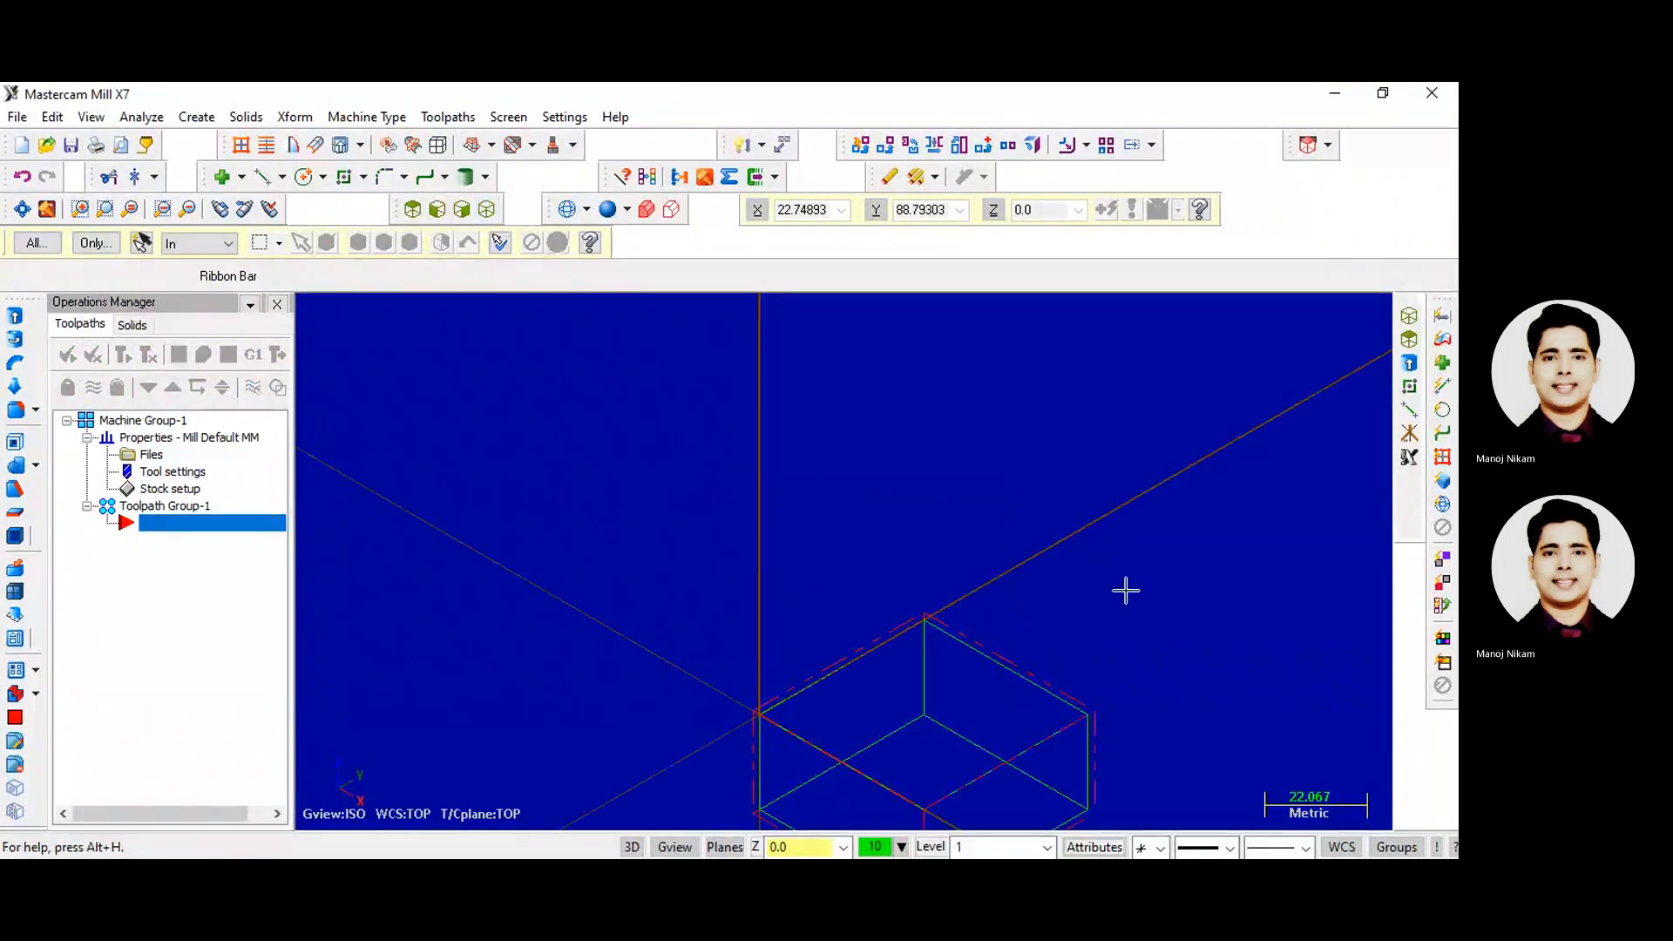
scroll(969, 723, "up", 5)
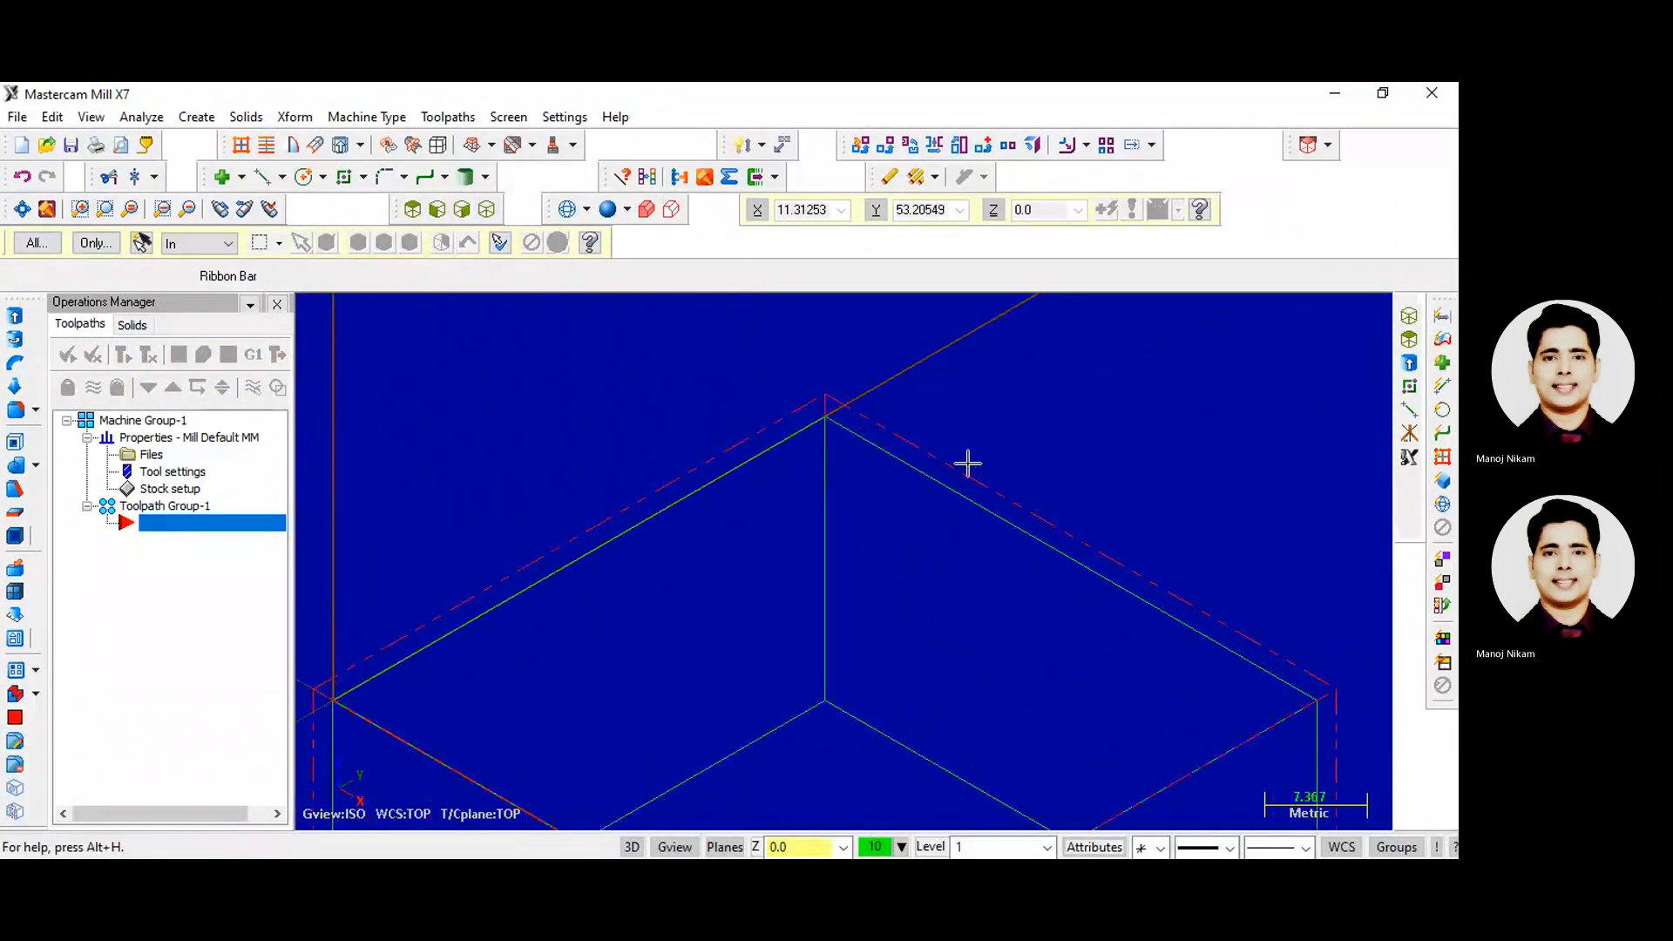
scroll(825, 407, "up", 3)
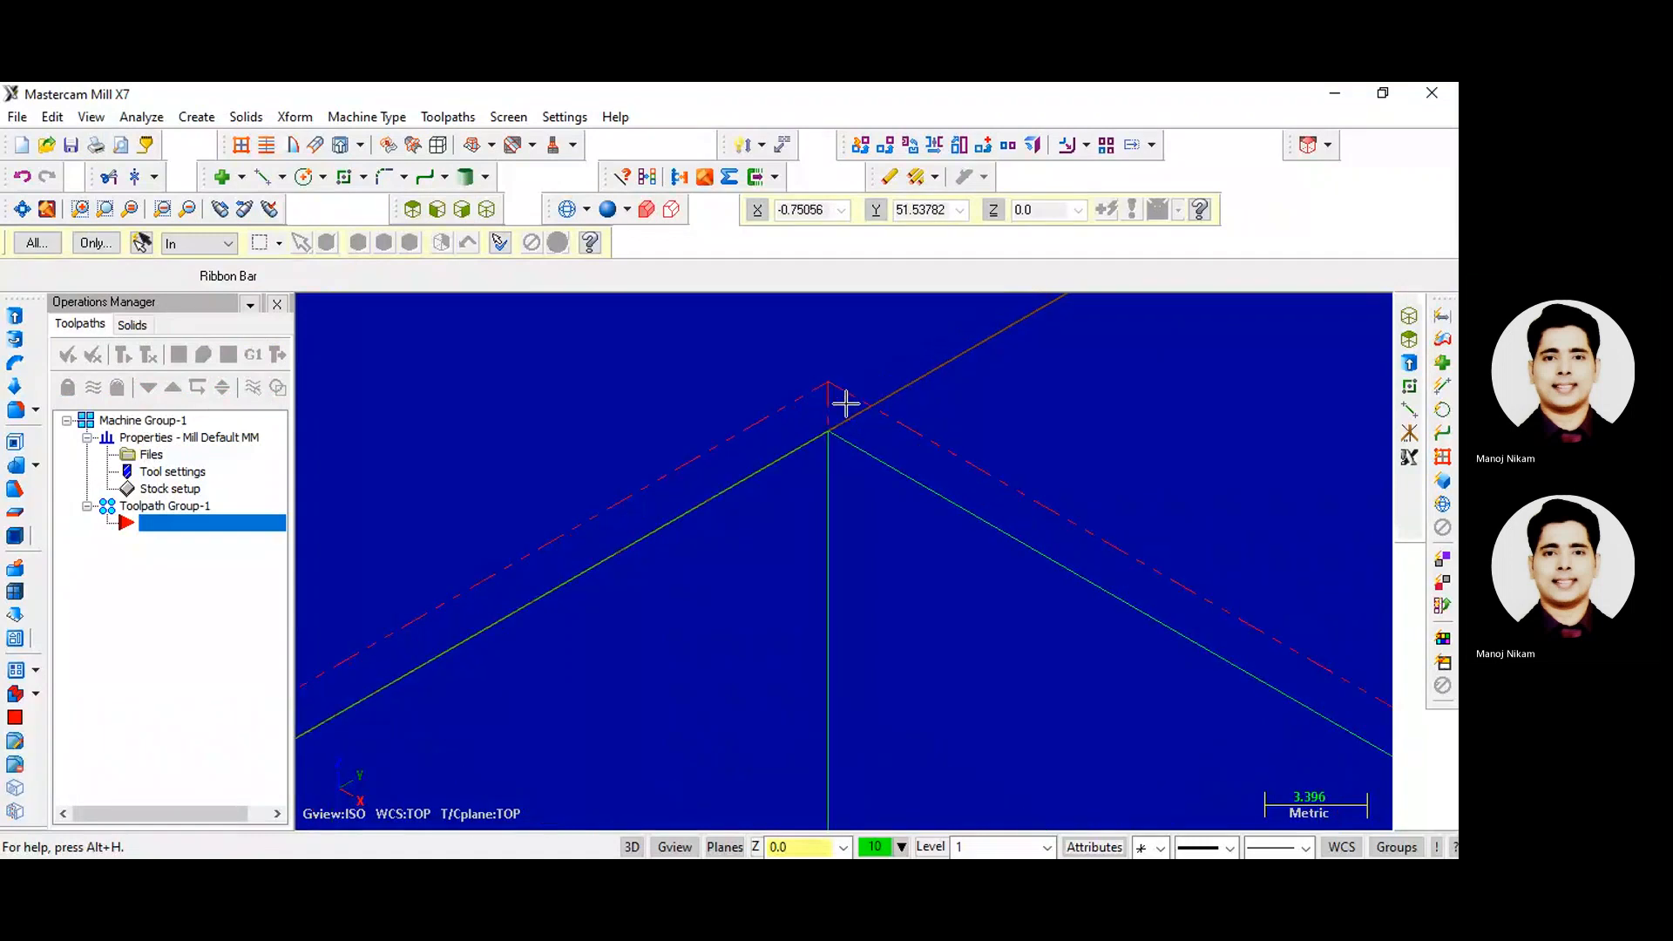
scroll(855, 409, "down", 3)
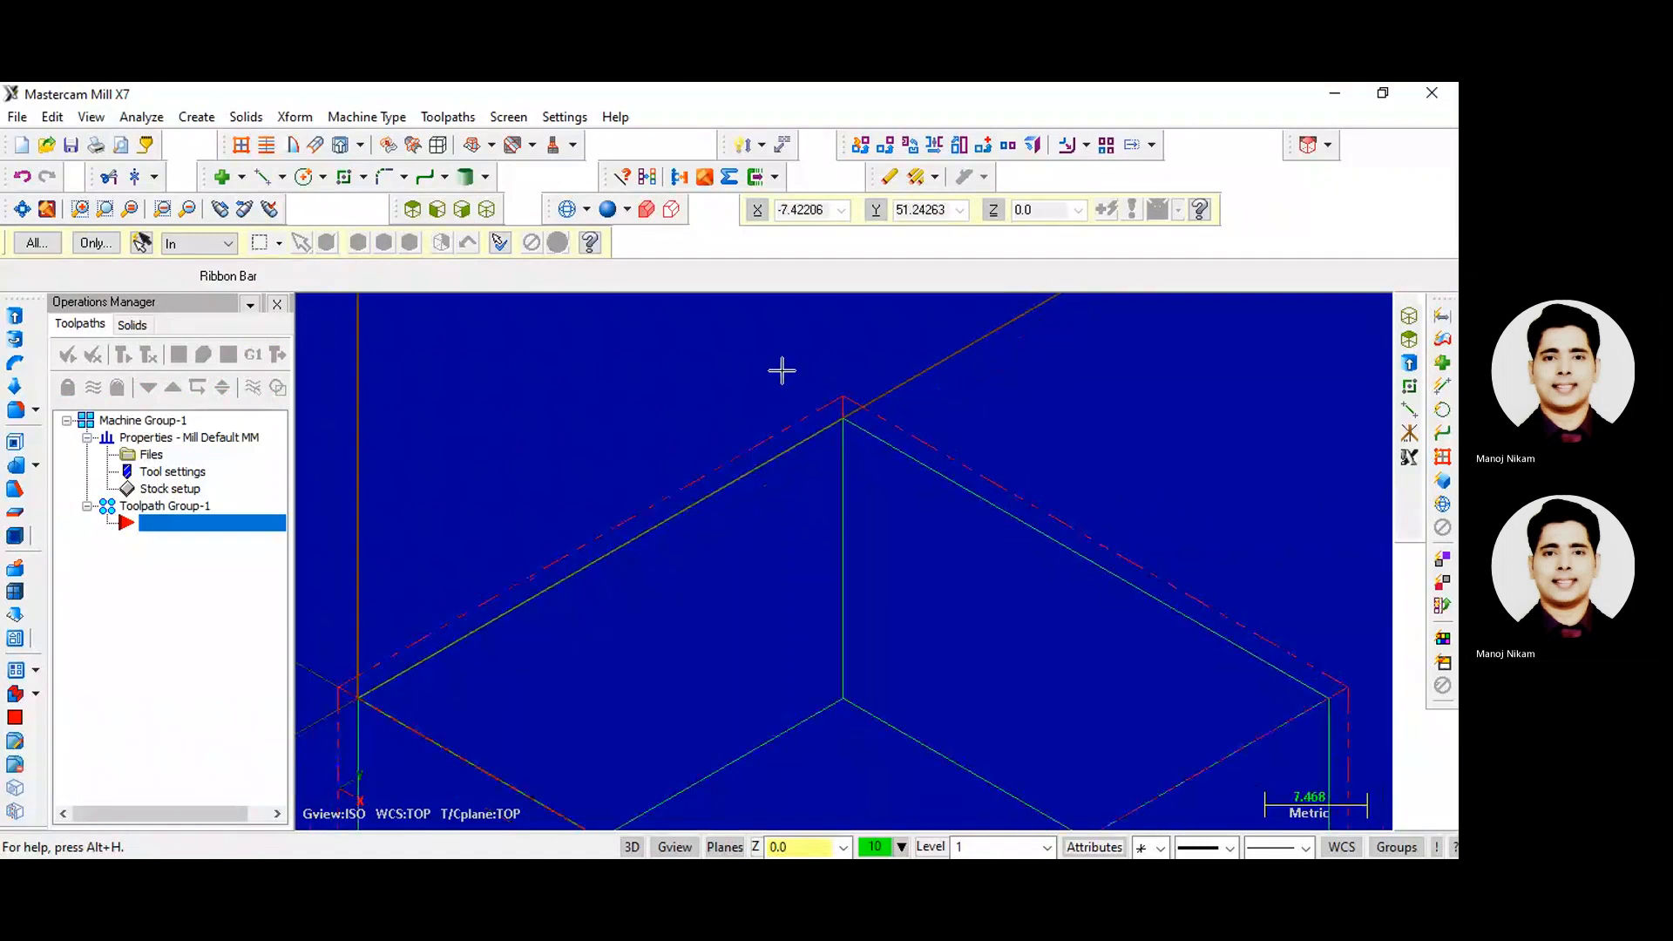
scroll(782, 370, "down", 4)
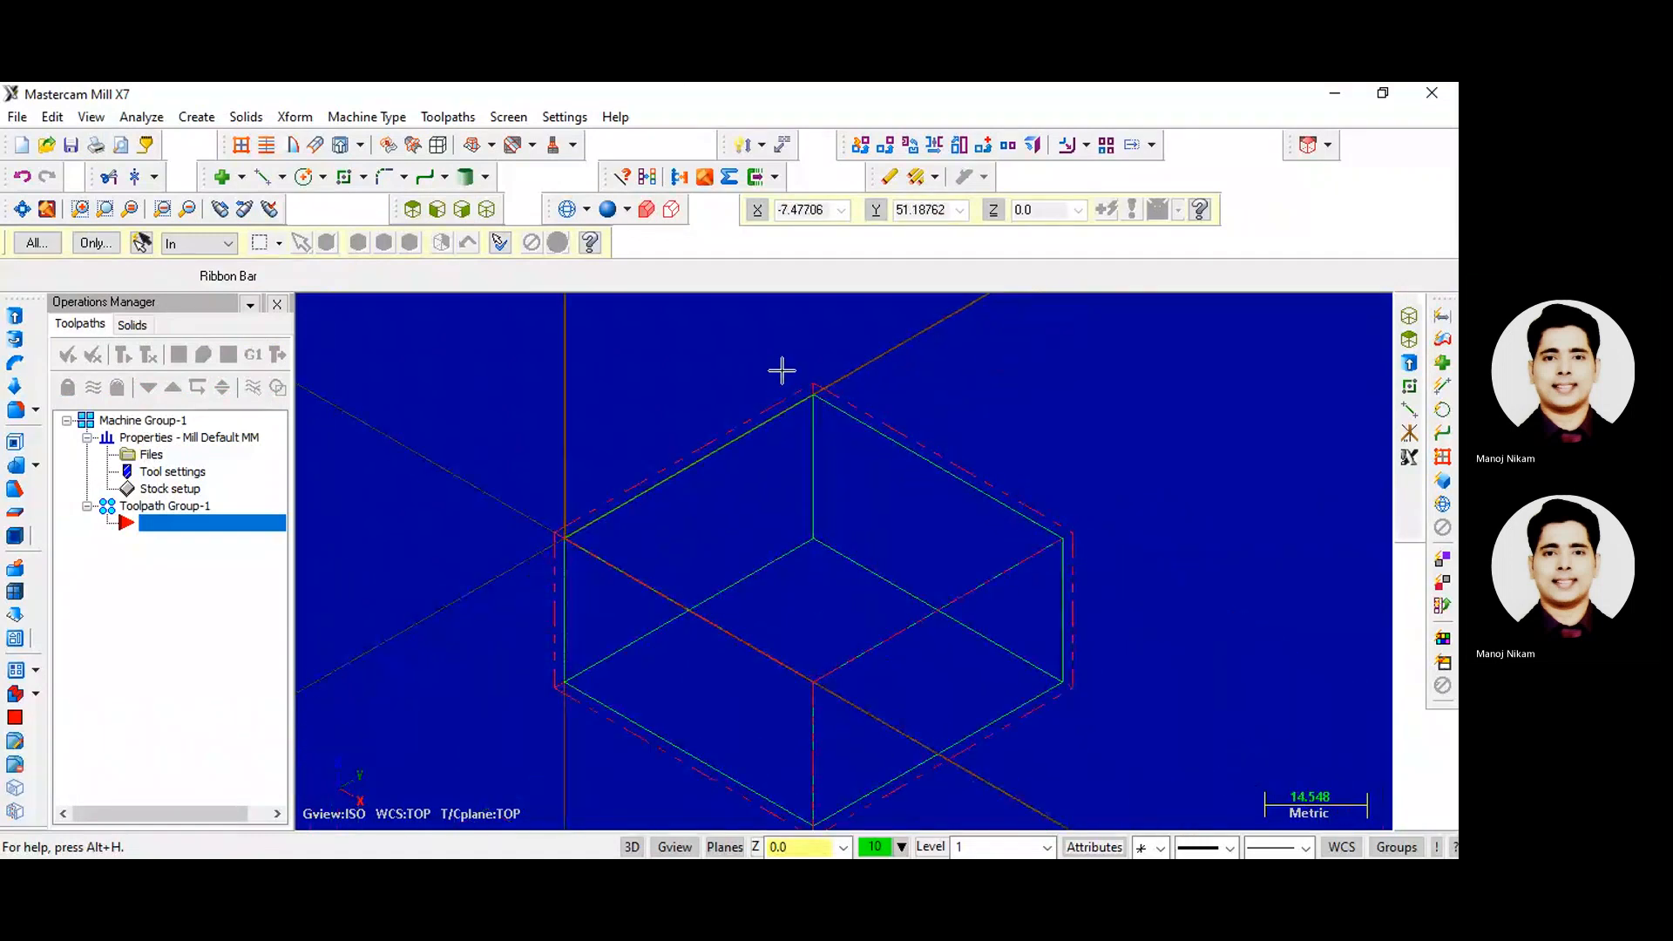
left_click(413, 212)
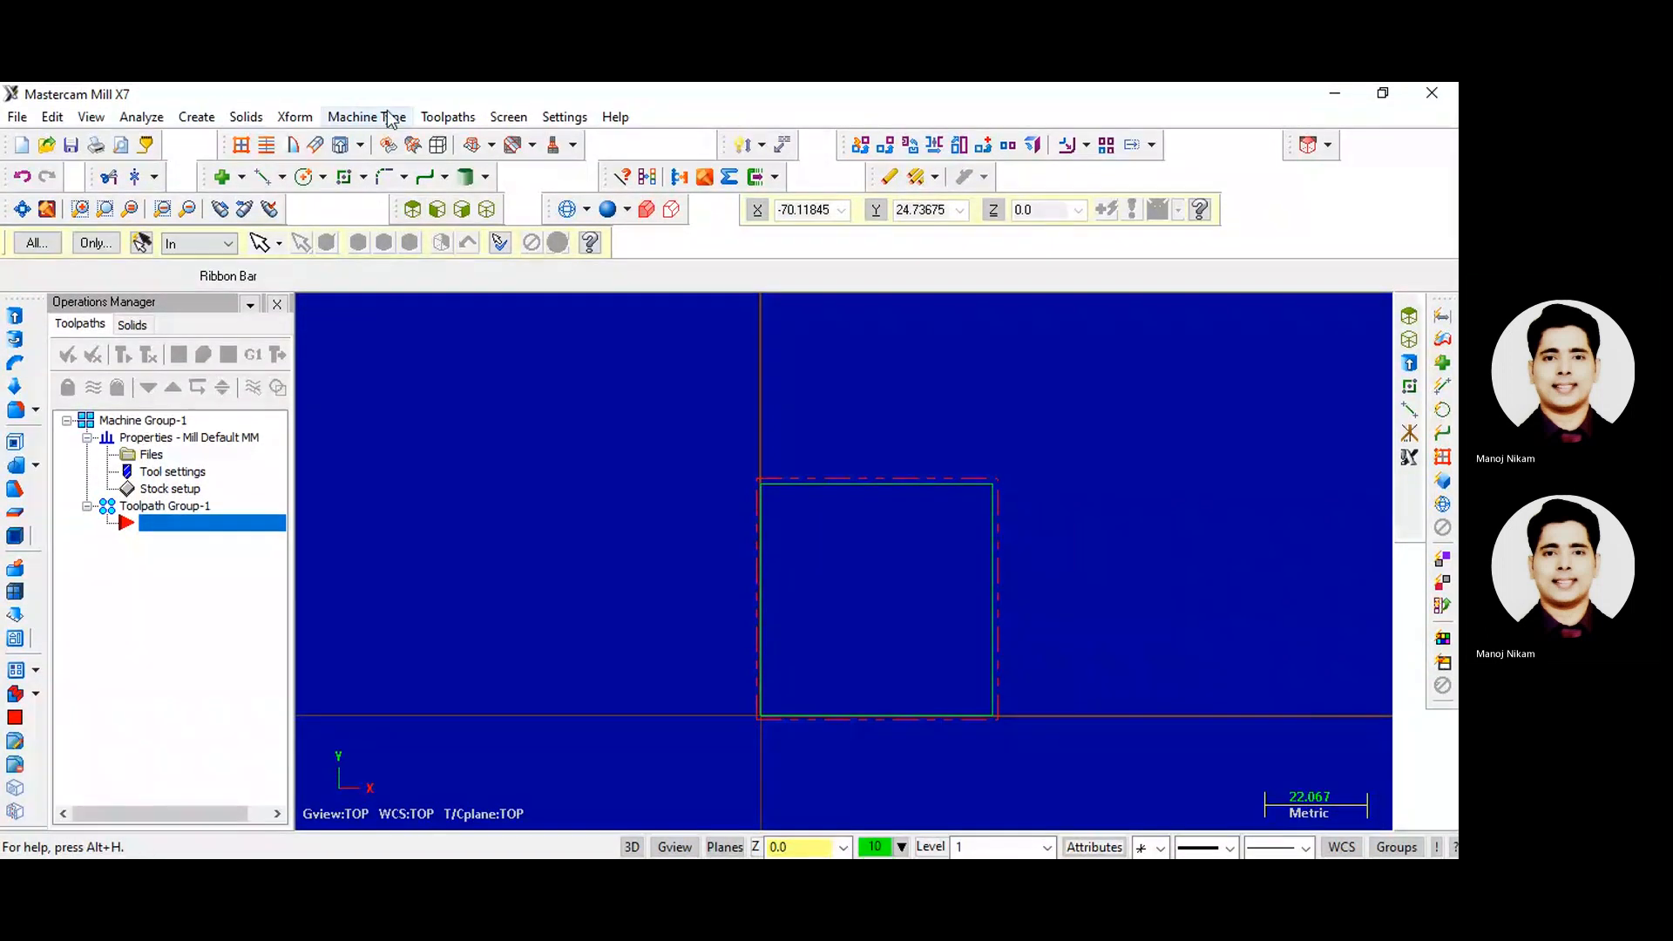
- Create a contour toolpath using the square's outline as the contour chain, starting along its lower edge
left_click(389, 116)
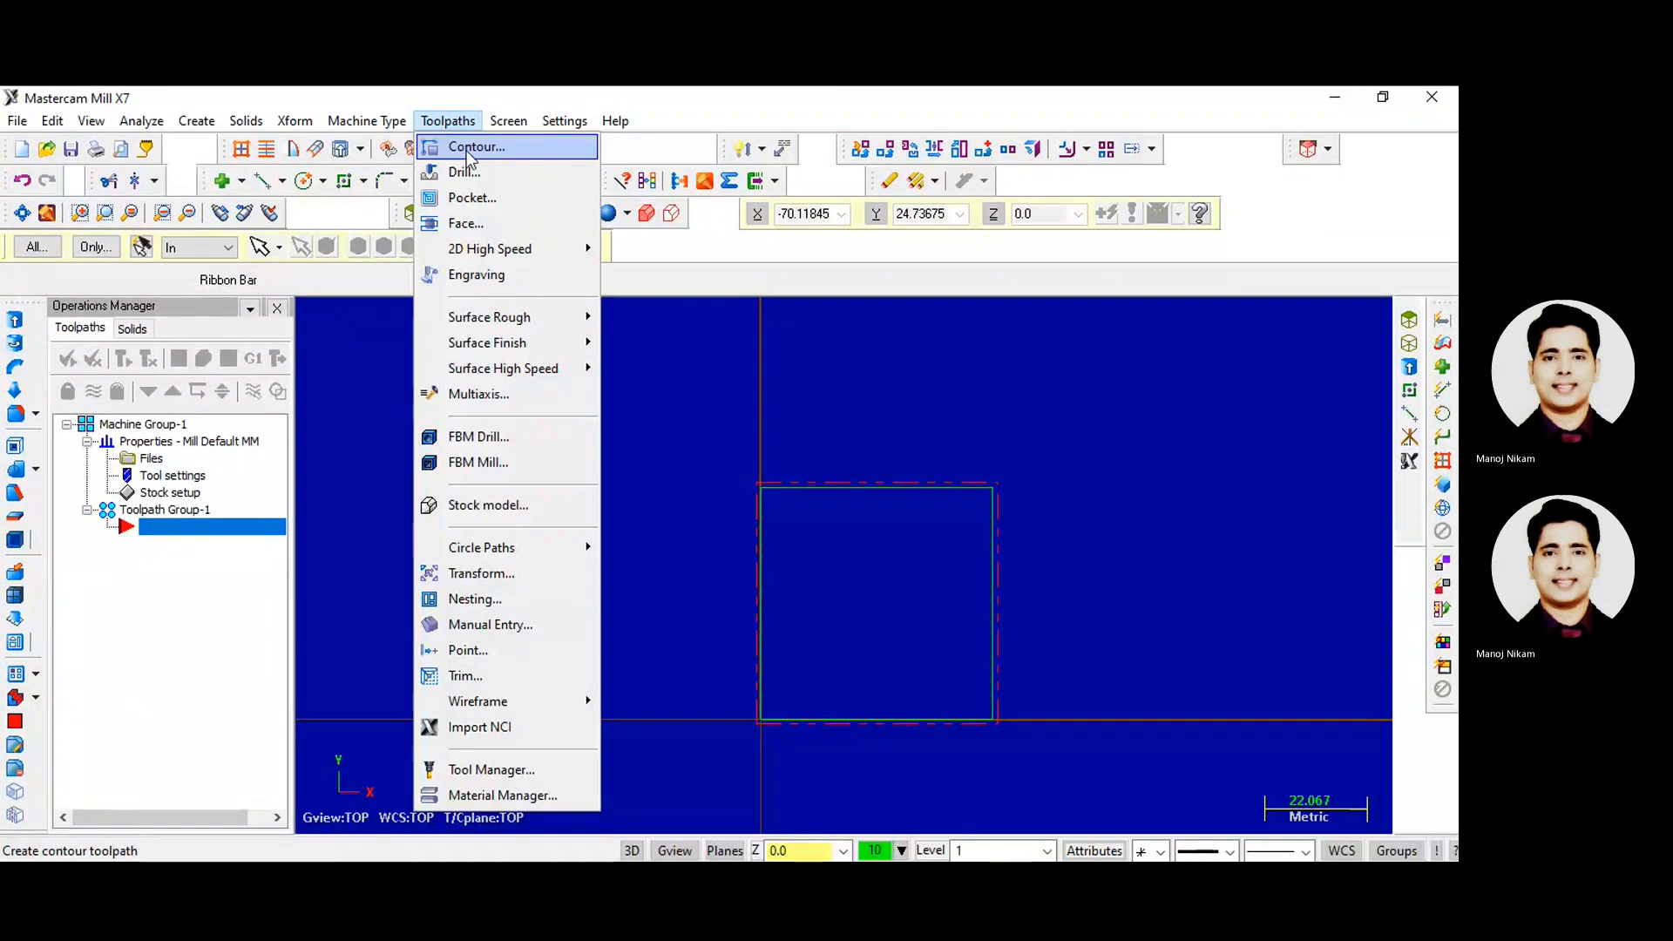
left_click(469, 147)
left_click(165, 384)
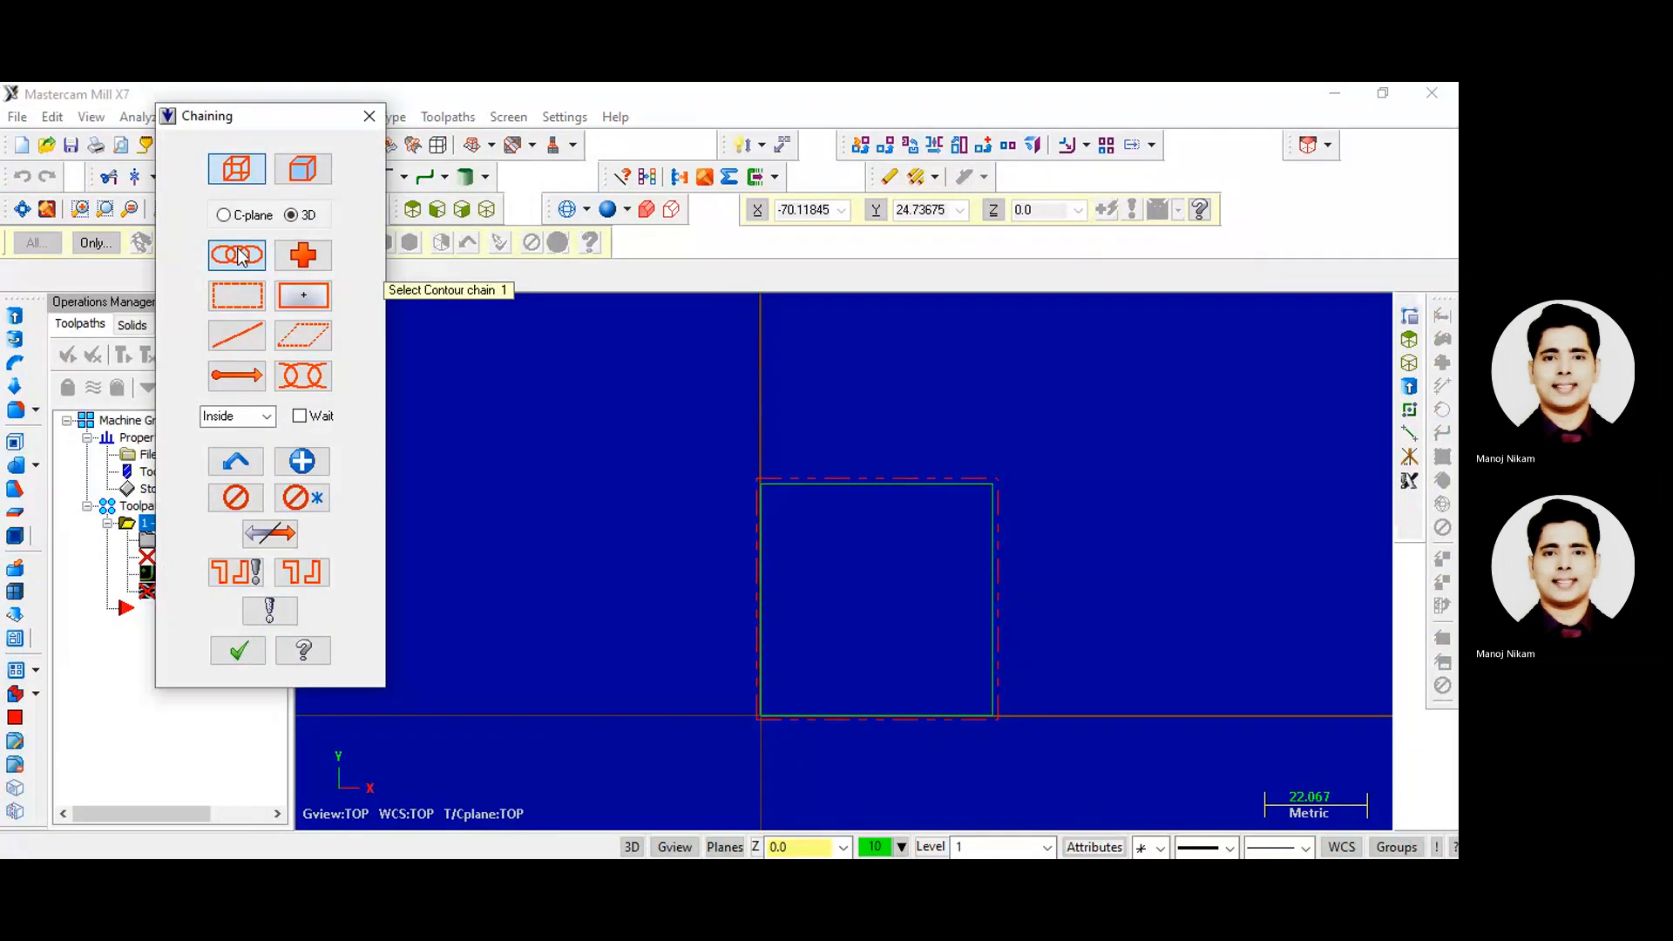
left_click(781, 715)
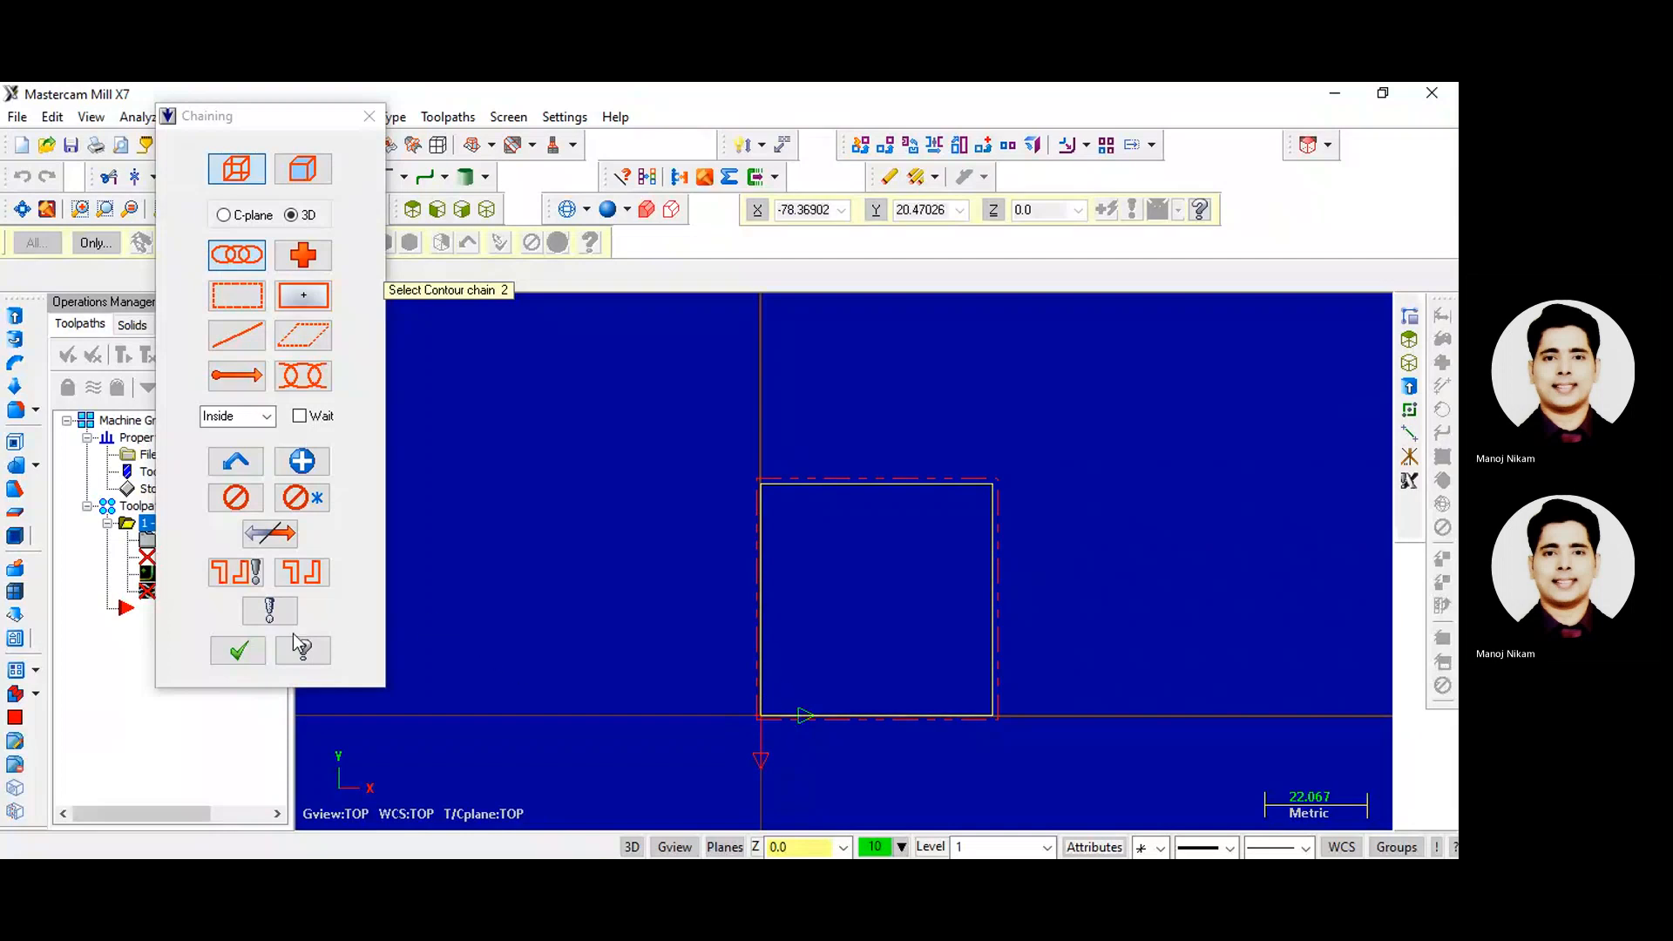
left_click(234, 650)
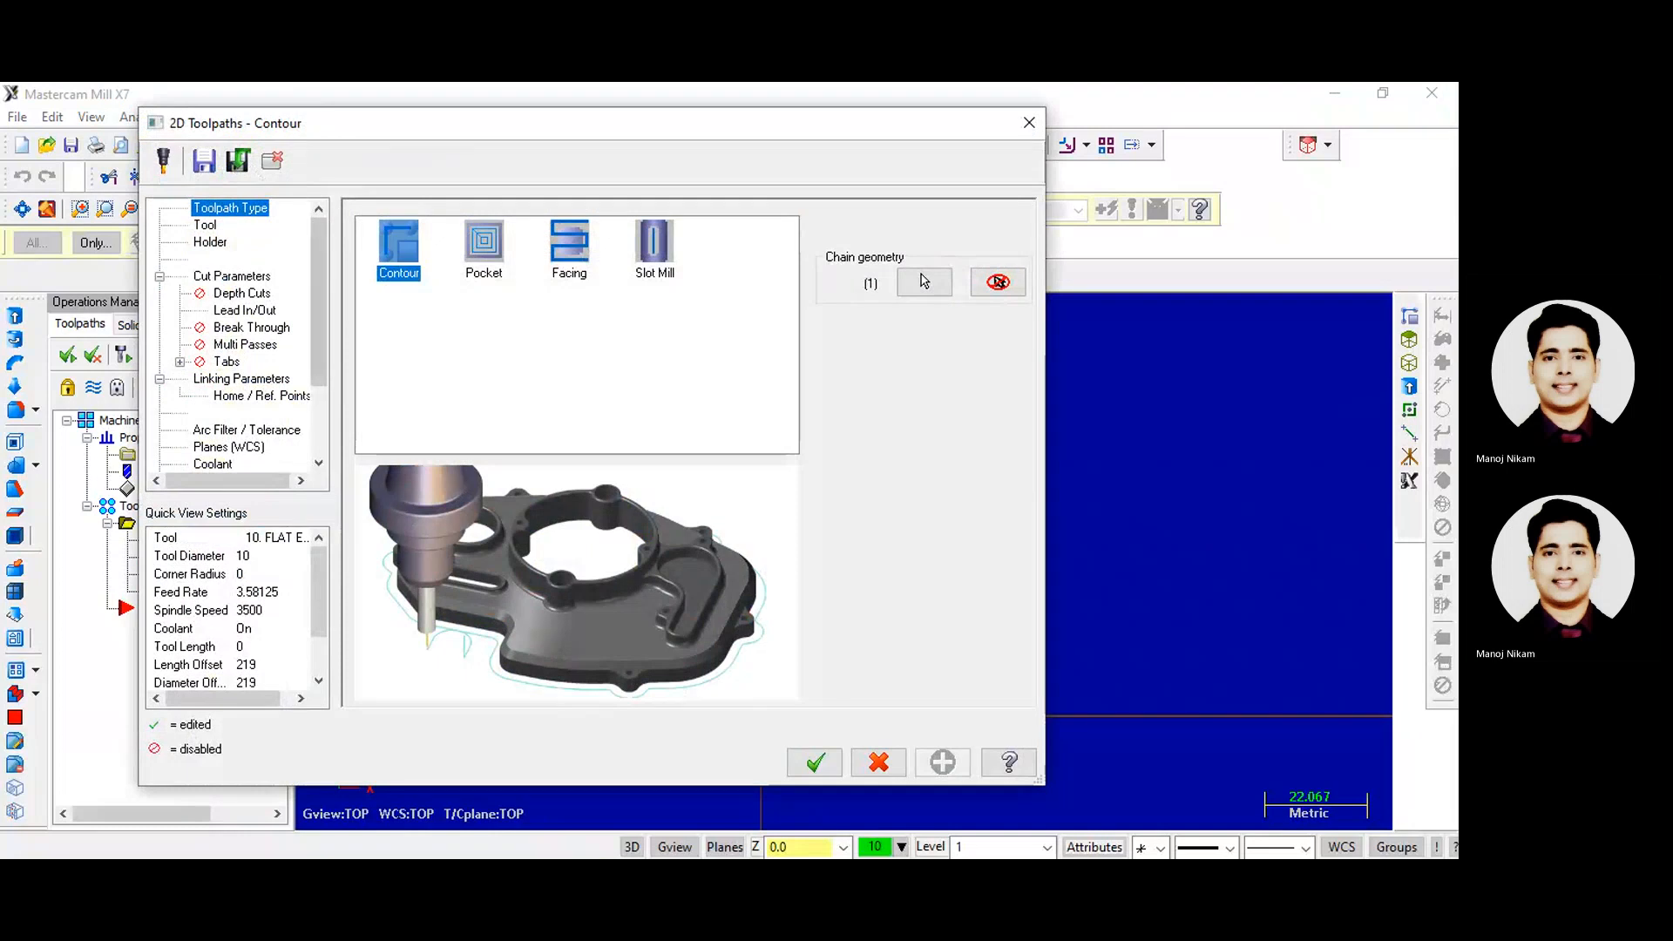
- Filter the Mill_mm tool library to flat endmills and assign the 1 mm flat endmill to the contour toolpath
left_click(205, 225)
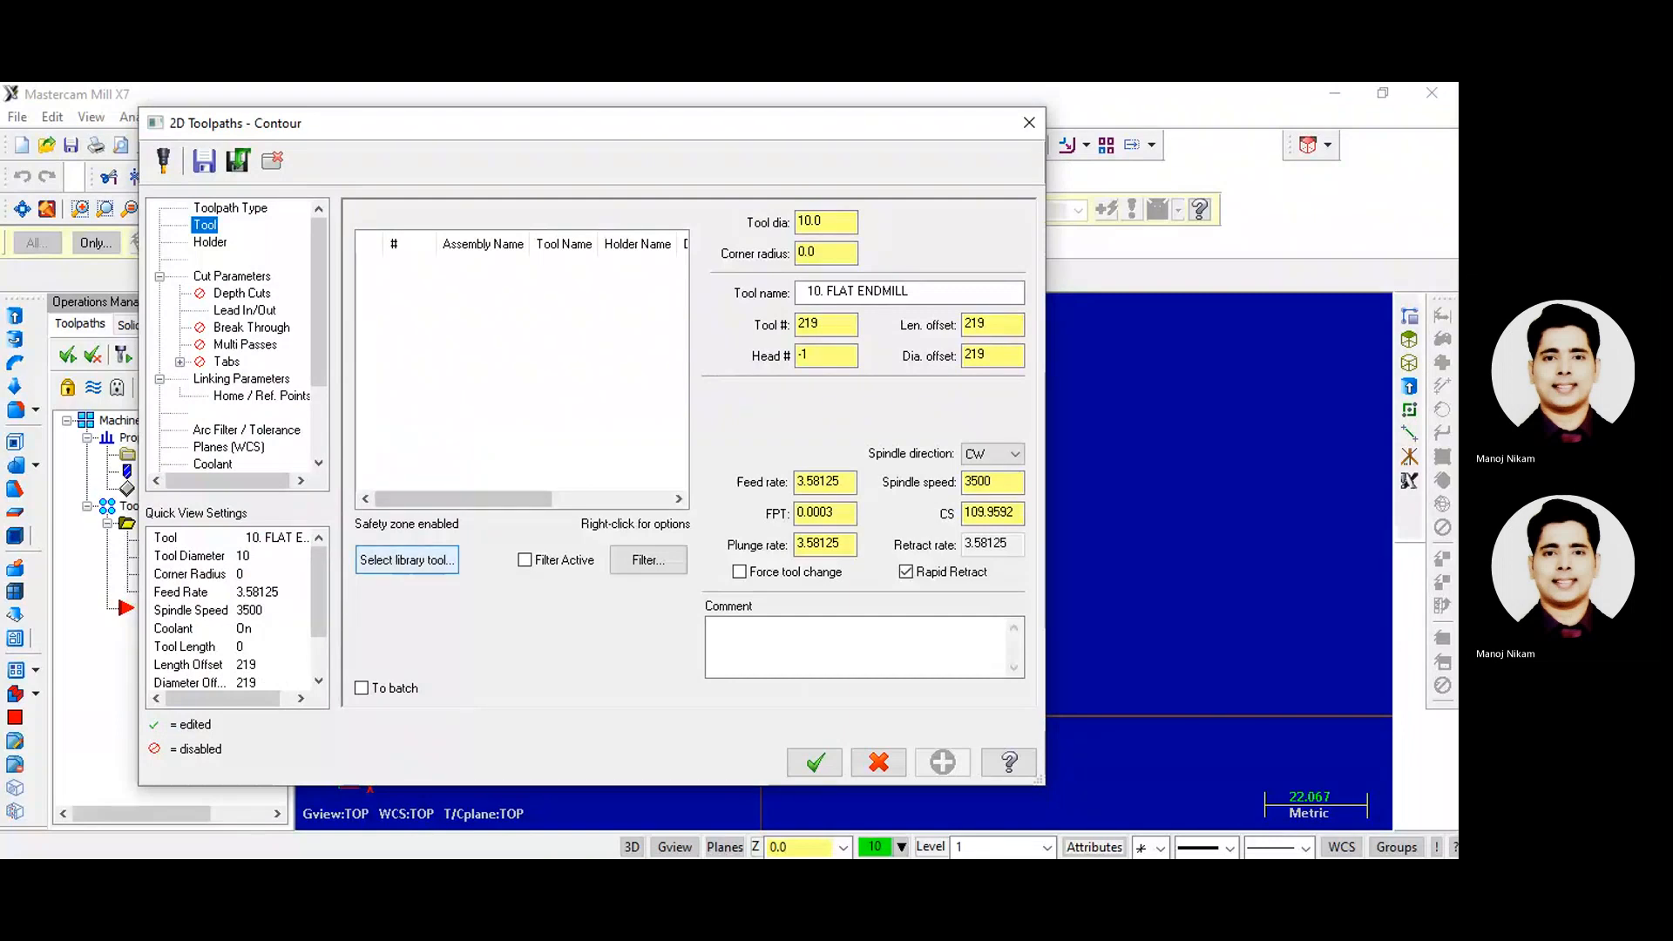
left_click(406, 559)
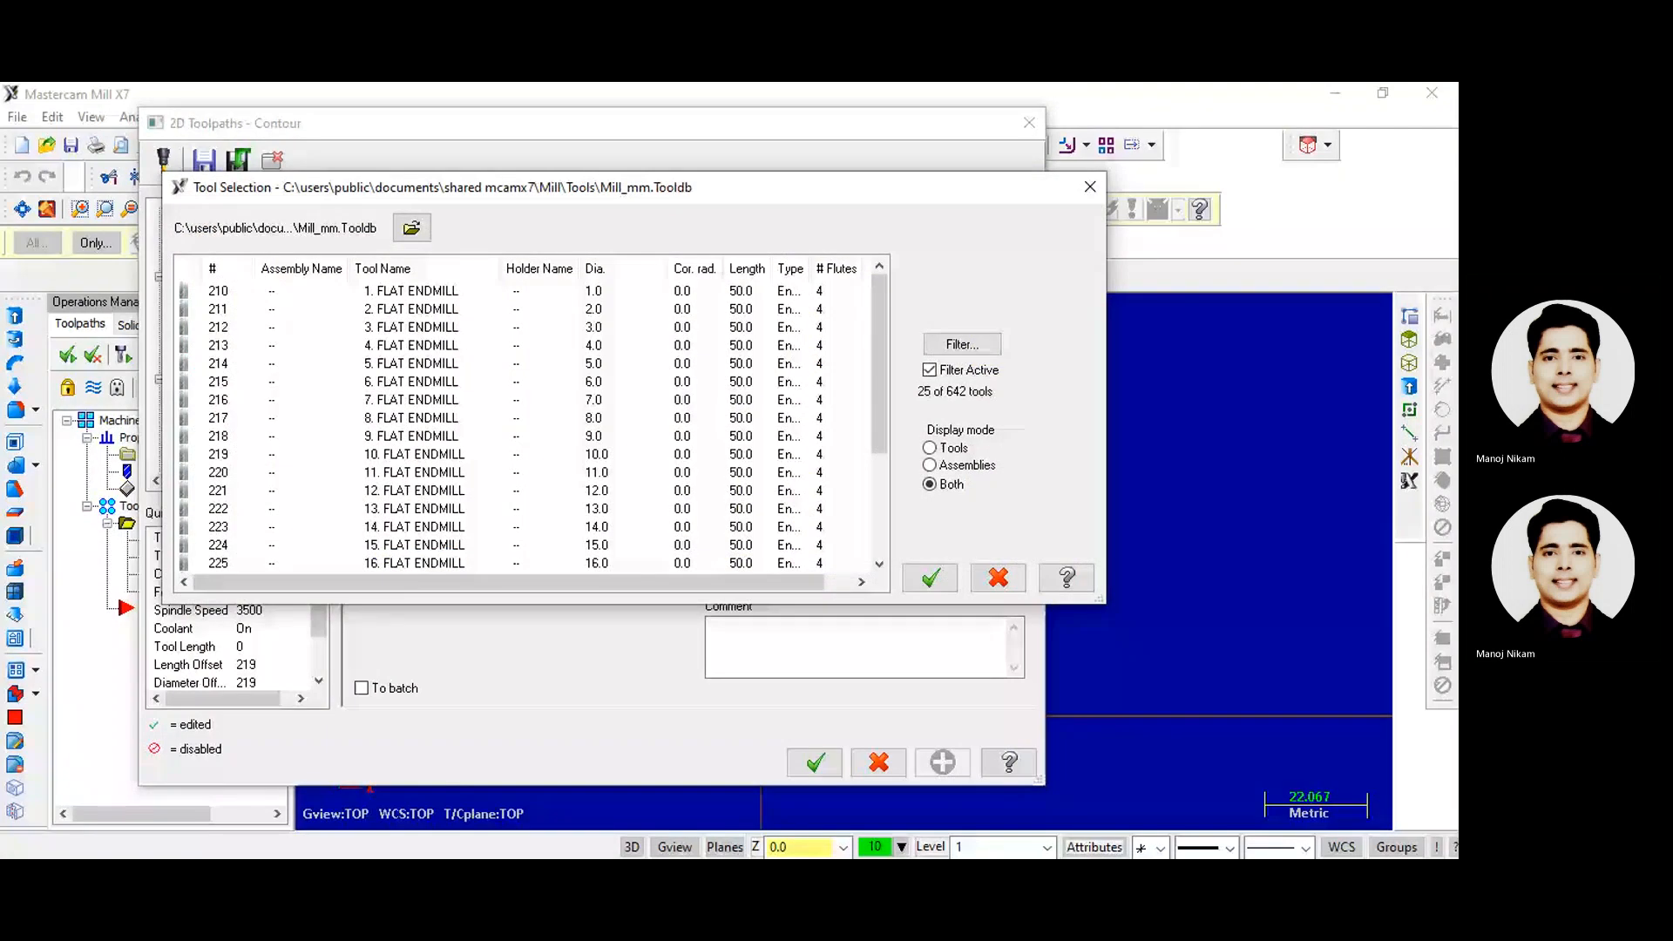
left_click(962, 345)
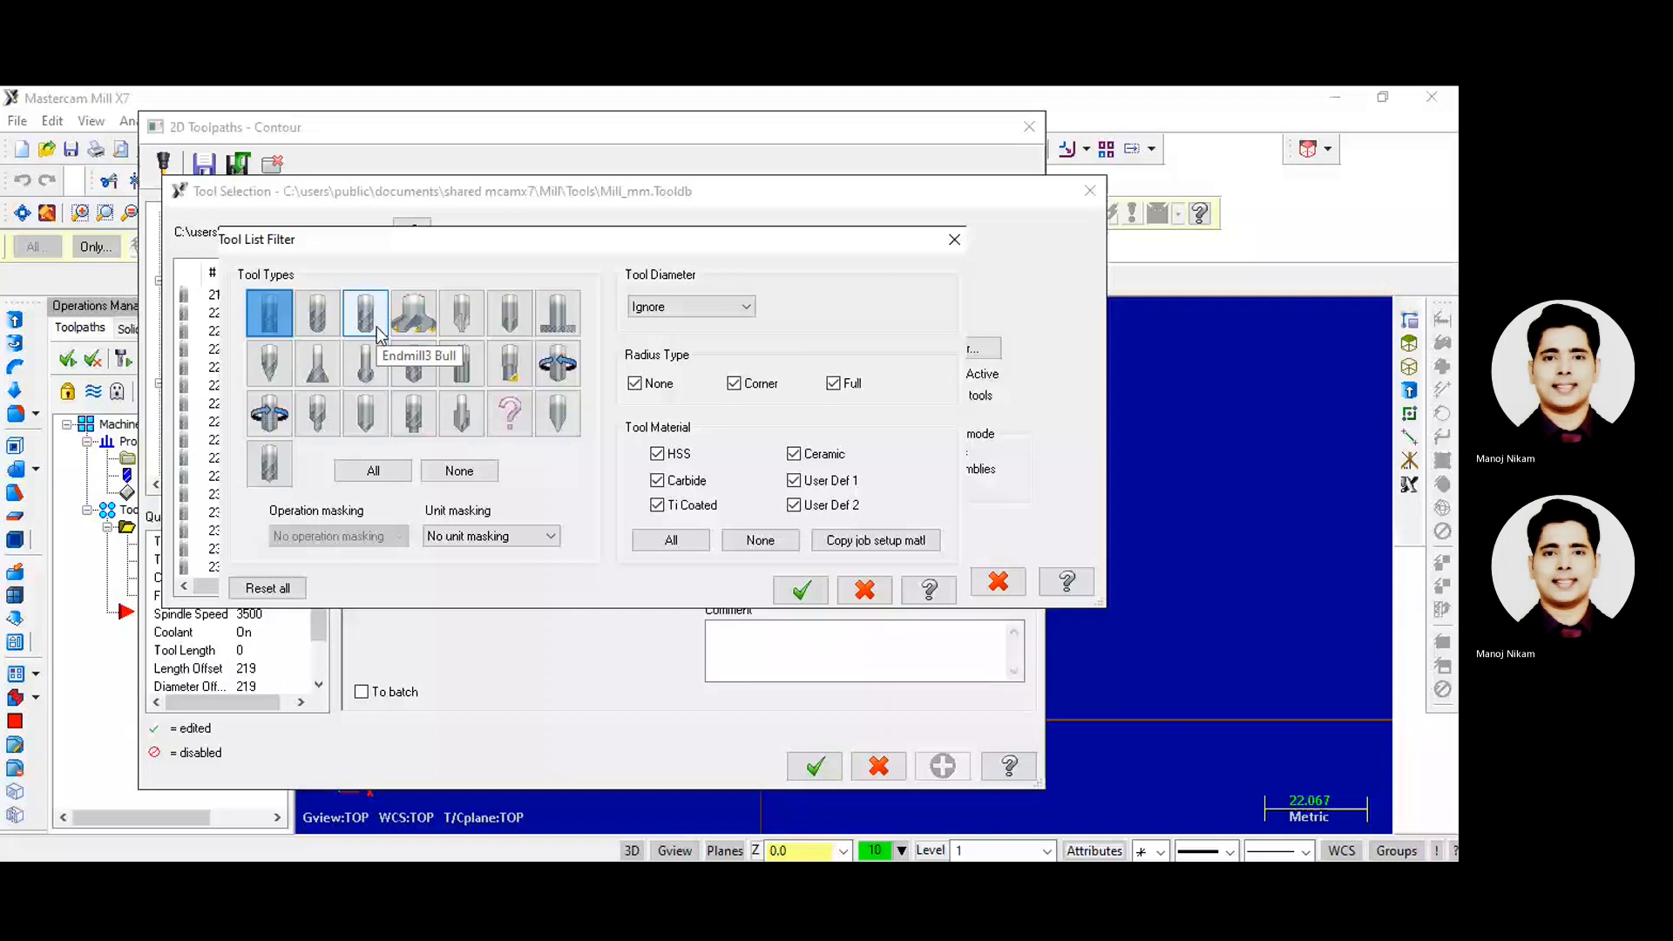
left_click(460, 373)
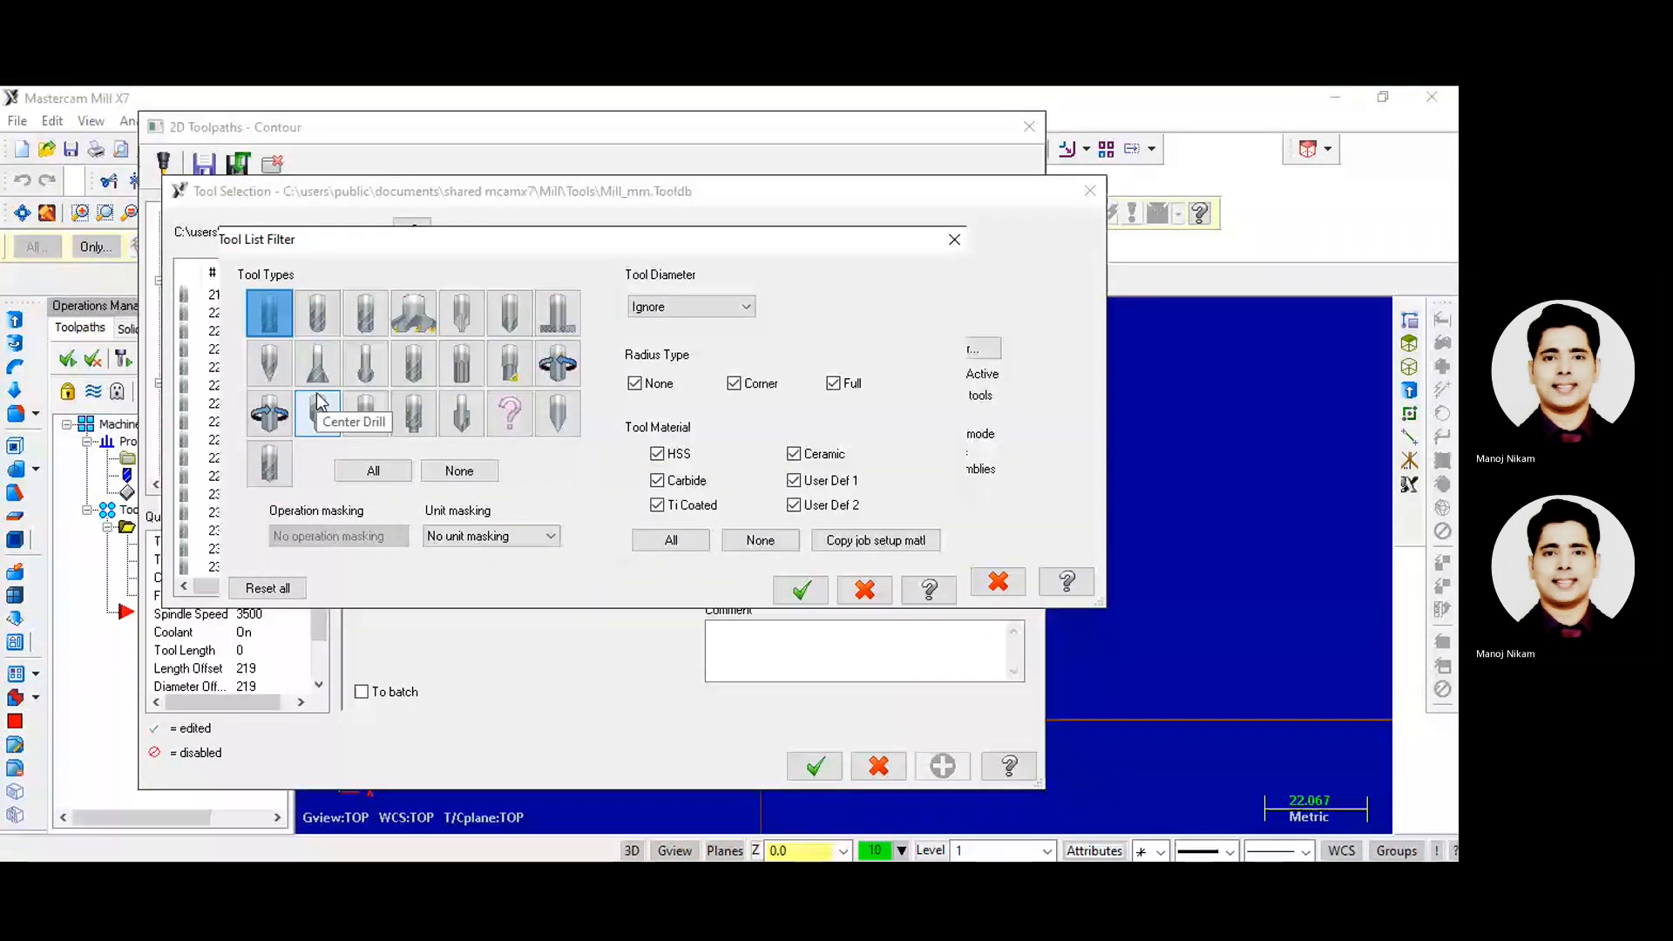
left_click(317, 311)
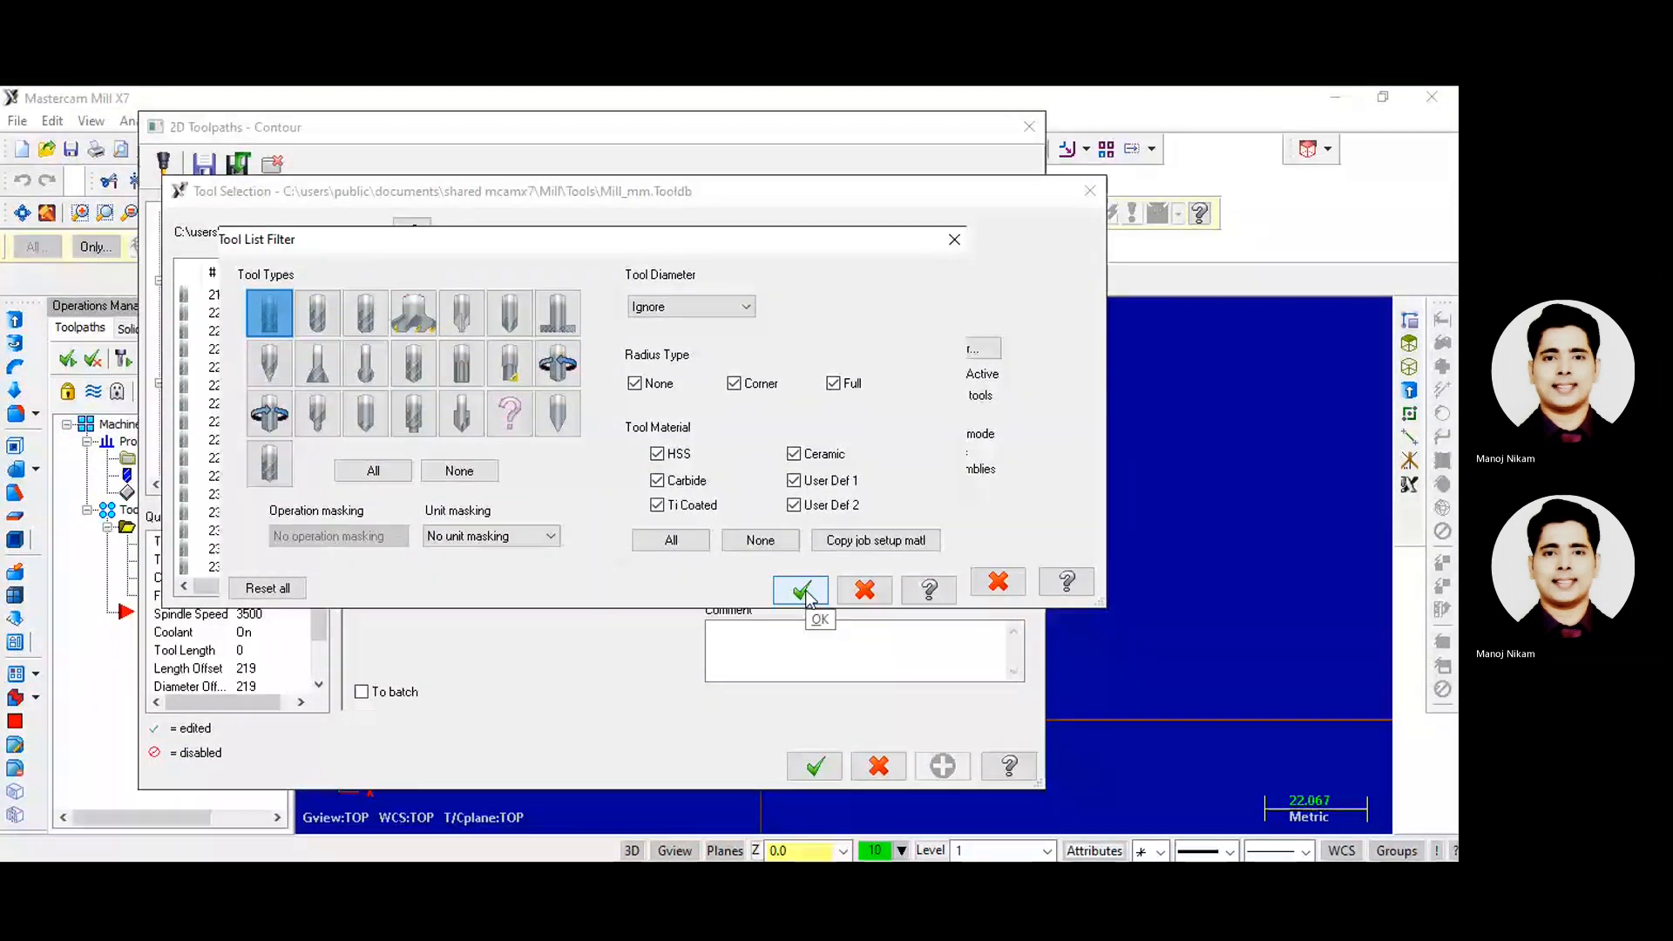
left_click(806, 592)
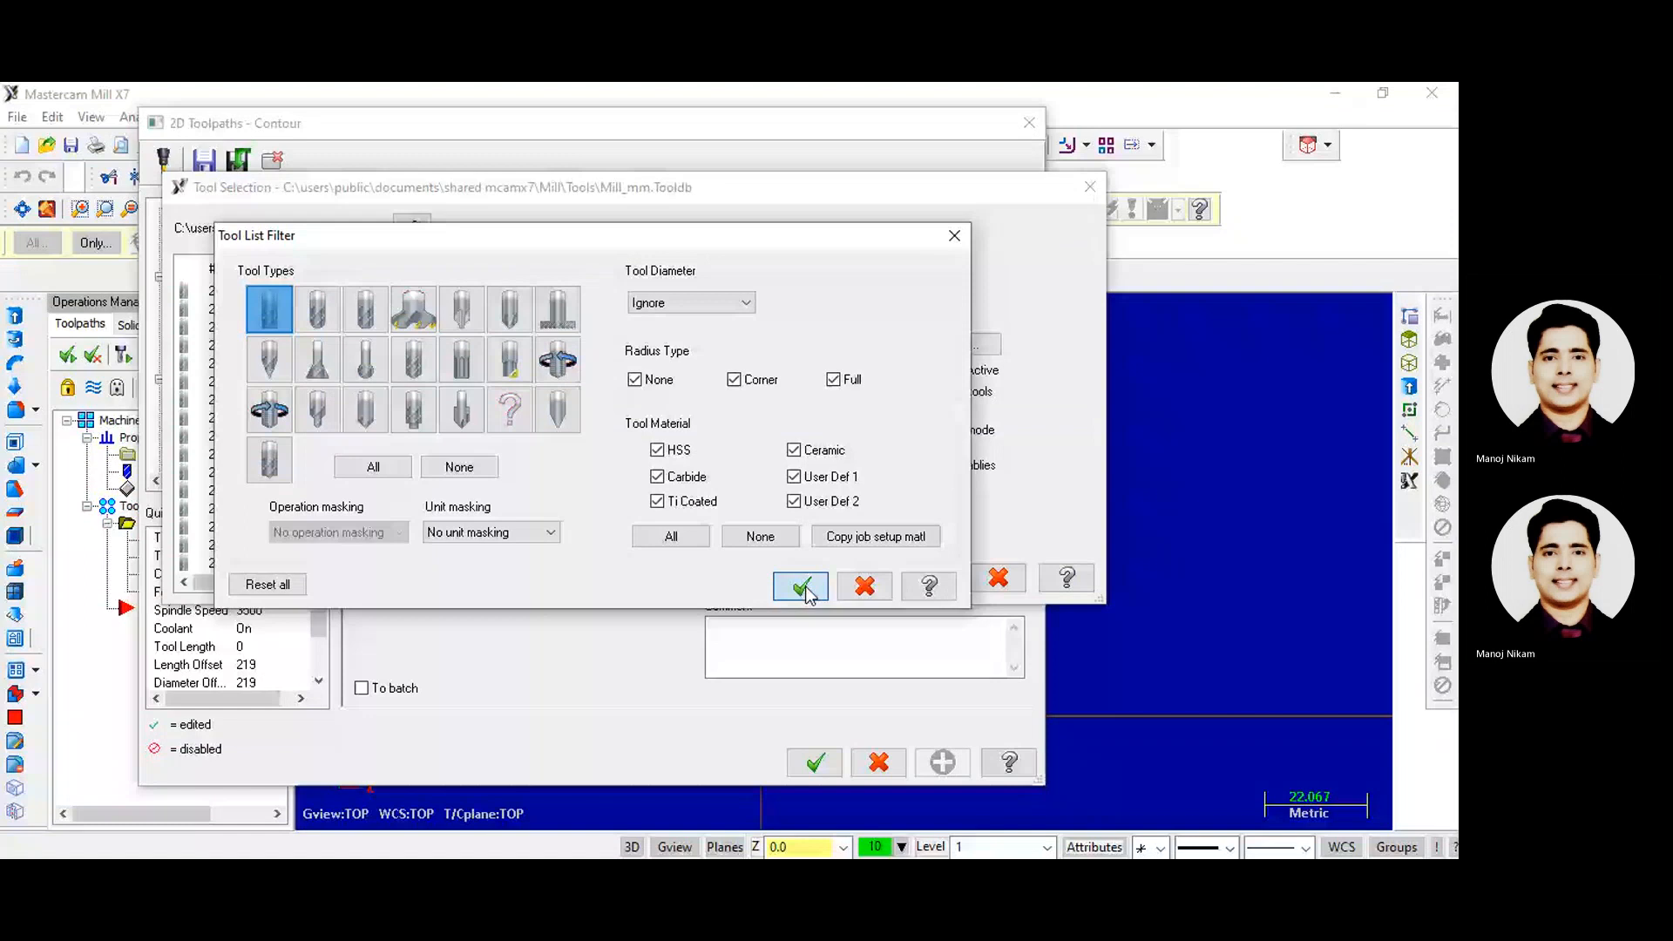
left_click(401, 290)
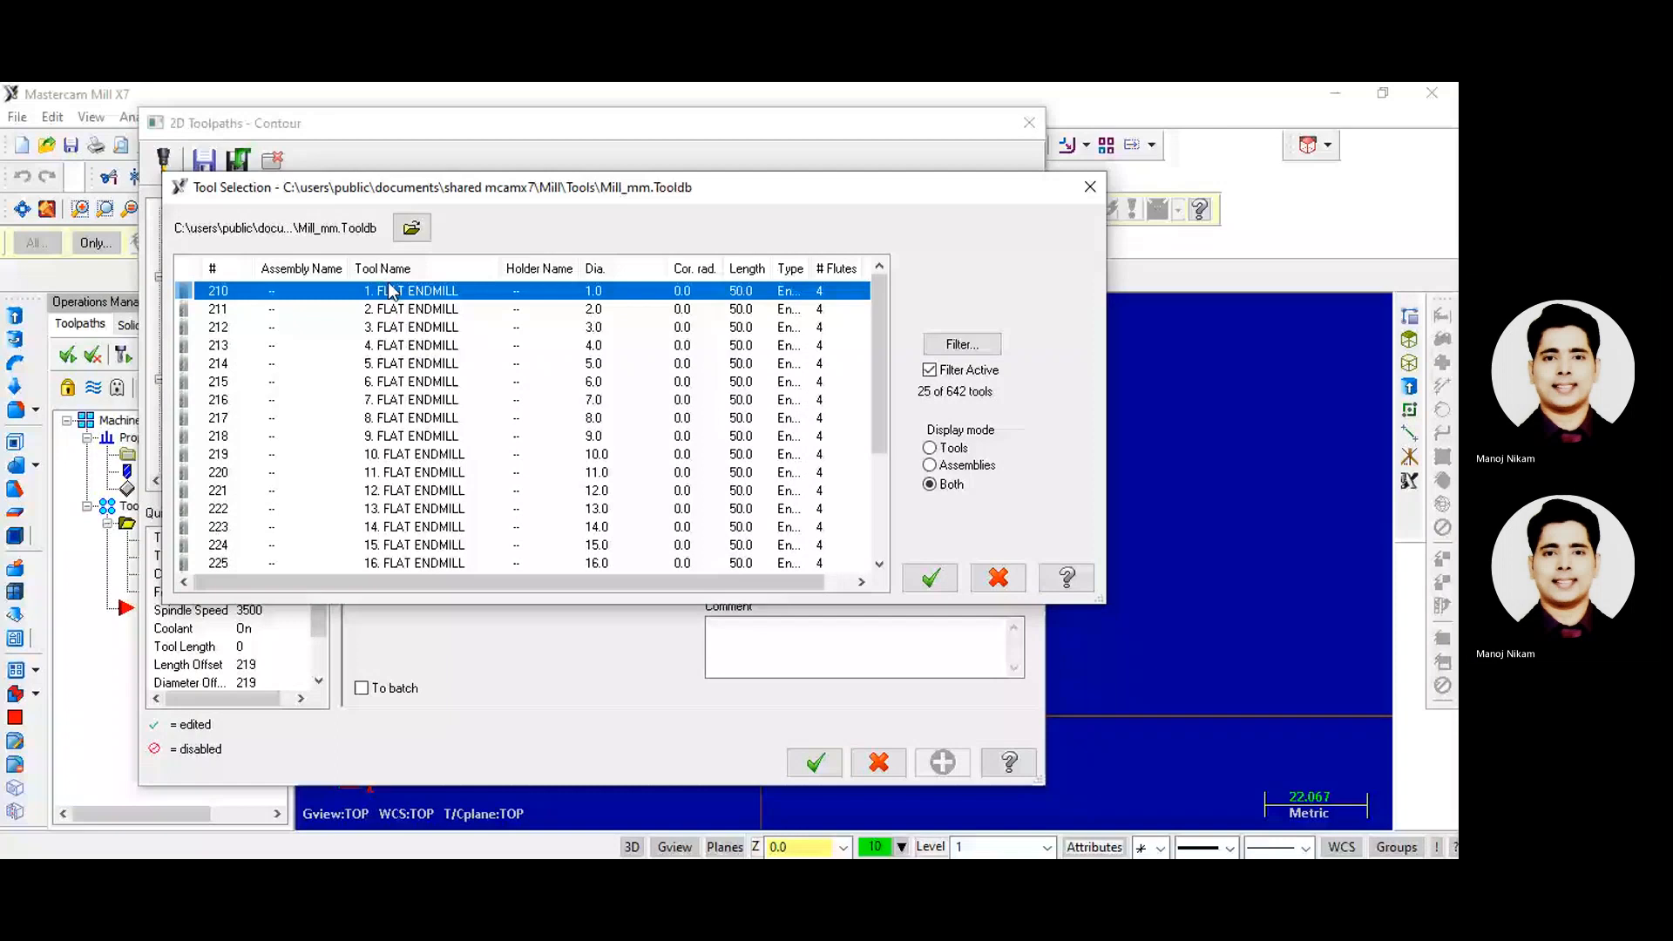
double_click(392, 290)
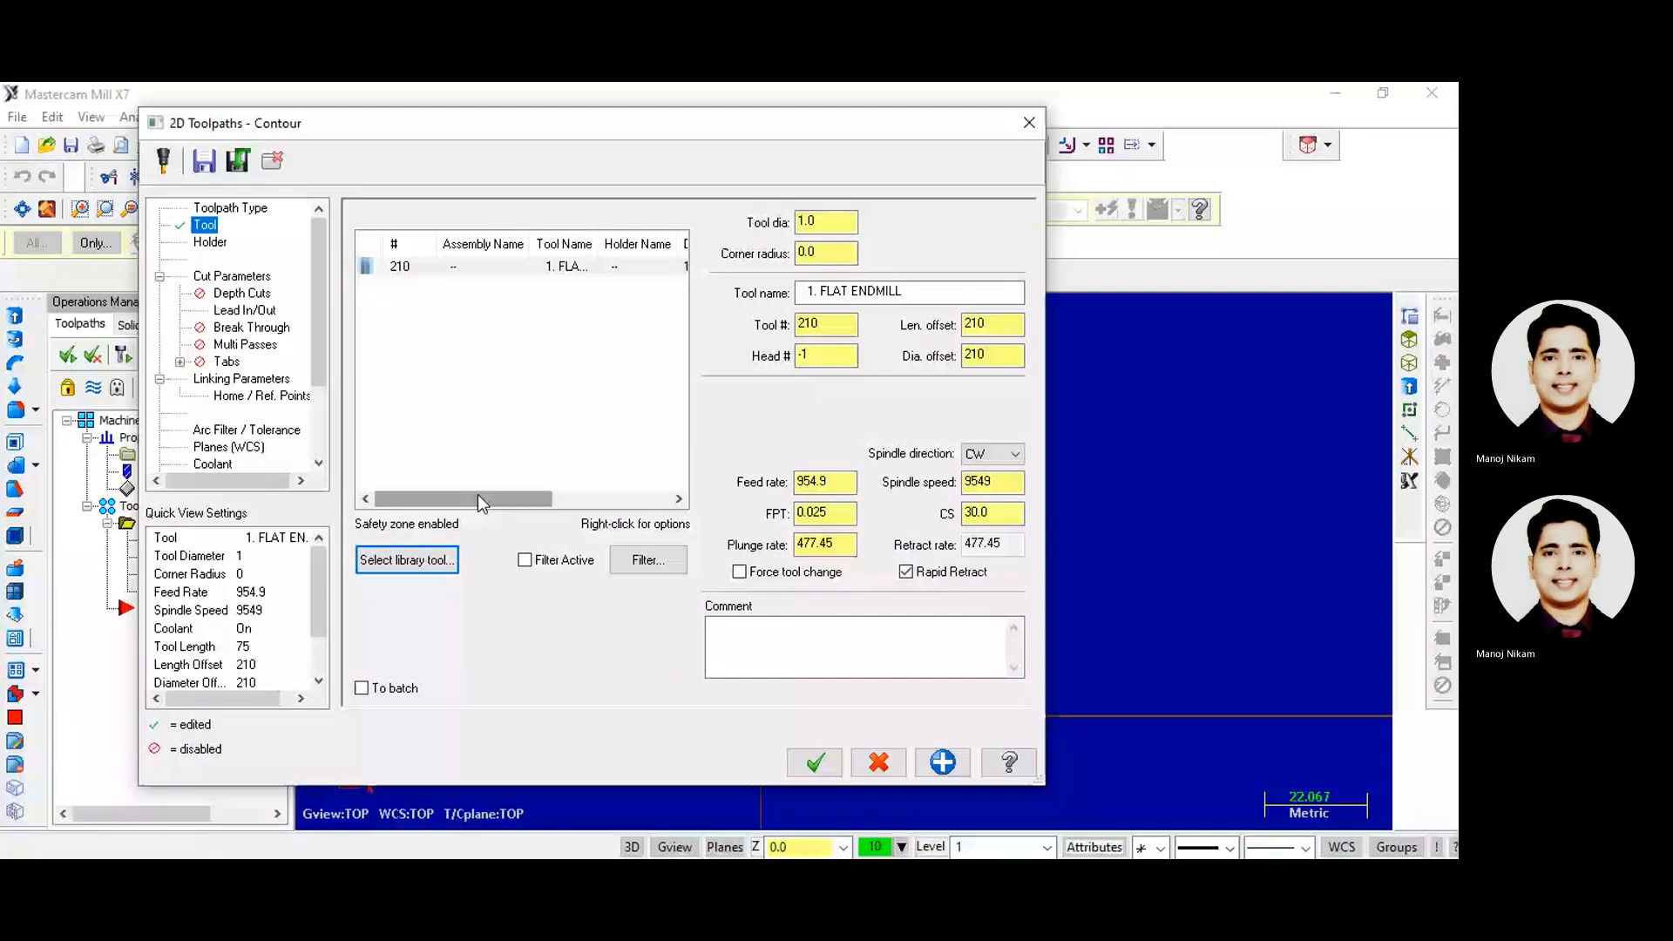
- Edit the assigned flat endmill's definition, setting its cutting diameter to 1.5 and keeping the other dimensions and cutting parameters
left_click_drag(477, 494, 570, 493)
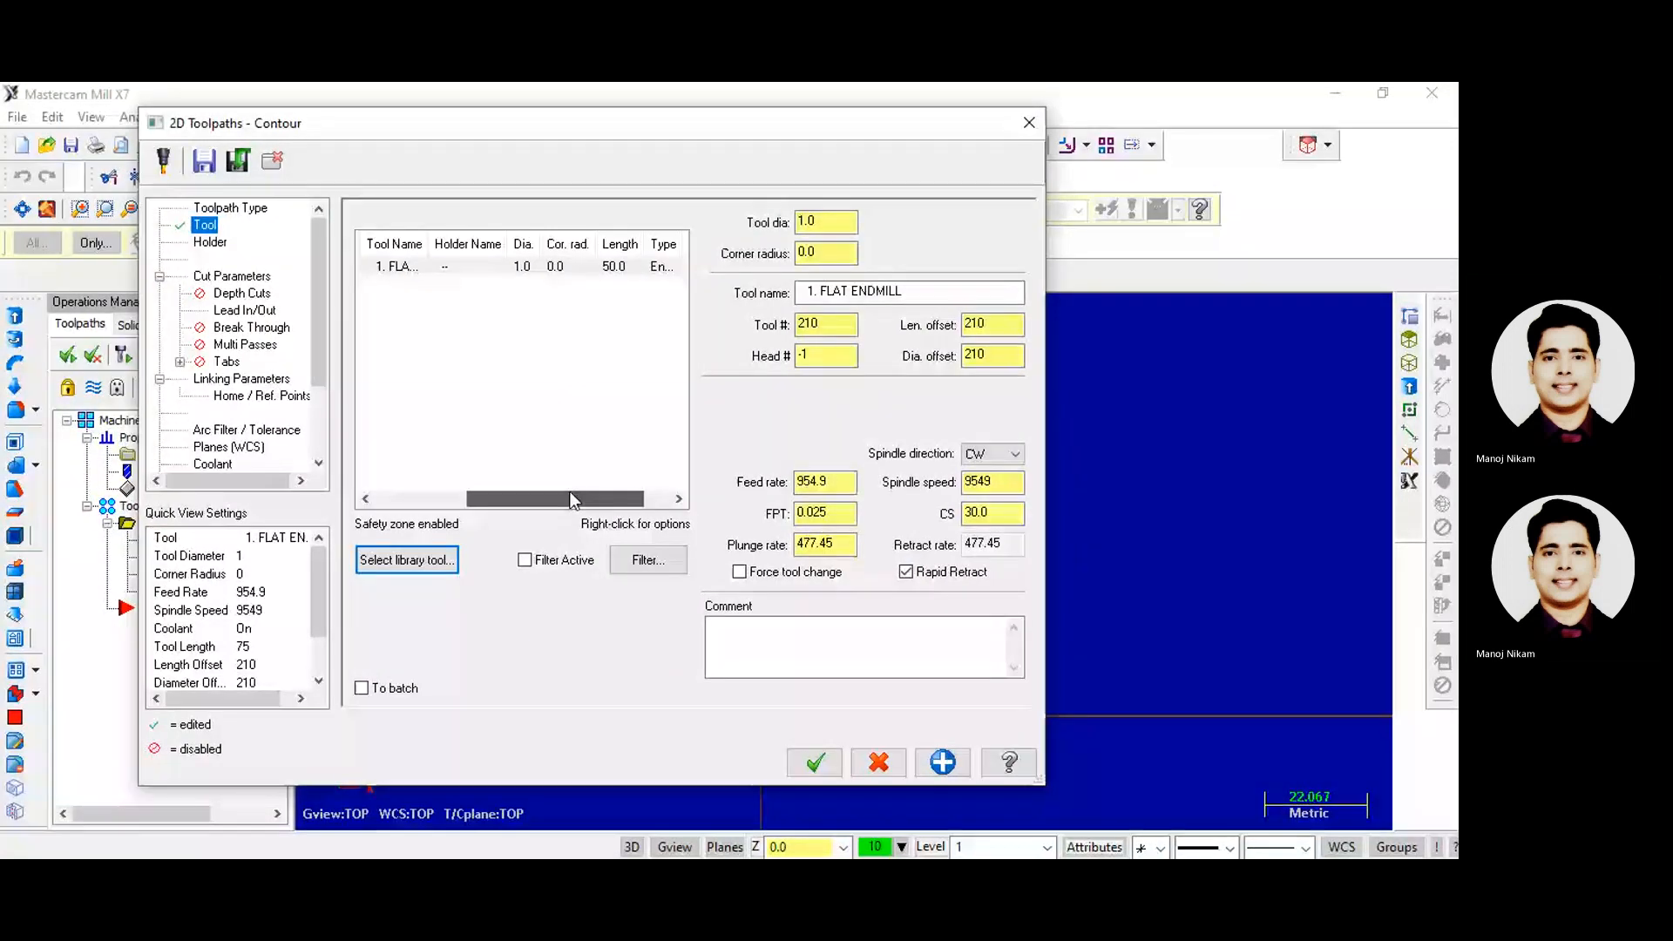
left_click_drag(574, 499, 497, 266)
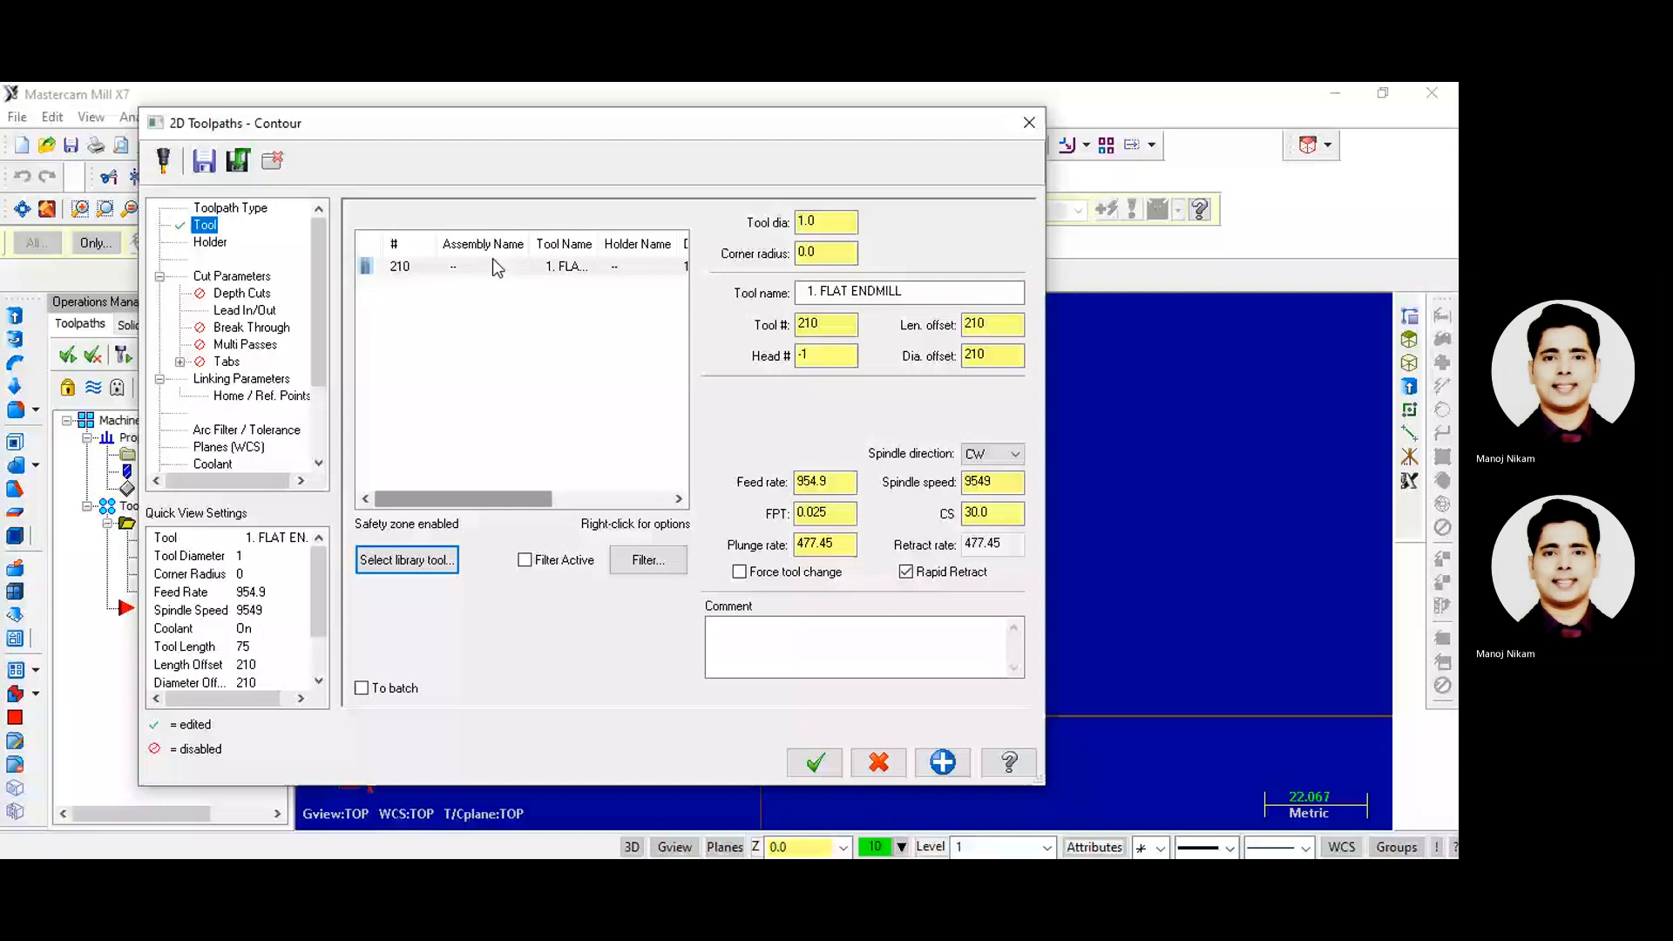
double_click(494, 262)
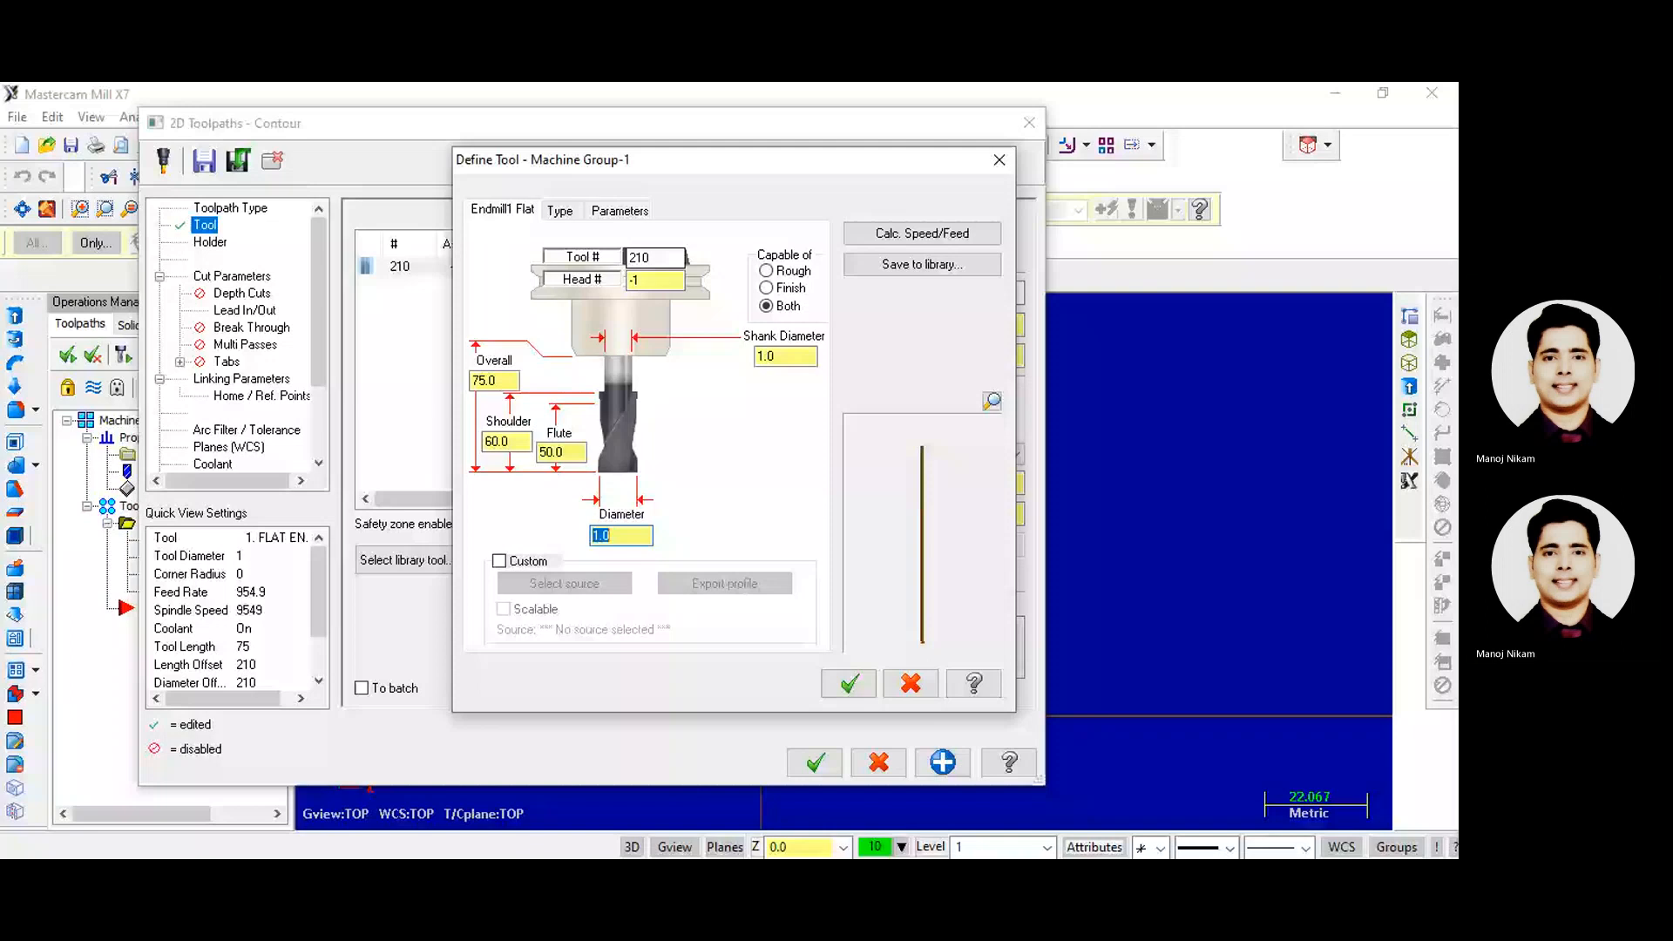
left_click(649, 280)
left_click(499, 381)
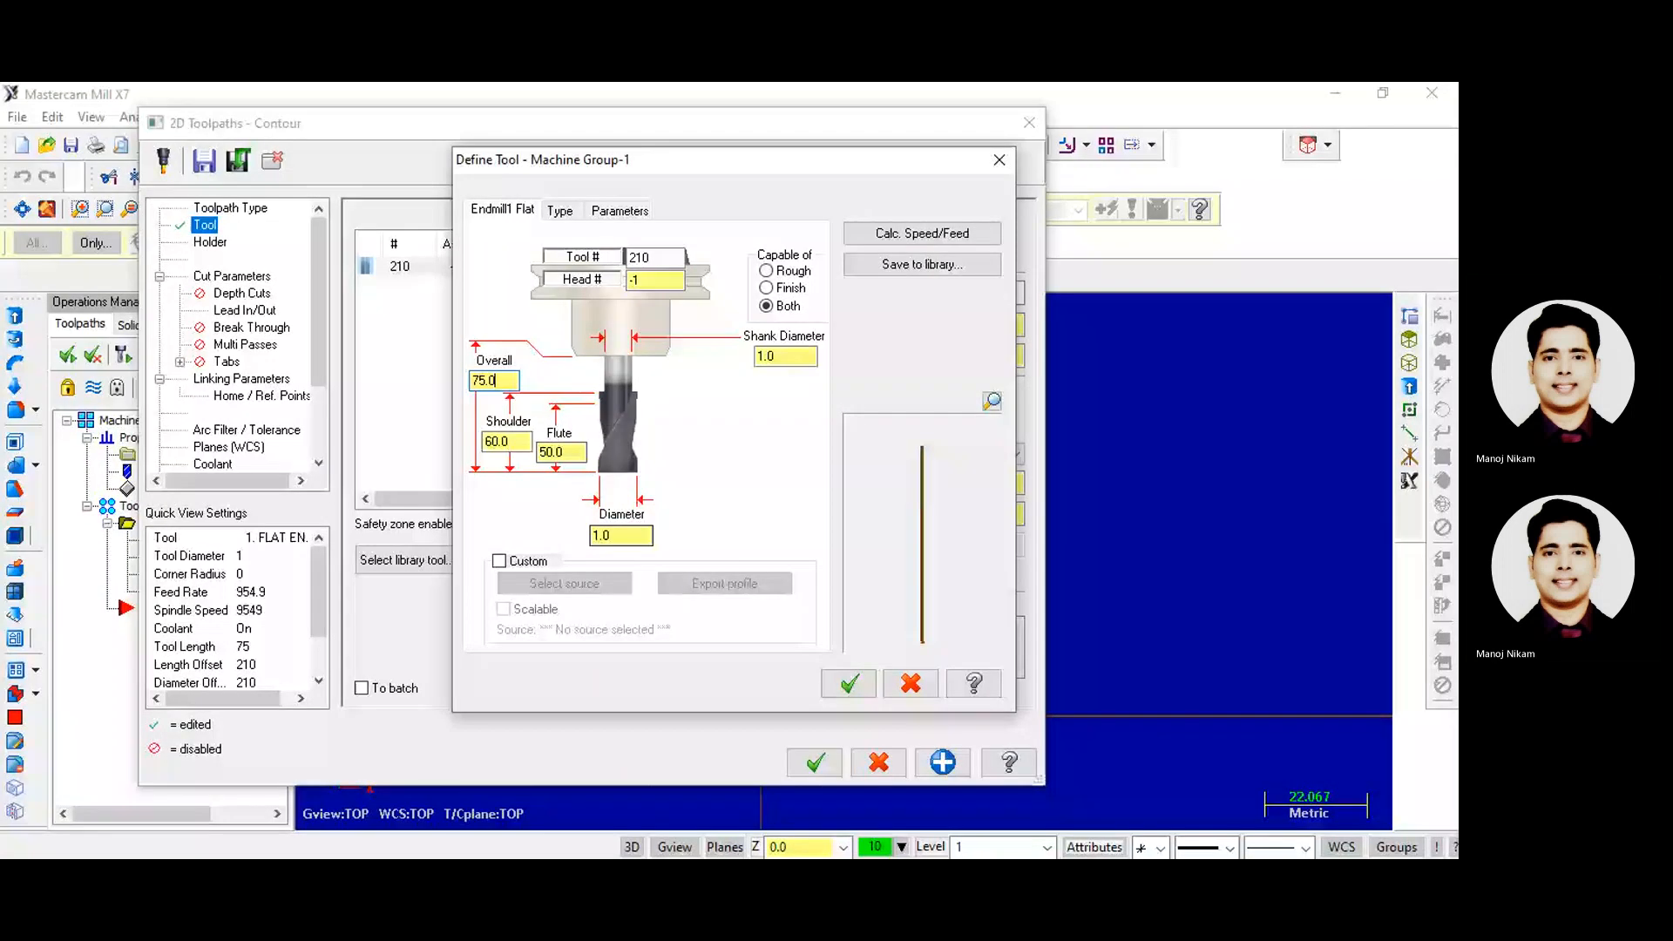
left_click(620, 536)
left_click(620, 211)
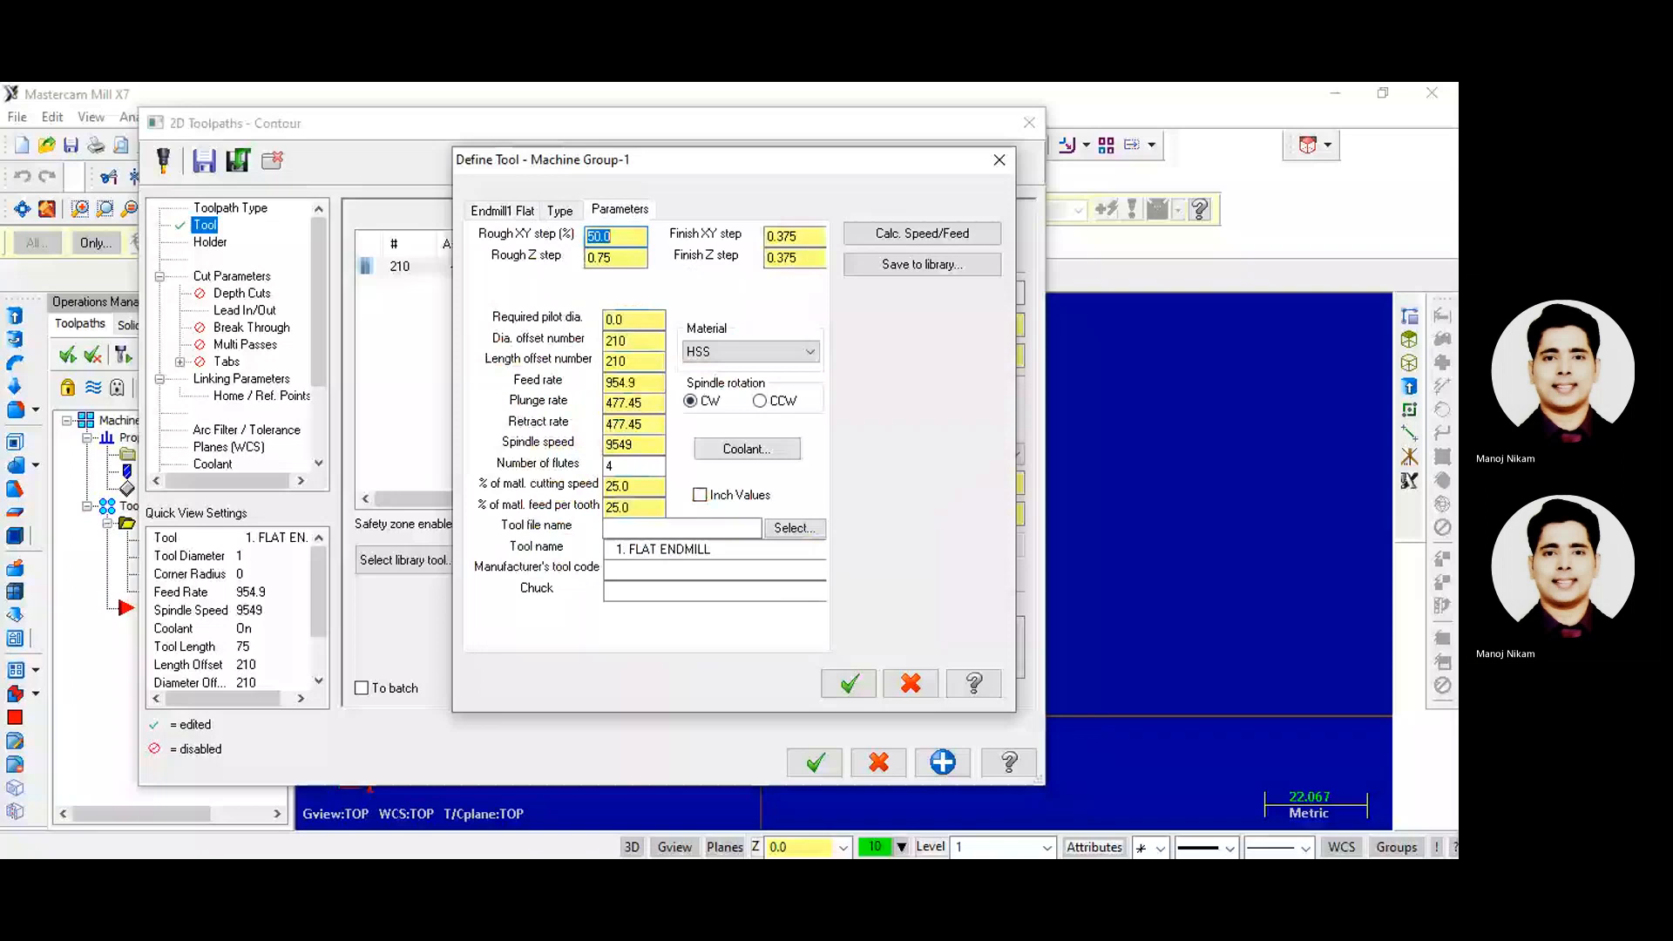
left_click(503, 211)
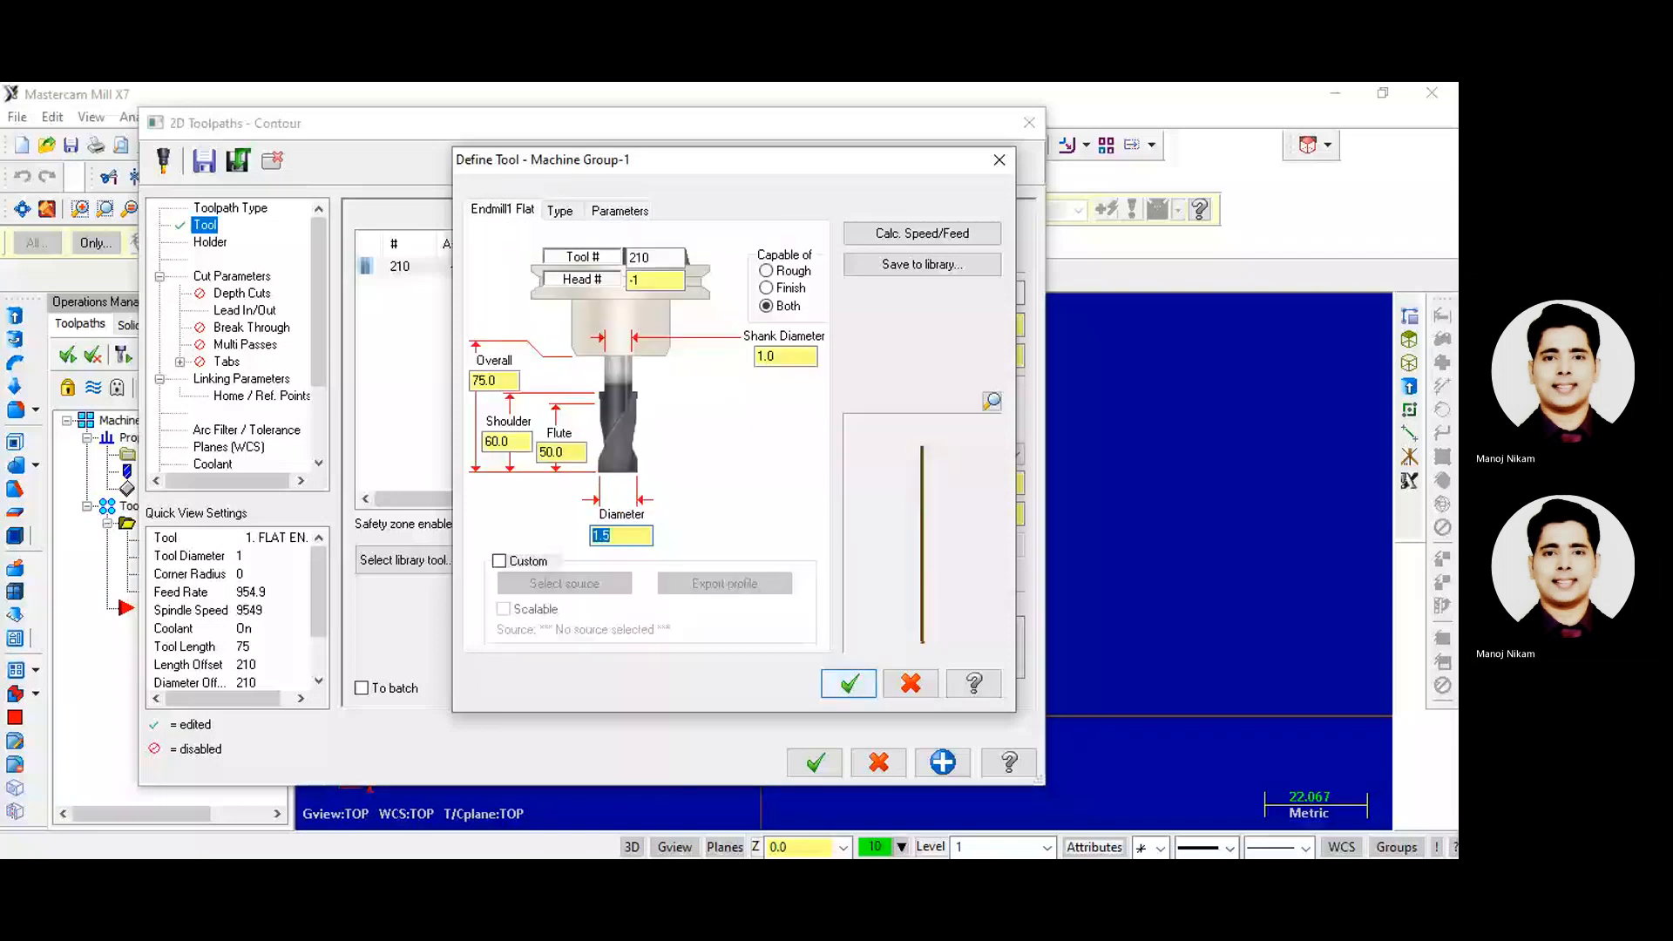
left_click(849, 685)
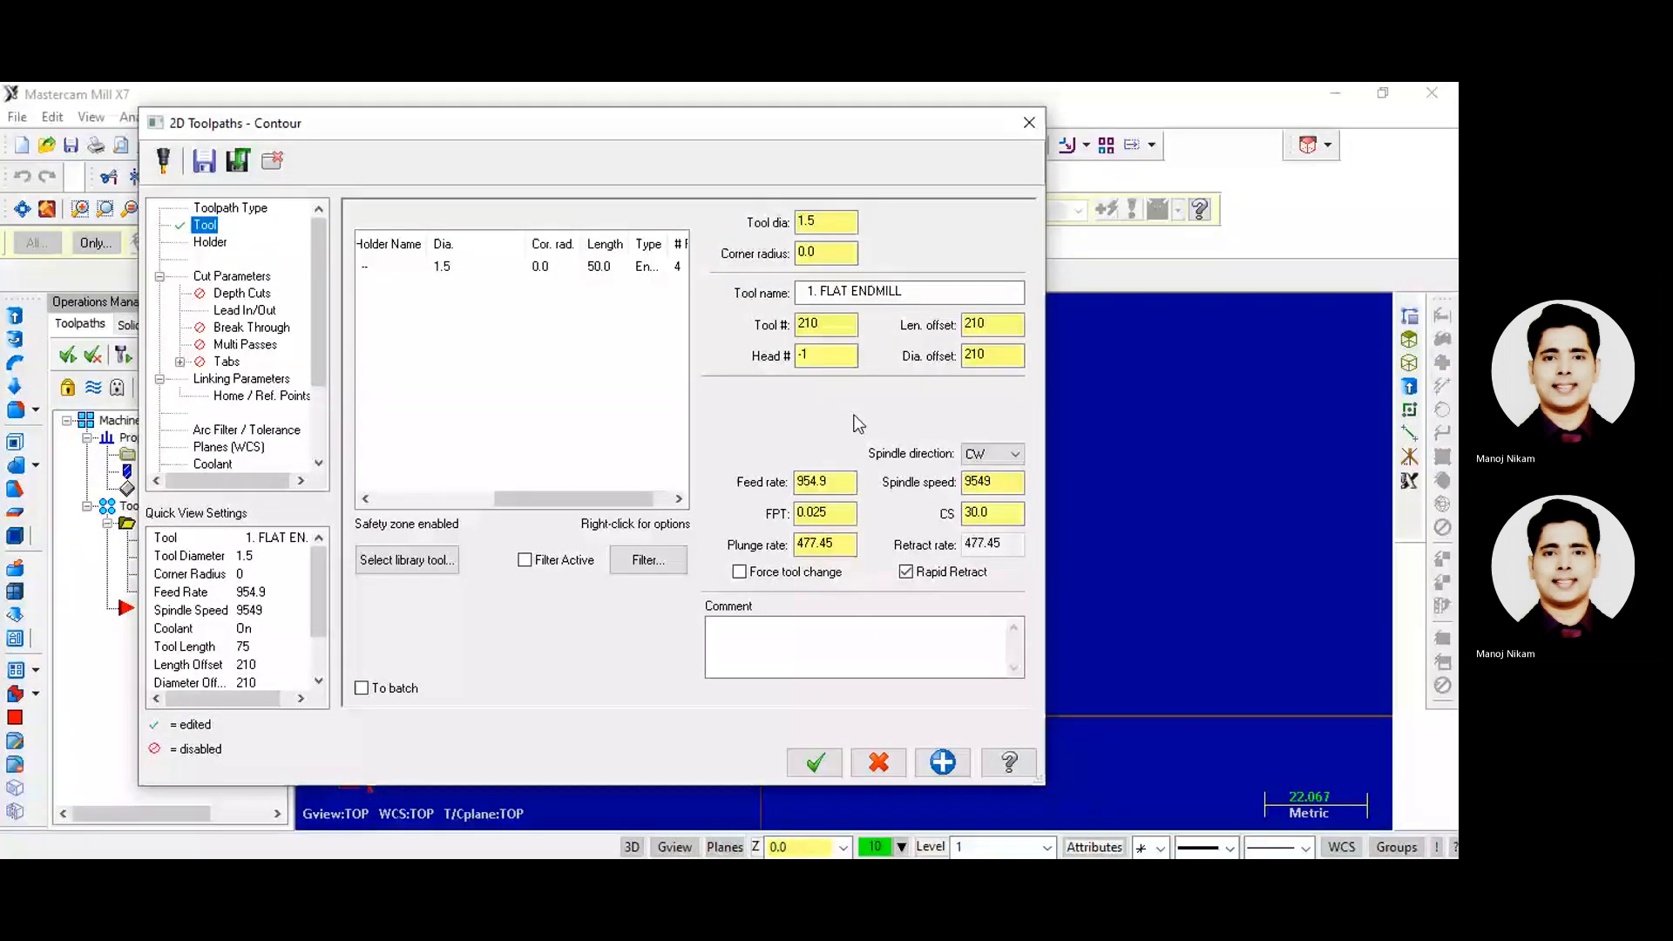
- Examine the default tool holder's segment height, upper and lower diameters, and tool projection
left_click(210, 242)
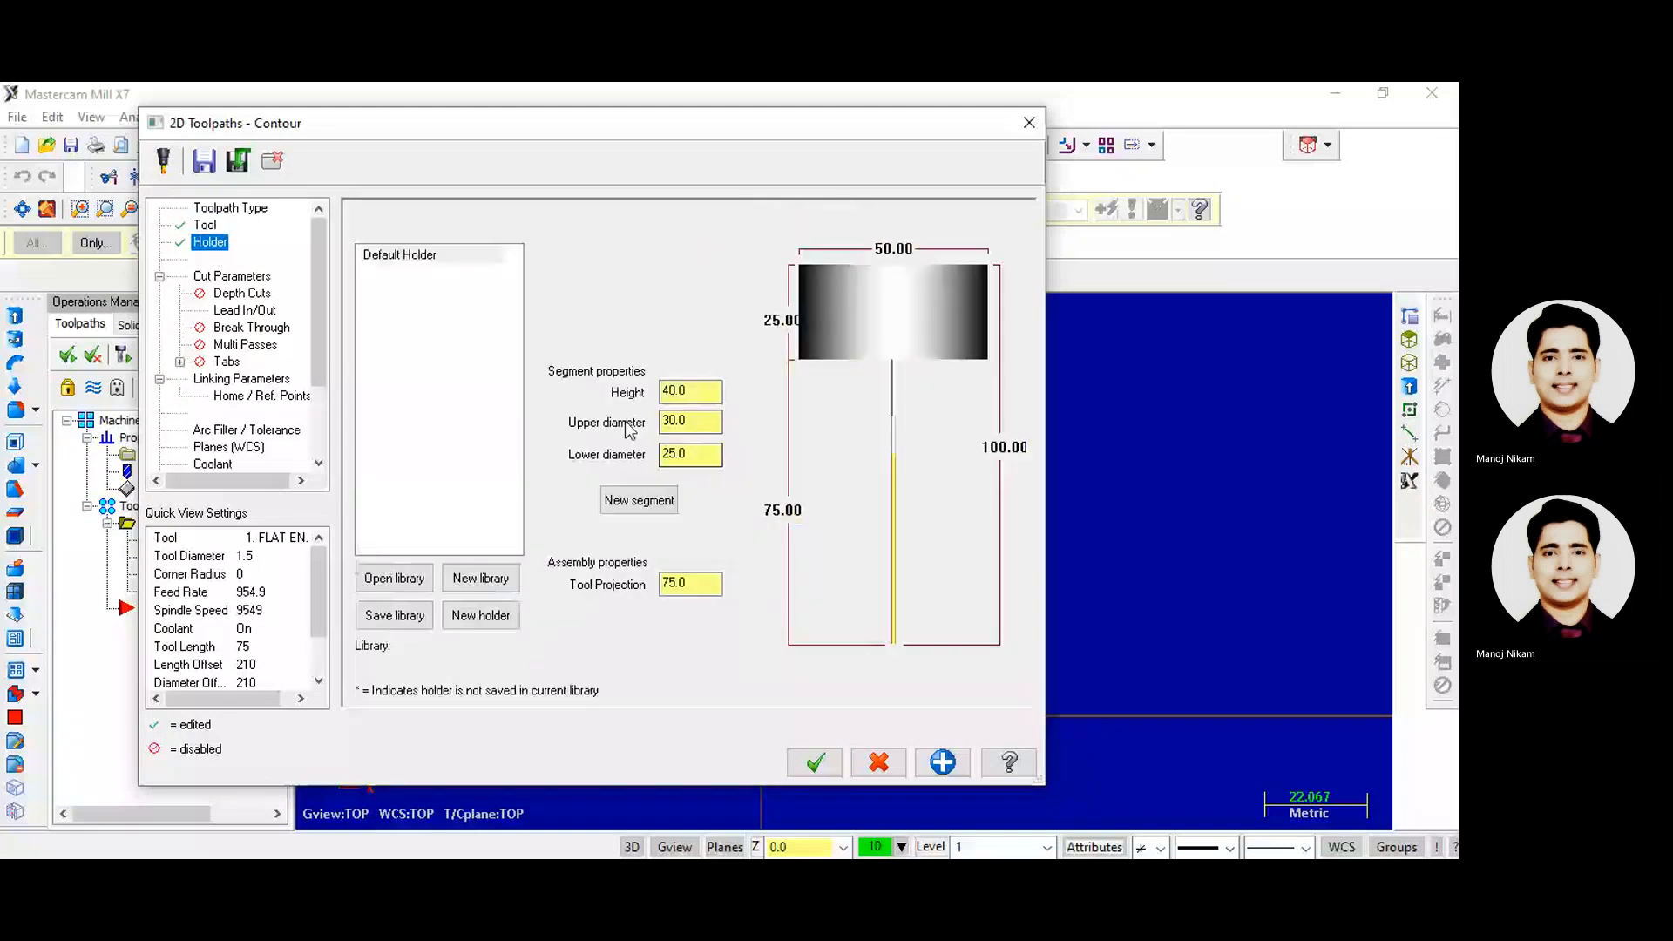
left_click(696, 393)
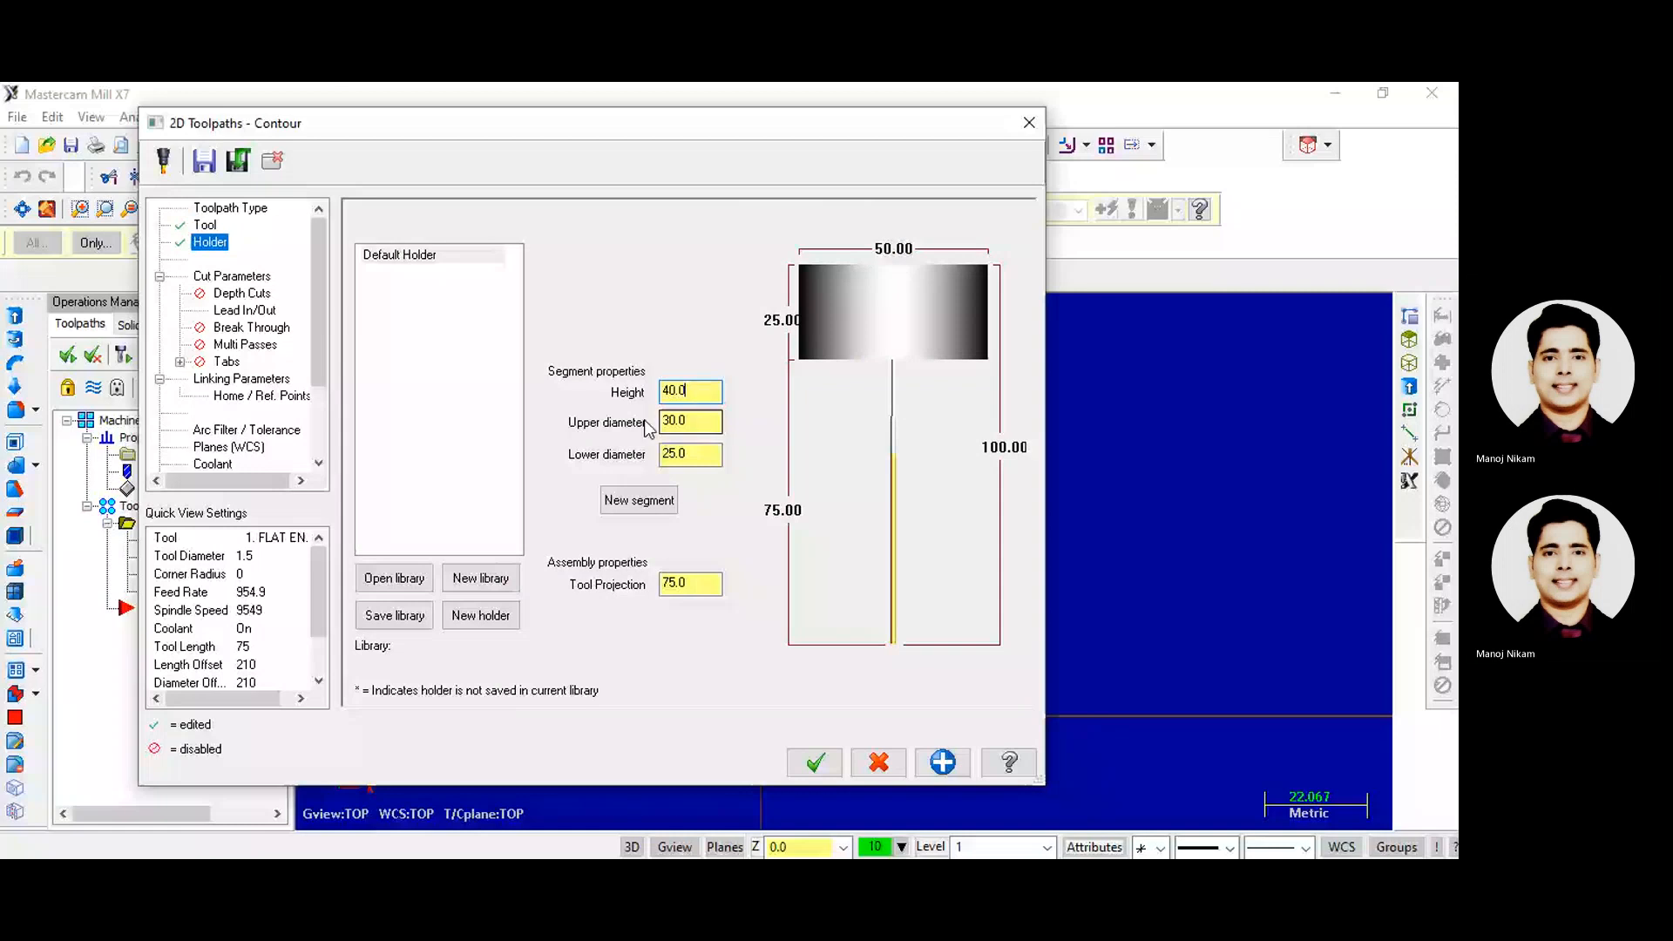
left_click(704, 460)
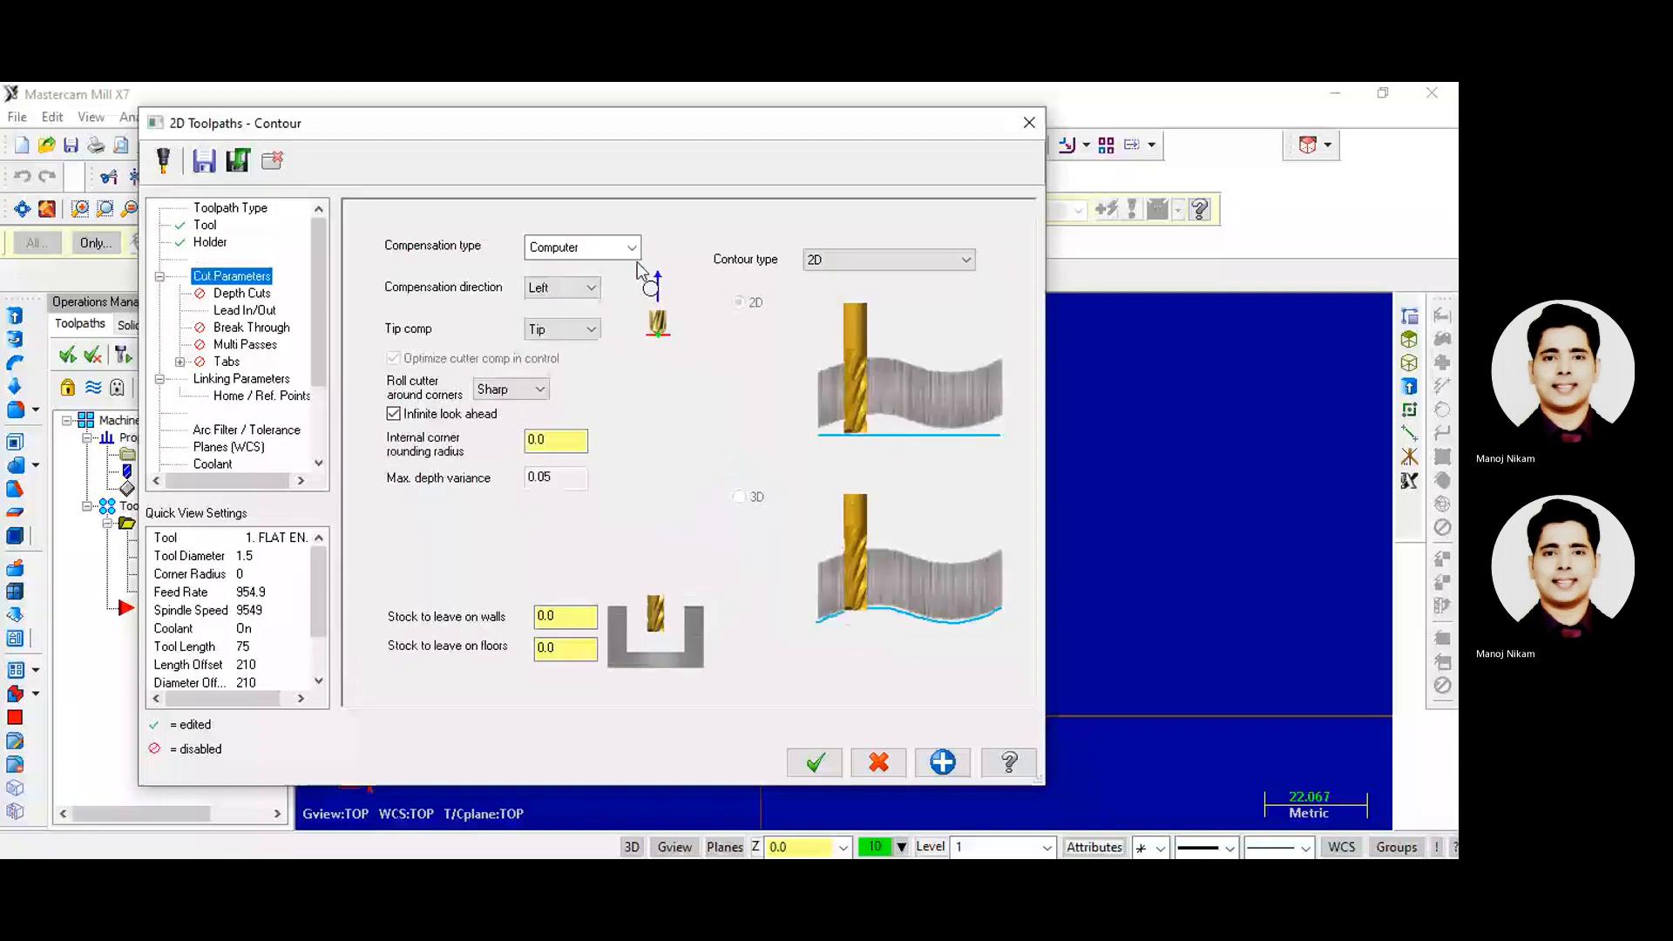
- Set the contour's cutter compensation direction to Right in the cut parameters
left_click(582, 296)
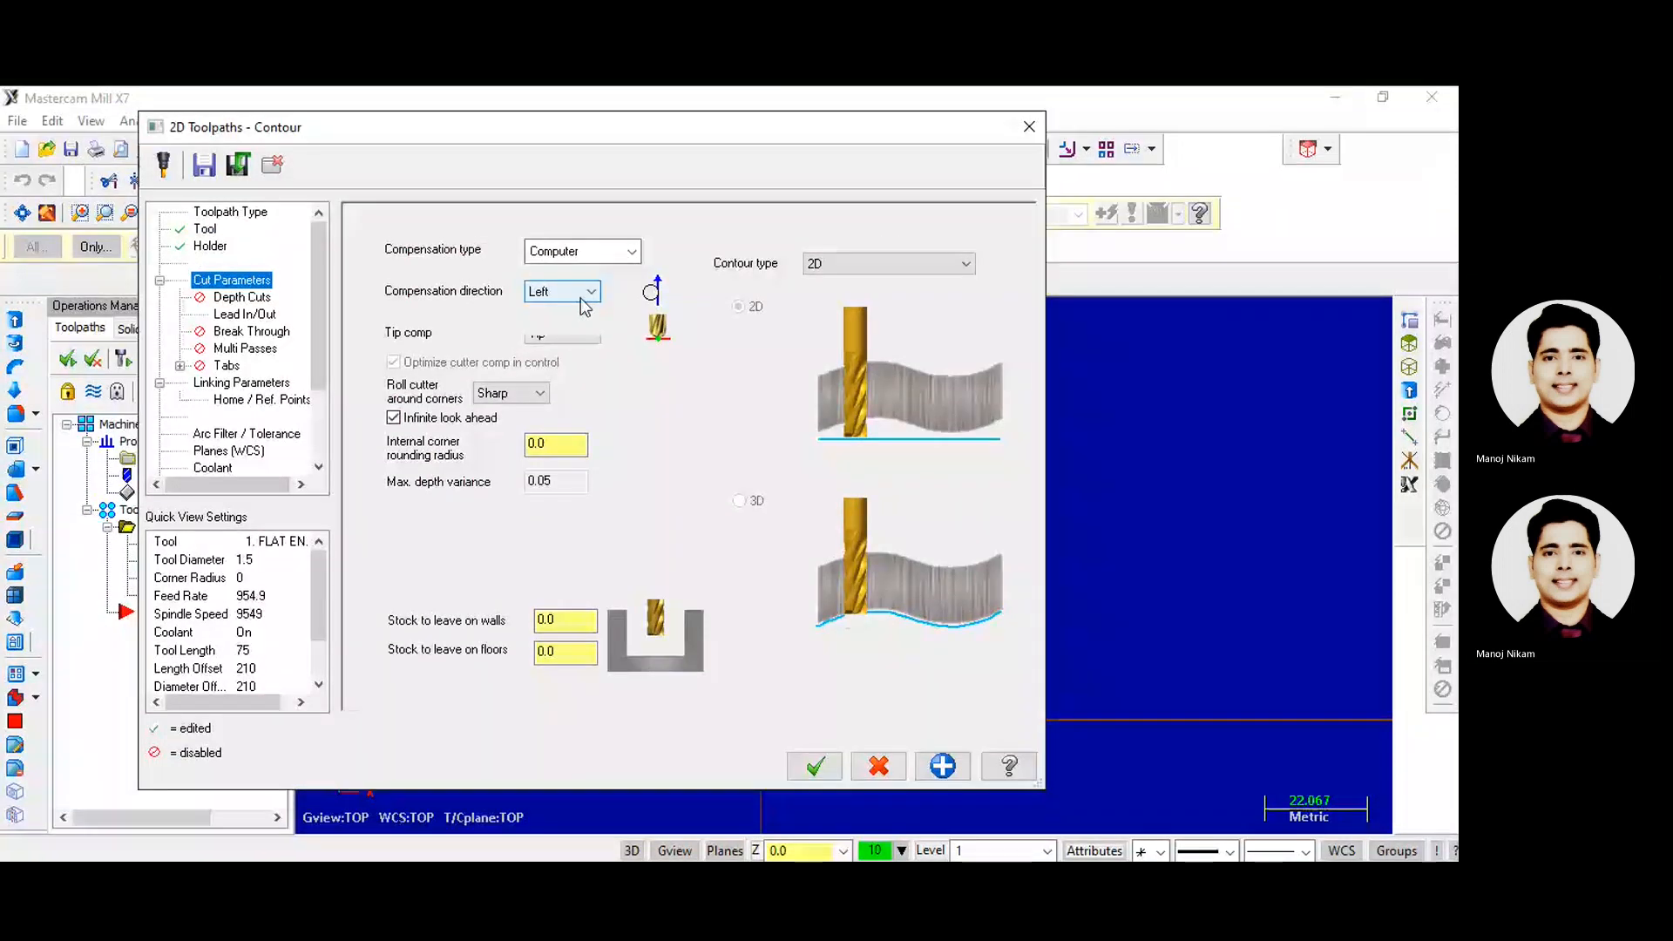
left_click(573, 319)
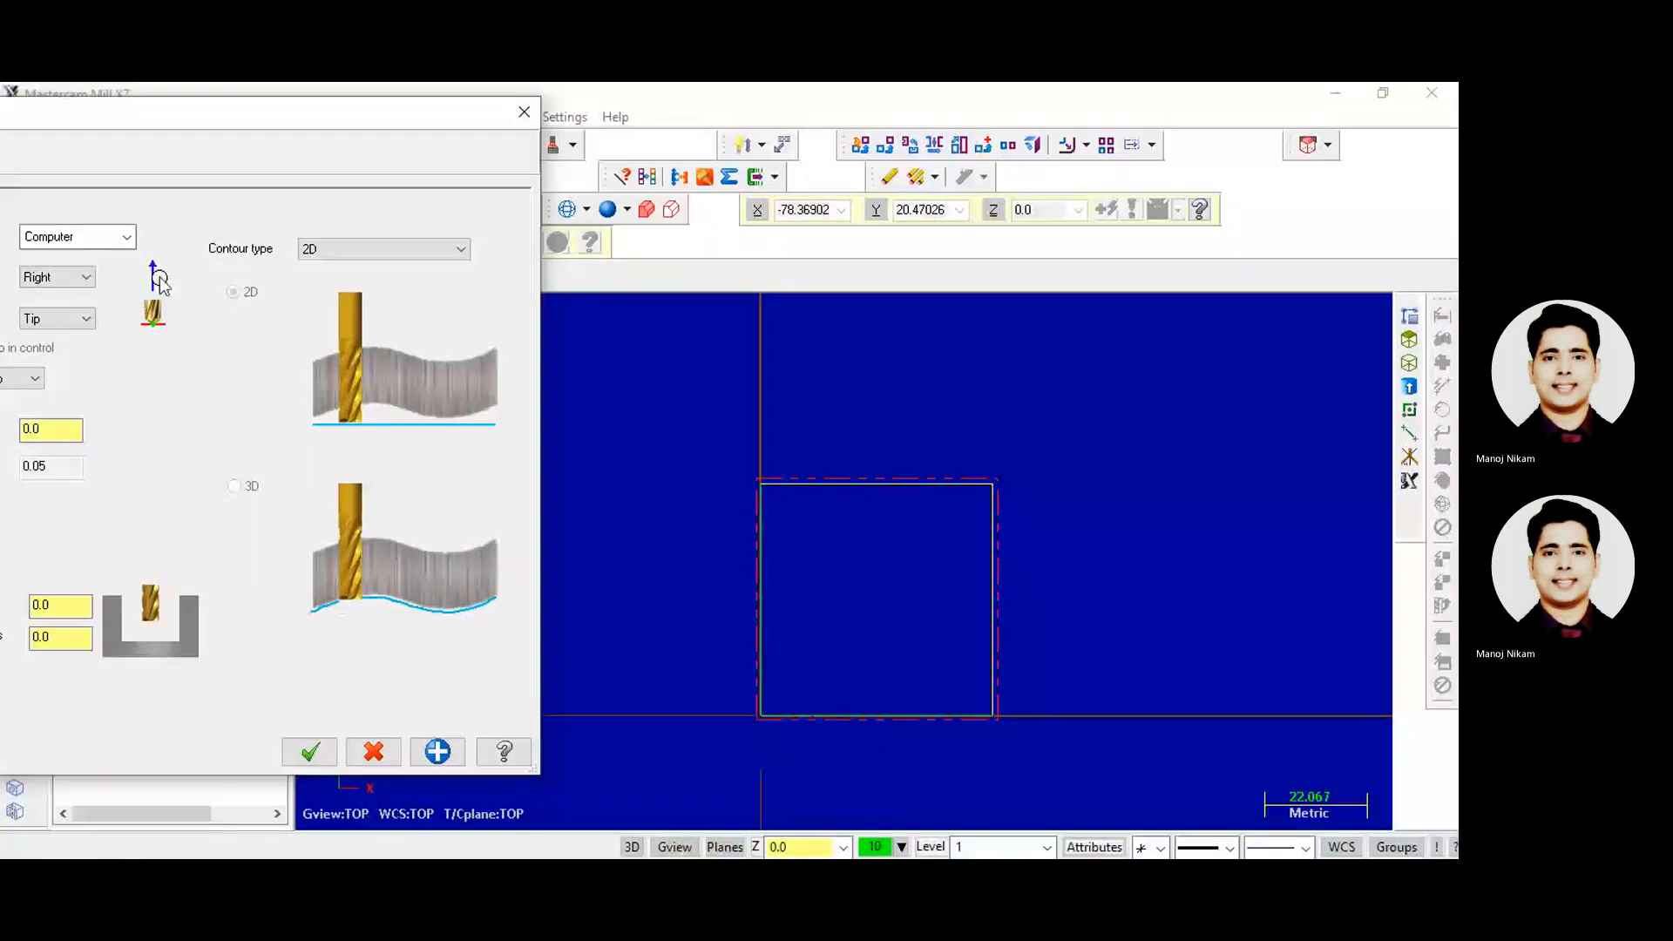
left_click_drag(296, 146, 783, 172)
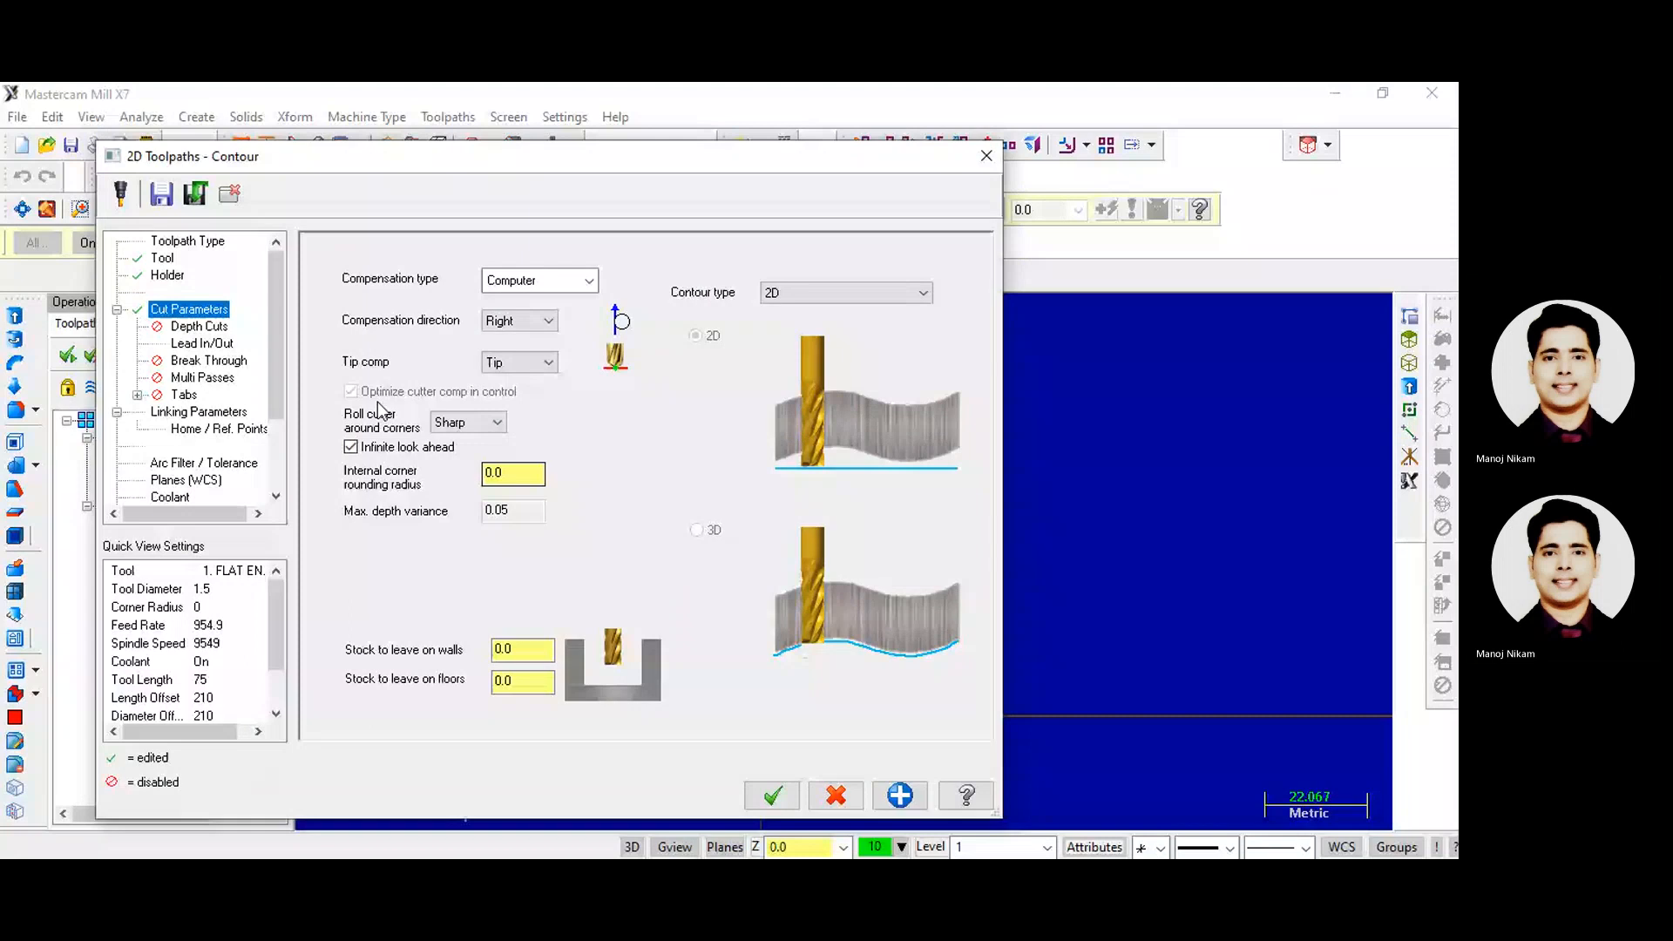
- Enable depth cuts with a maximum rough step of 0.5, and turn off lead in/out for the contour
left_click(199, 327)
left_click(401, 305)
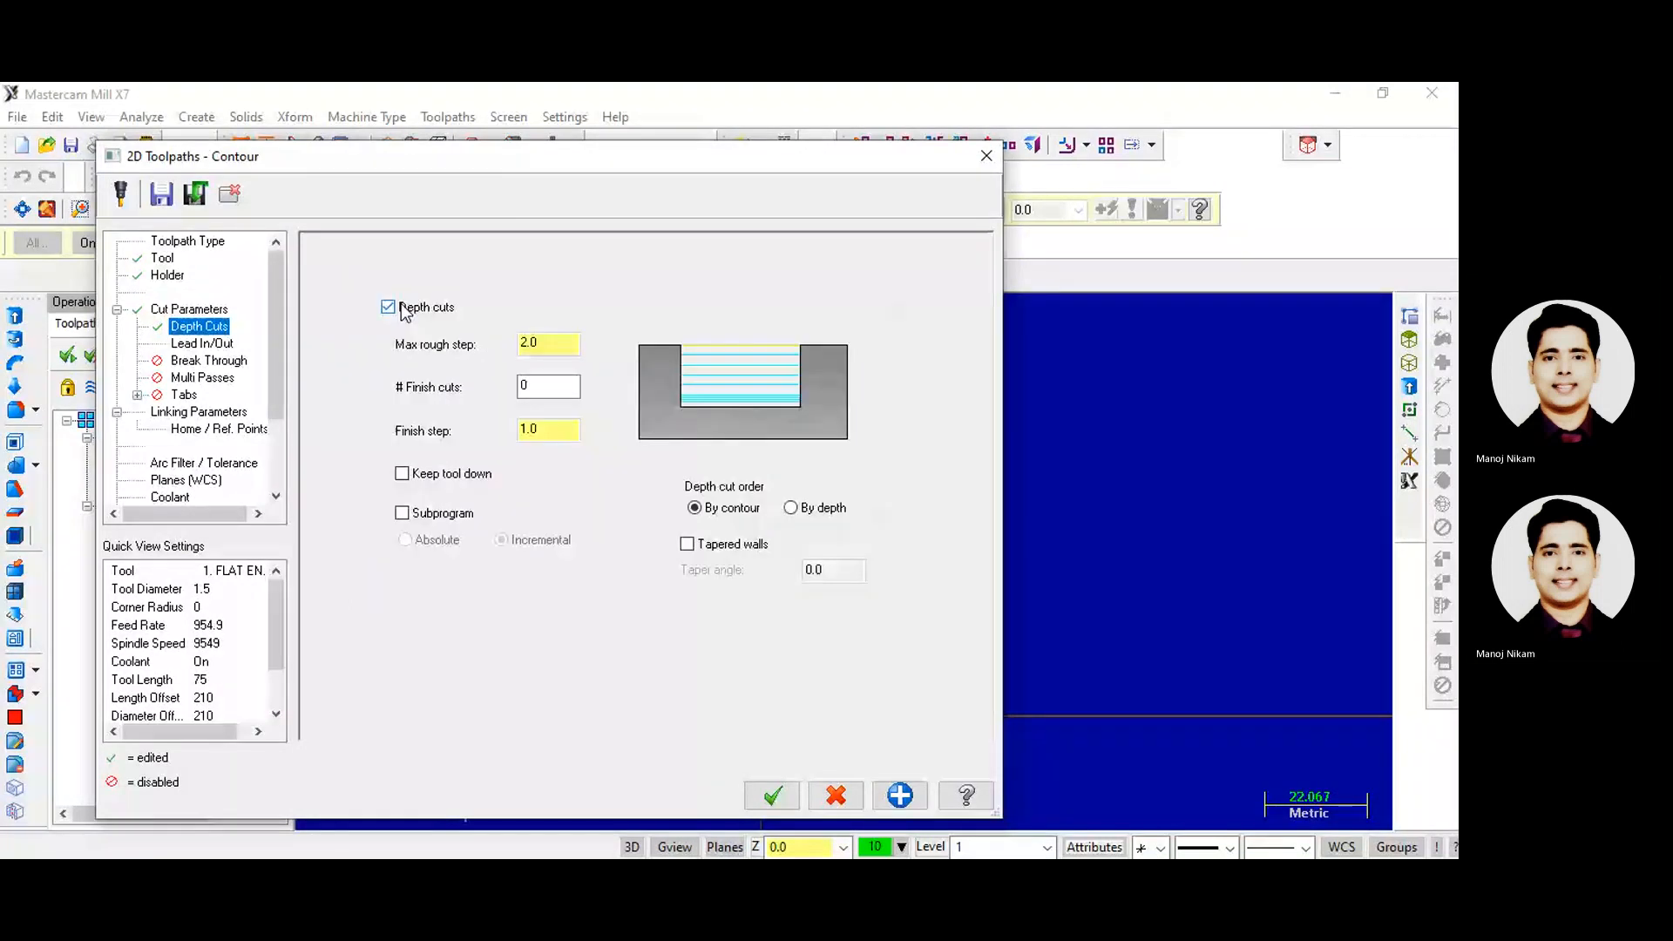
key("Tab")
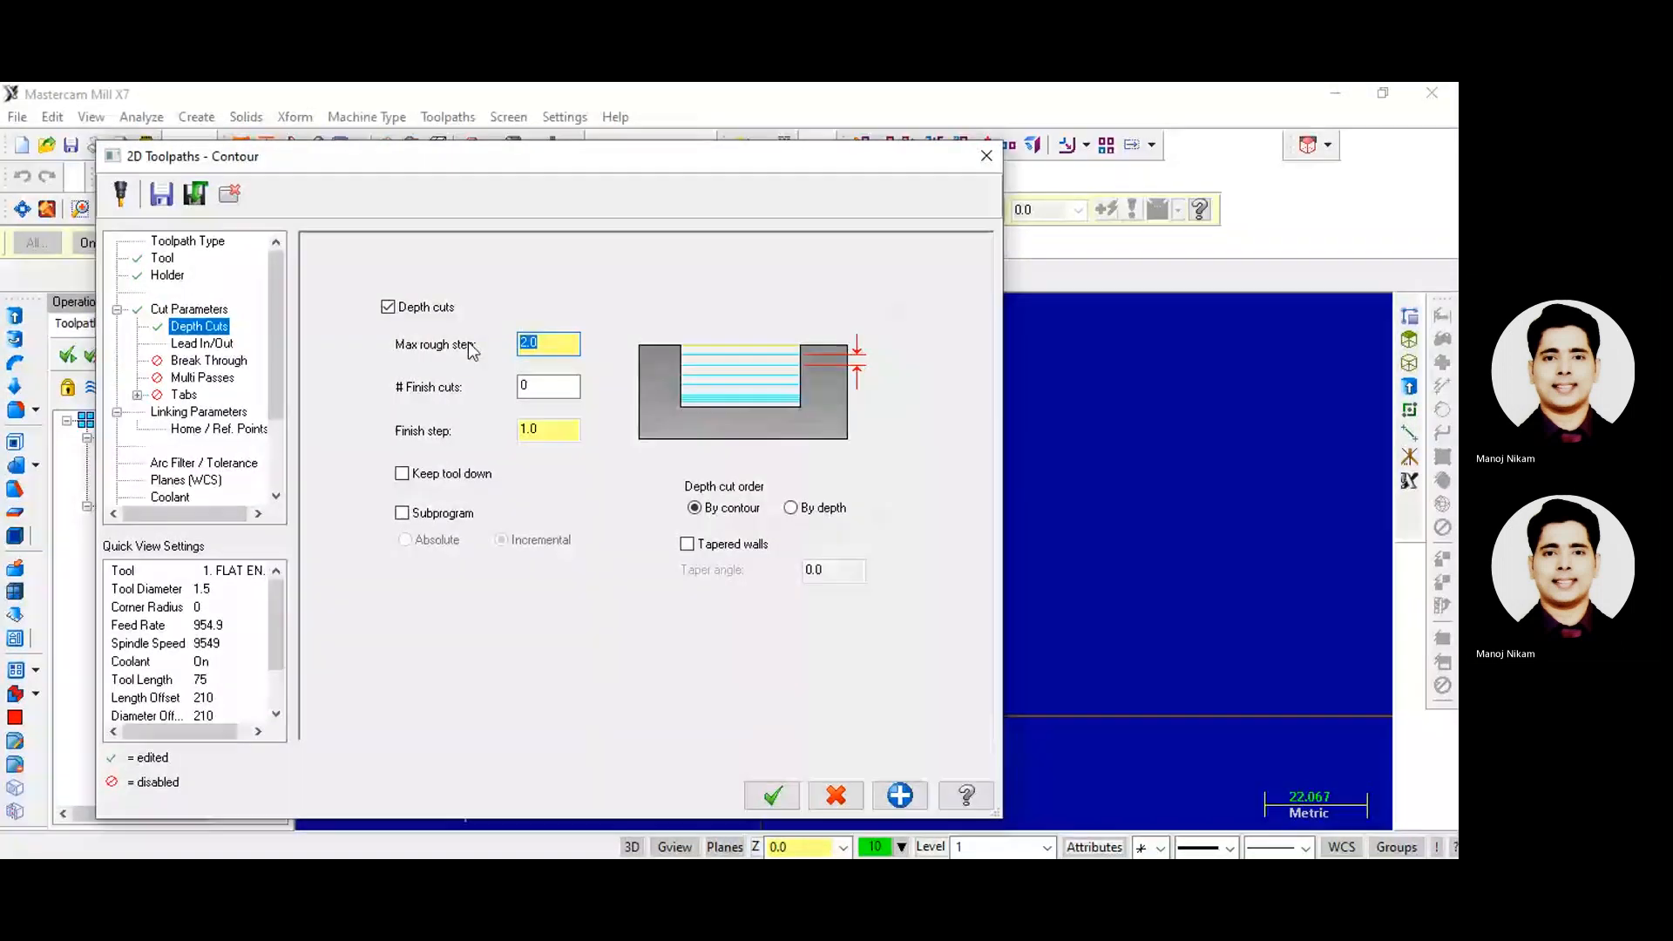
type("0.5")
left_click(204, 345)
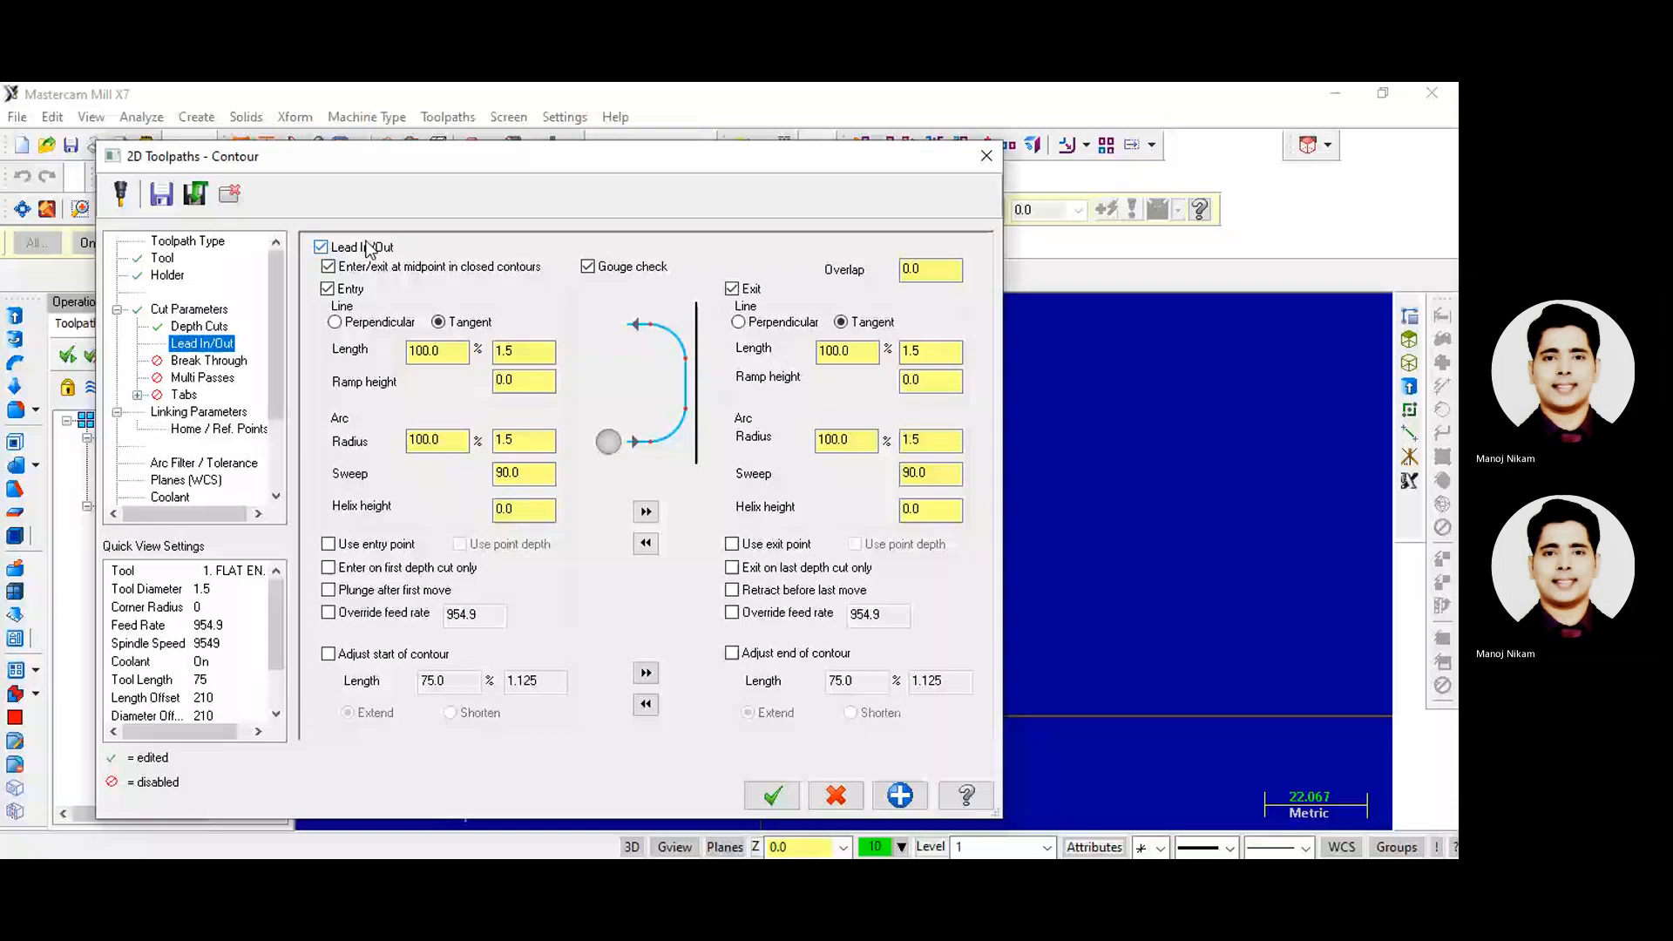
left_click(320, 247)
- Enable break through for the contour and set the break through amount to -1
left_click(202, 361)
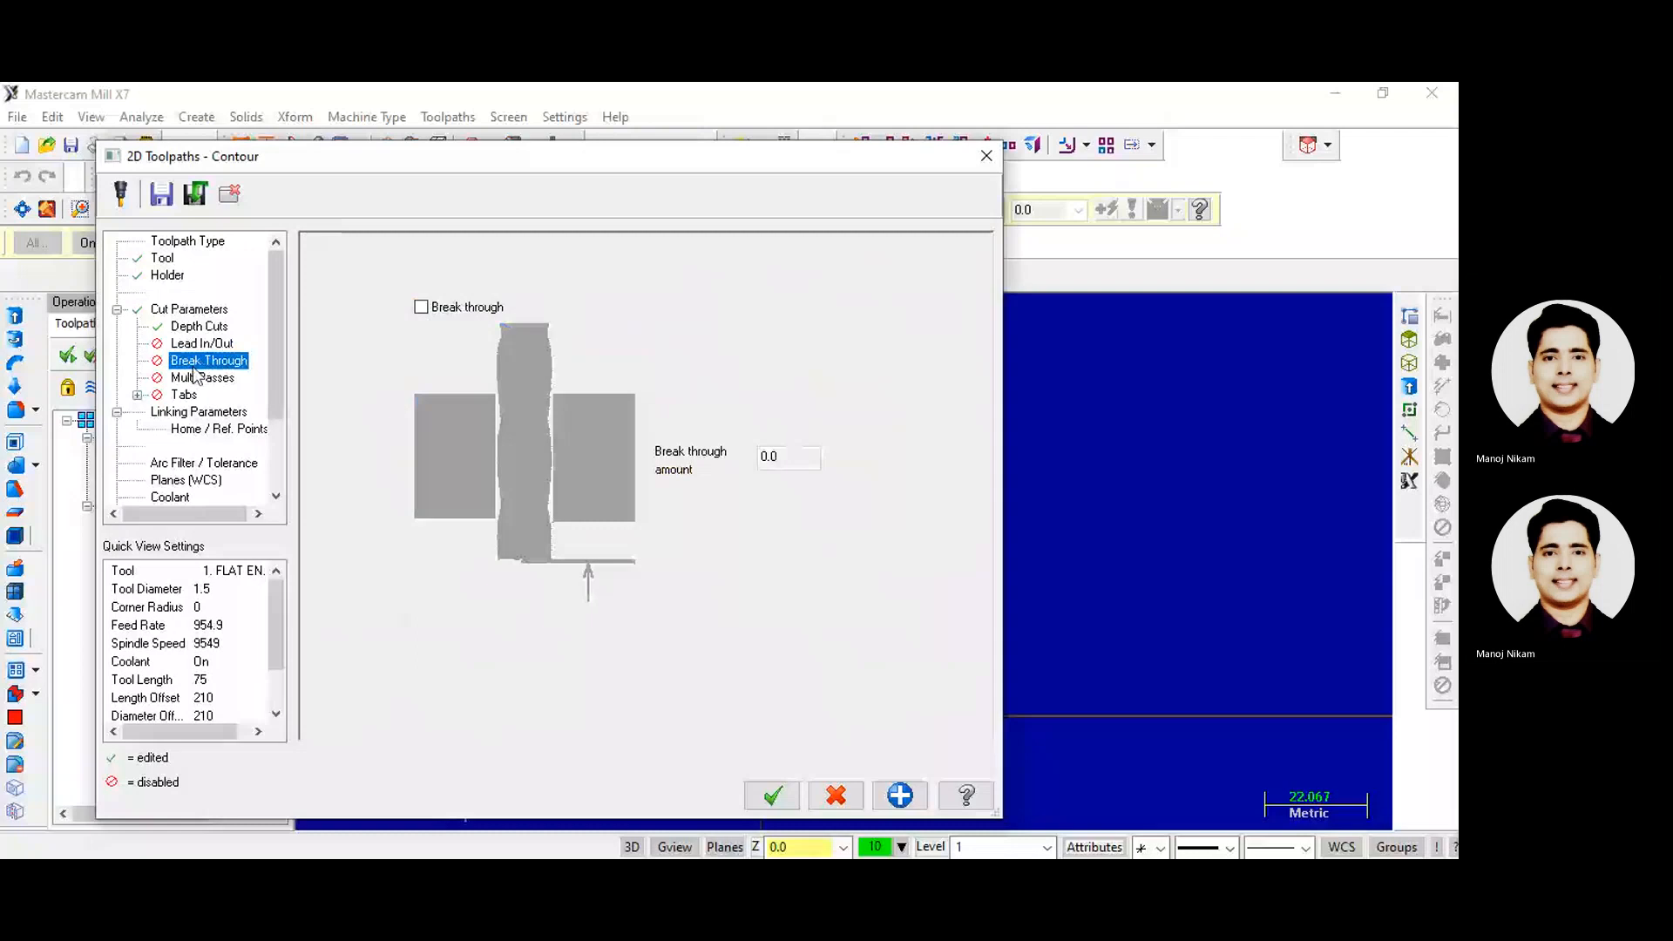
left_click(422, 308)
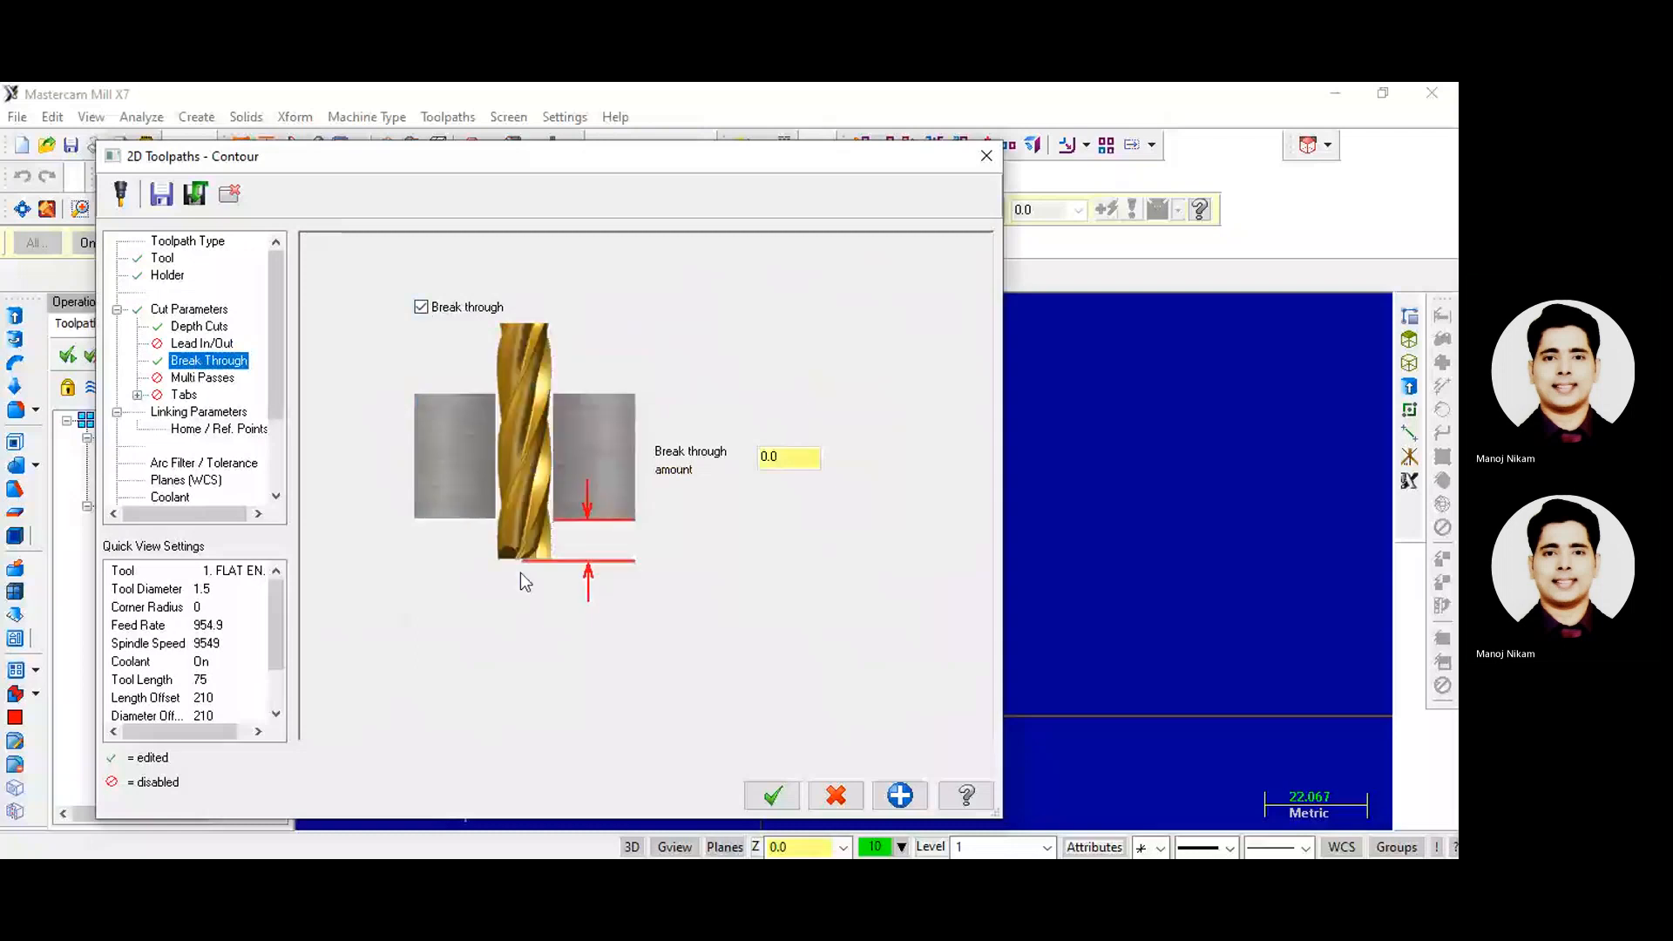
left_click(789, 457)
type("-1")
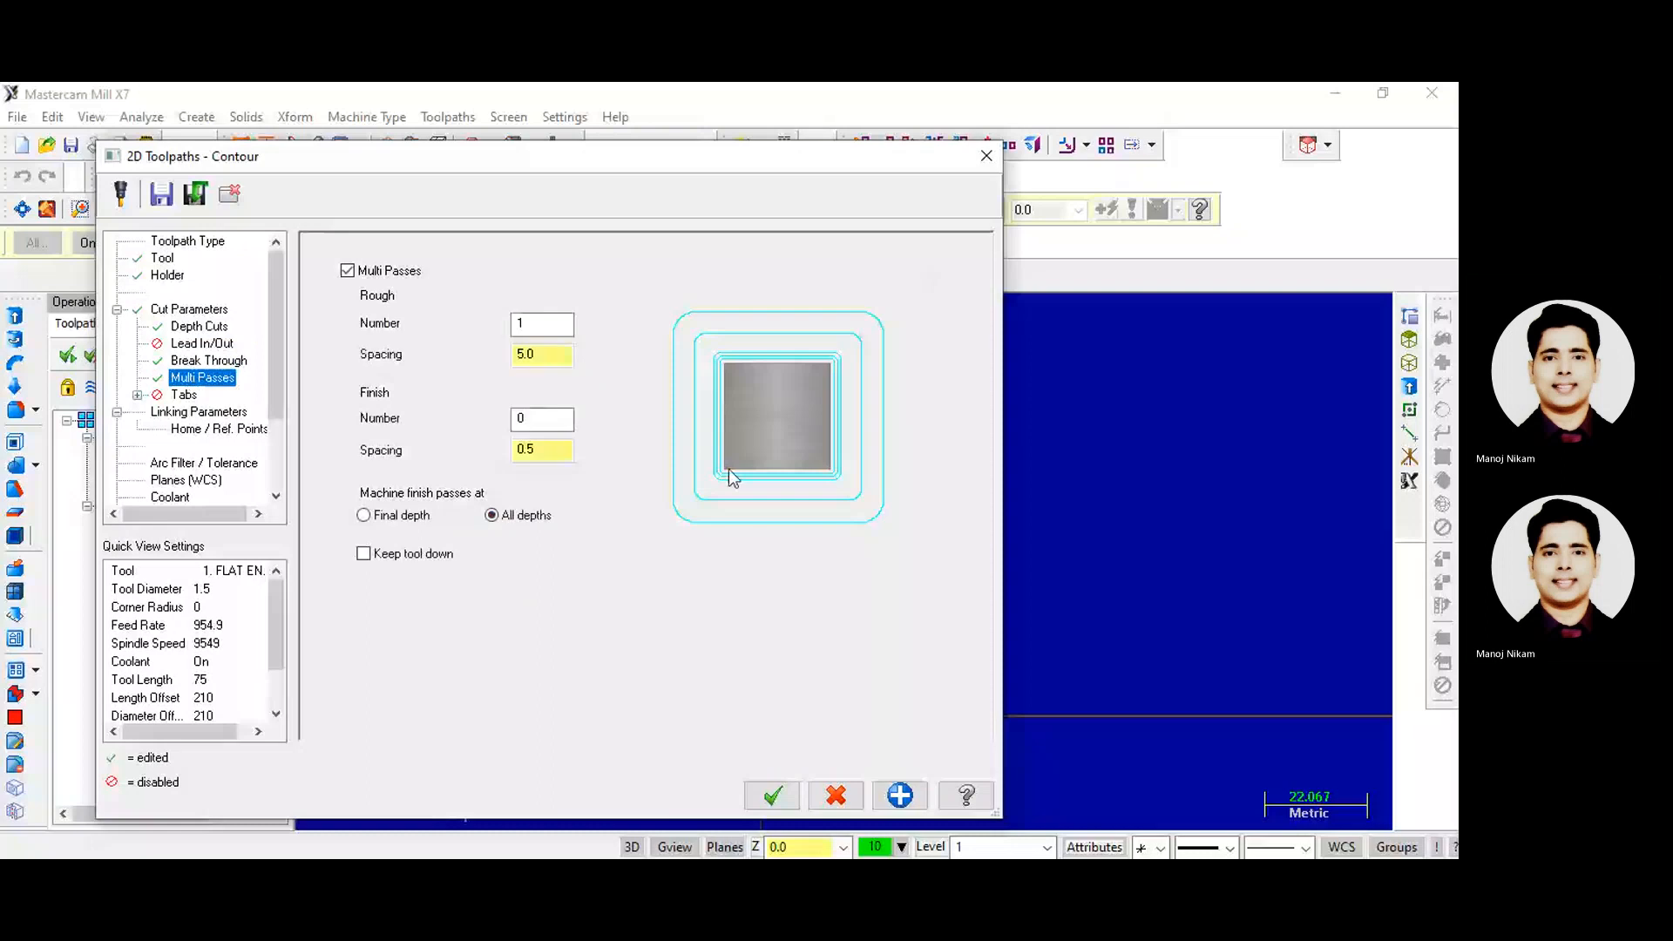
- Configure the contour's multi passes with 1 rough pass and a rough spacing of 0.5
left_click(545, 327)
key("Tab")
type("0.5")
left_click(552, 322)
- In the linking parameters, set the top of stock to 1 as an incremental value, referencing the block's upper front edge
left_click(195, 413)
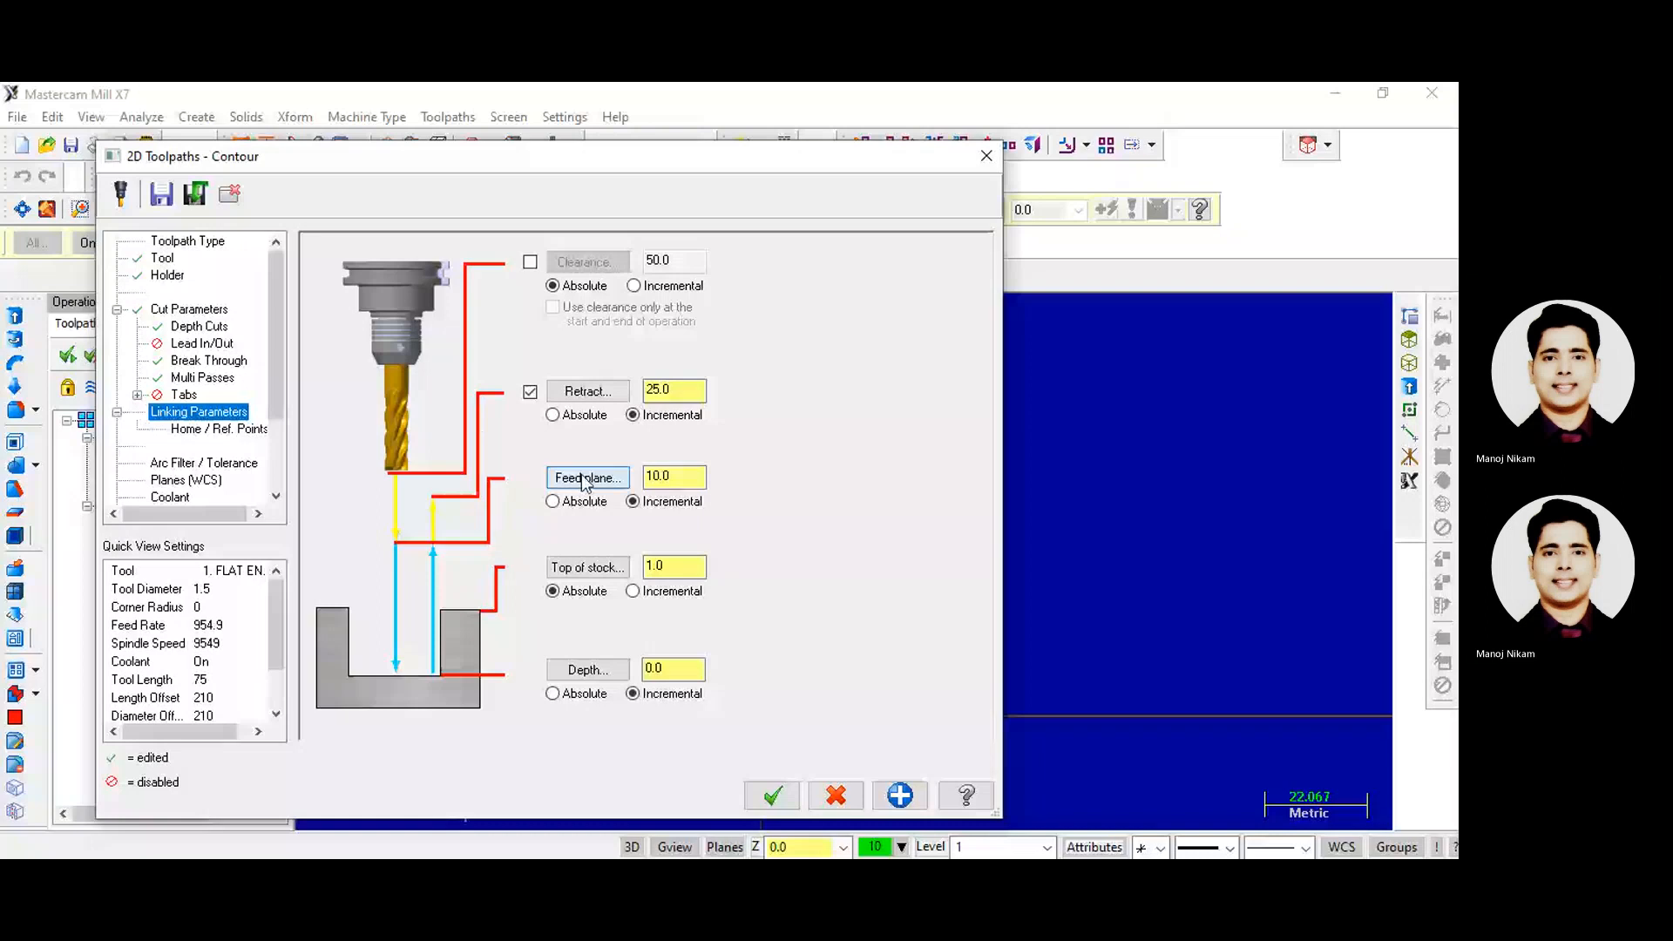
left_click(614, 569)
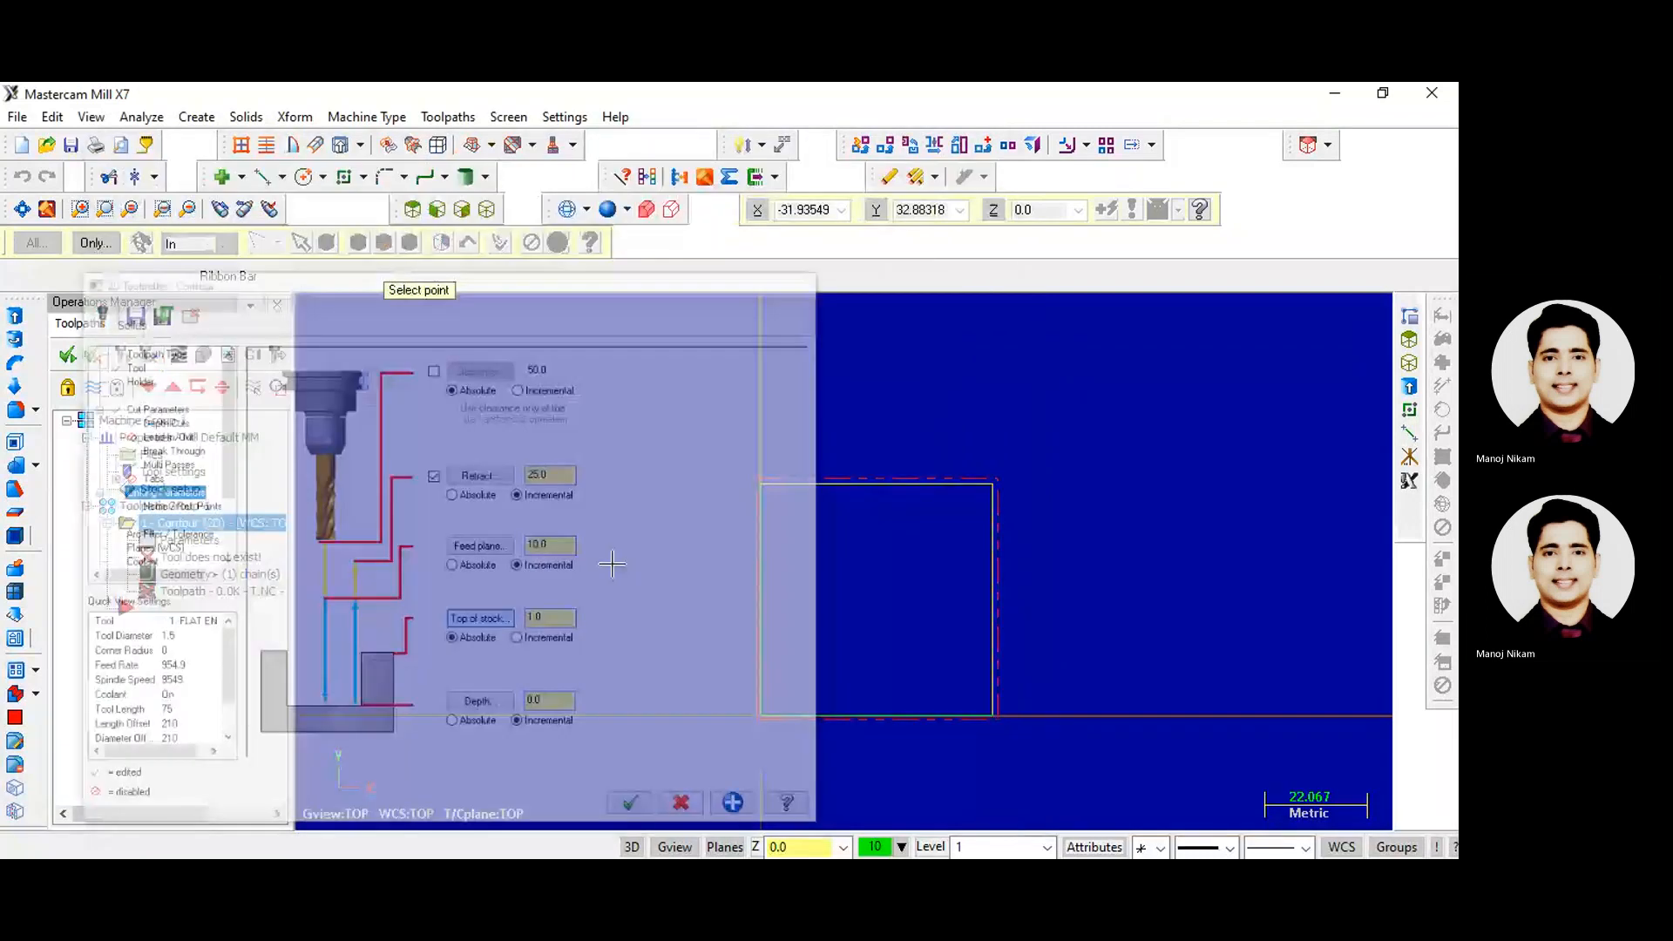
middle_click_drag(920, 683, 934, 595)
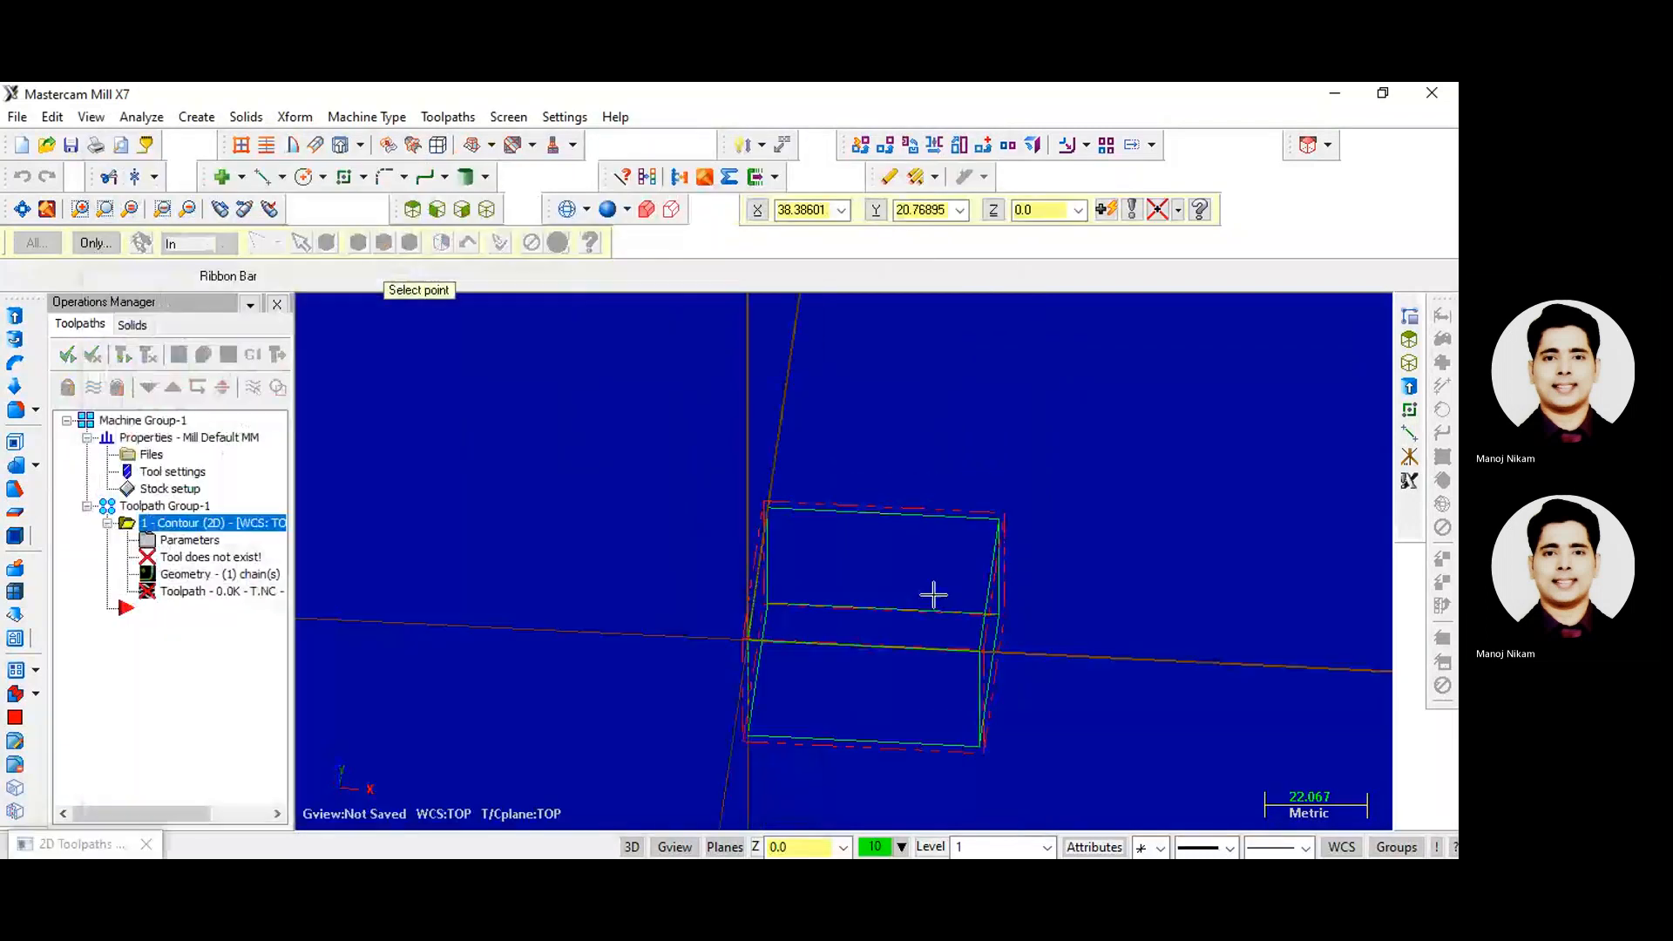
left_click(863, 650)
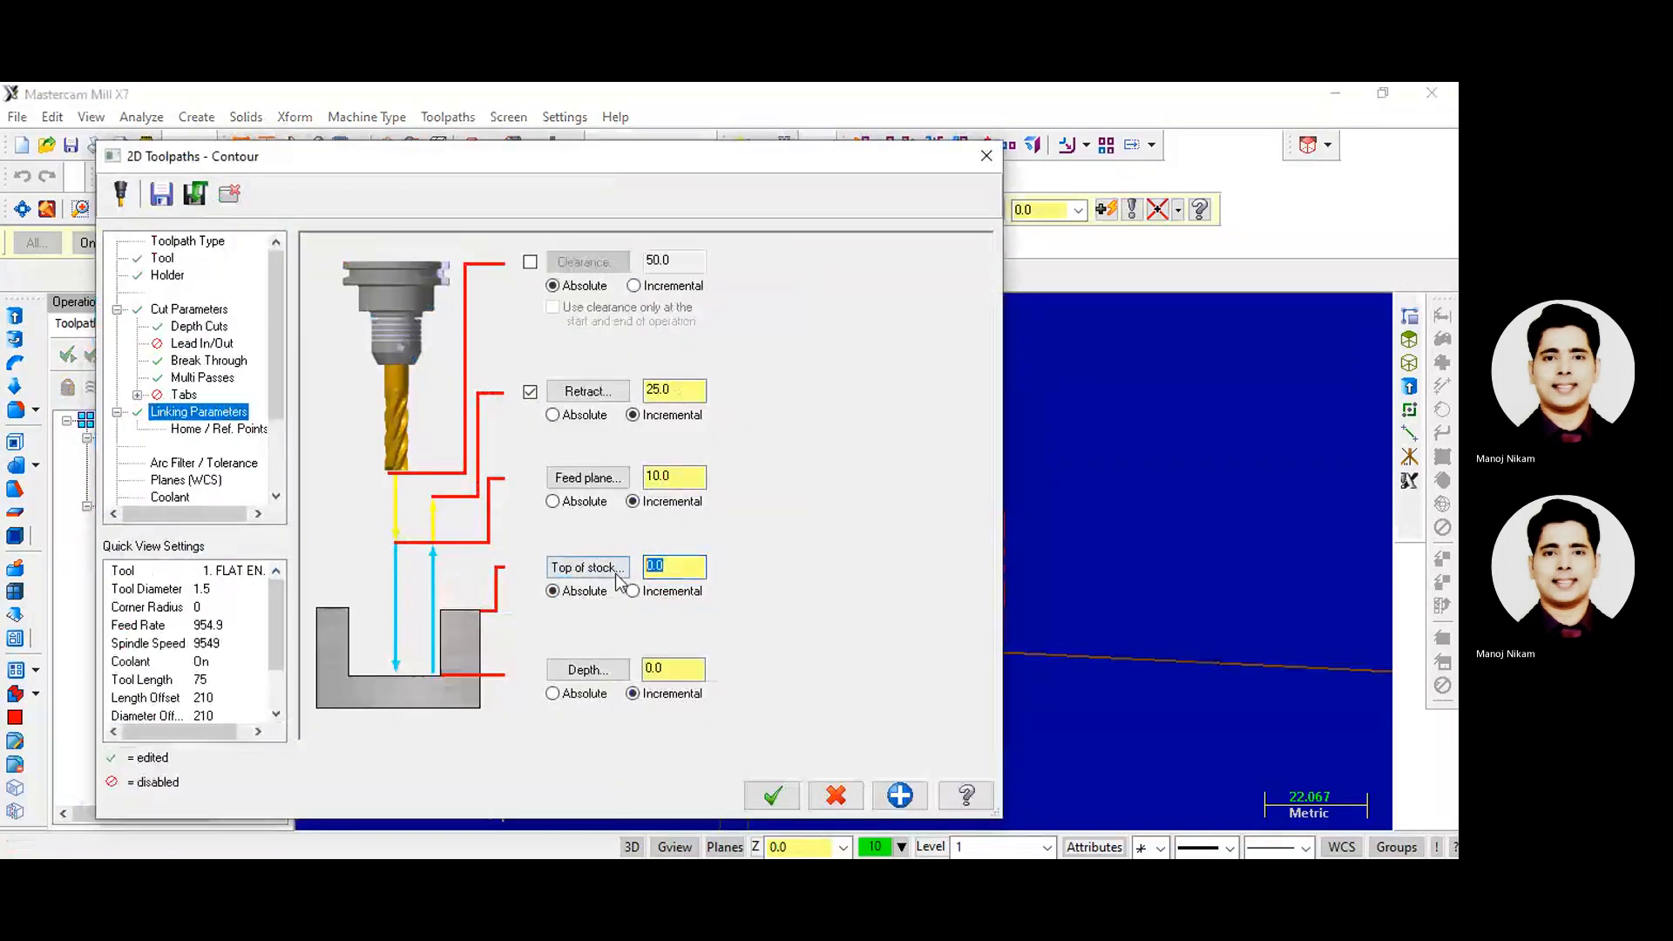
type("1")
left_click(688, 599)
- Pick the contour depth from the block's lower front edge, re-enter it as a negative incremental value, and generate the toolpath
left_click(590, 670)
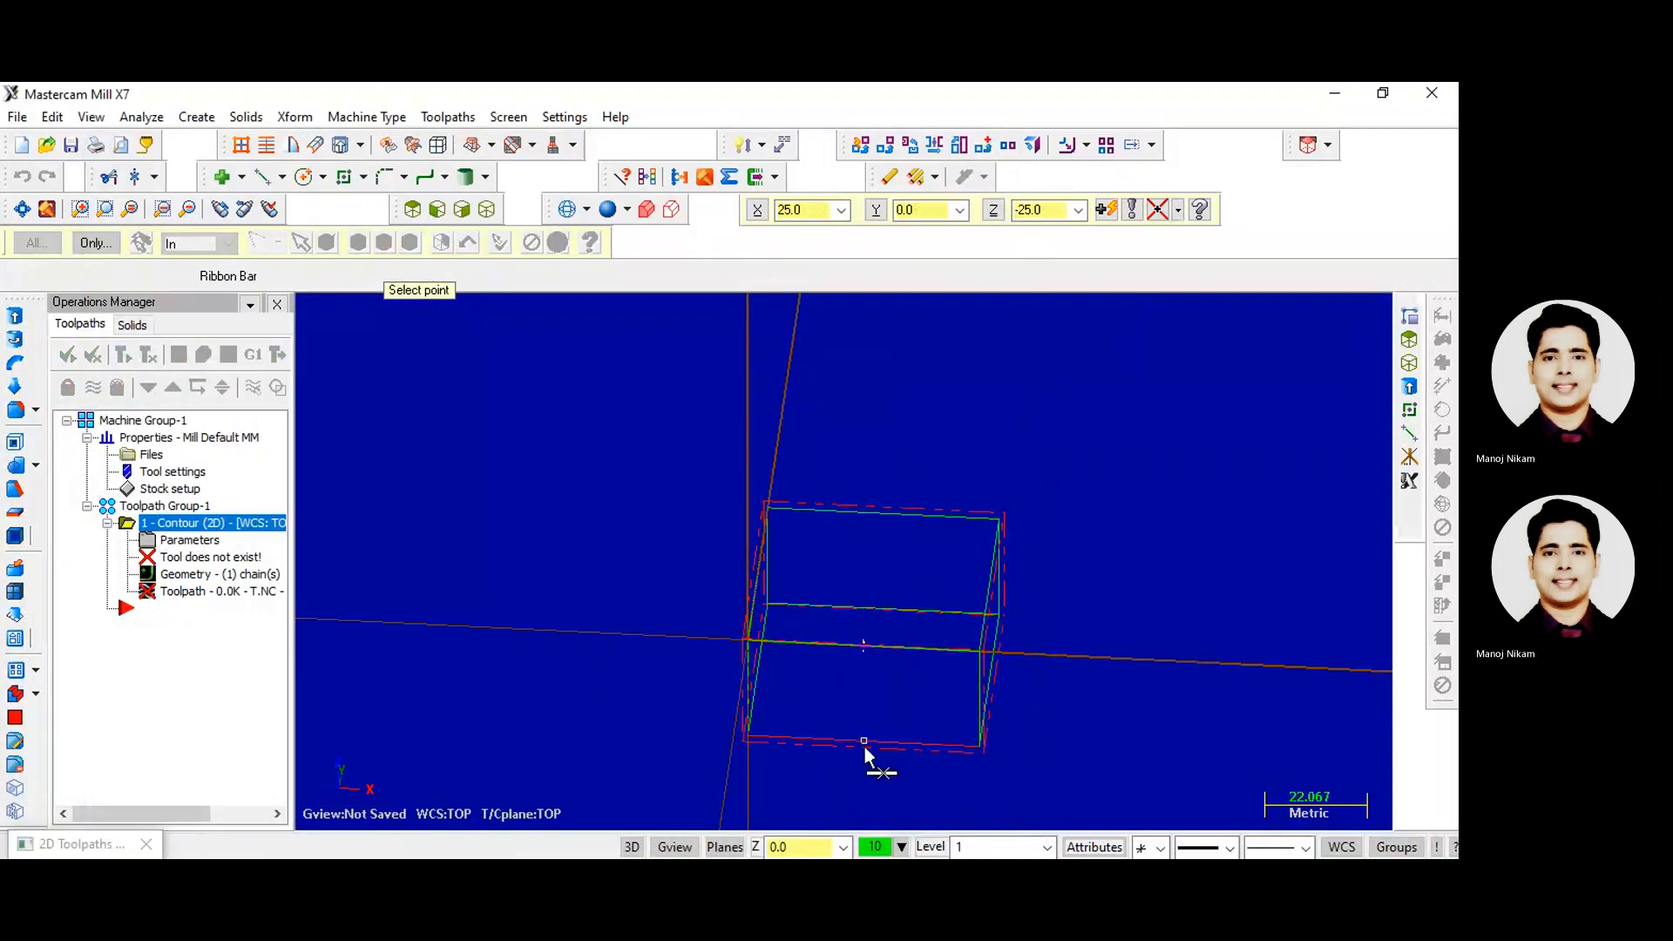
left_click(869, 745)
left_click_drag(682, 669, 644, 665)
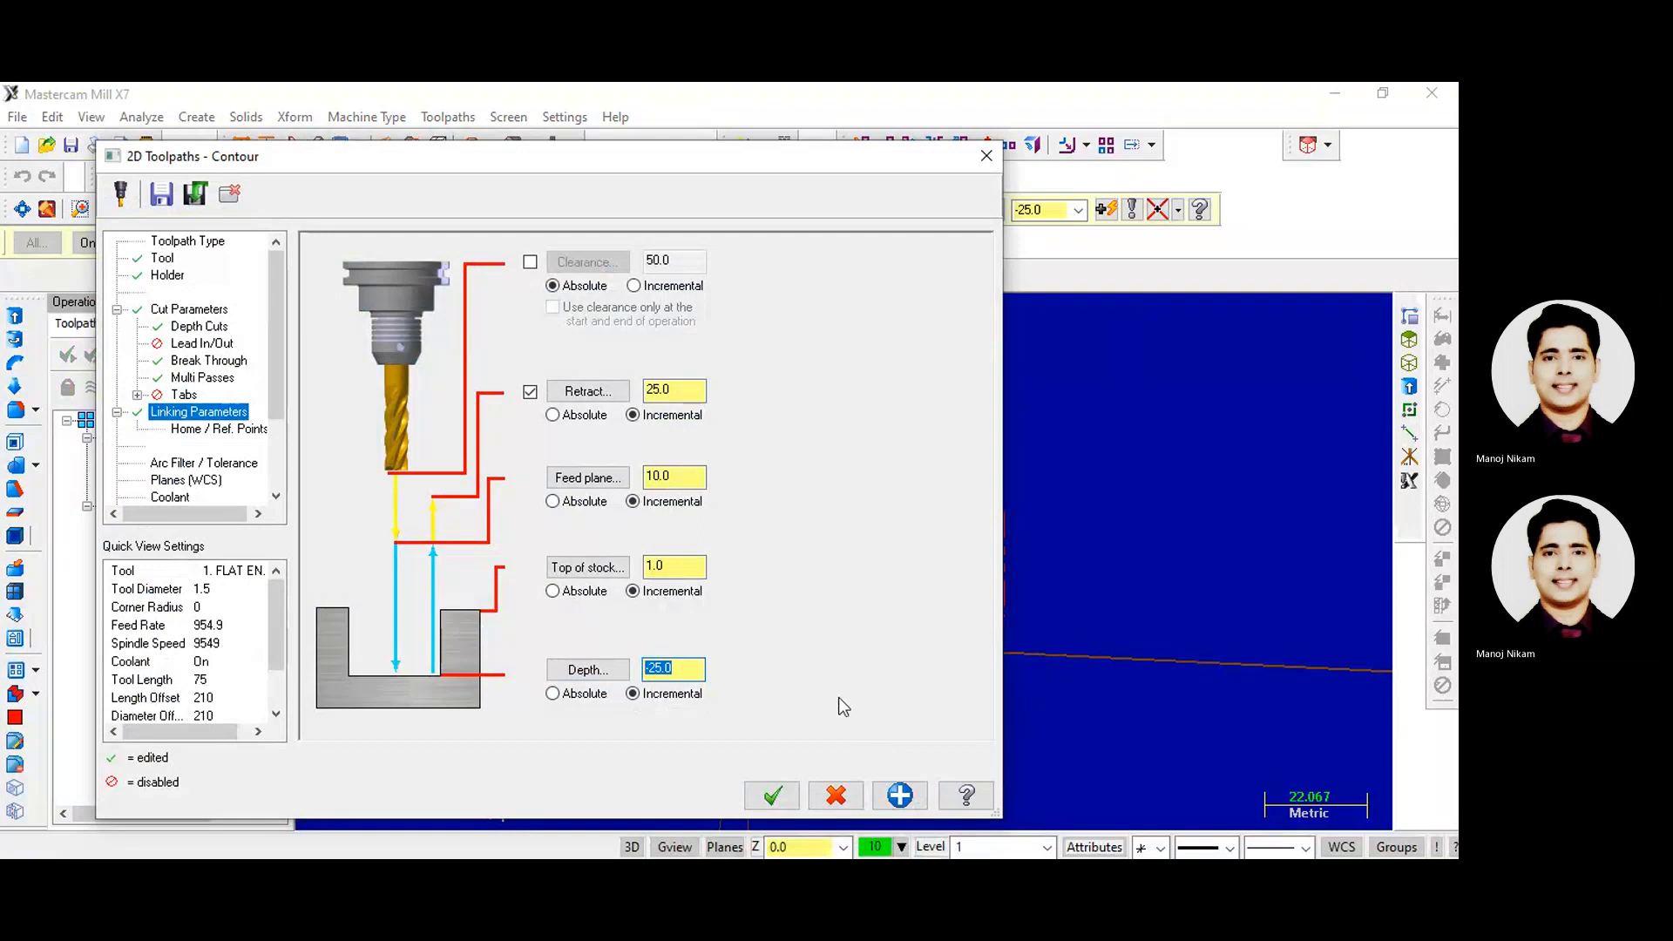
type("-2")
key("Return")
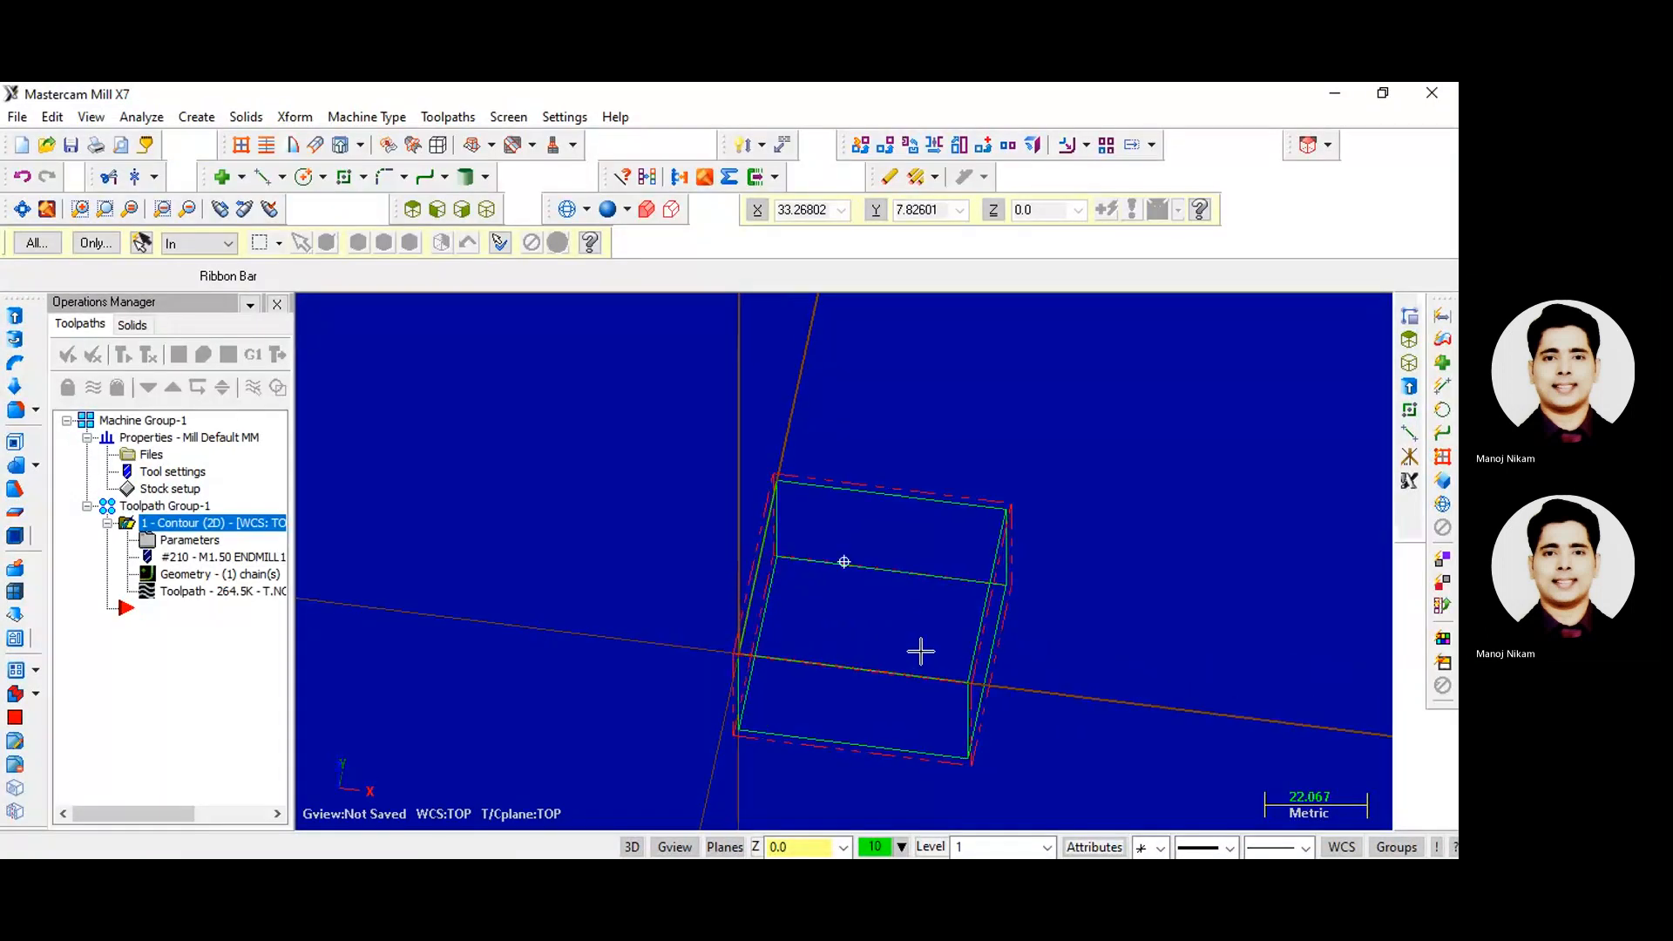
middle_click_drag(921, 650, 924, 652)
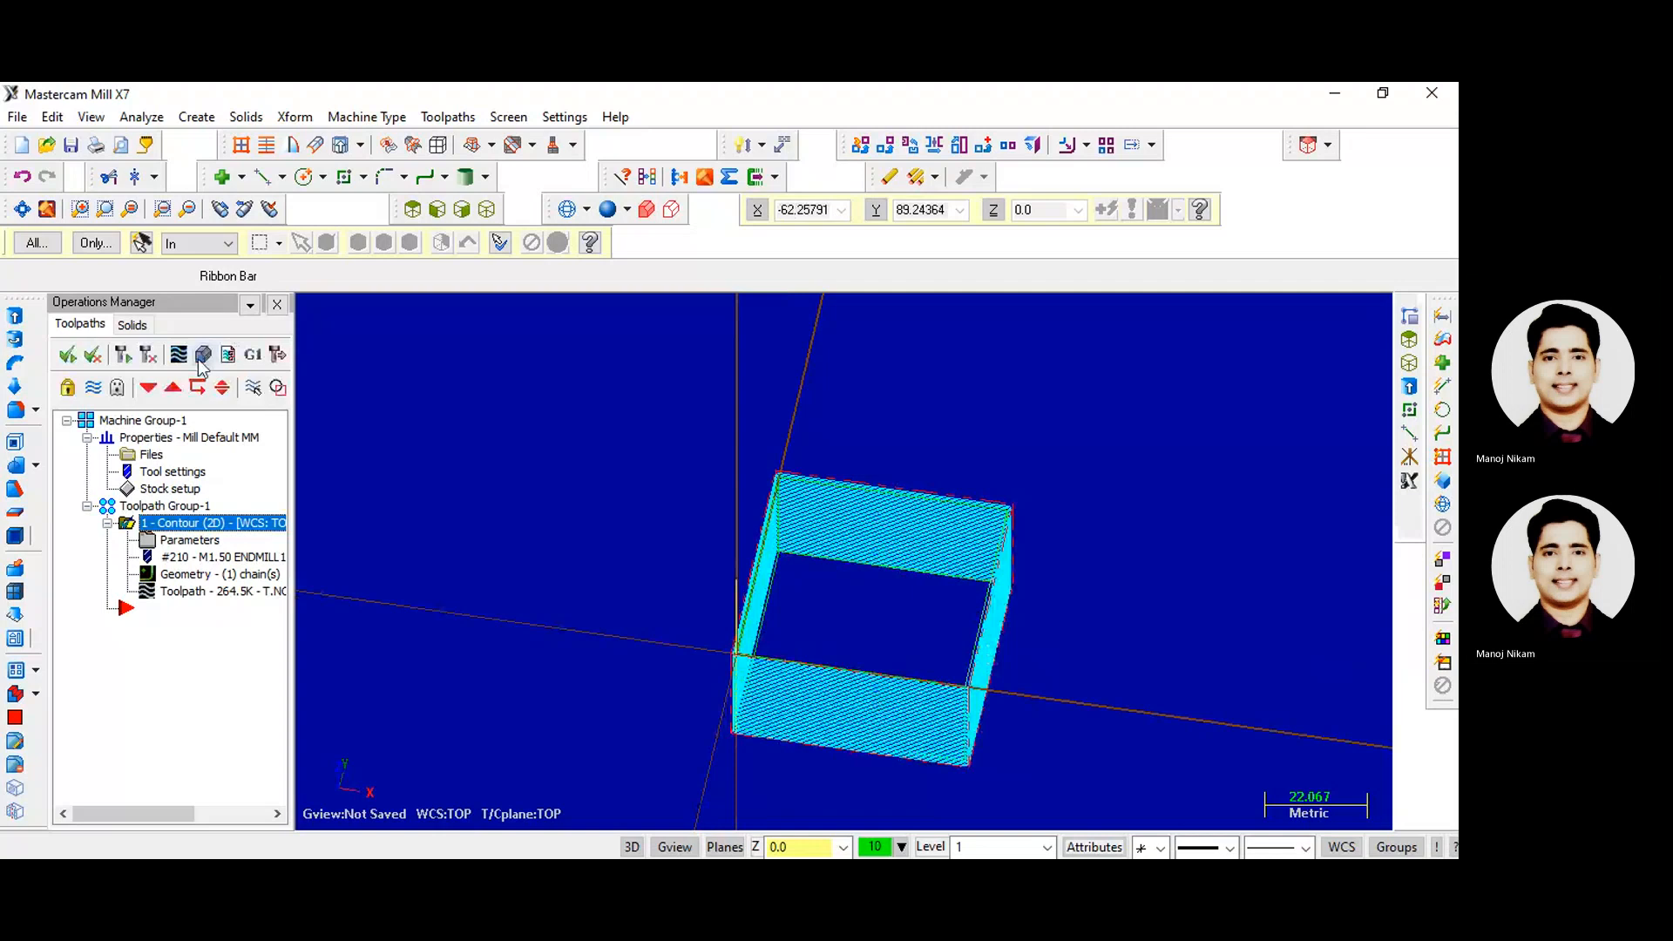
- Run the verification simulation of the contour toolpath and dismiss the undercut notice
left_click(200, 356)
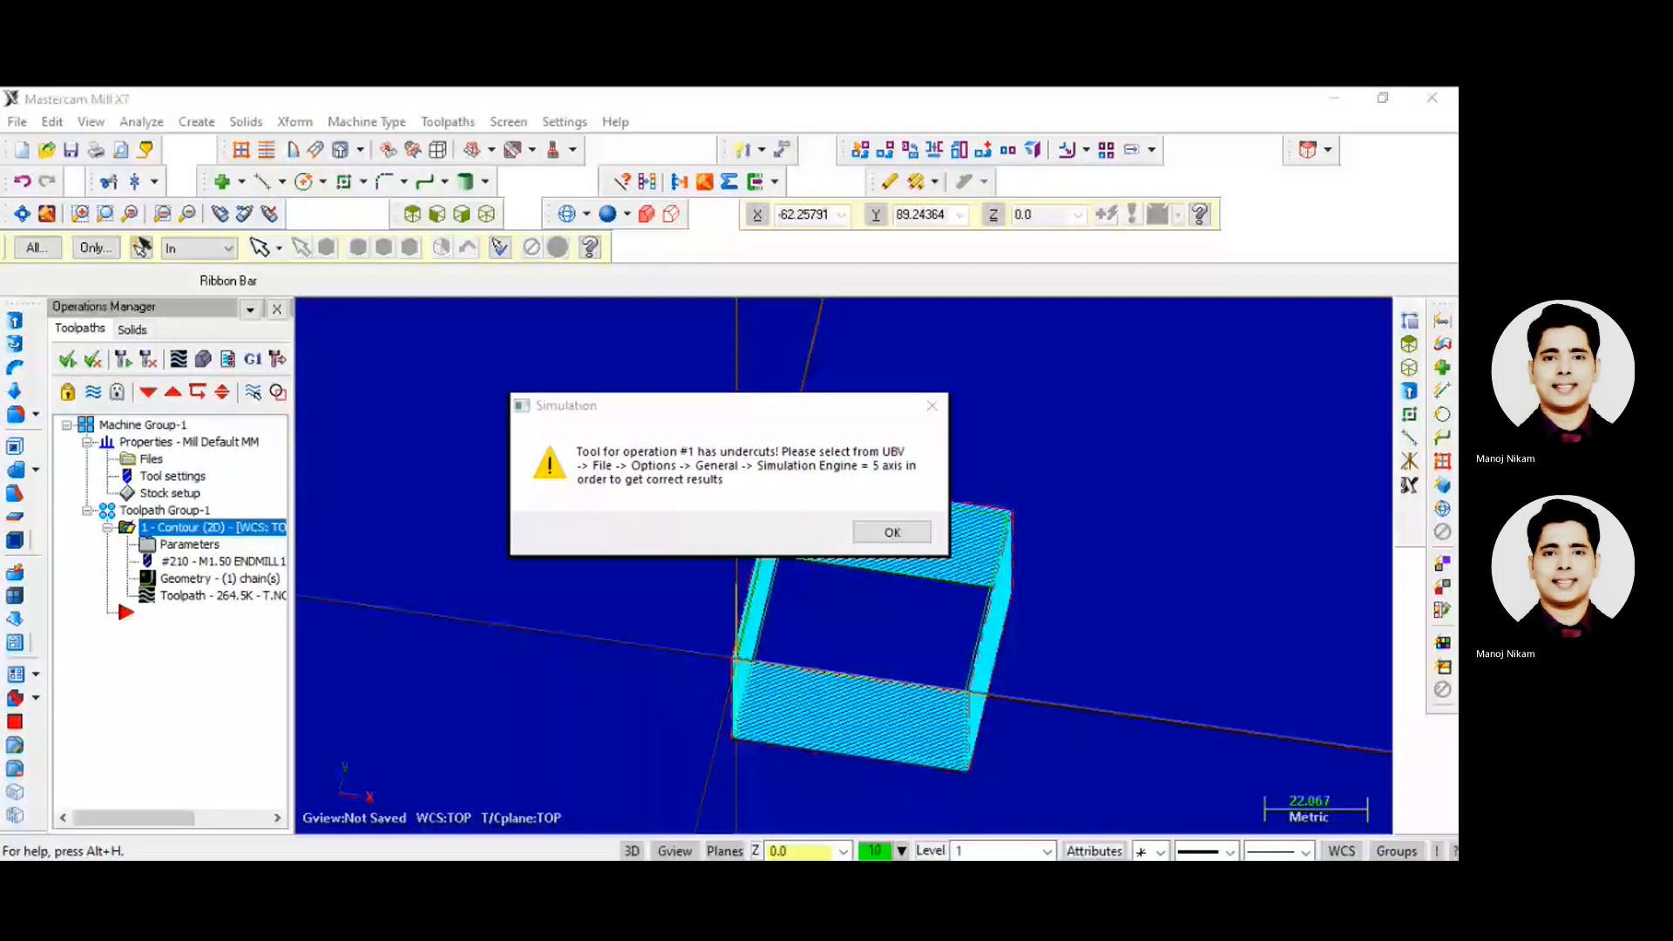
left_click(897, 531)
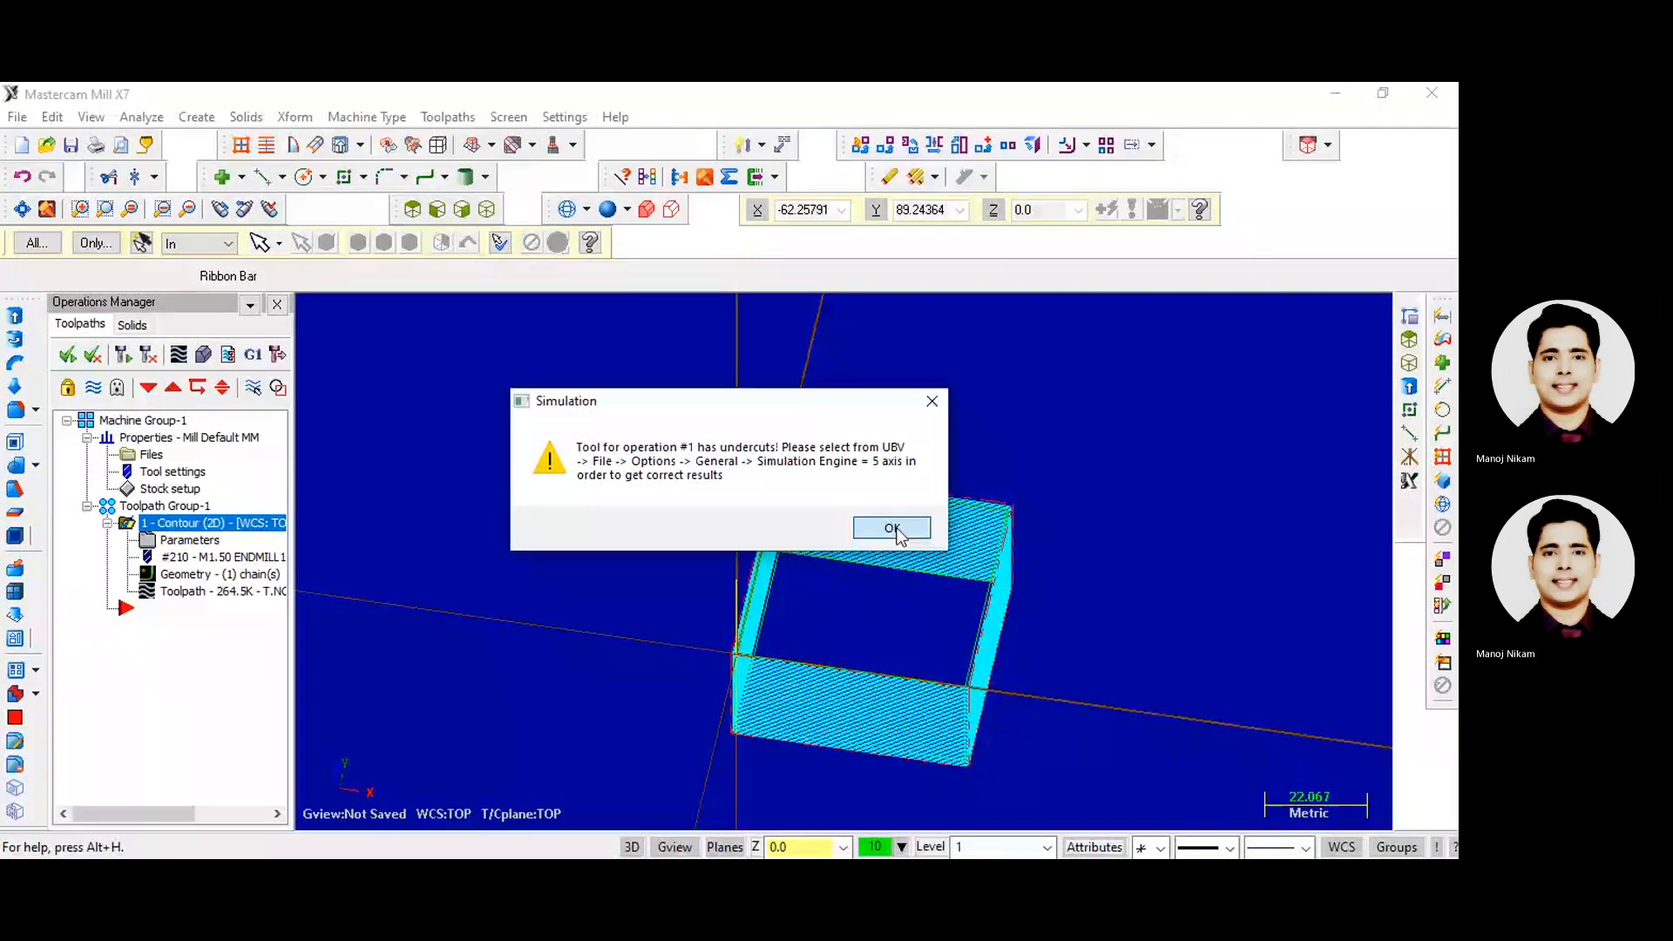
left_click(893, 529)
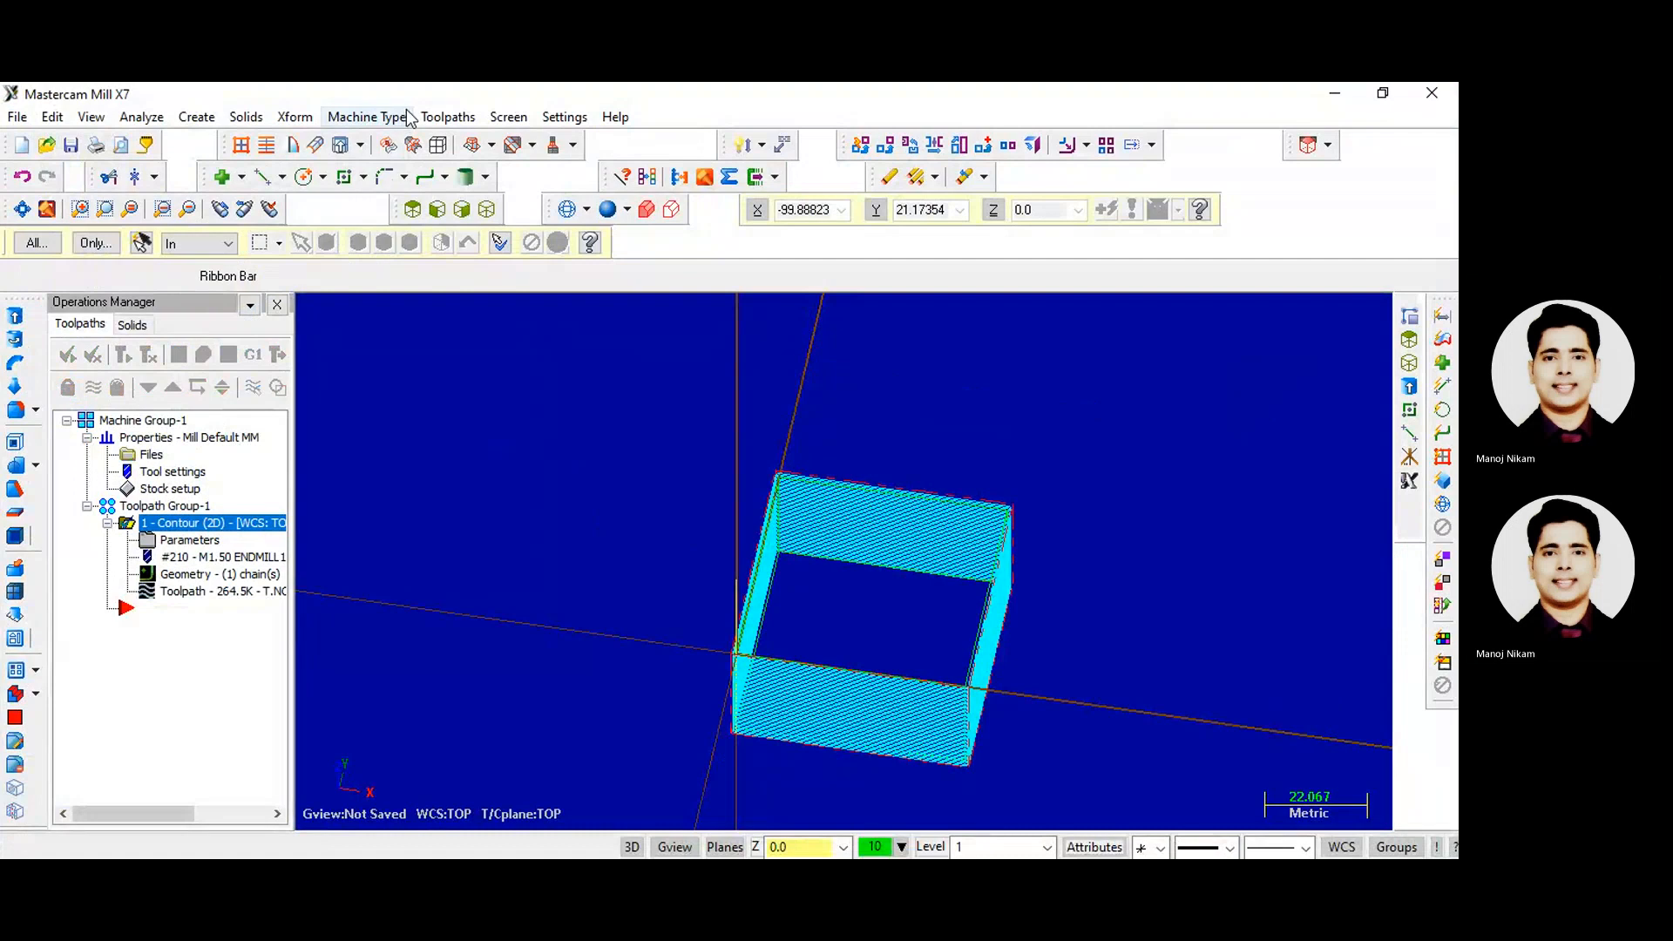
- Create a drill toolpath in the top view with one drill point inside the block's lower-left corner
left_click(447, 117)
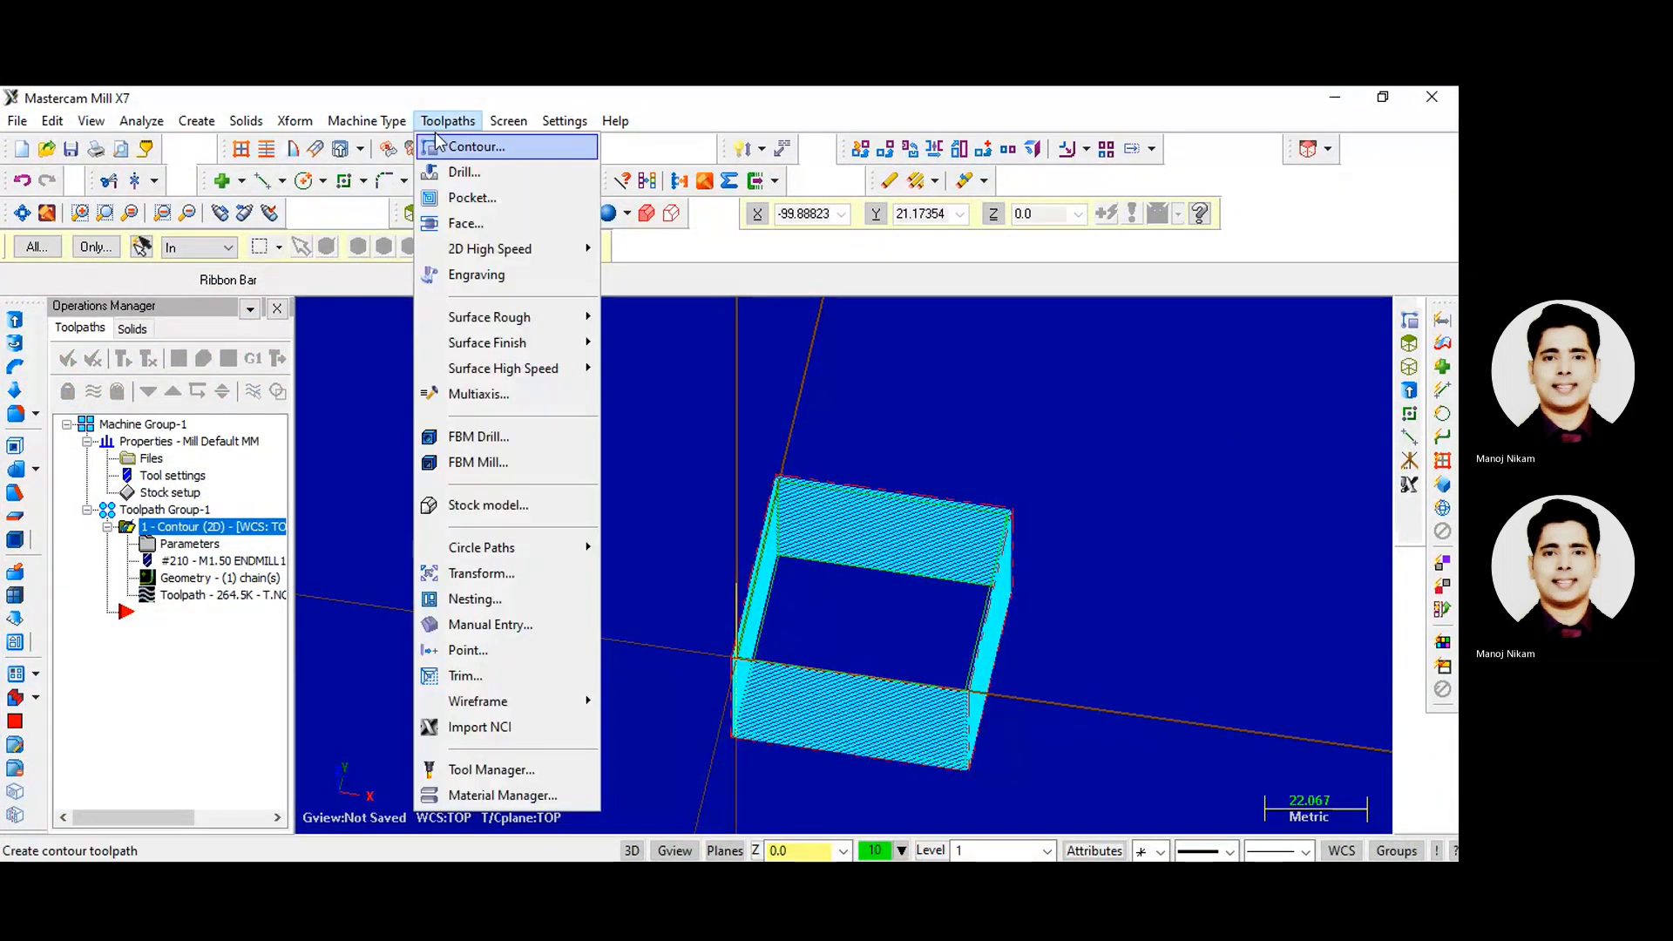
left_click(462, 173)
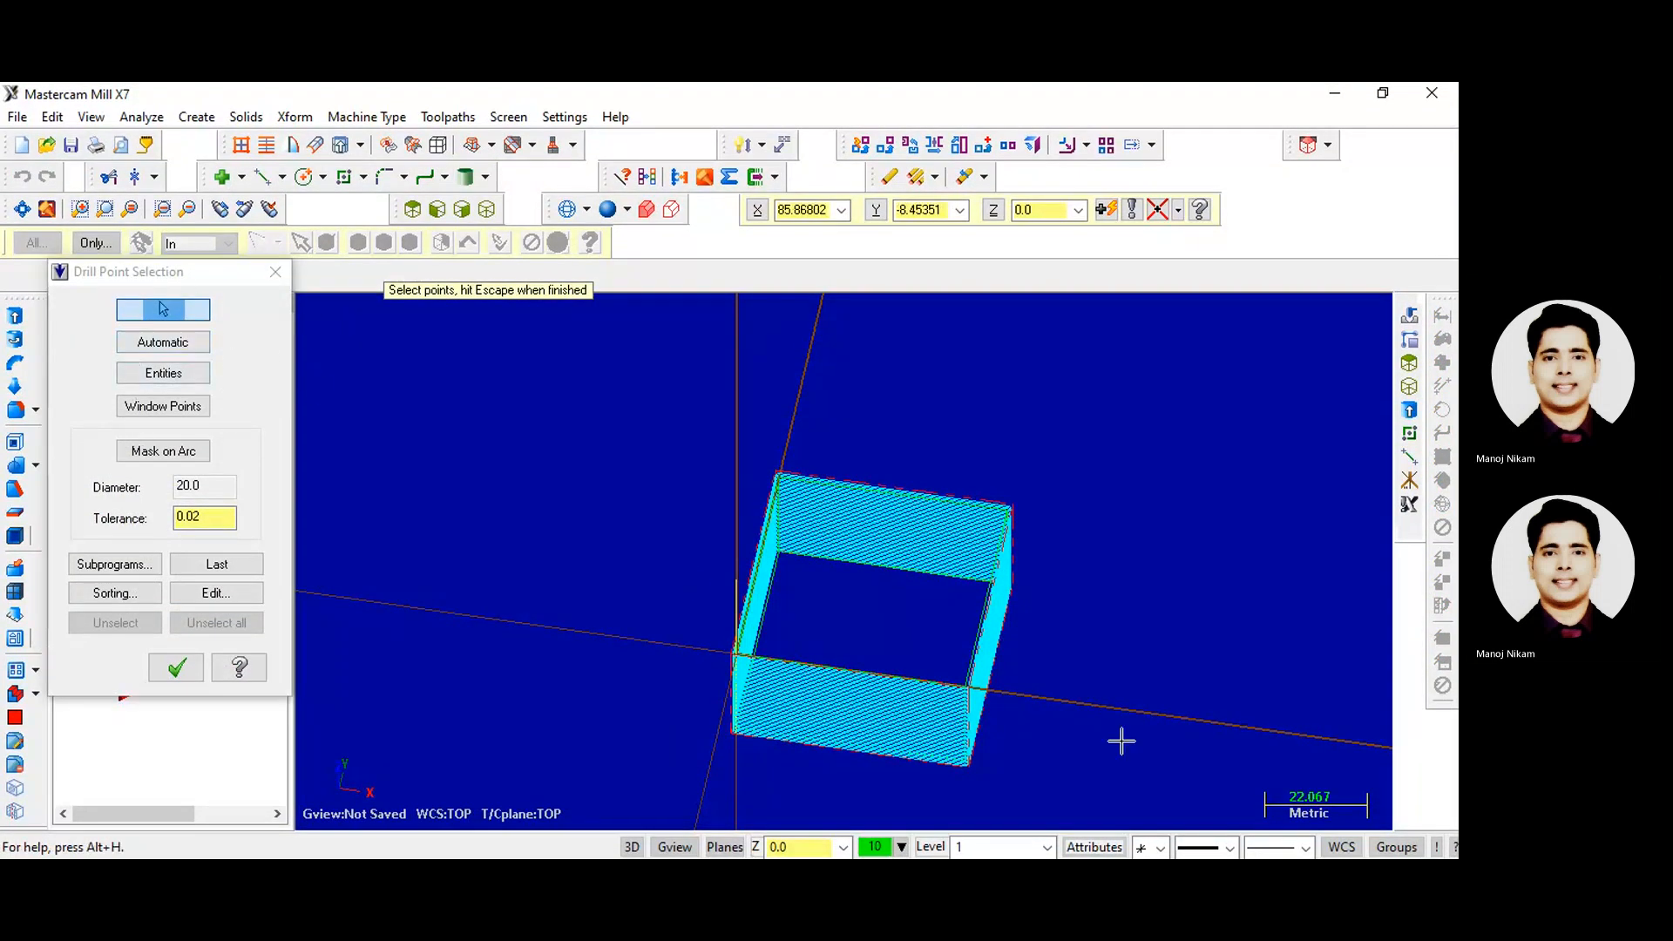
left_click(414, 212)
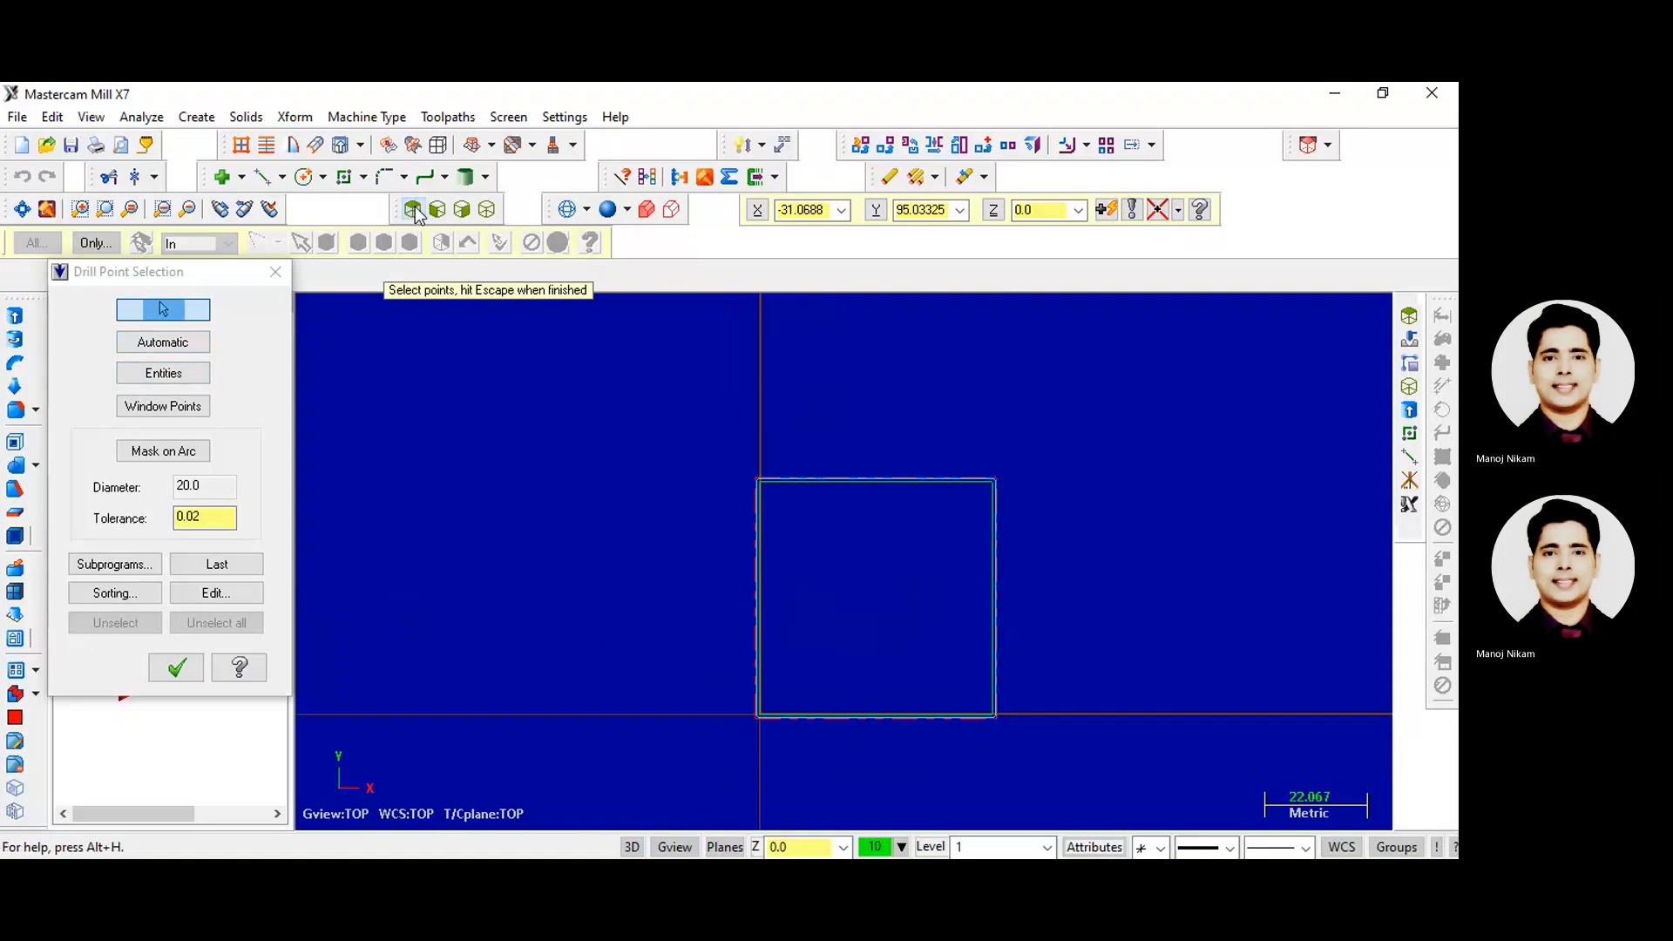
left_click(795, 682)
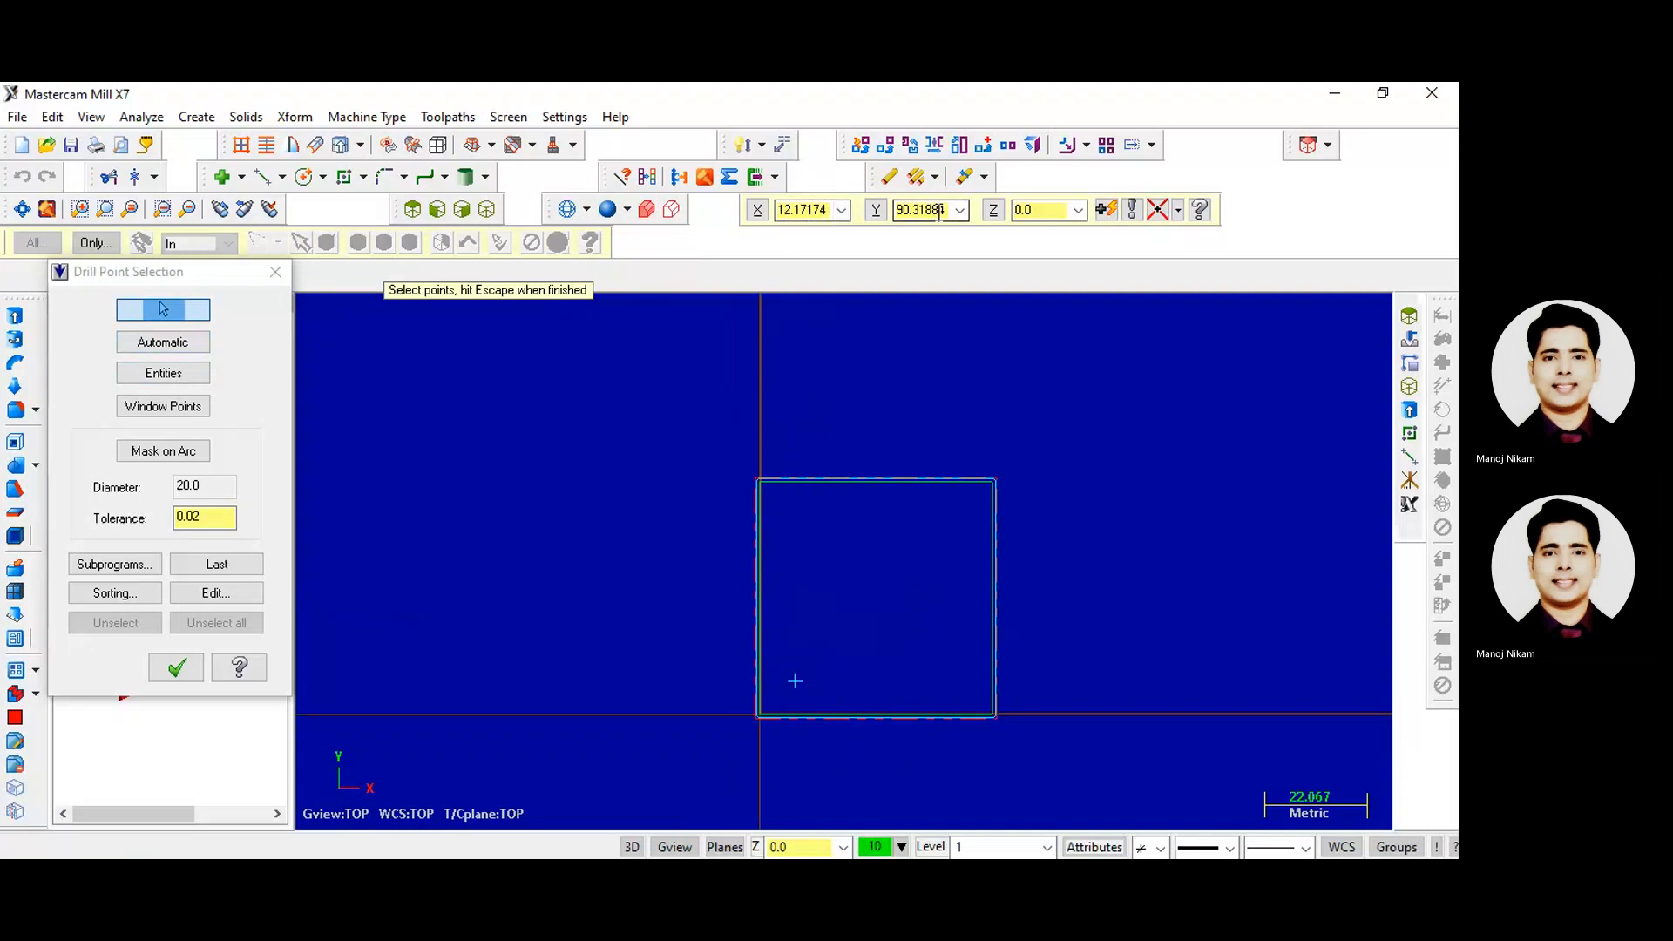
left_click(177, 672)
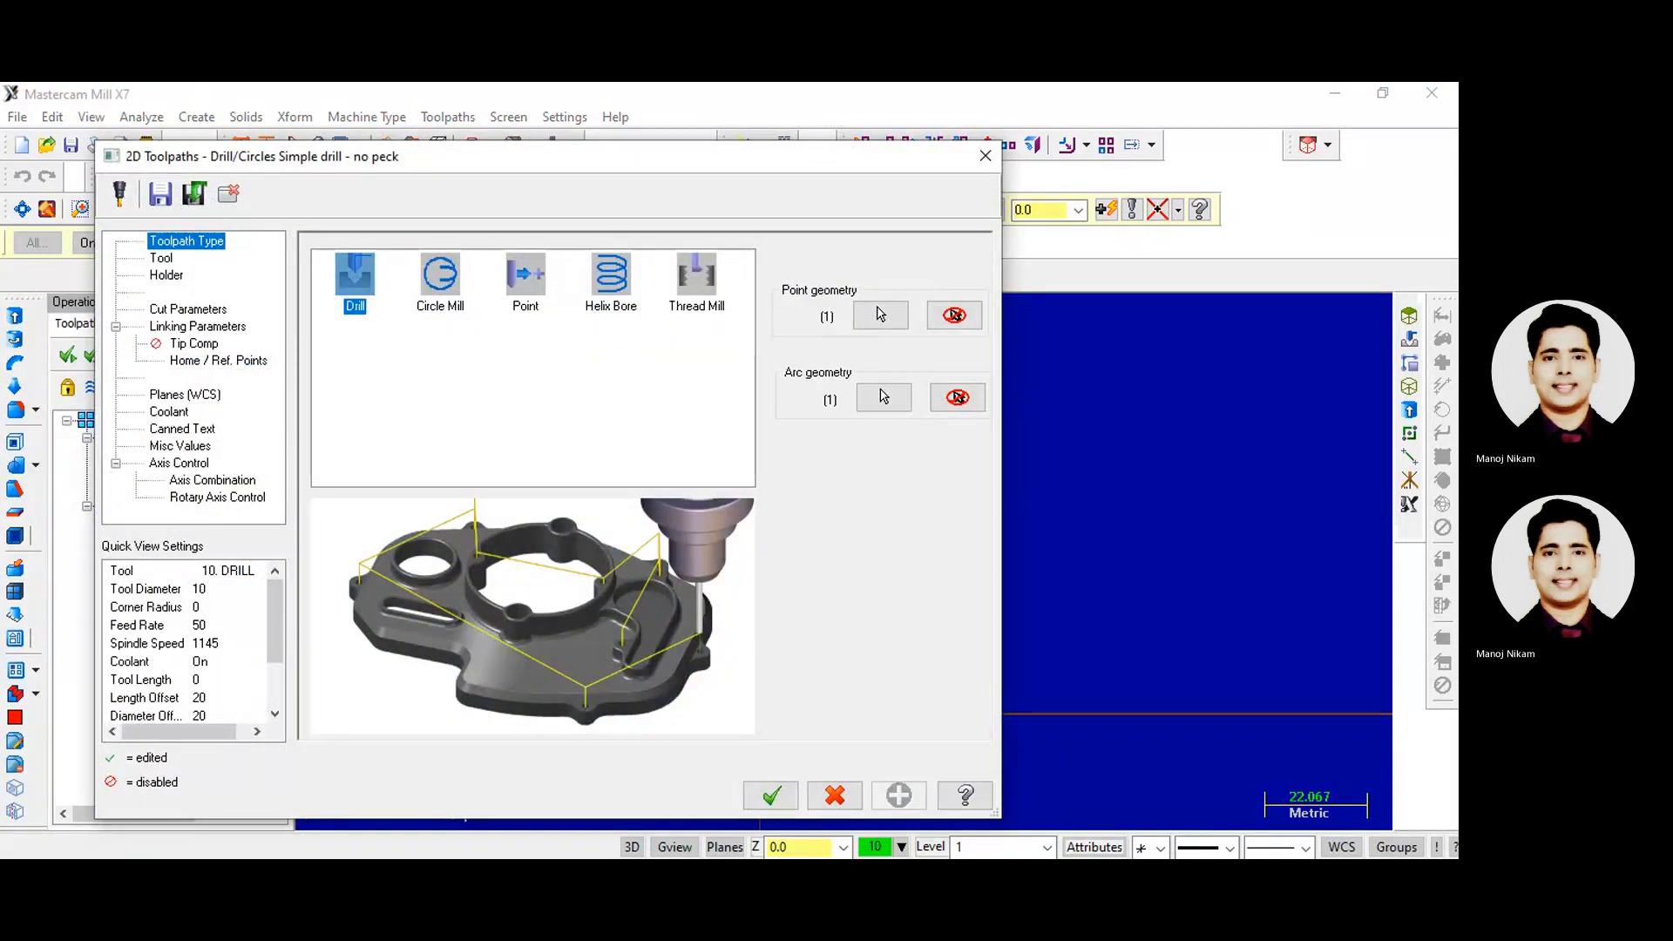
- Select the 1. DRILL tool with 1.0 diameter from the Mill_mm tool library for the drill toolpath
left_click(161, 258)
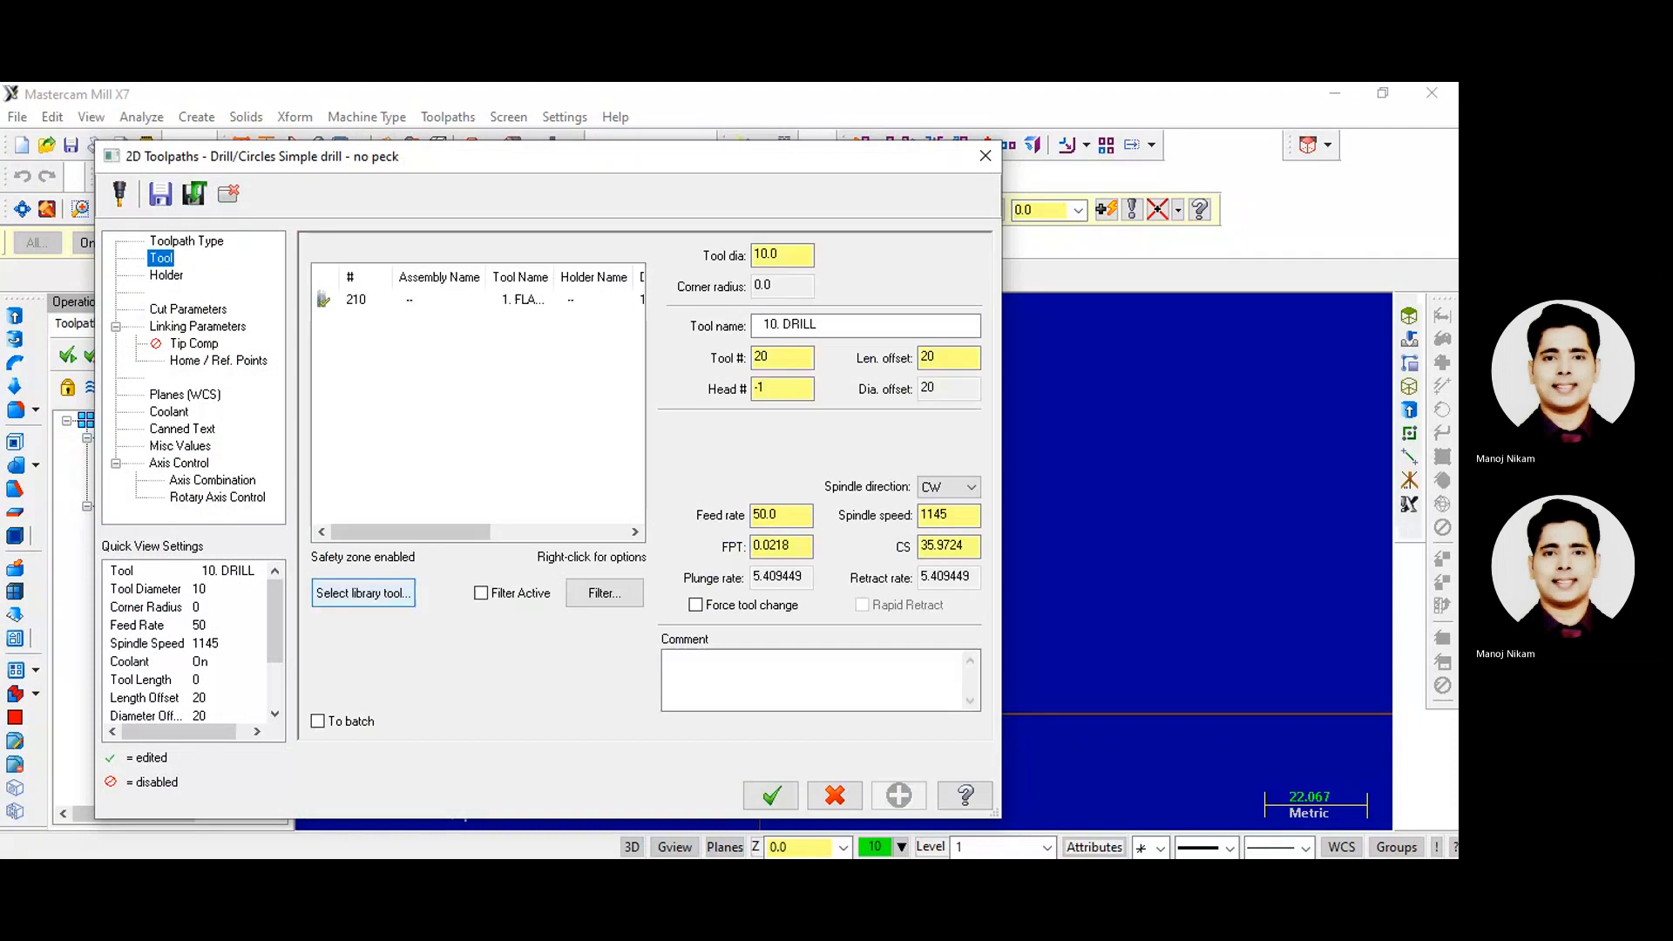
left_click(362, 594)
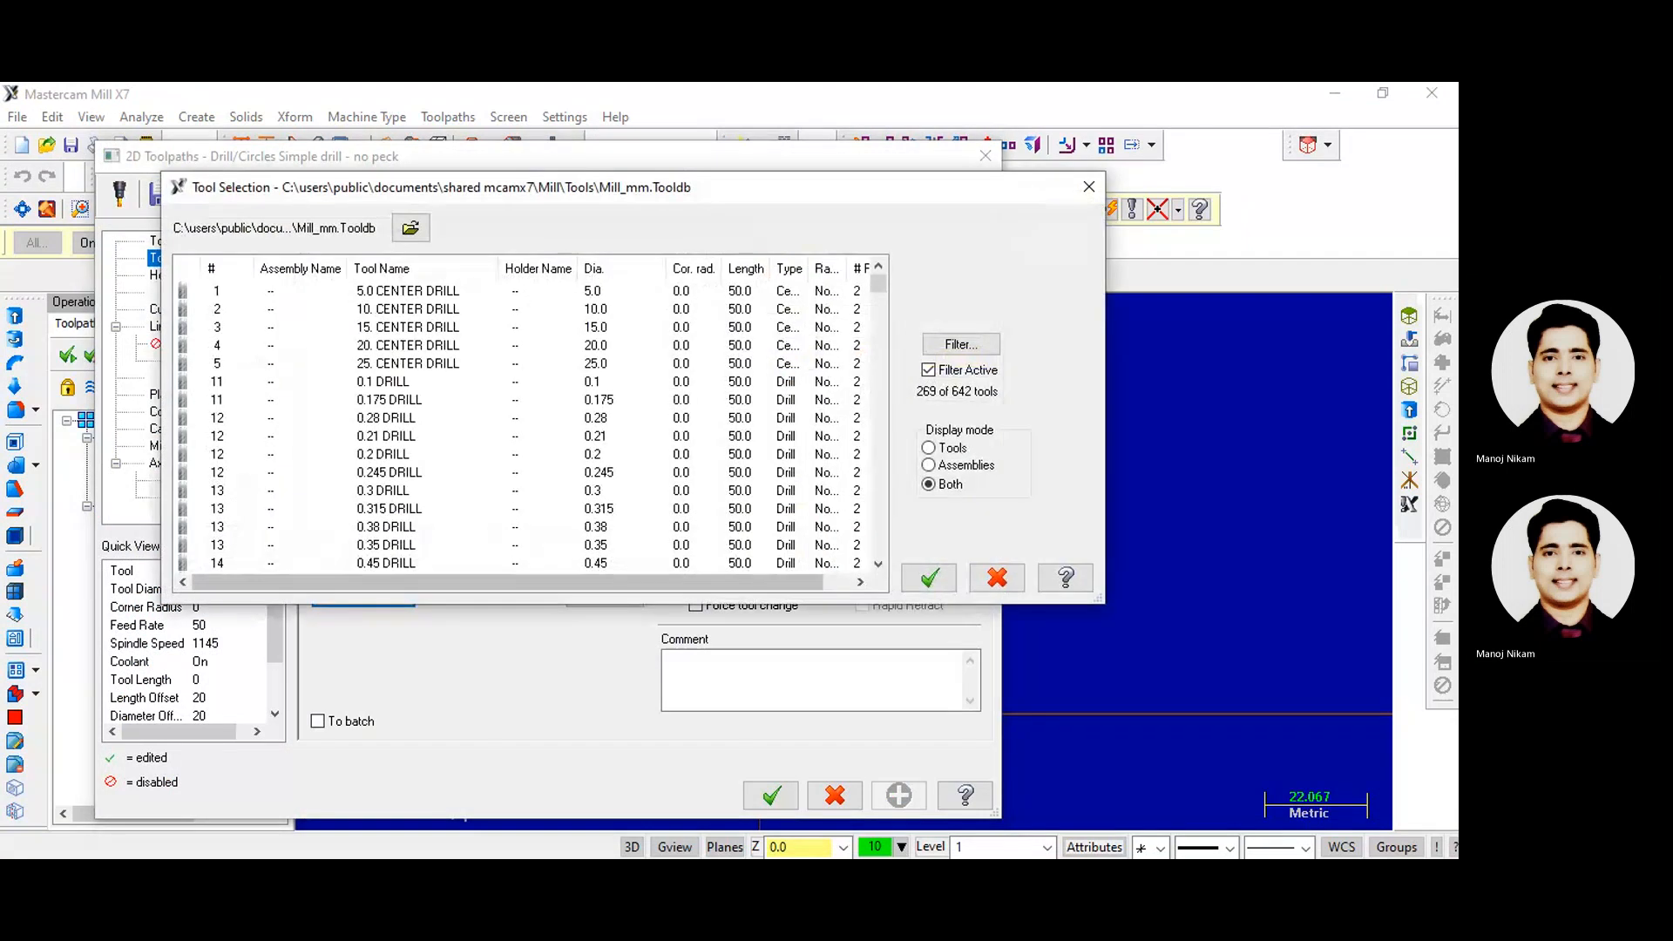
left_click(384, 381)
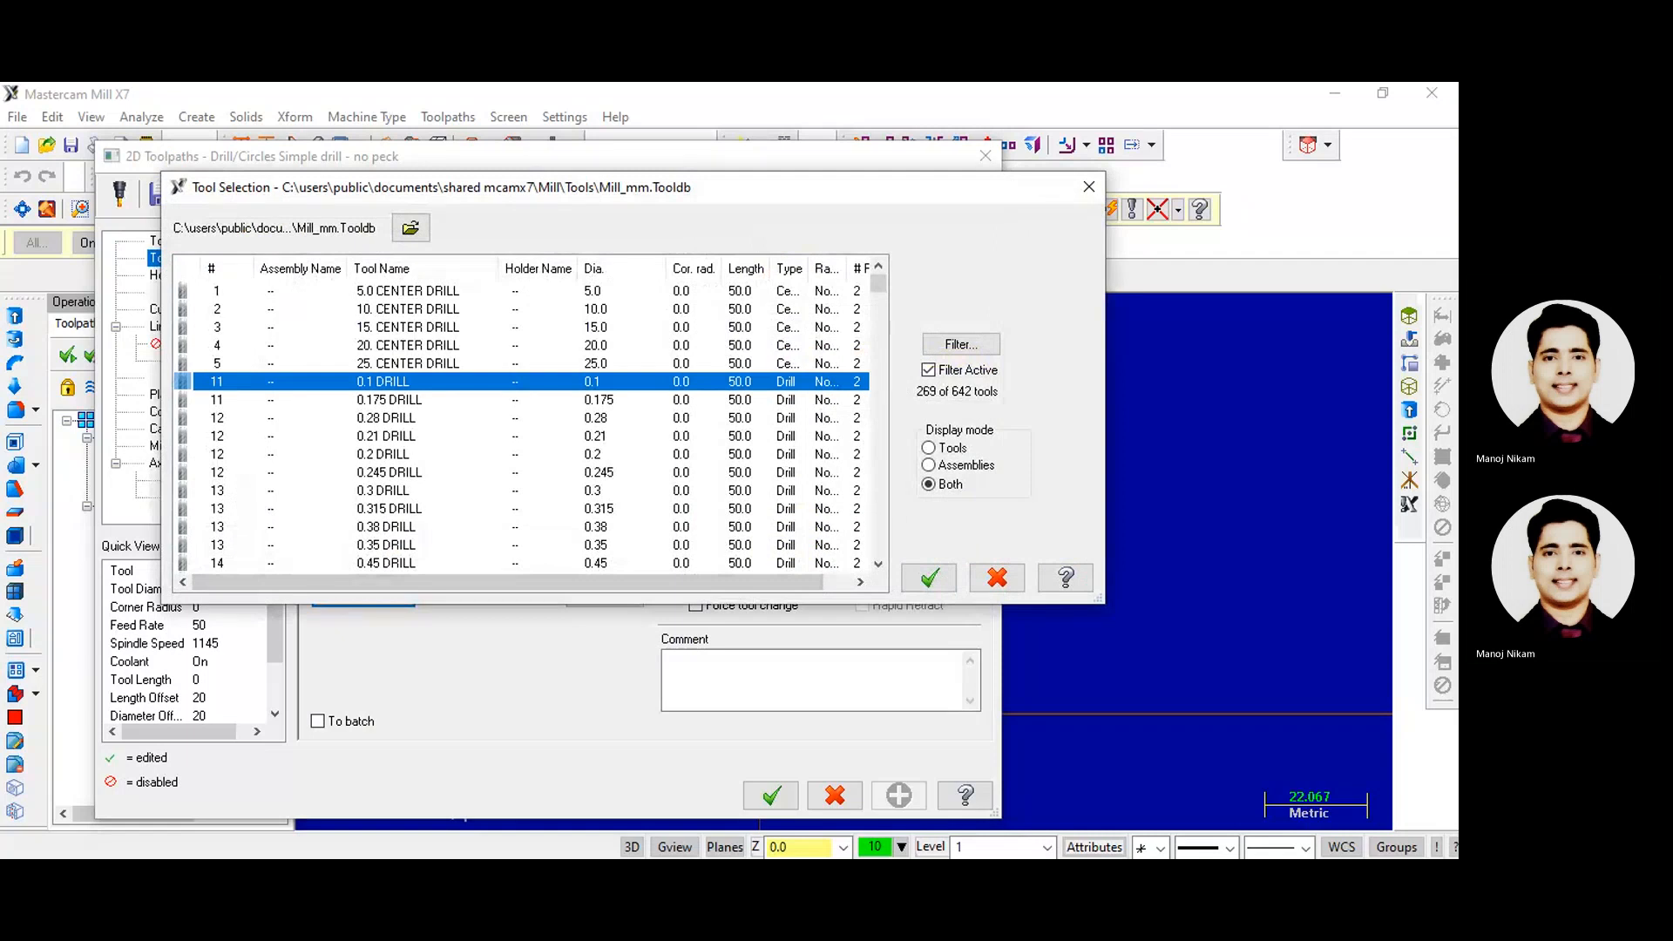
scroll(523, 427, "down", 10)
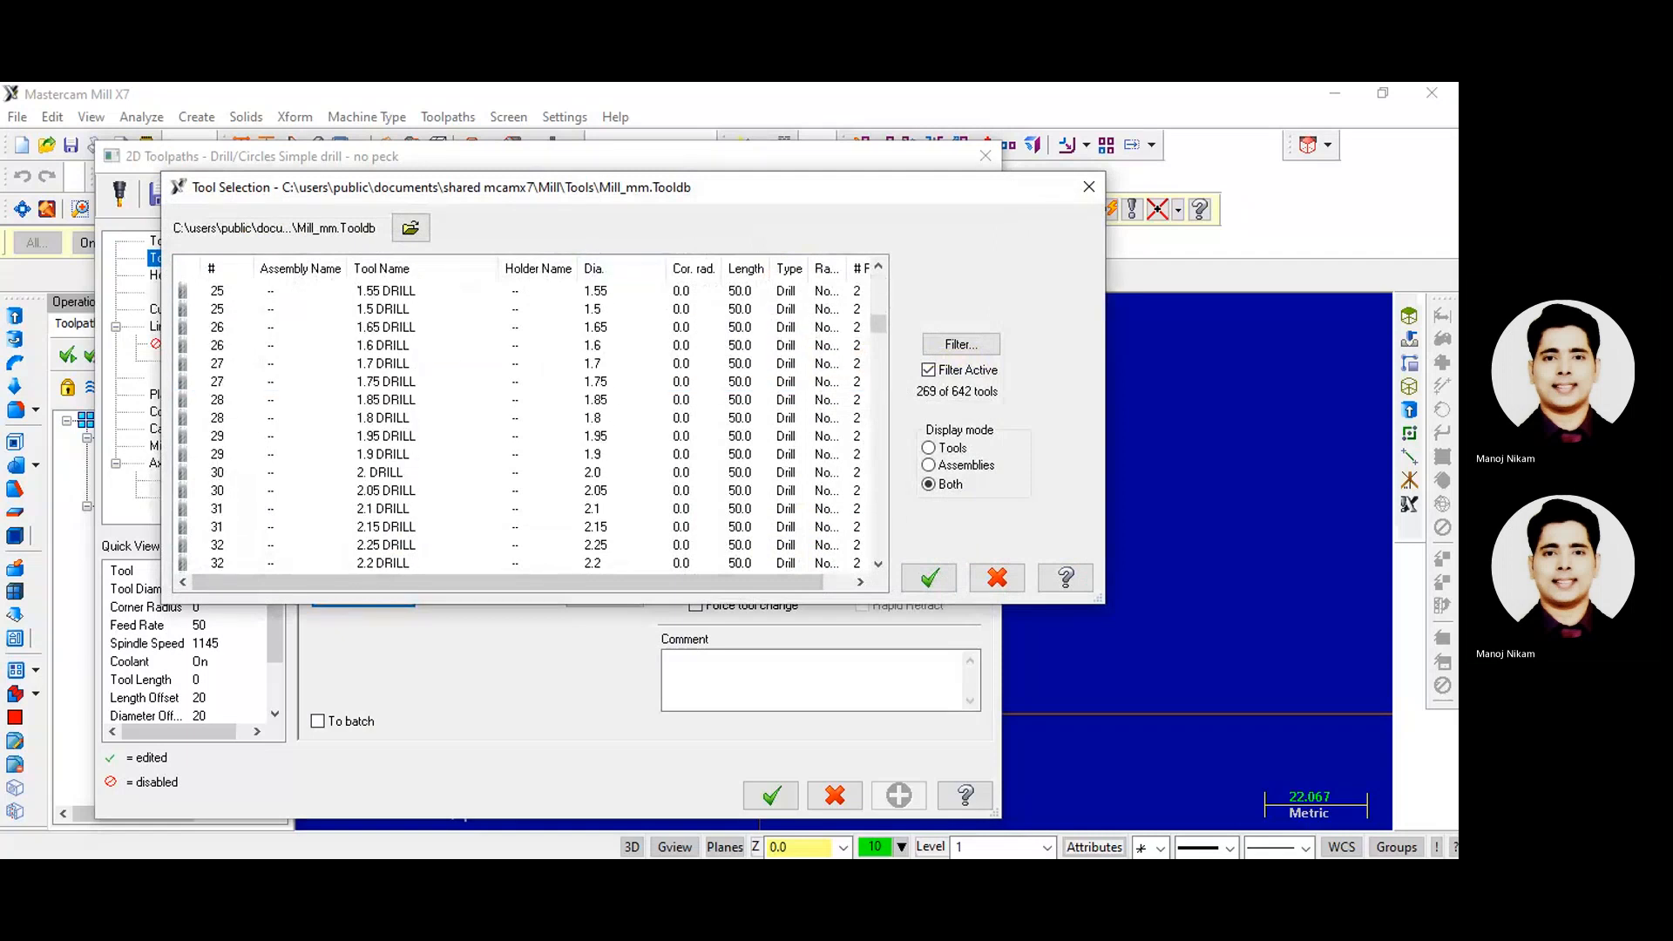
scroll(523, 427, "up", 3)
scroll(523, 427, "up", 2)
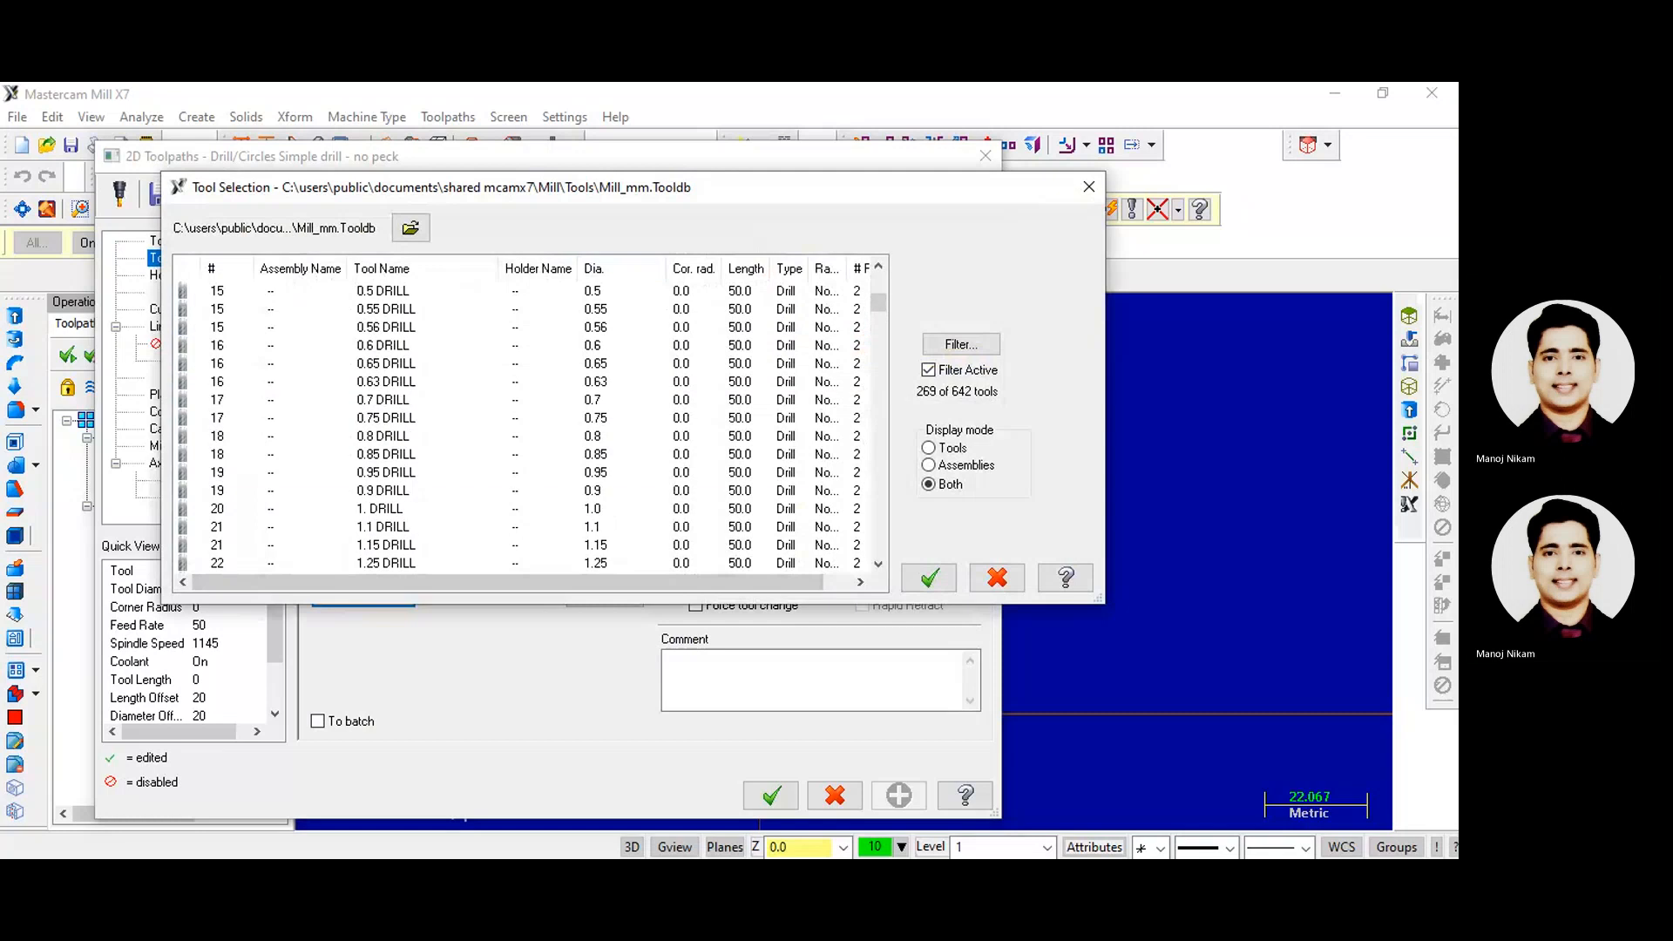
left_click(381, 509)
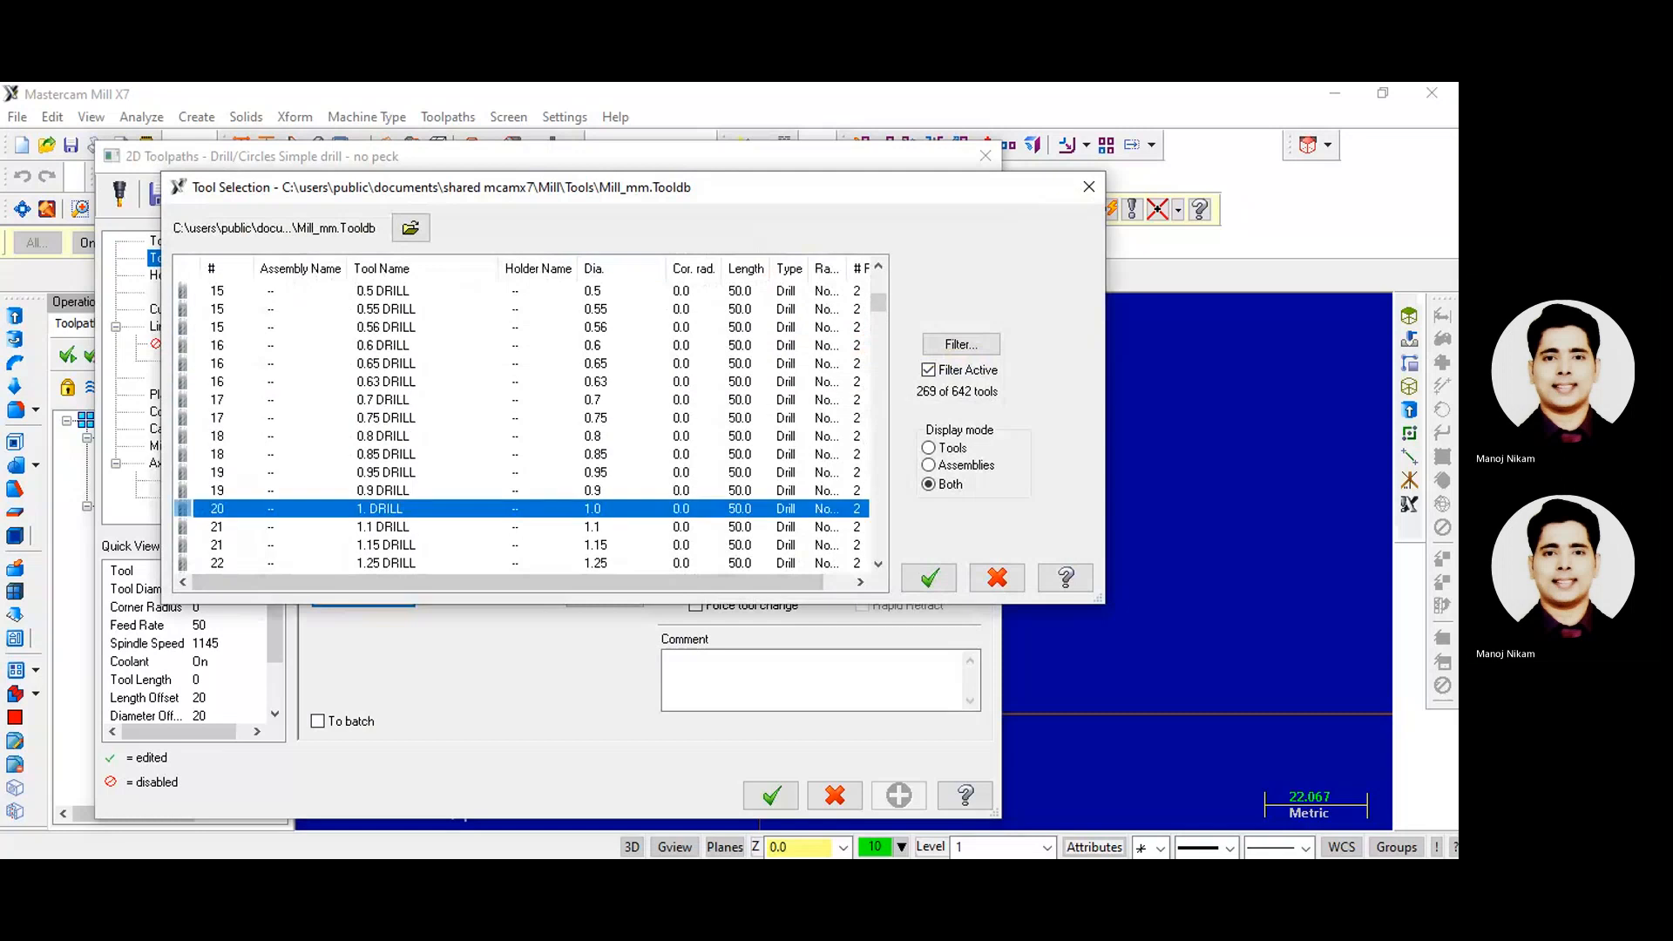
left_click(930, 577)
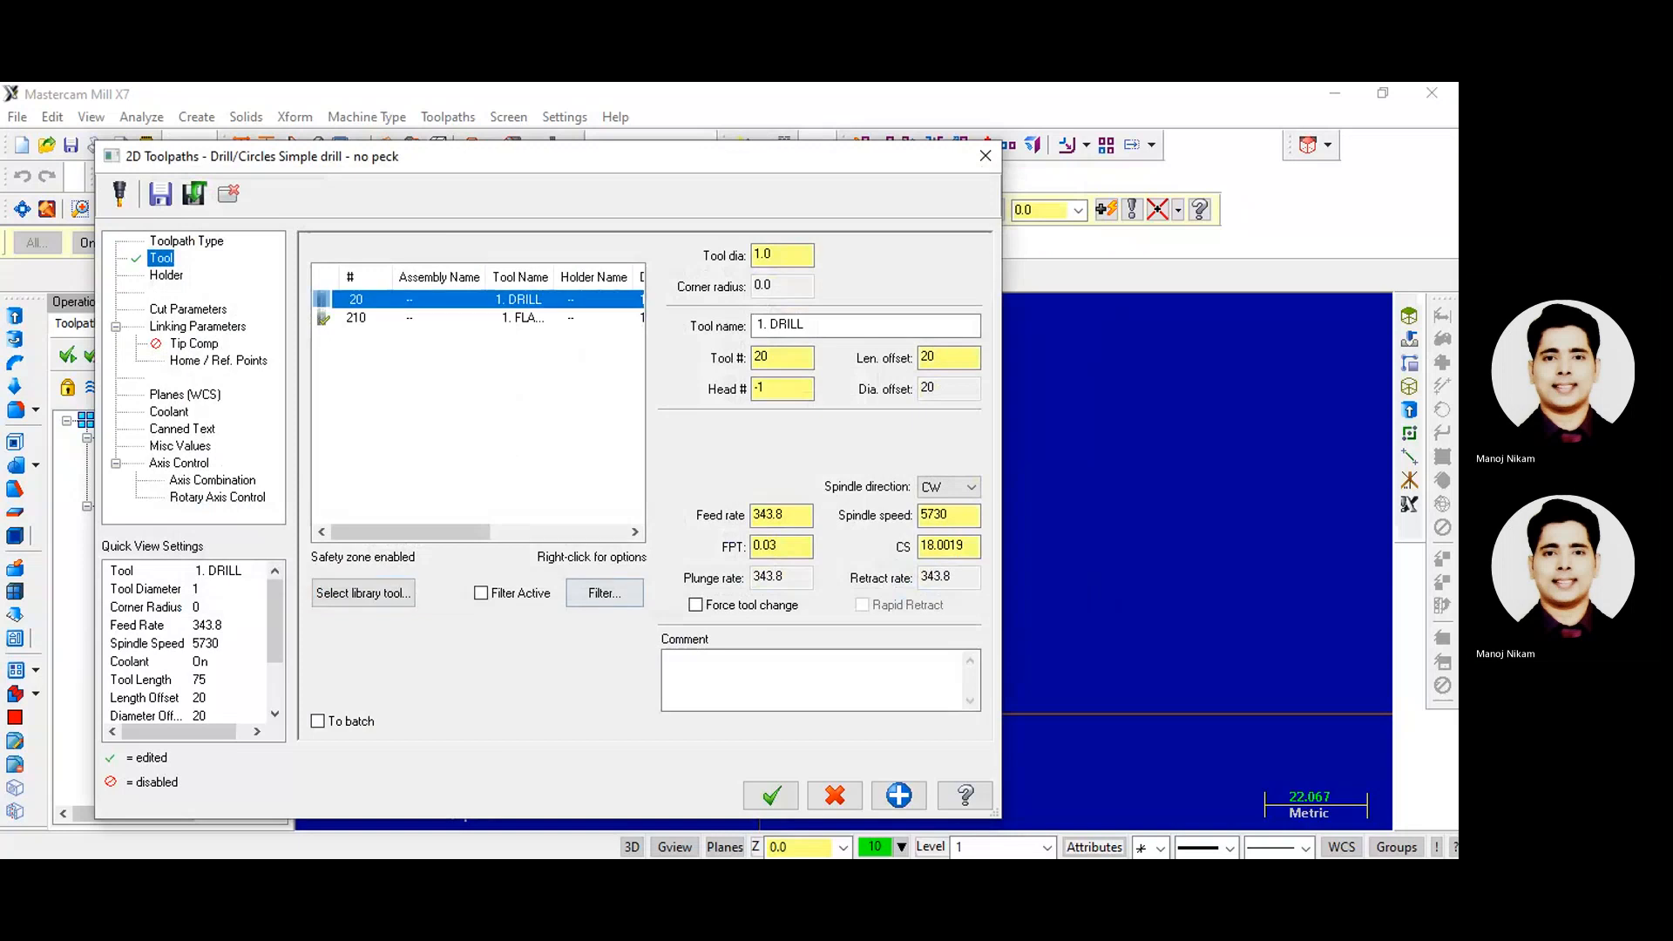
- In the drill's linking parameters, set the incremental depth to -5 and generate the drill toolpath
left_click(166, 276)
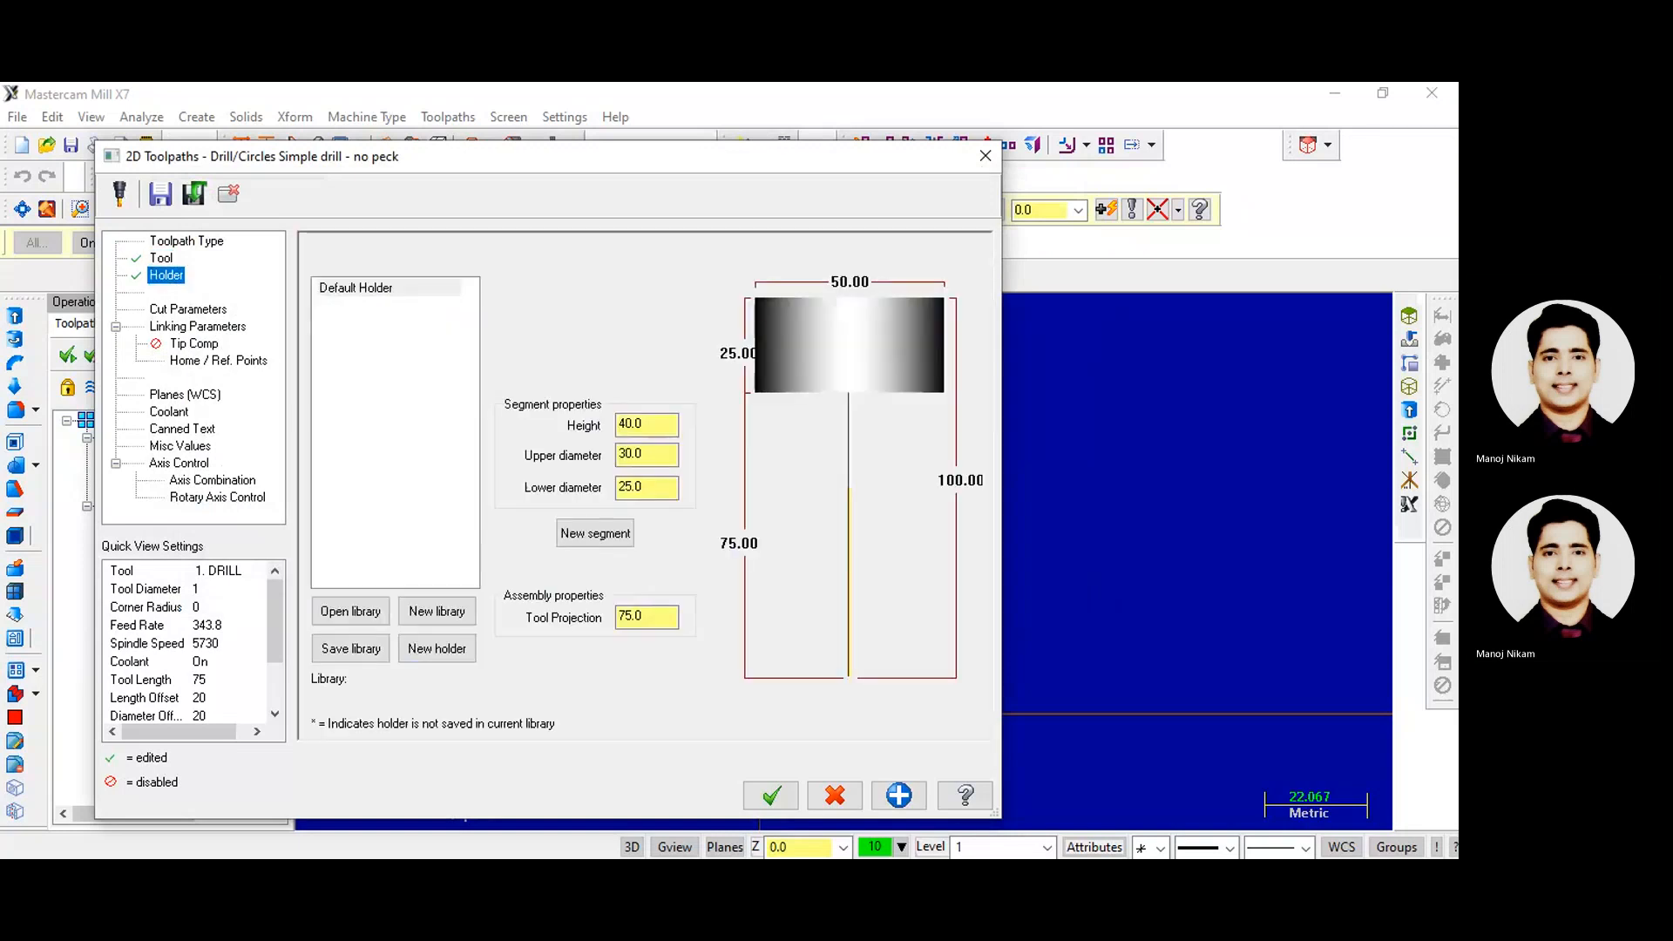
left_click(188, 310)
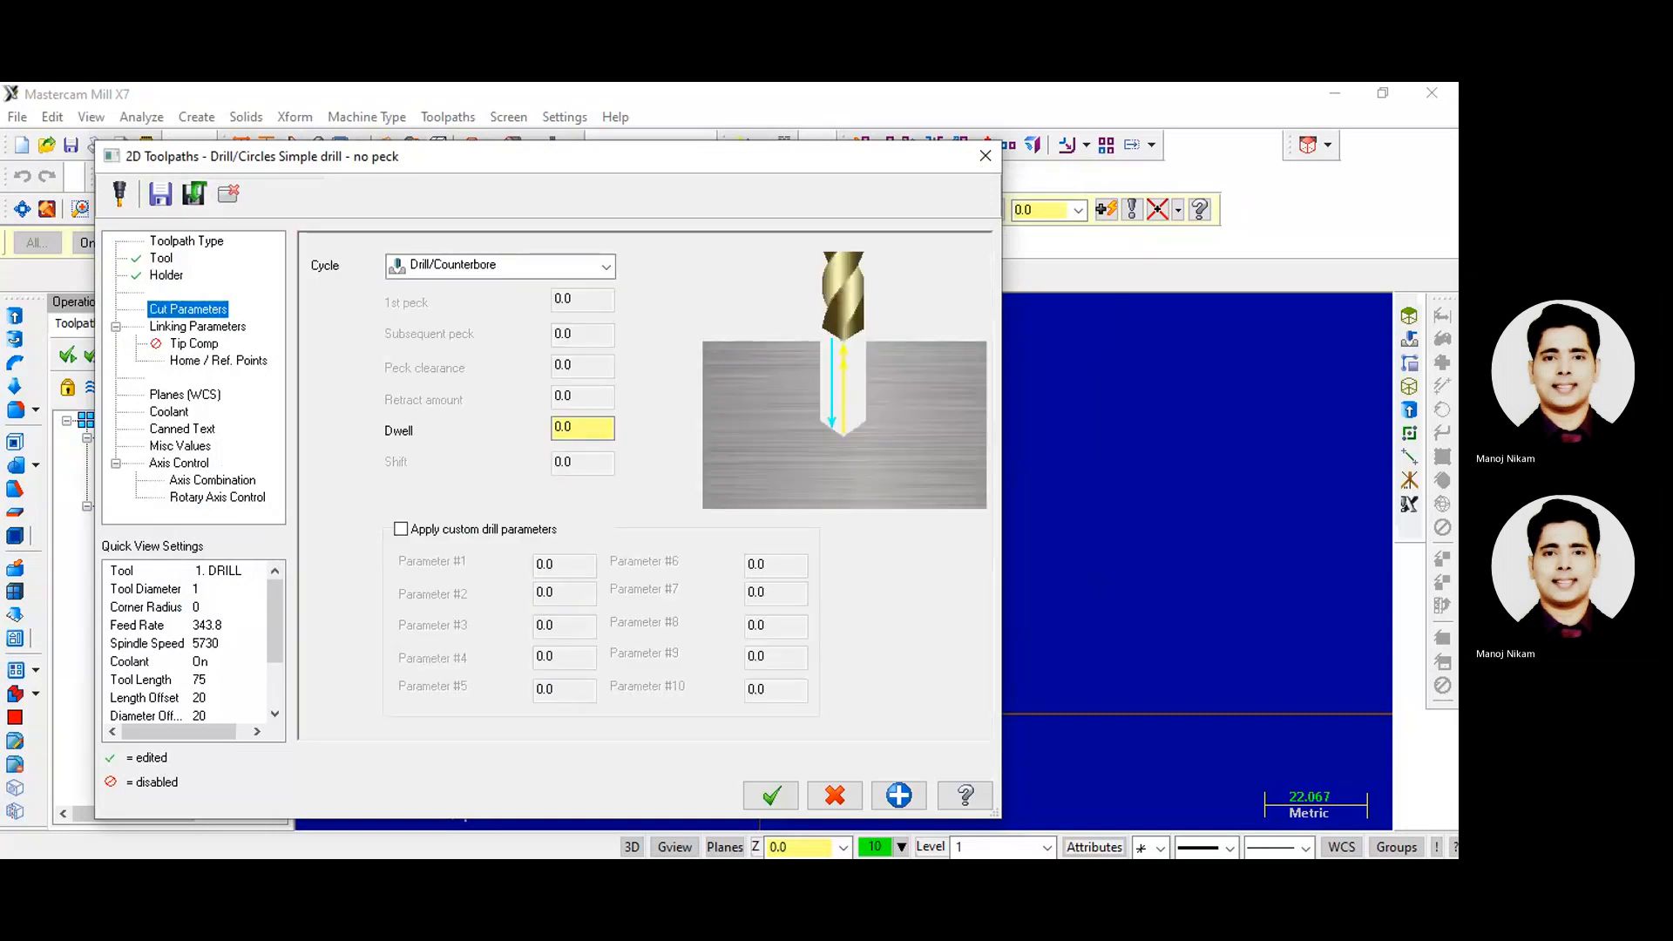
left_click(197, 327)
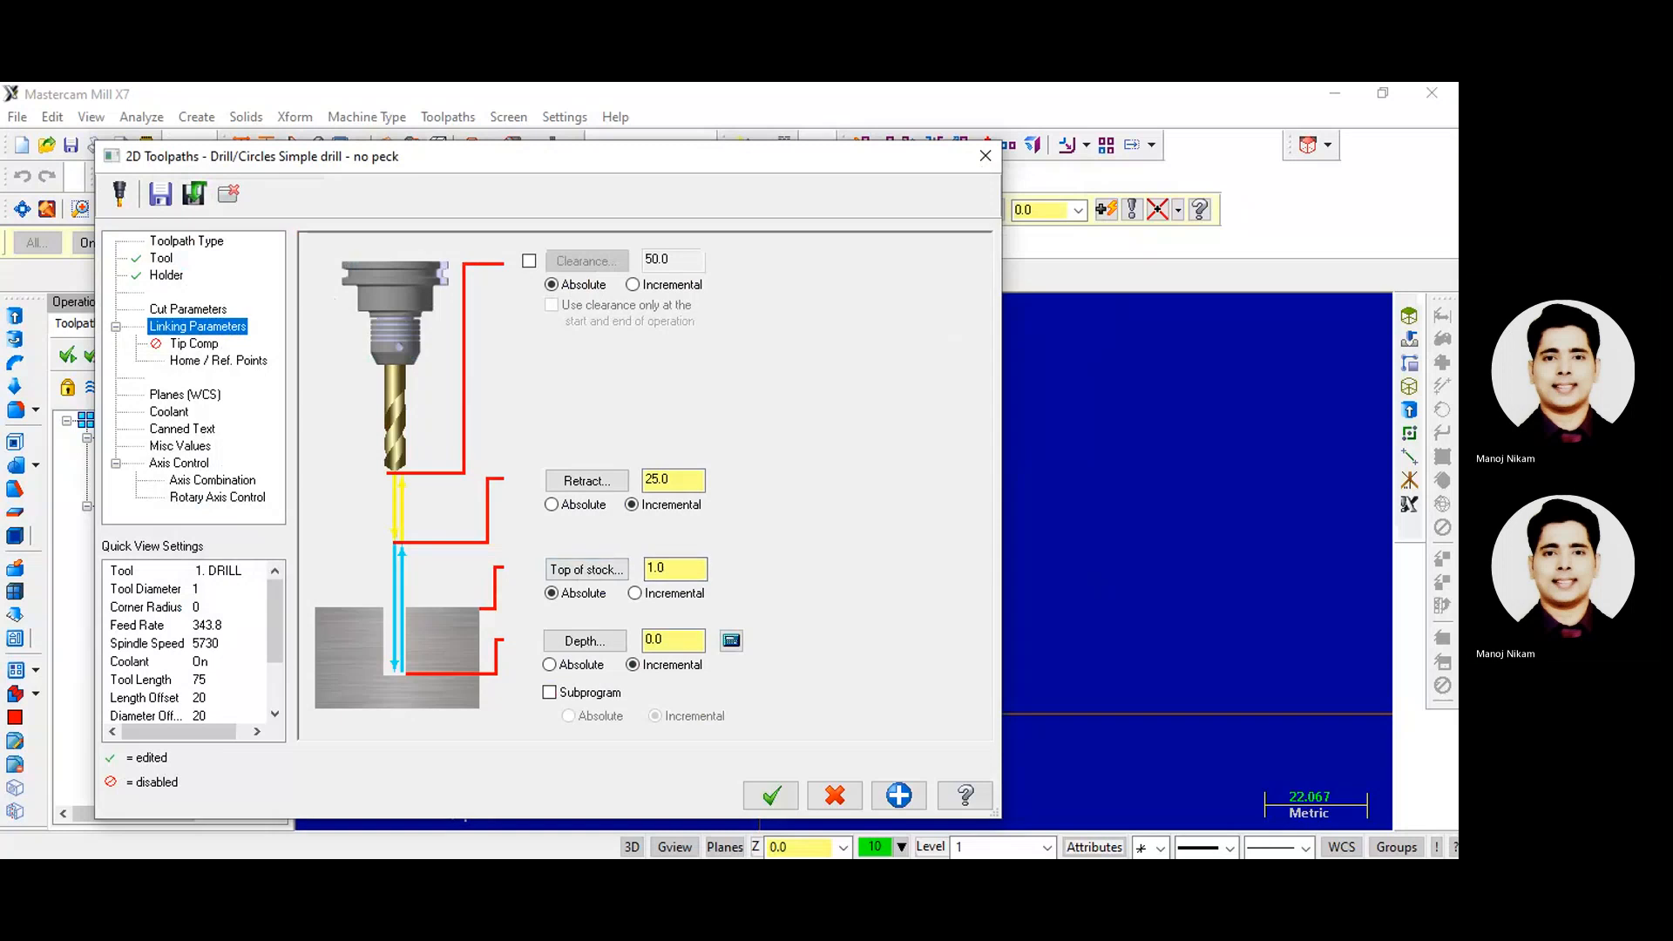
double_click(656, 641)
type("-5")
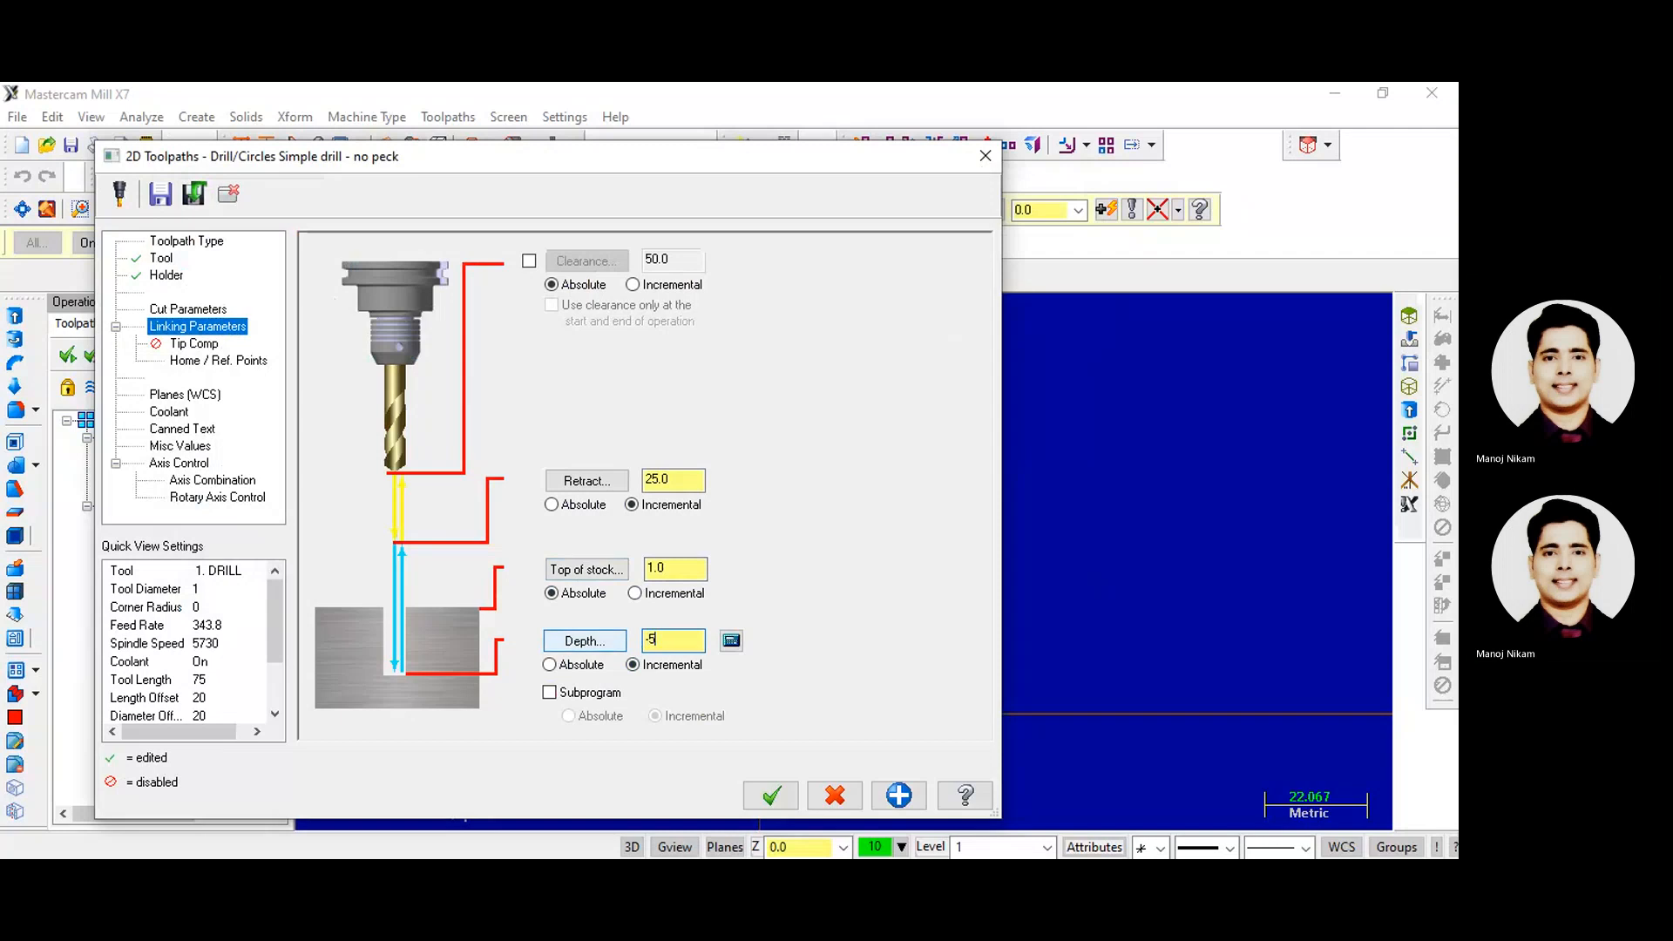
left_click(757, 800)
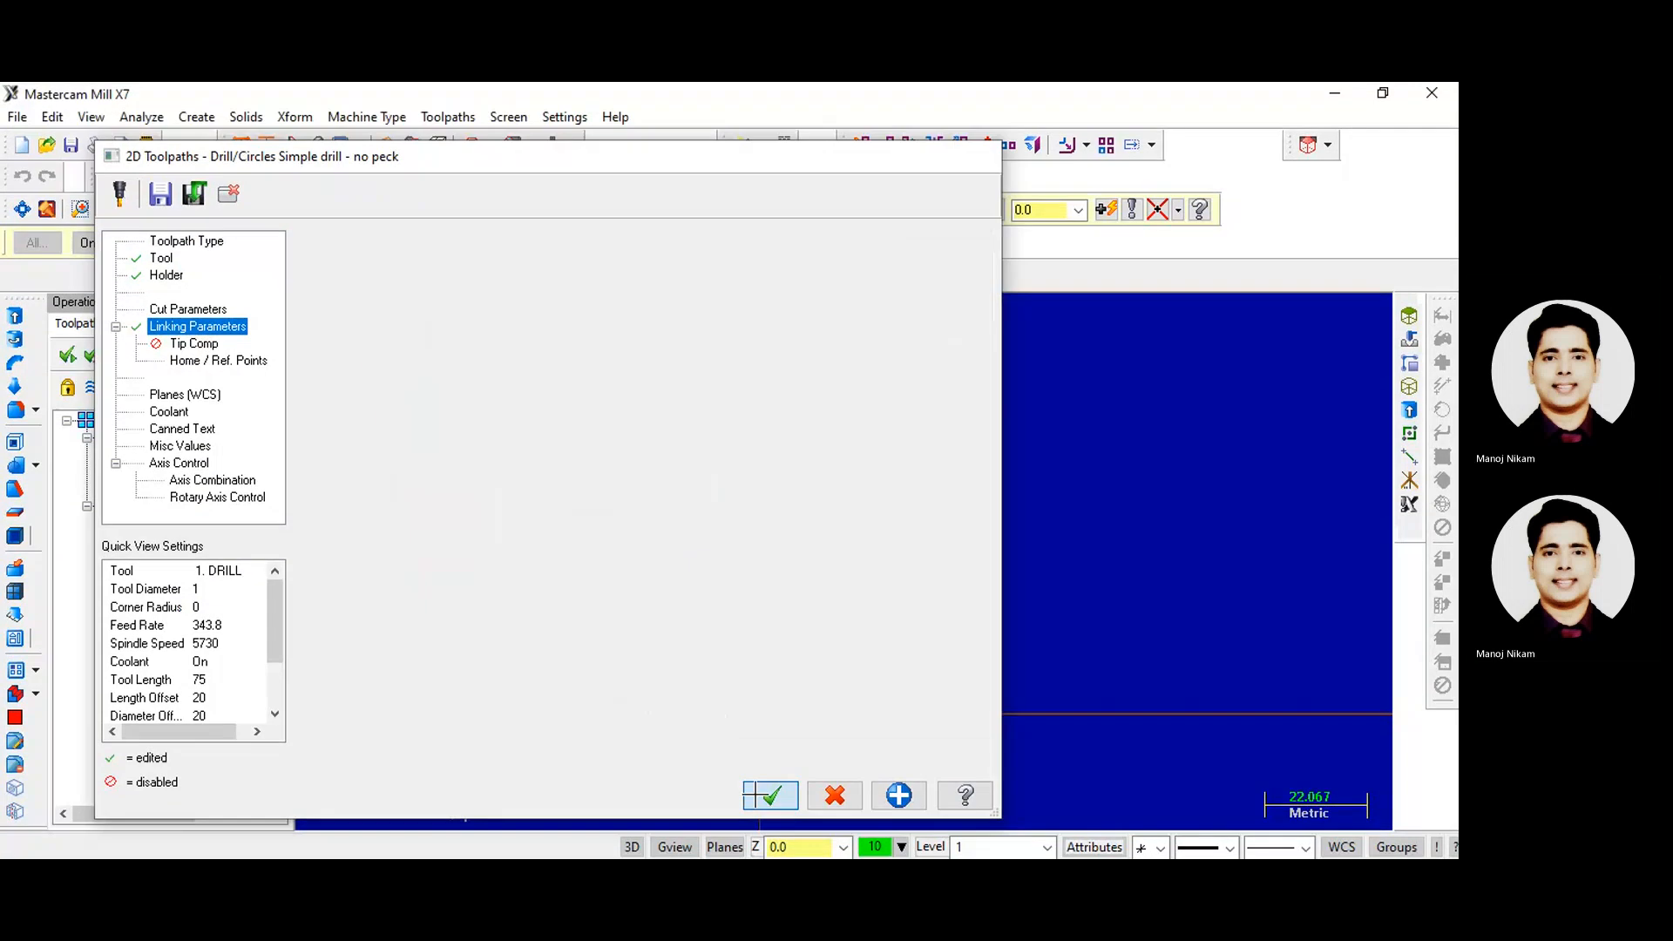
middle_click_drag(812, 695, 823, 662)
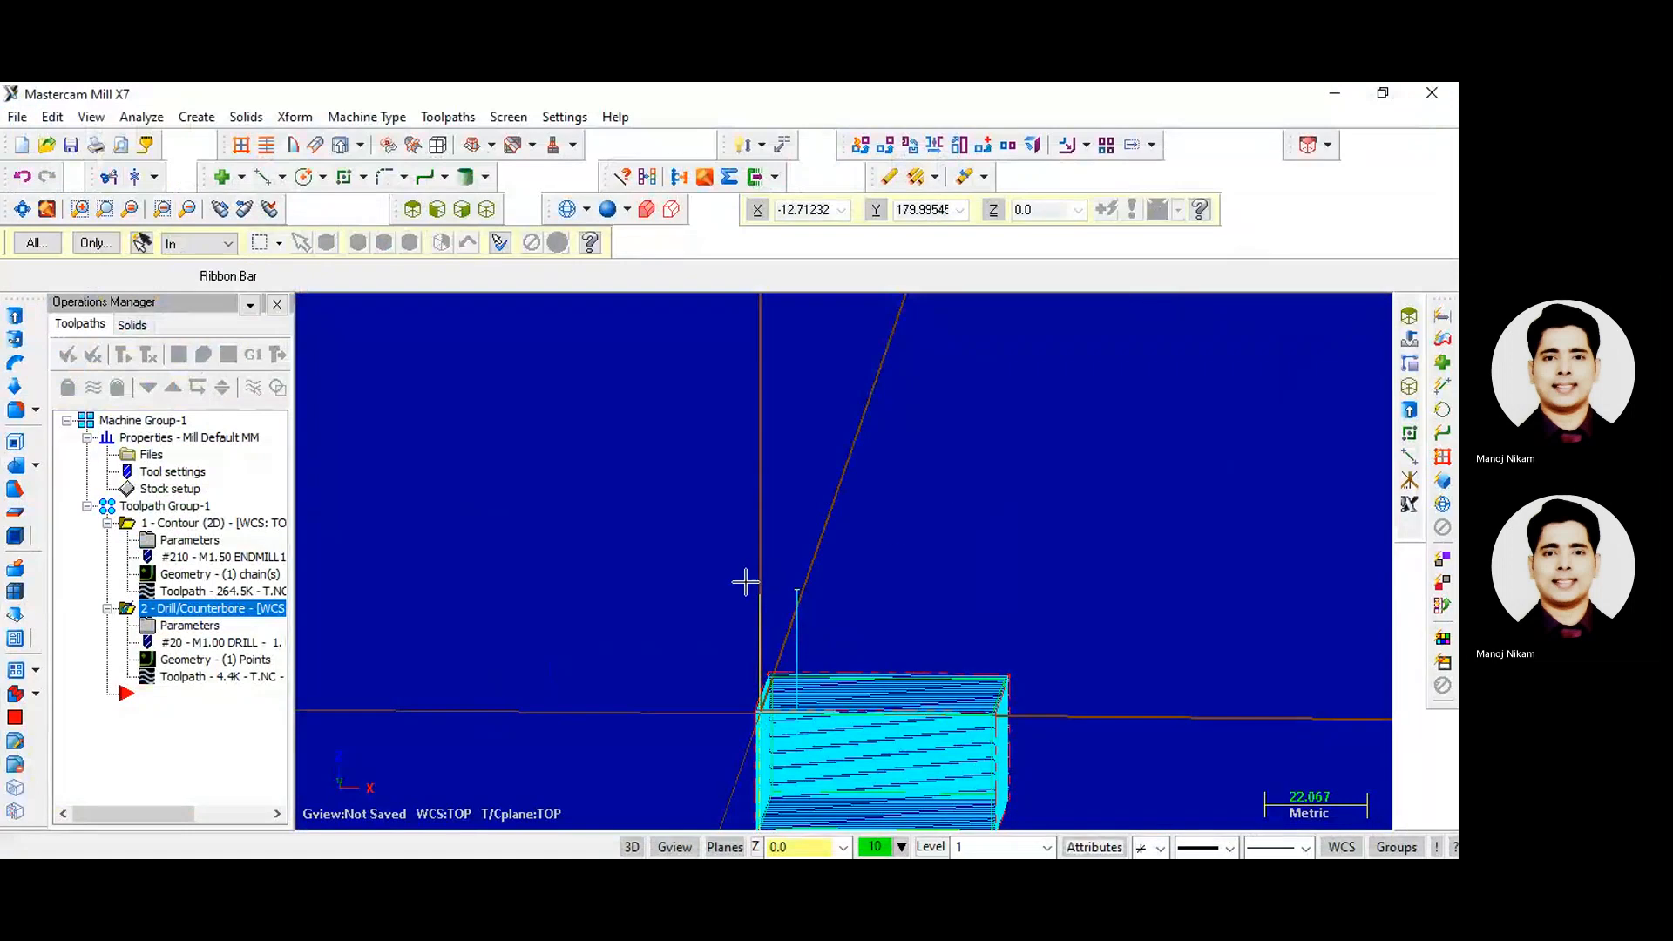
left_click(448, 116)
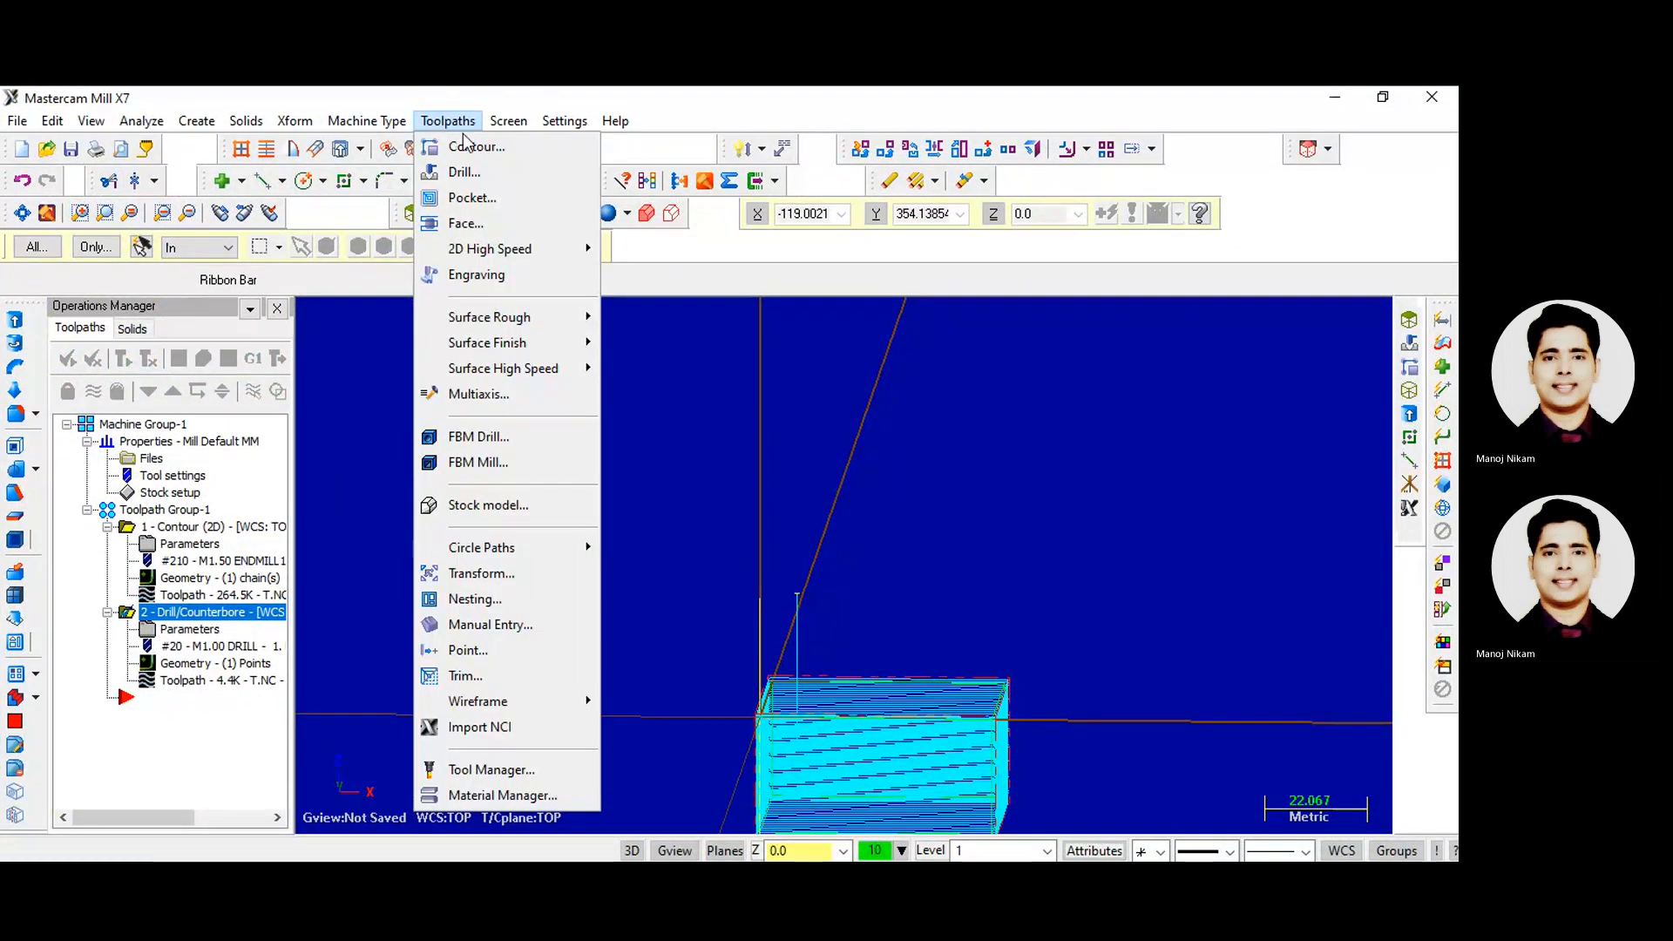
left_click(468, 199)
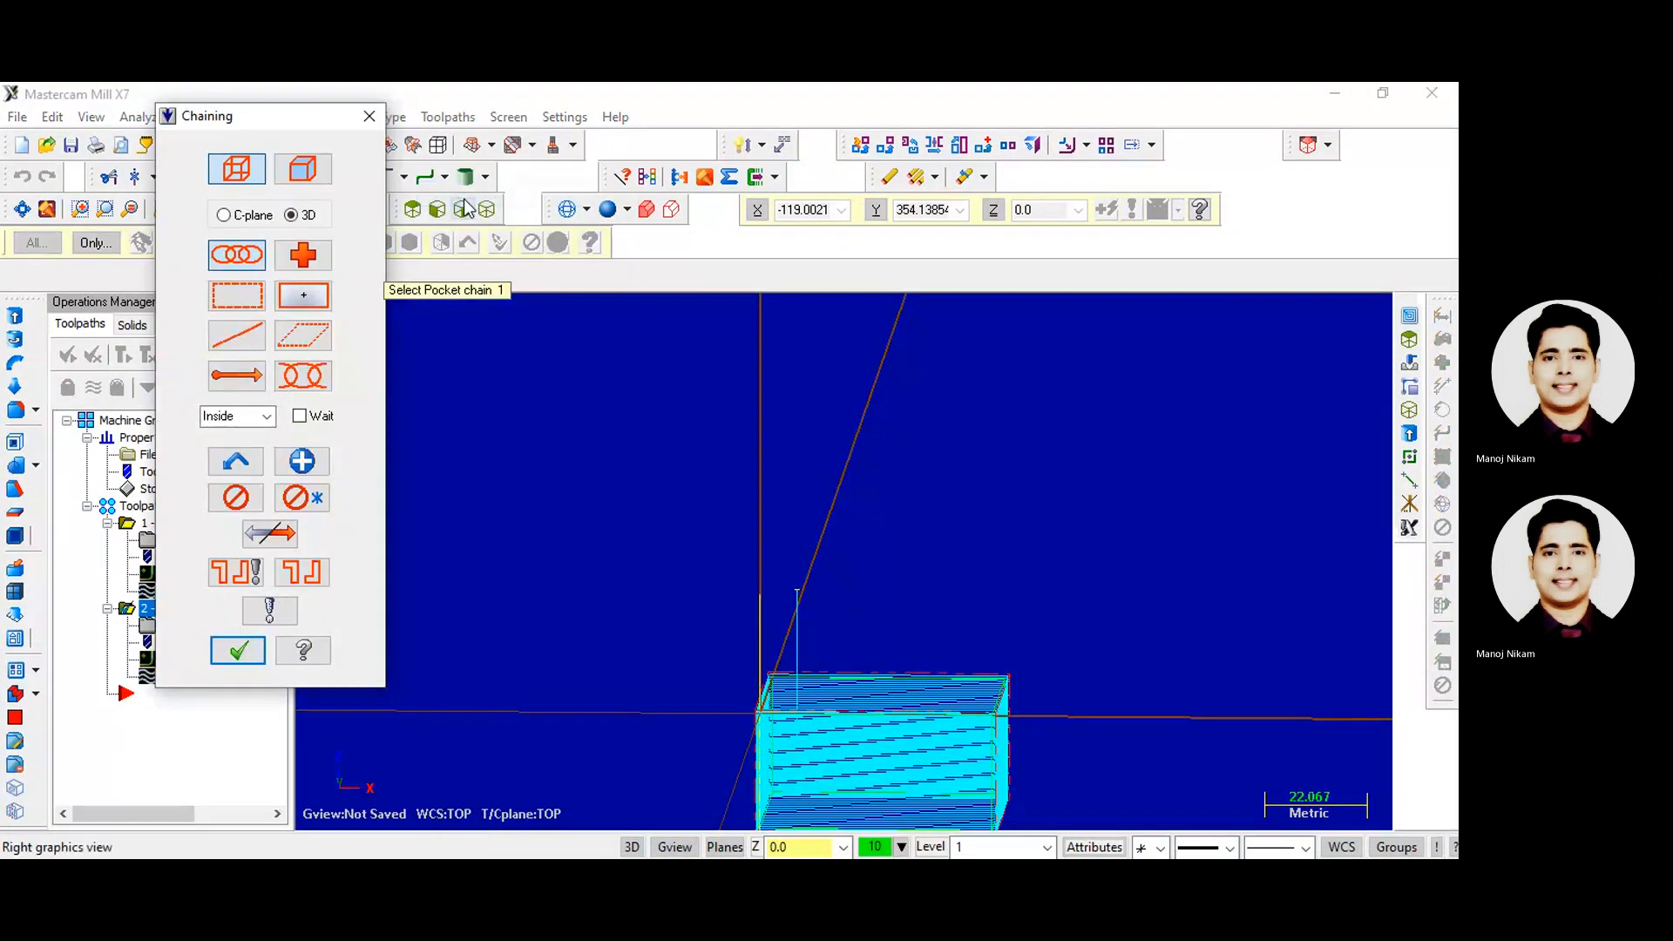
left_click(412, 211)
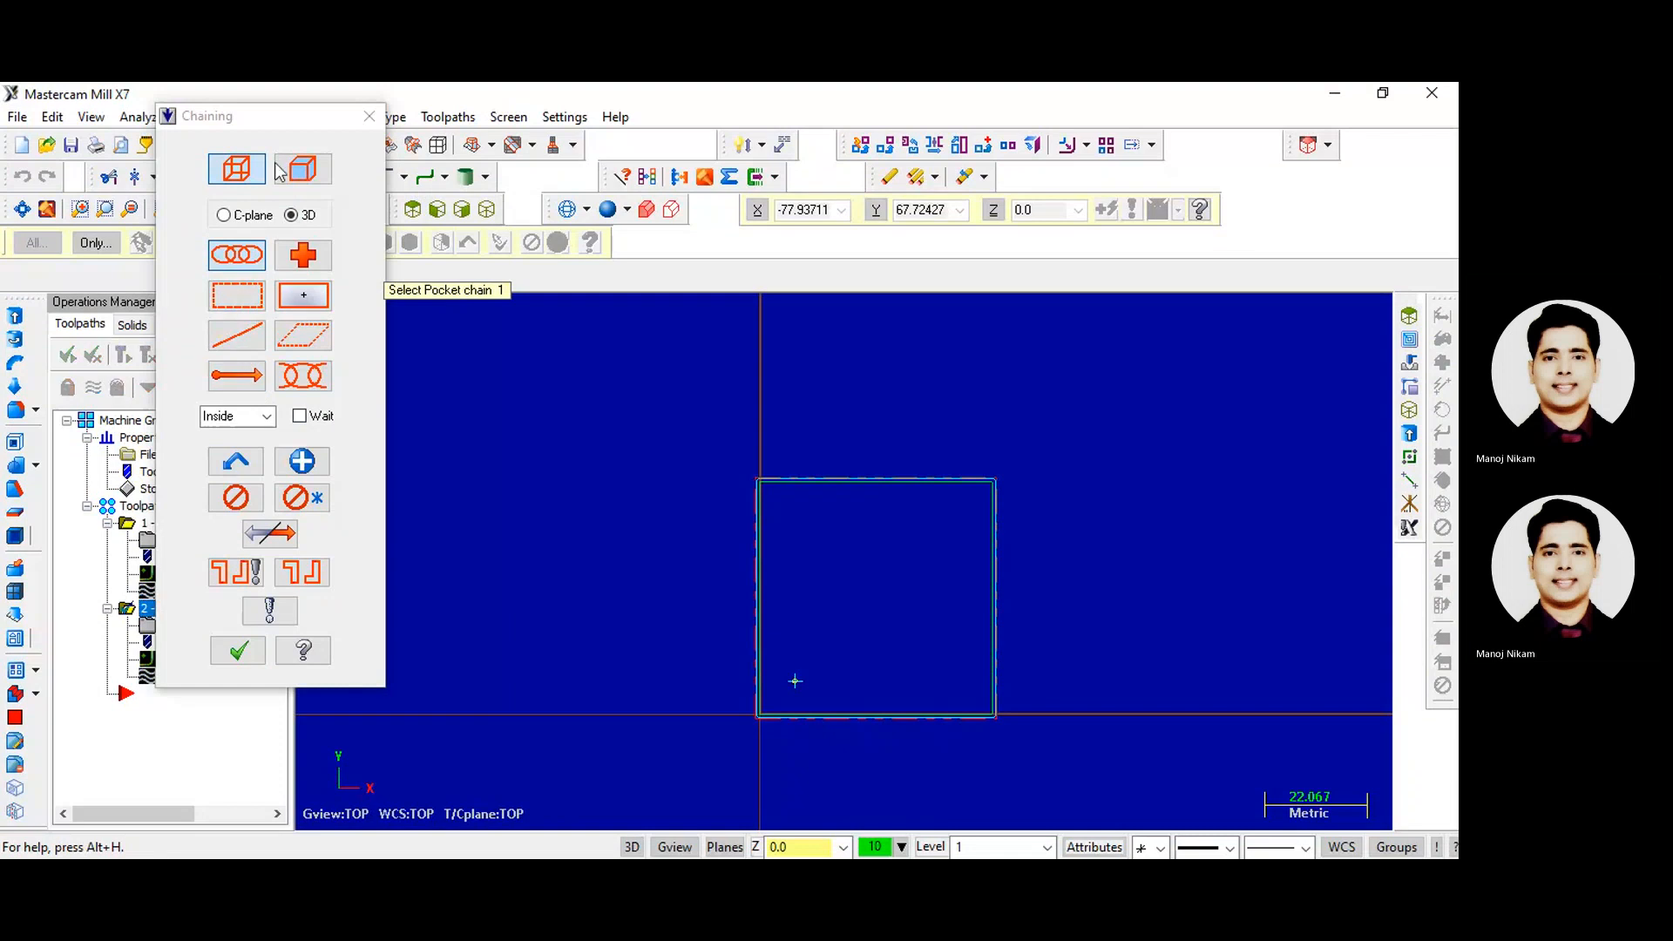
left_click_drag(285, 124, 312, 133)
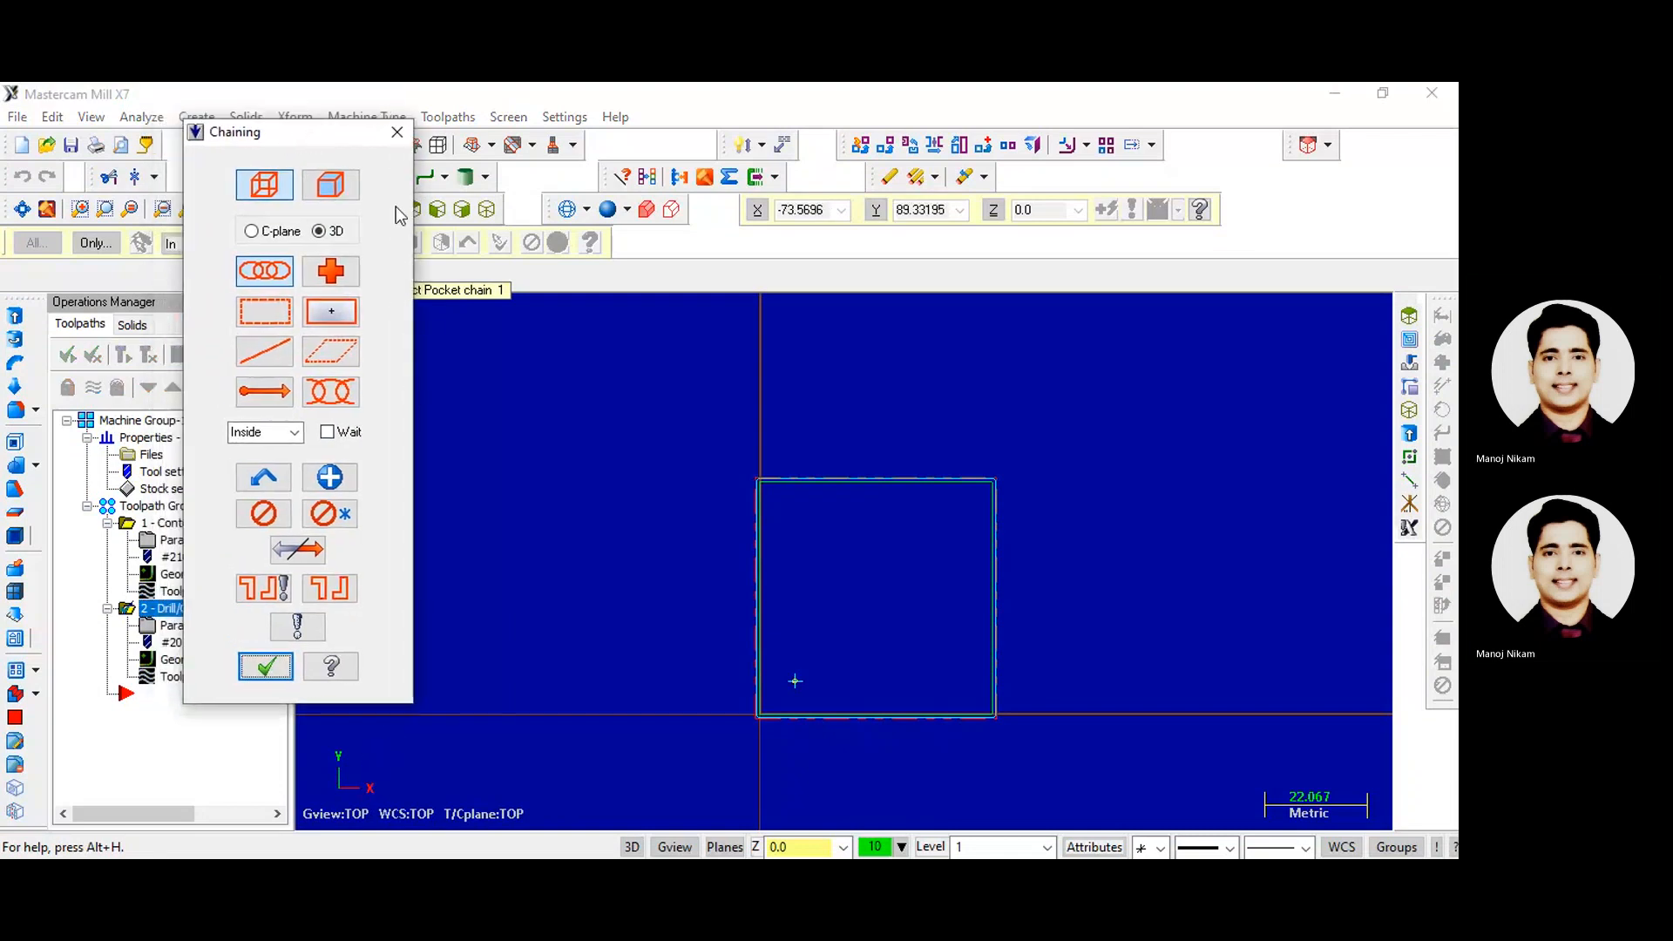
left_click(399, 135)
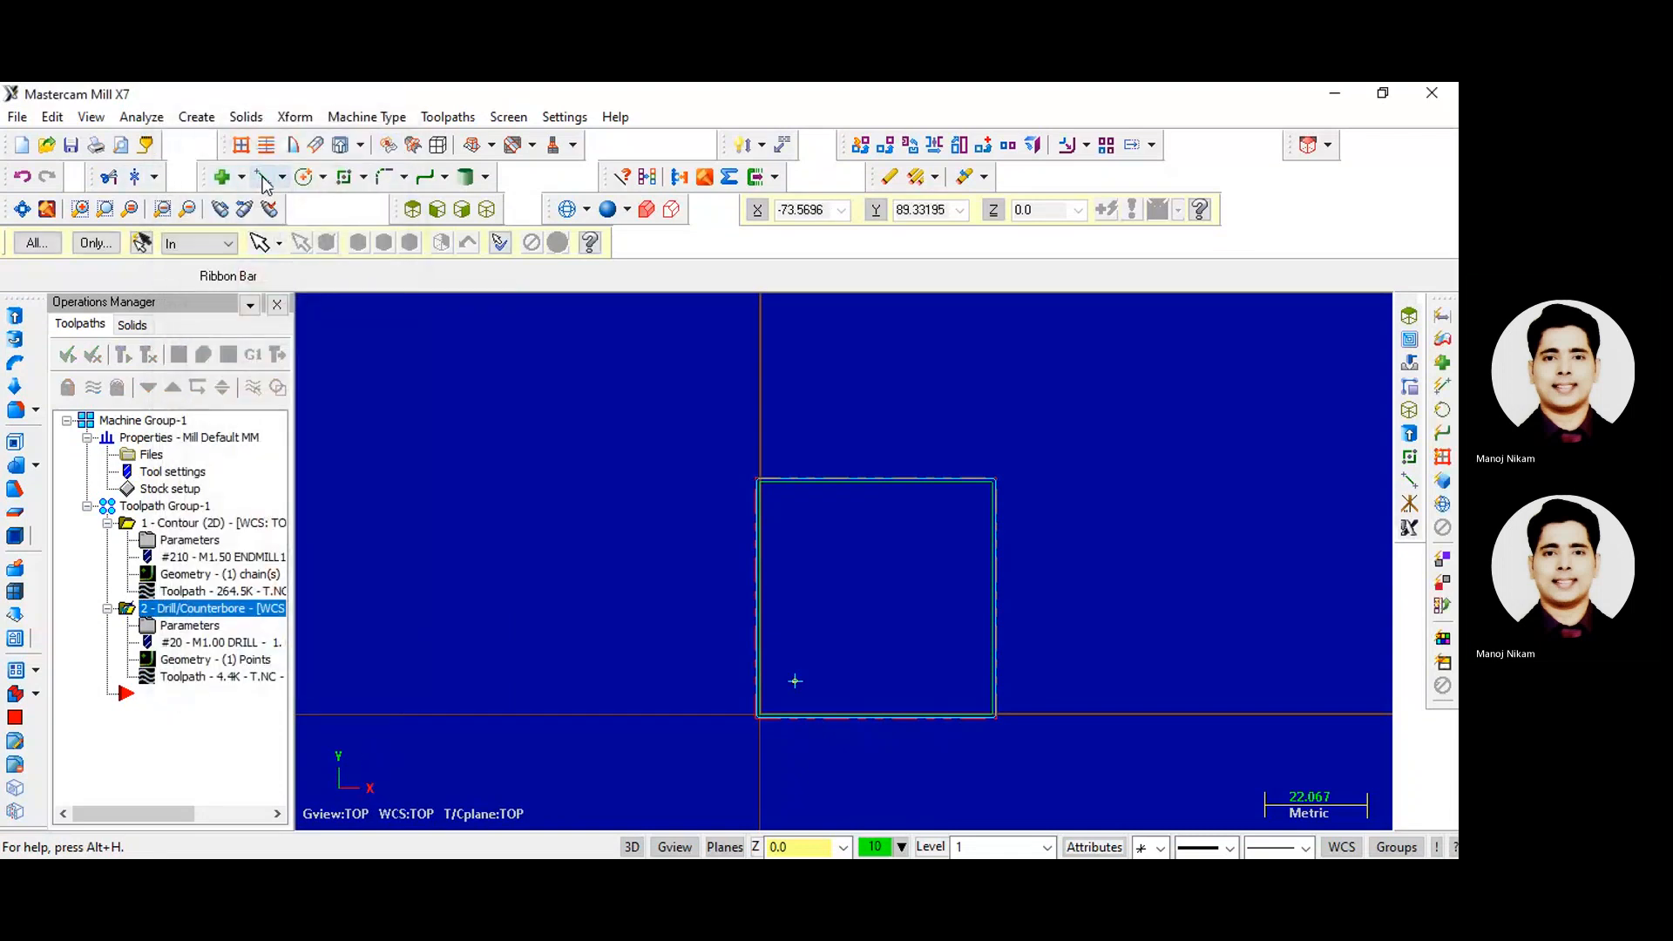
- Draw a rectangle about 32.4 wide and 10.6 high near the middle of the block's top outline
left_click(345, 178)
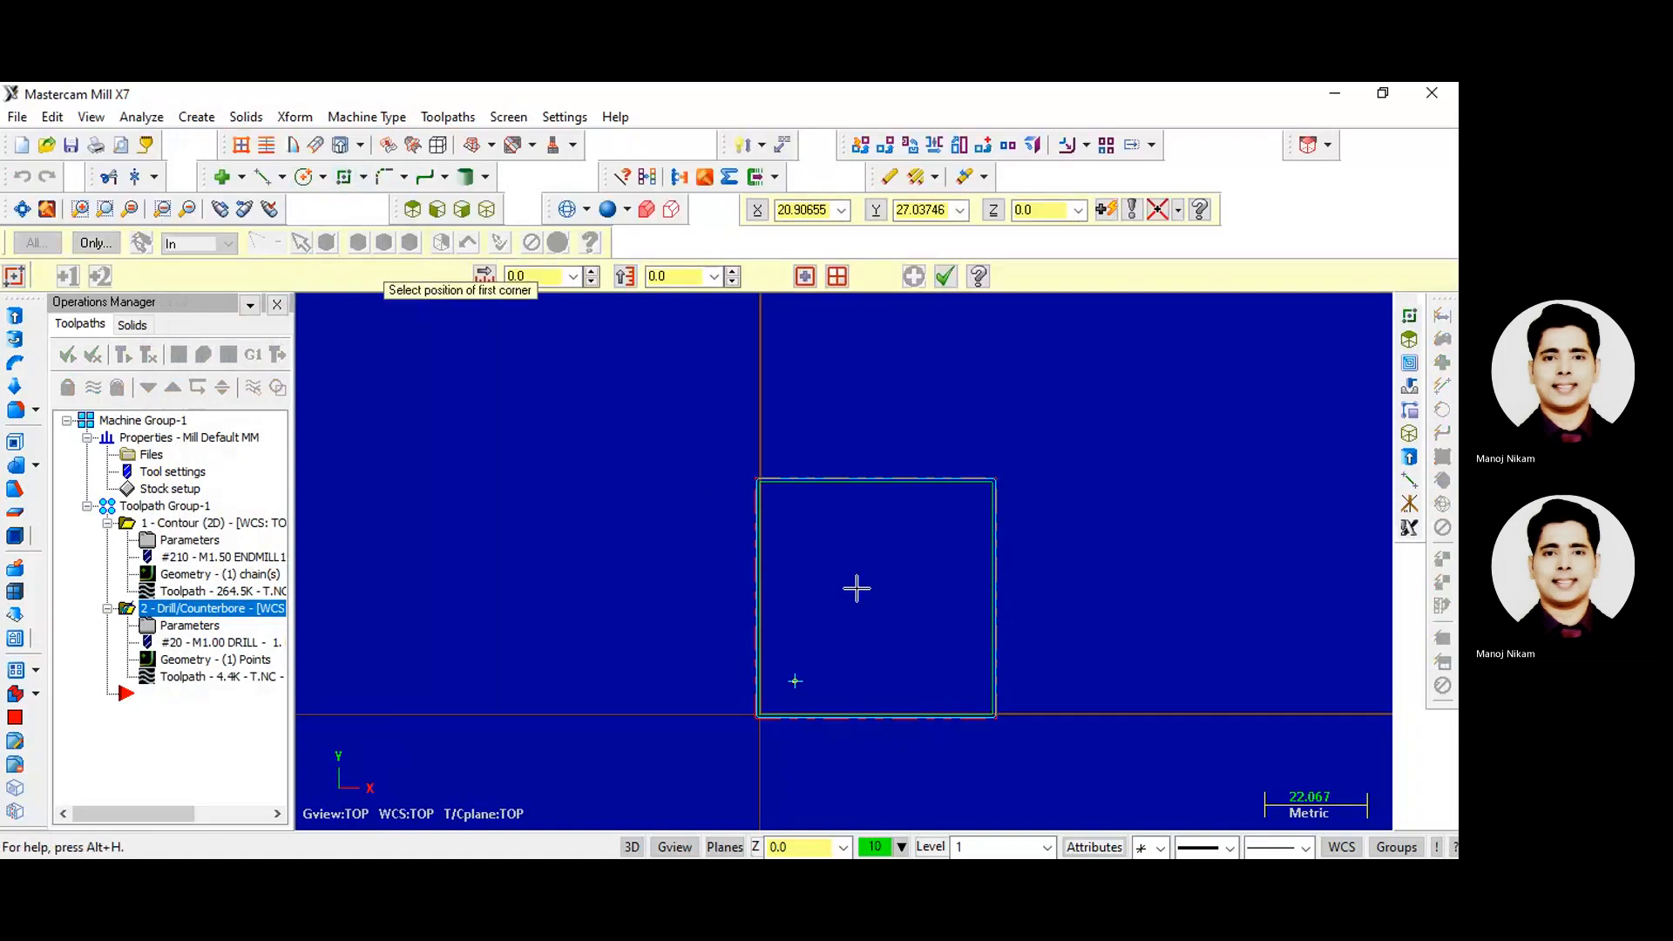
left_click(801, 564)
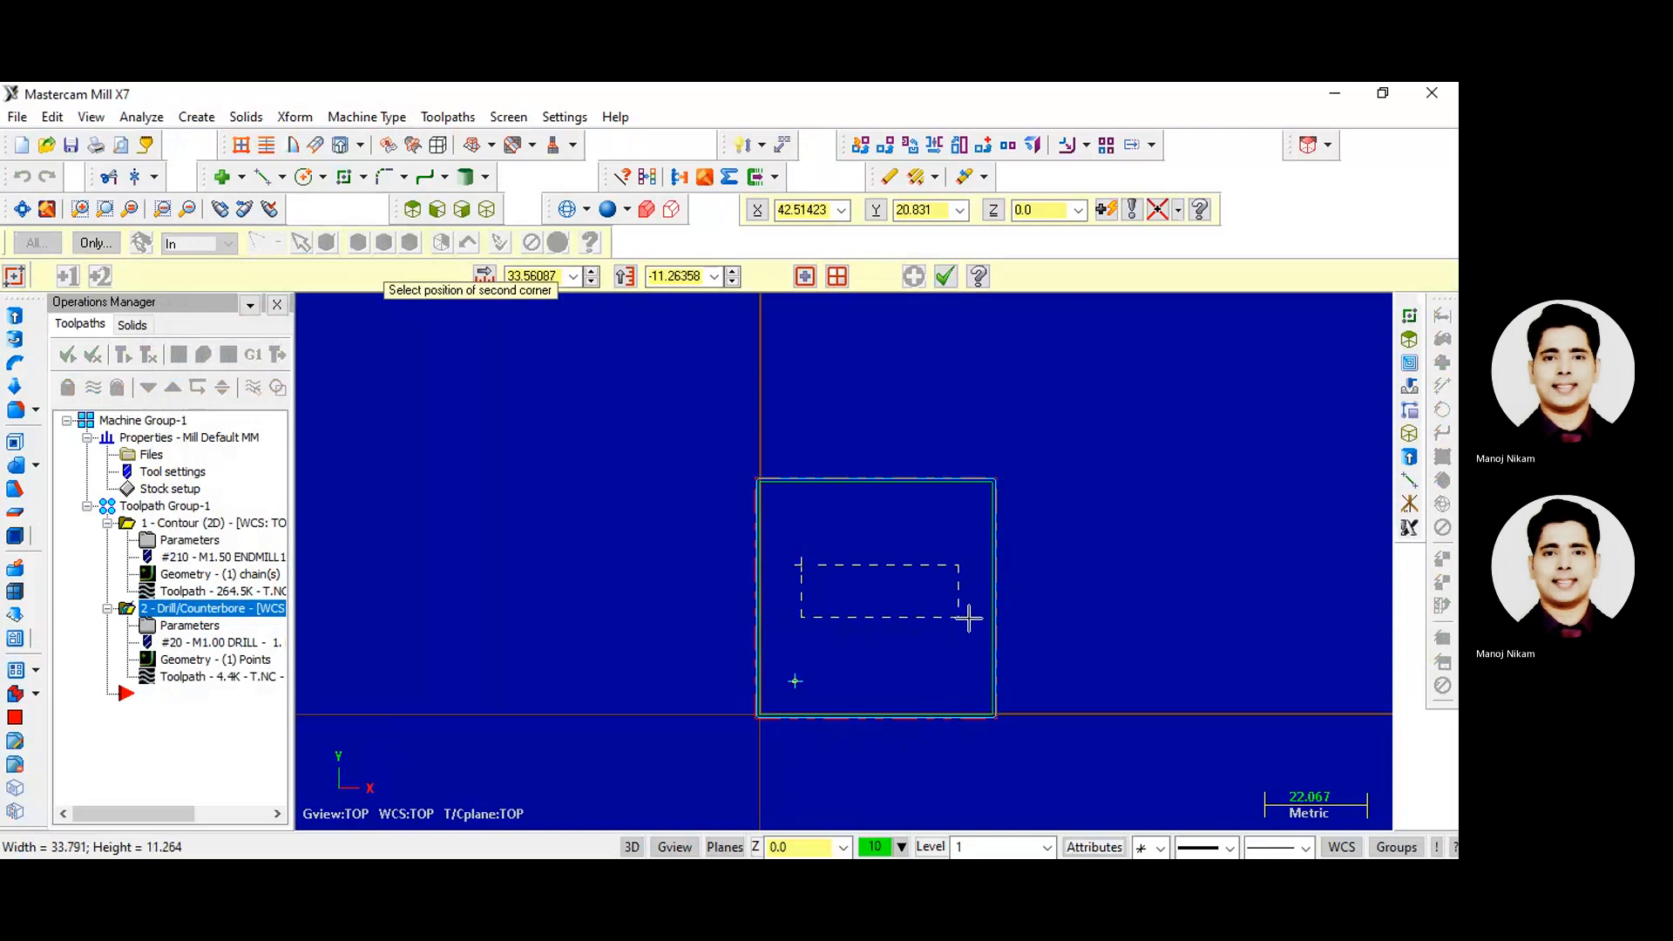
left_click(953, 614)
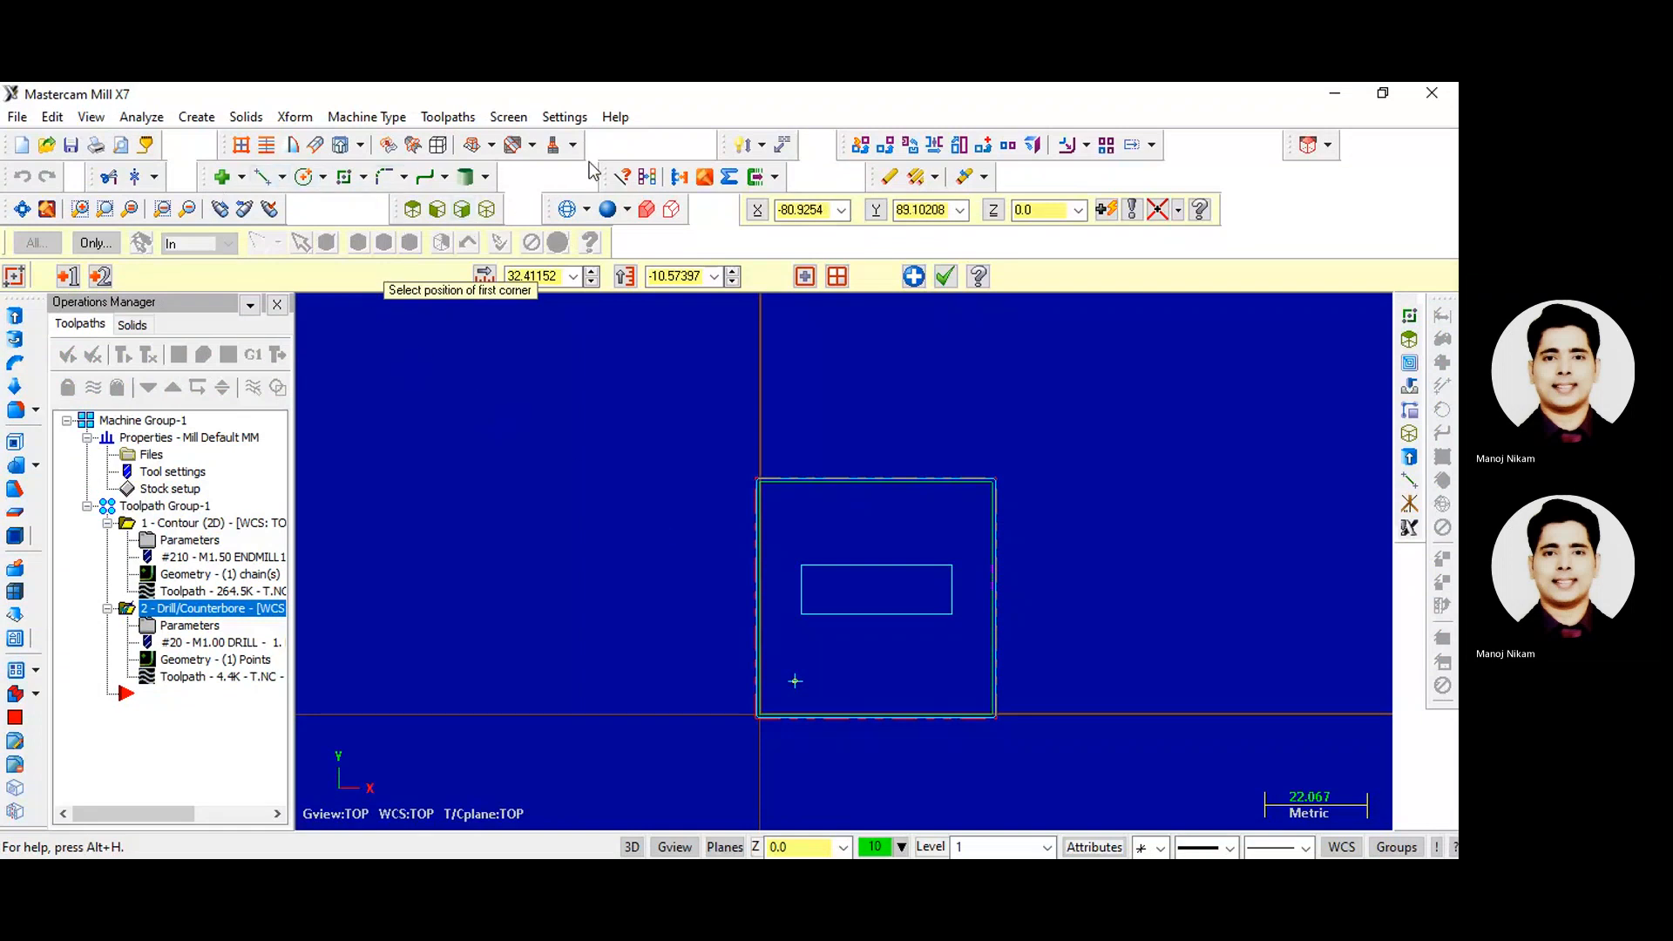
- Create a pocket toolpath using the small inner rectangle as its chain
left_click(447, 120)
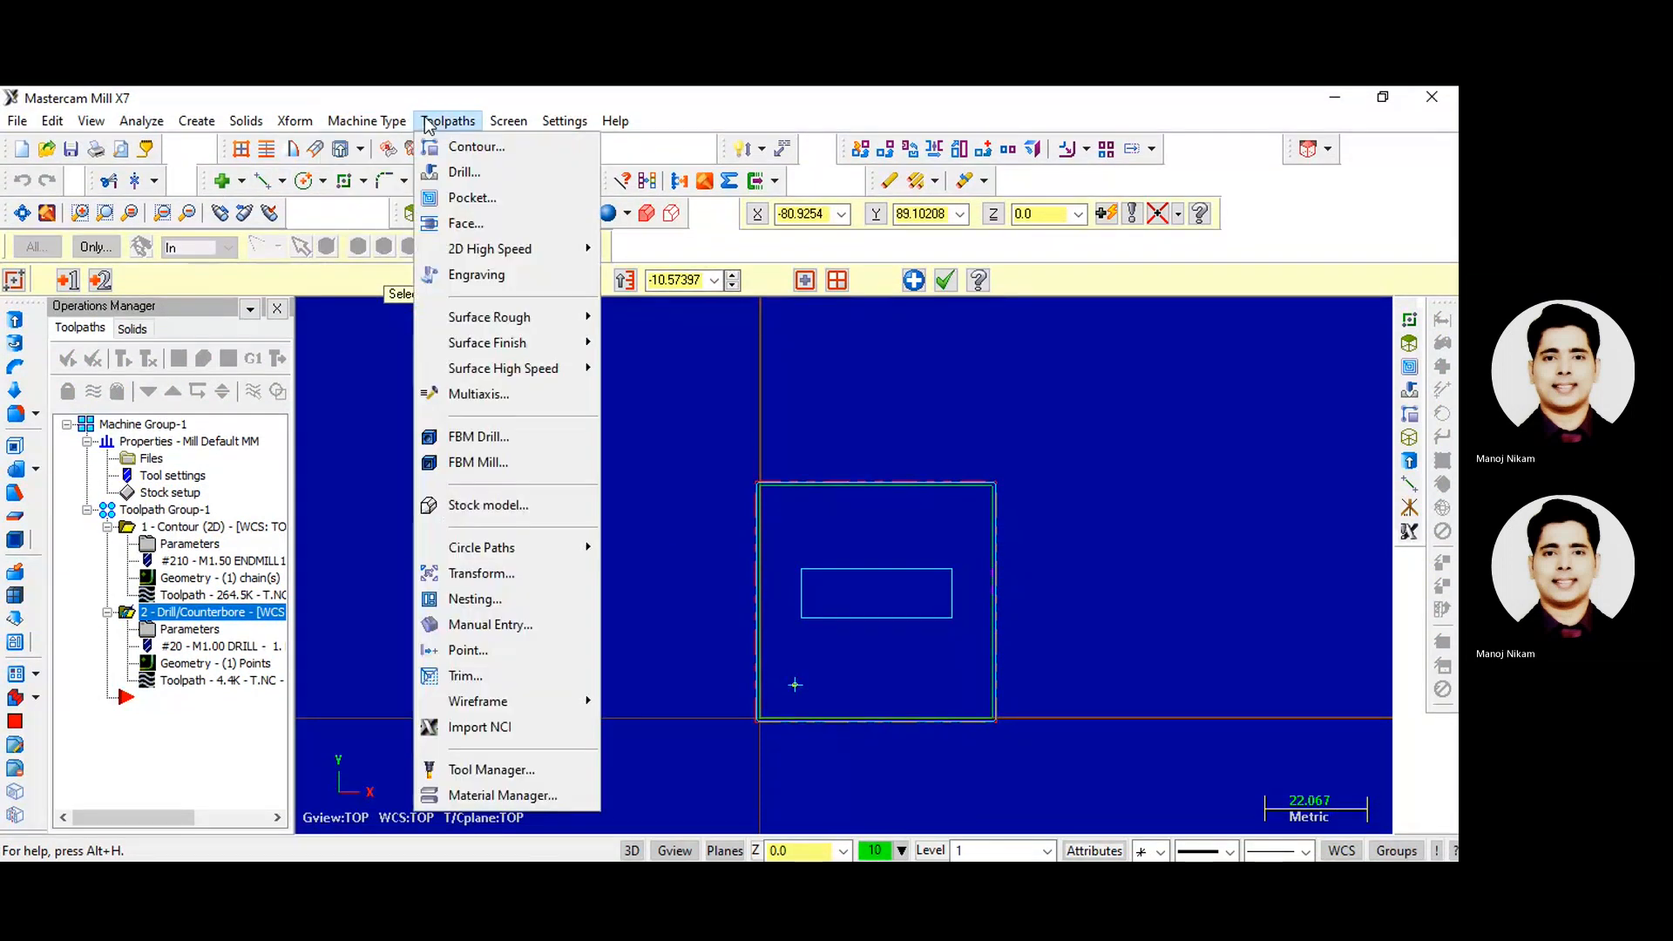
left_click(458, 194)
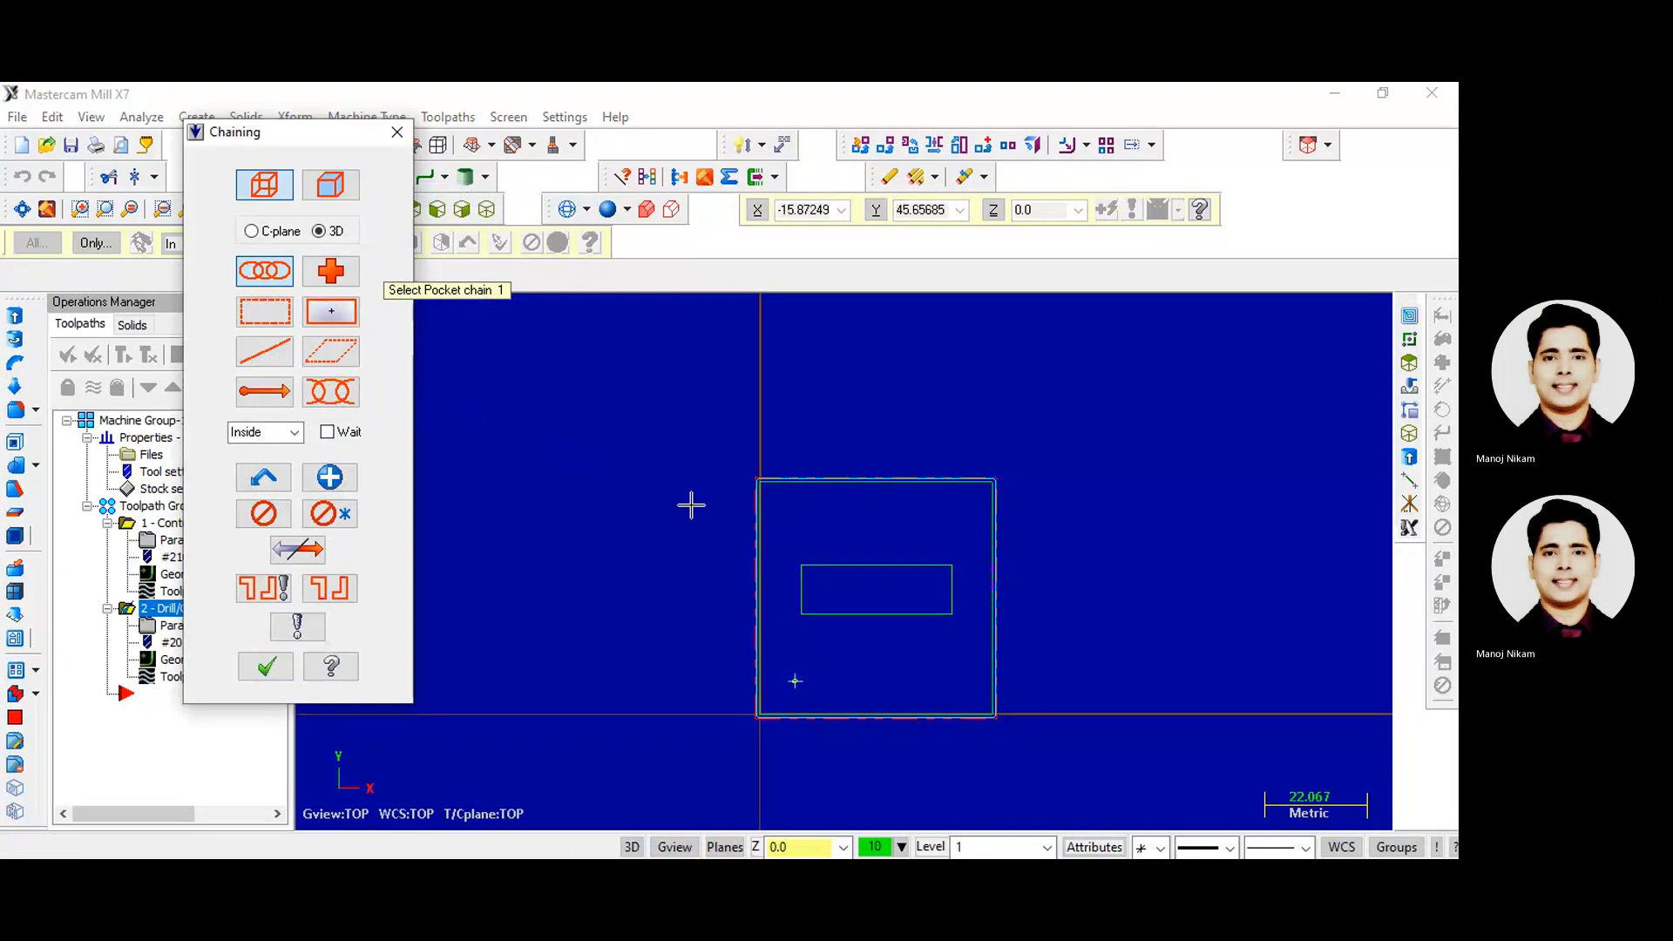
left_click(811, 567)
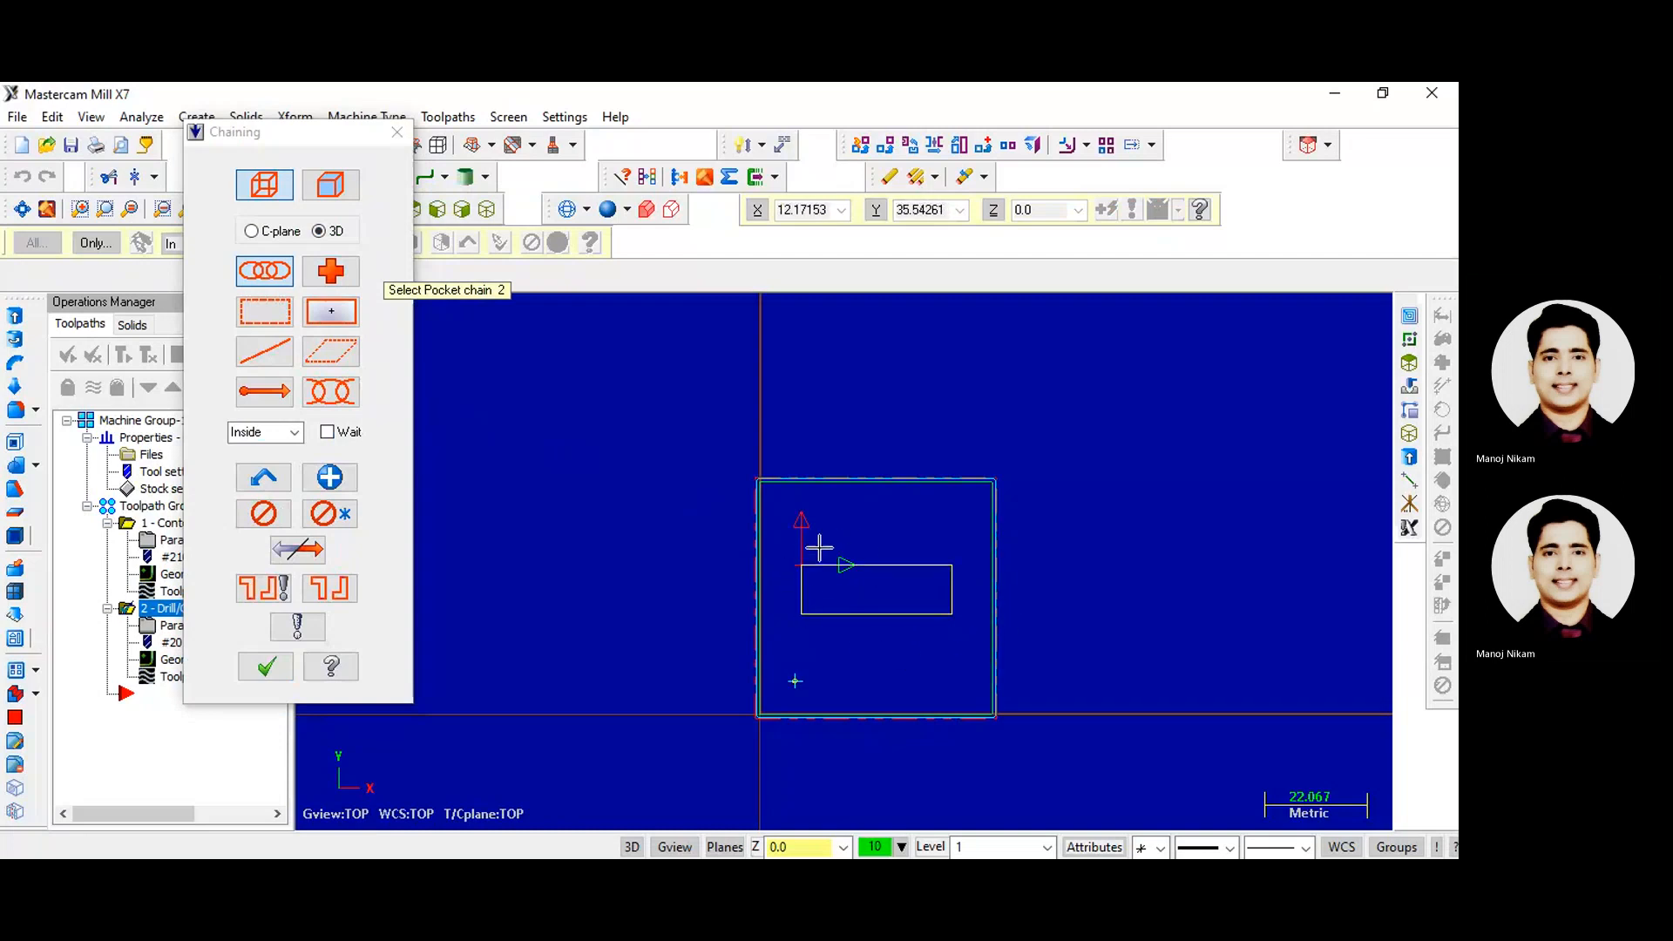
left_click(266, 668)
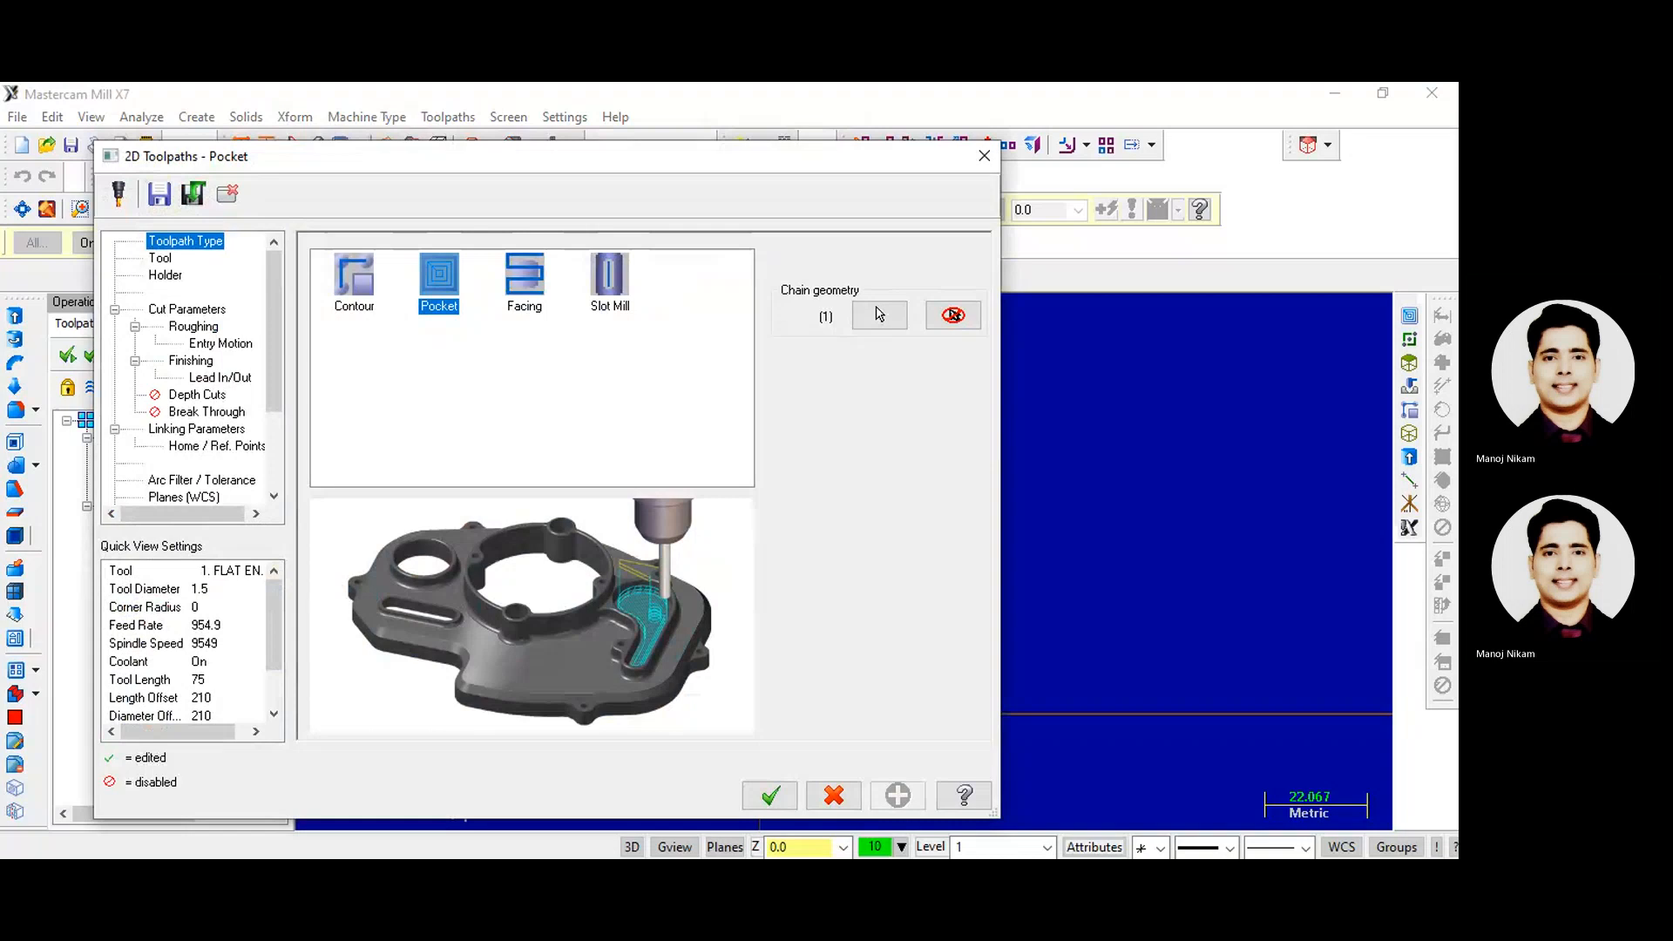
- Select the 5. FLAT ENDMILL tool with 5.0 diameter from the Mill_mm tool library for the pocket toolpath
left_click(160, 259)
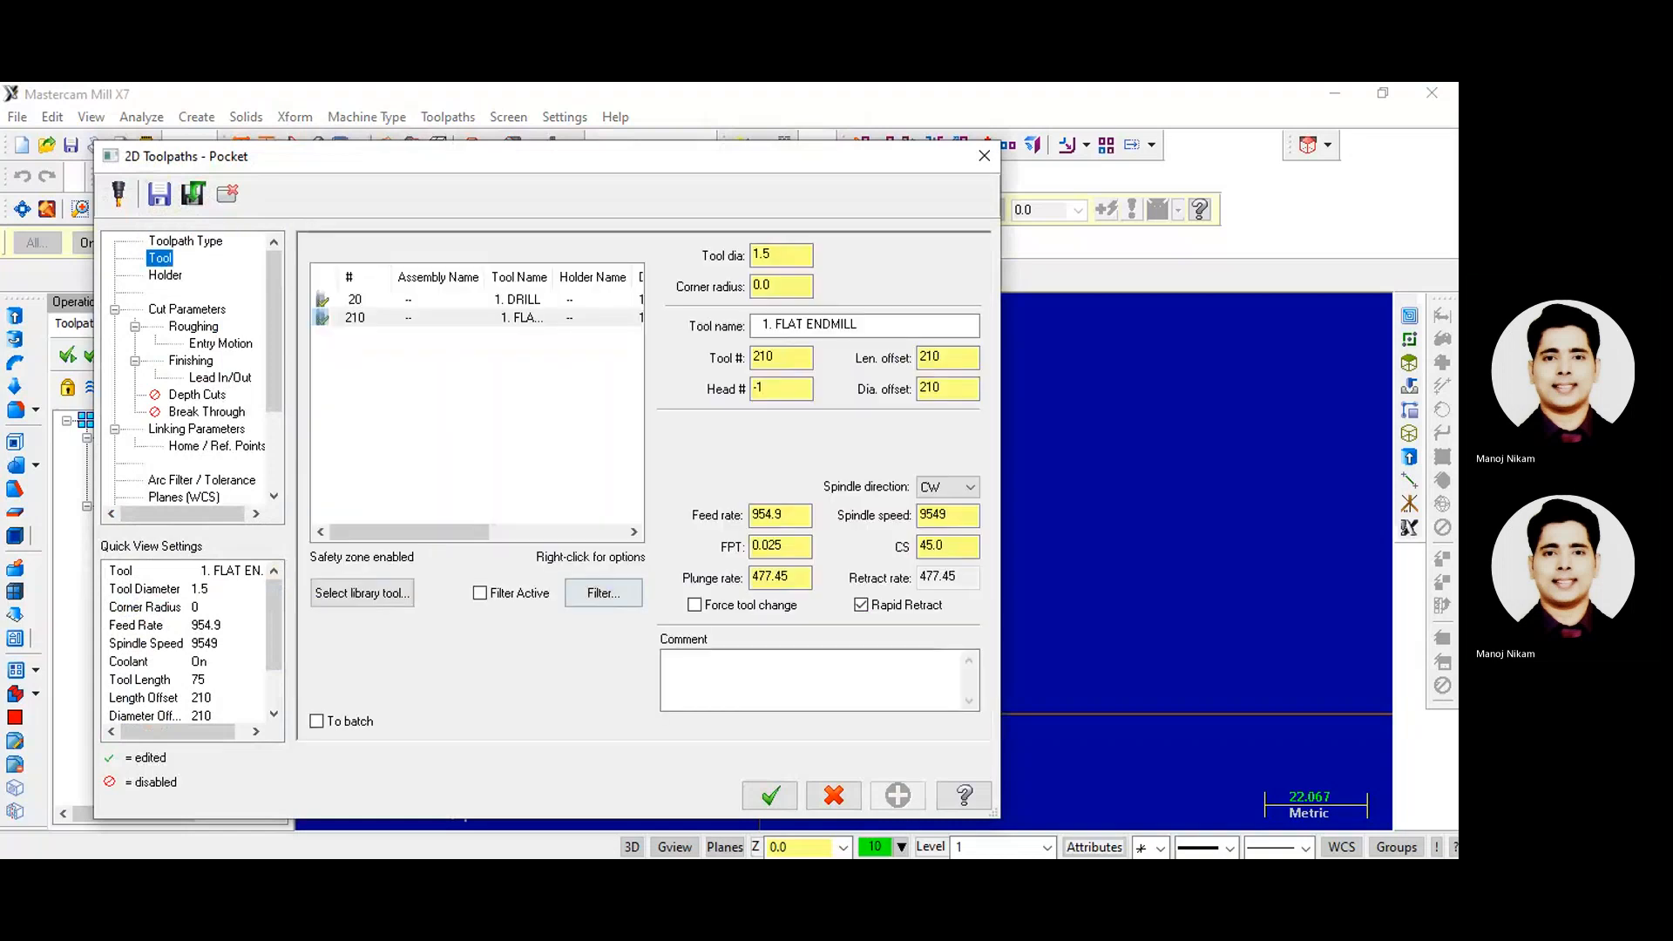
left_click(362, 592)
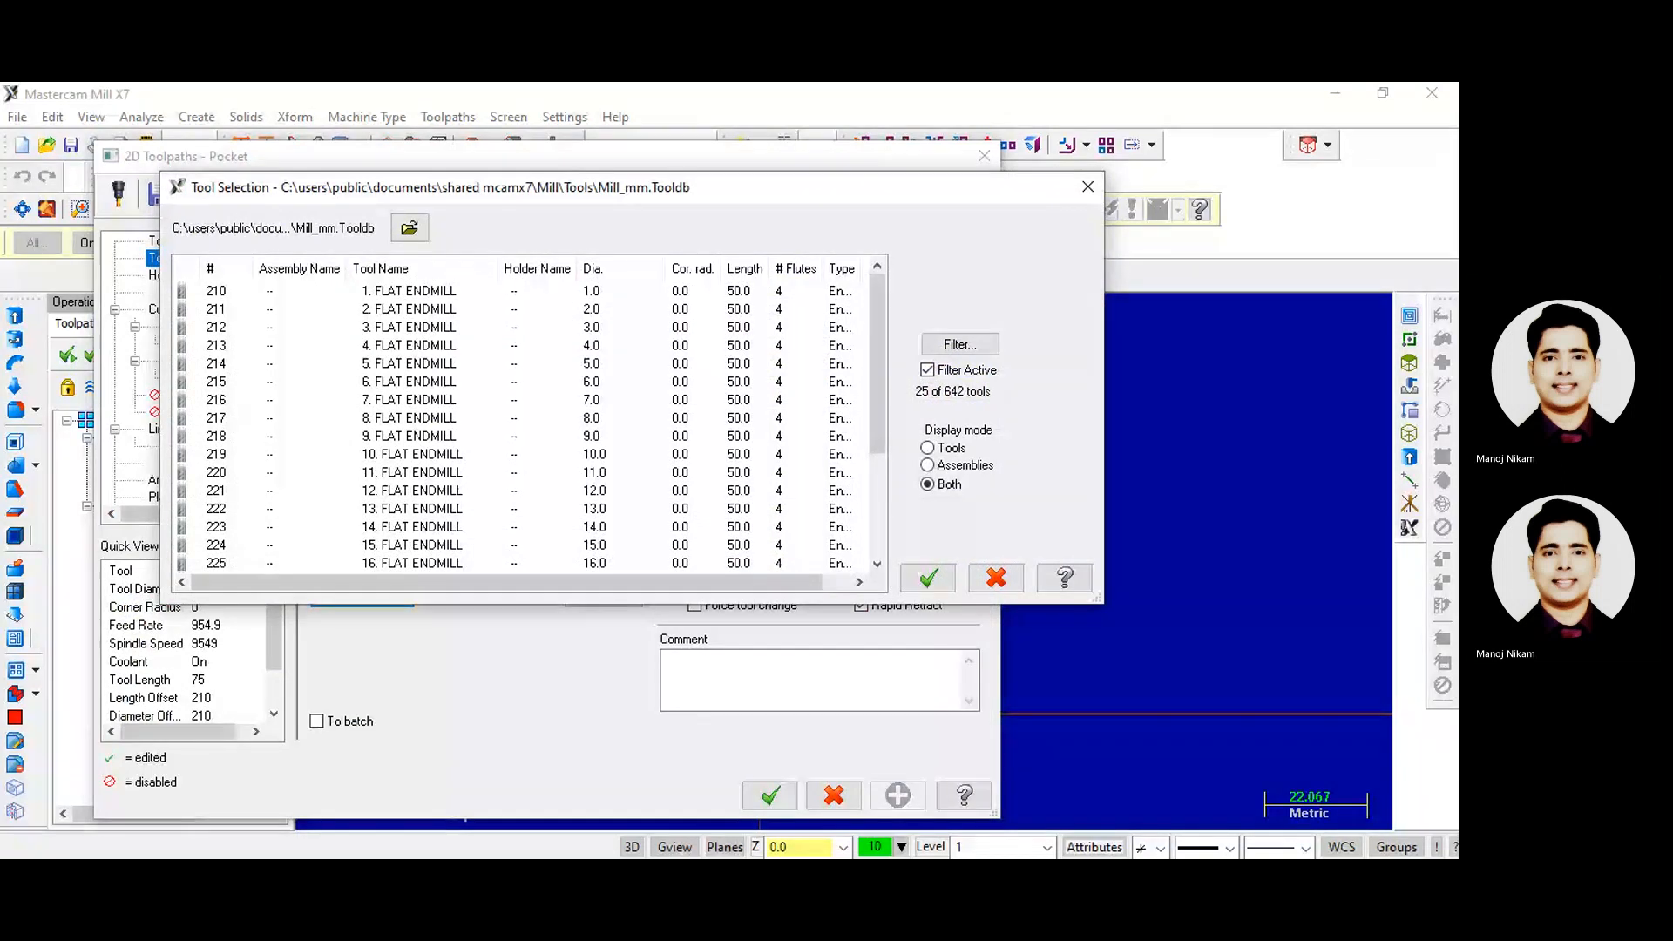
left_click(410, 365)
left_click(942, 581)
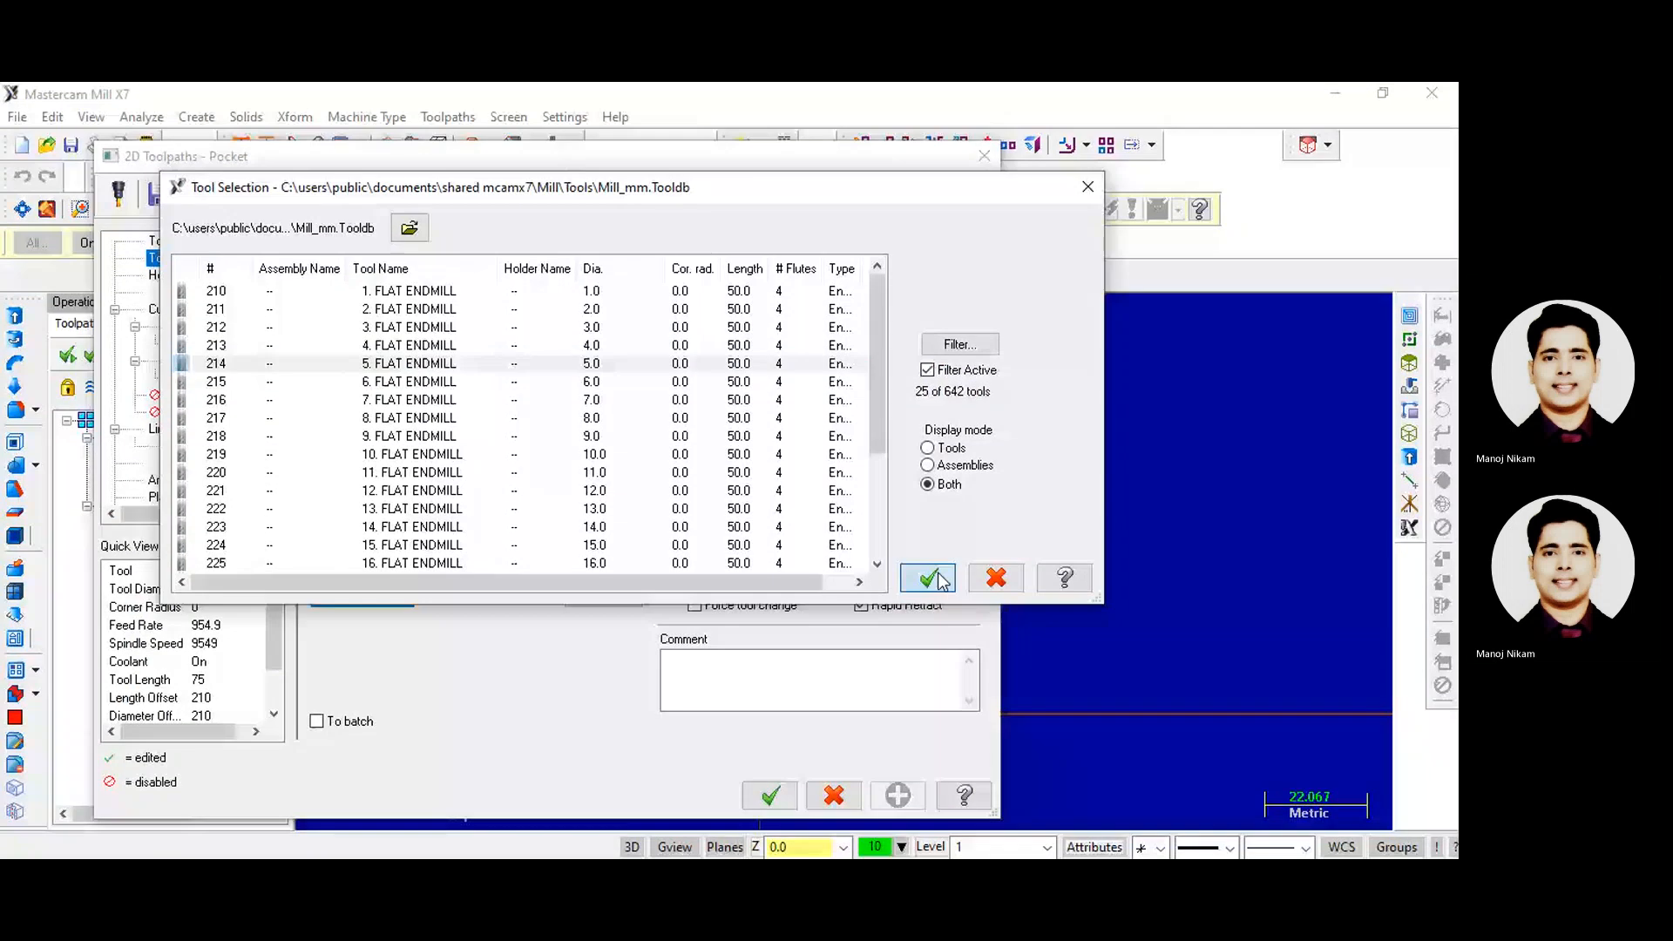
left_click(942, 581)
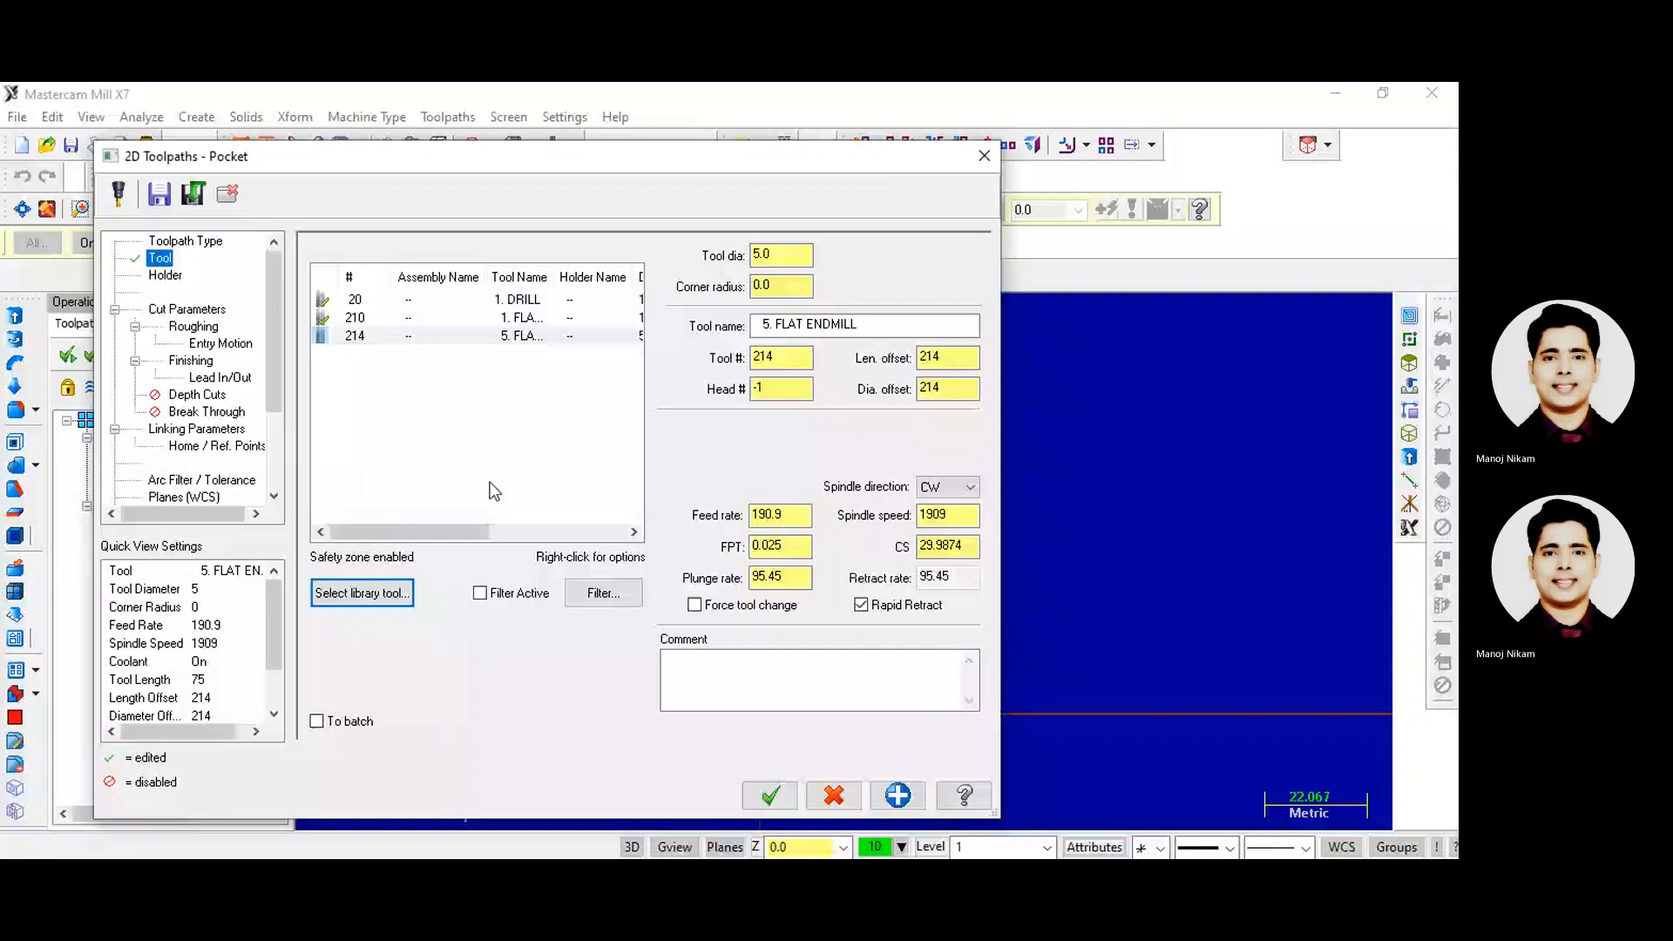
- Go through the pocket's cut, roughing, entry and finishing parameters and enable depth cuts with a max rough step of 2.0
left_click(186, 309)
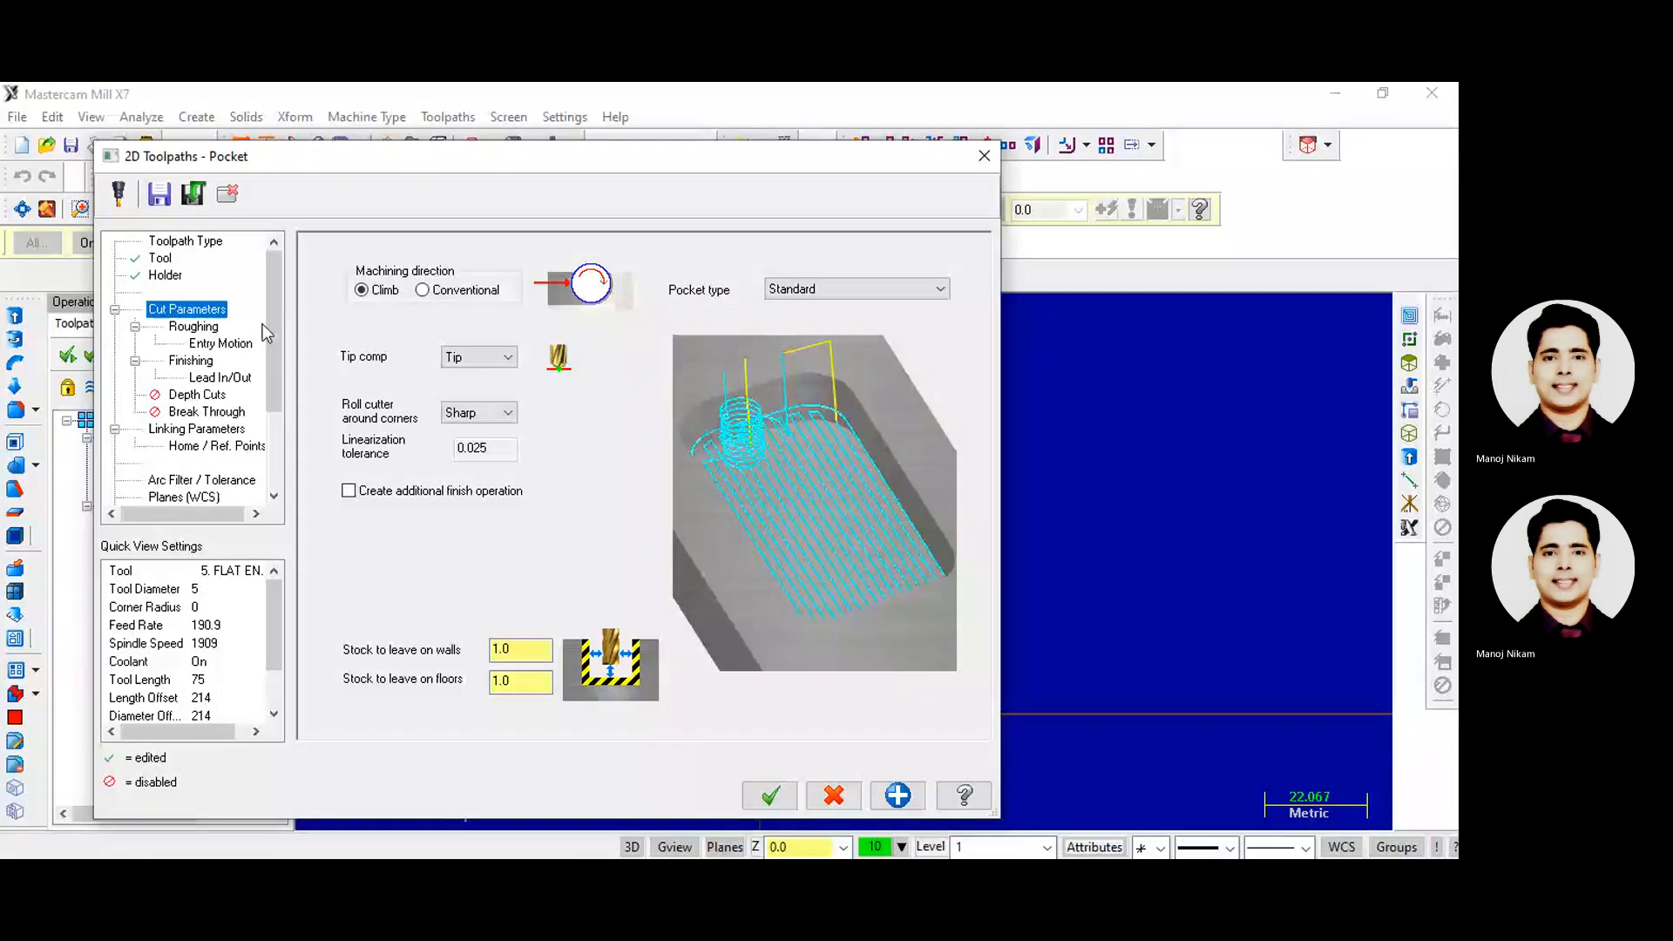
left_click(187, 328)
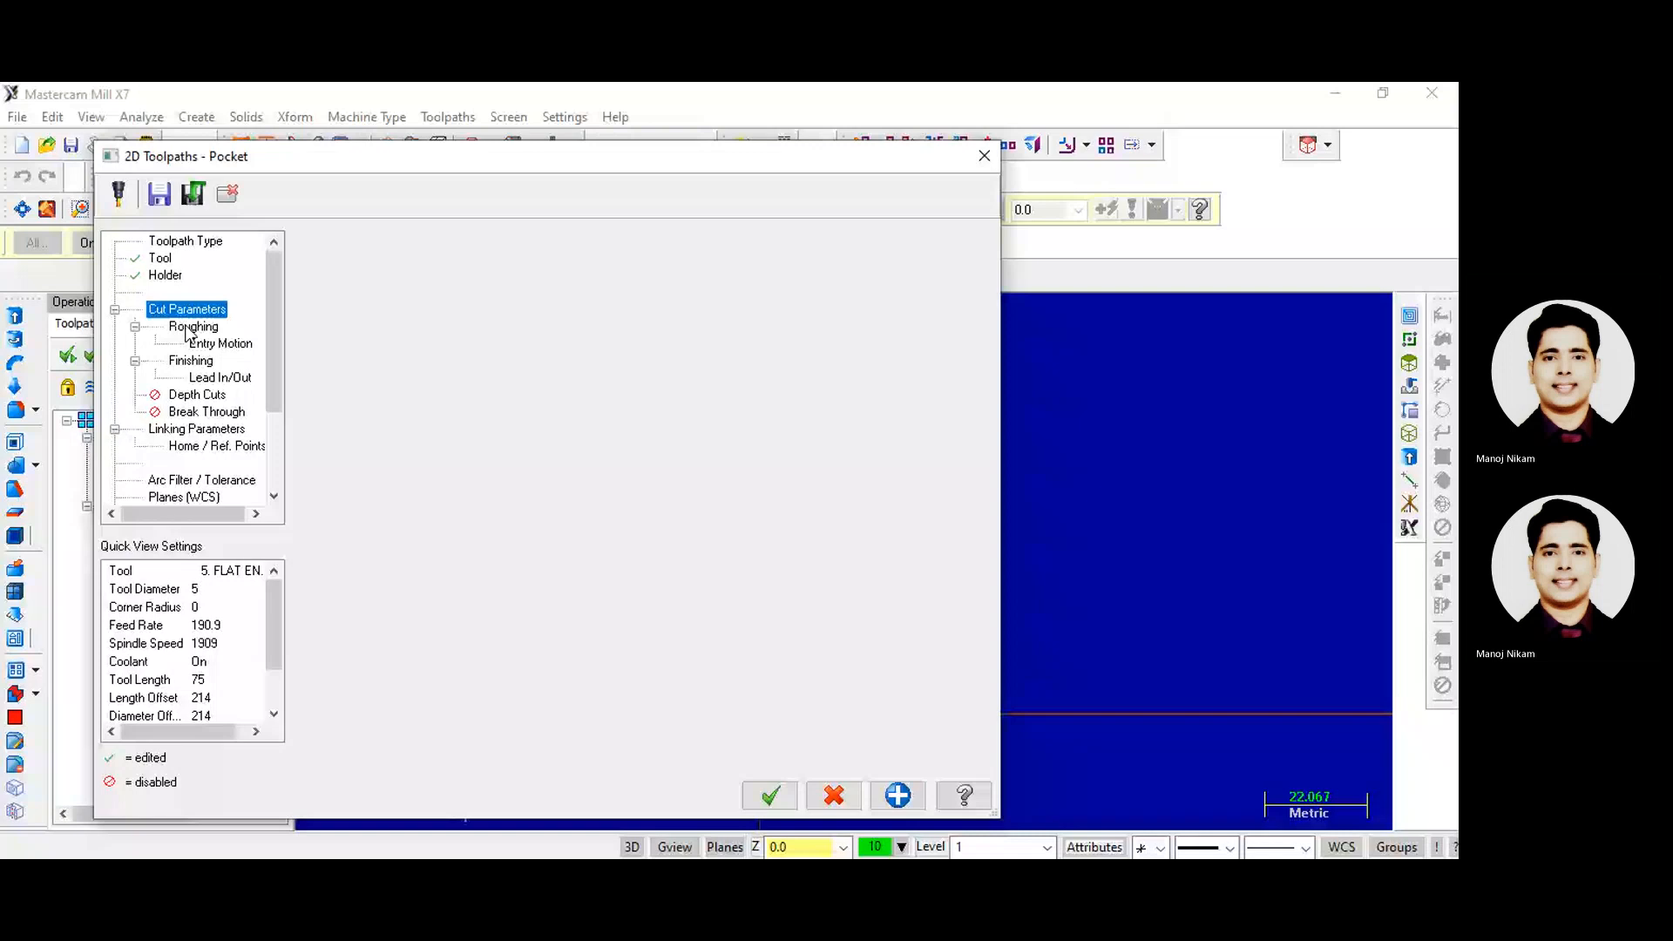
left_click(205, 343)
left_click(192, 360)
left_click(199, 378)
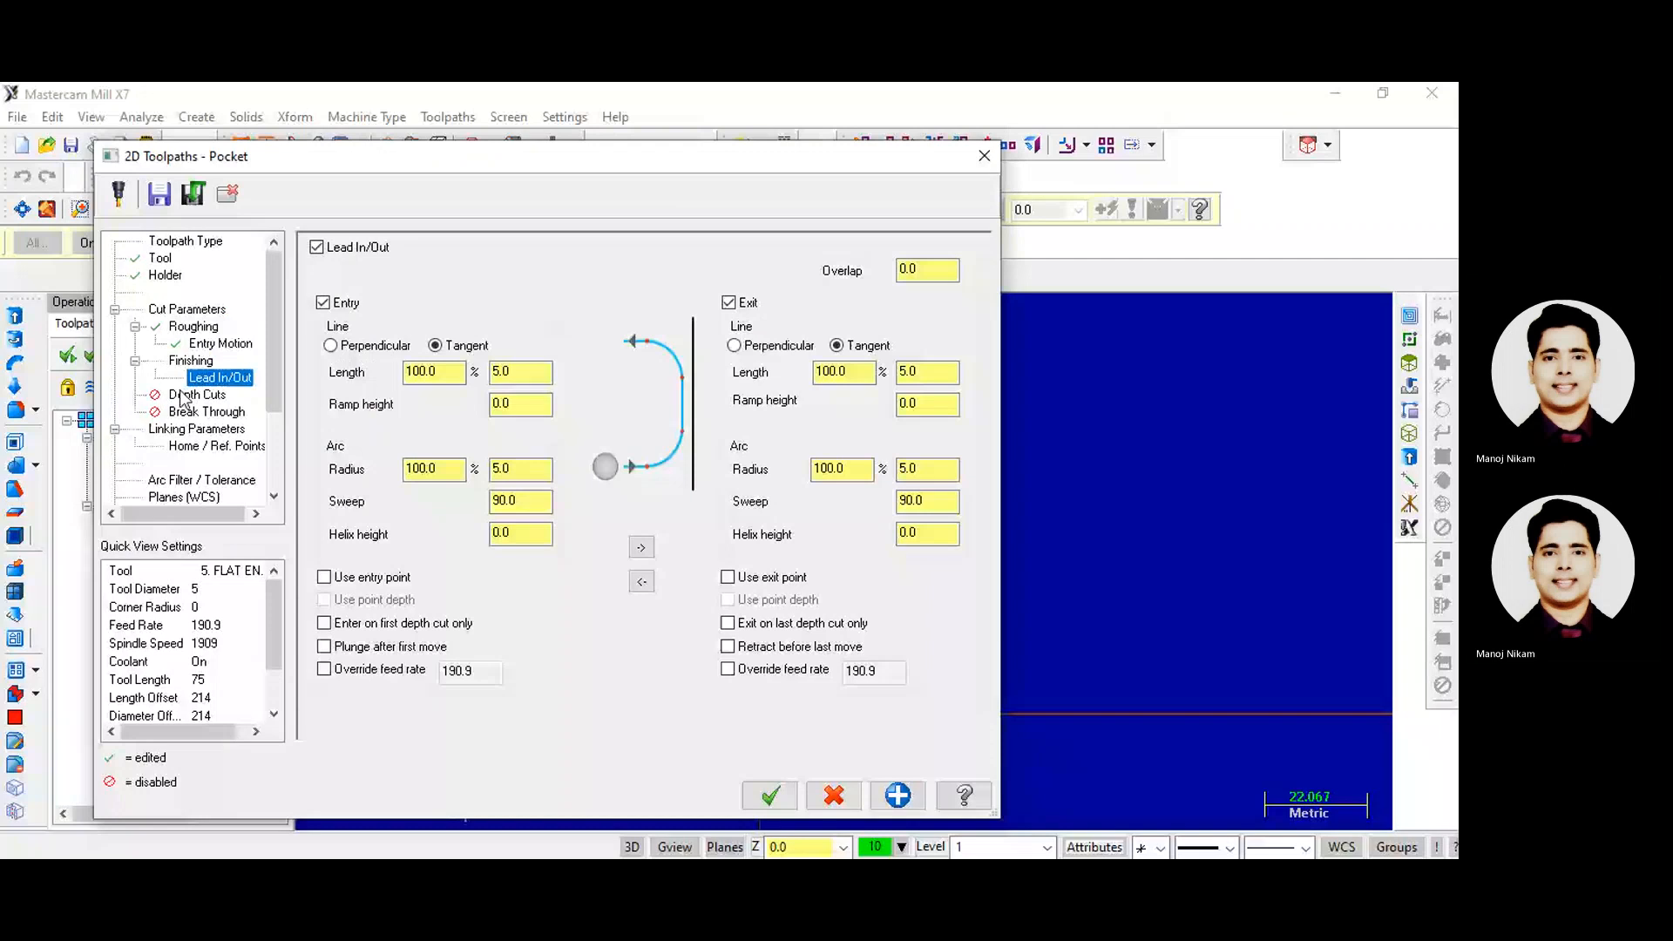
left_click(185, 394)
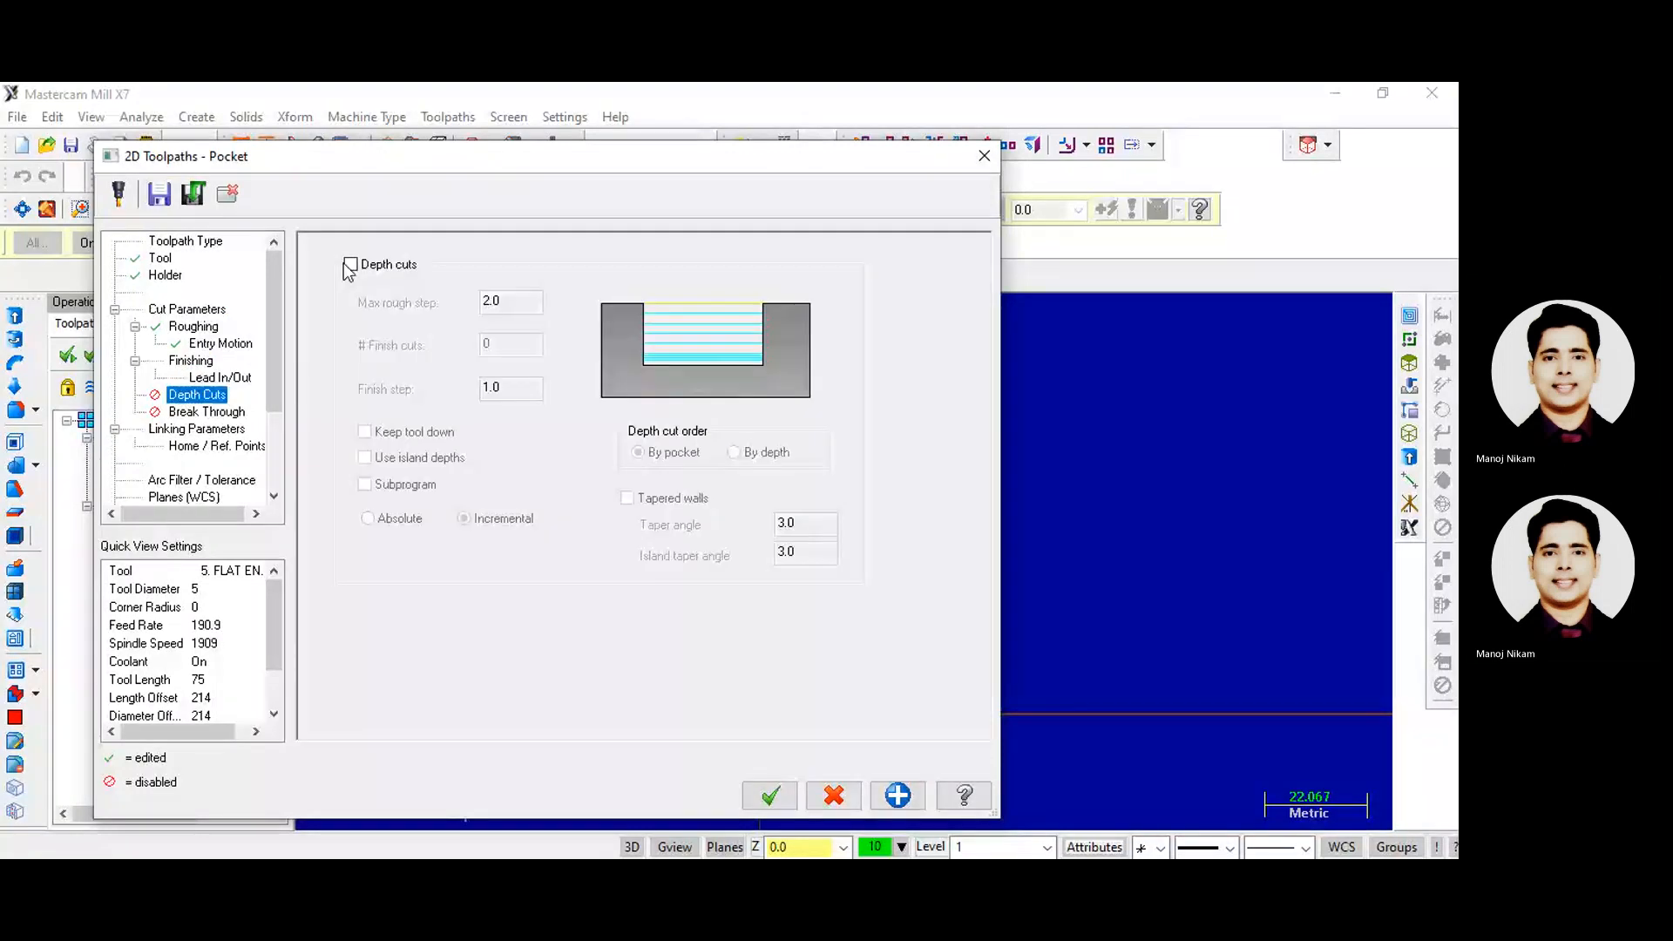
left_click(349, 264)
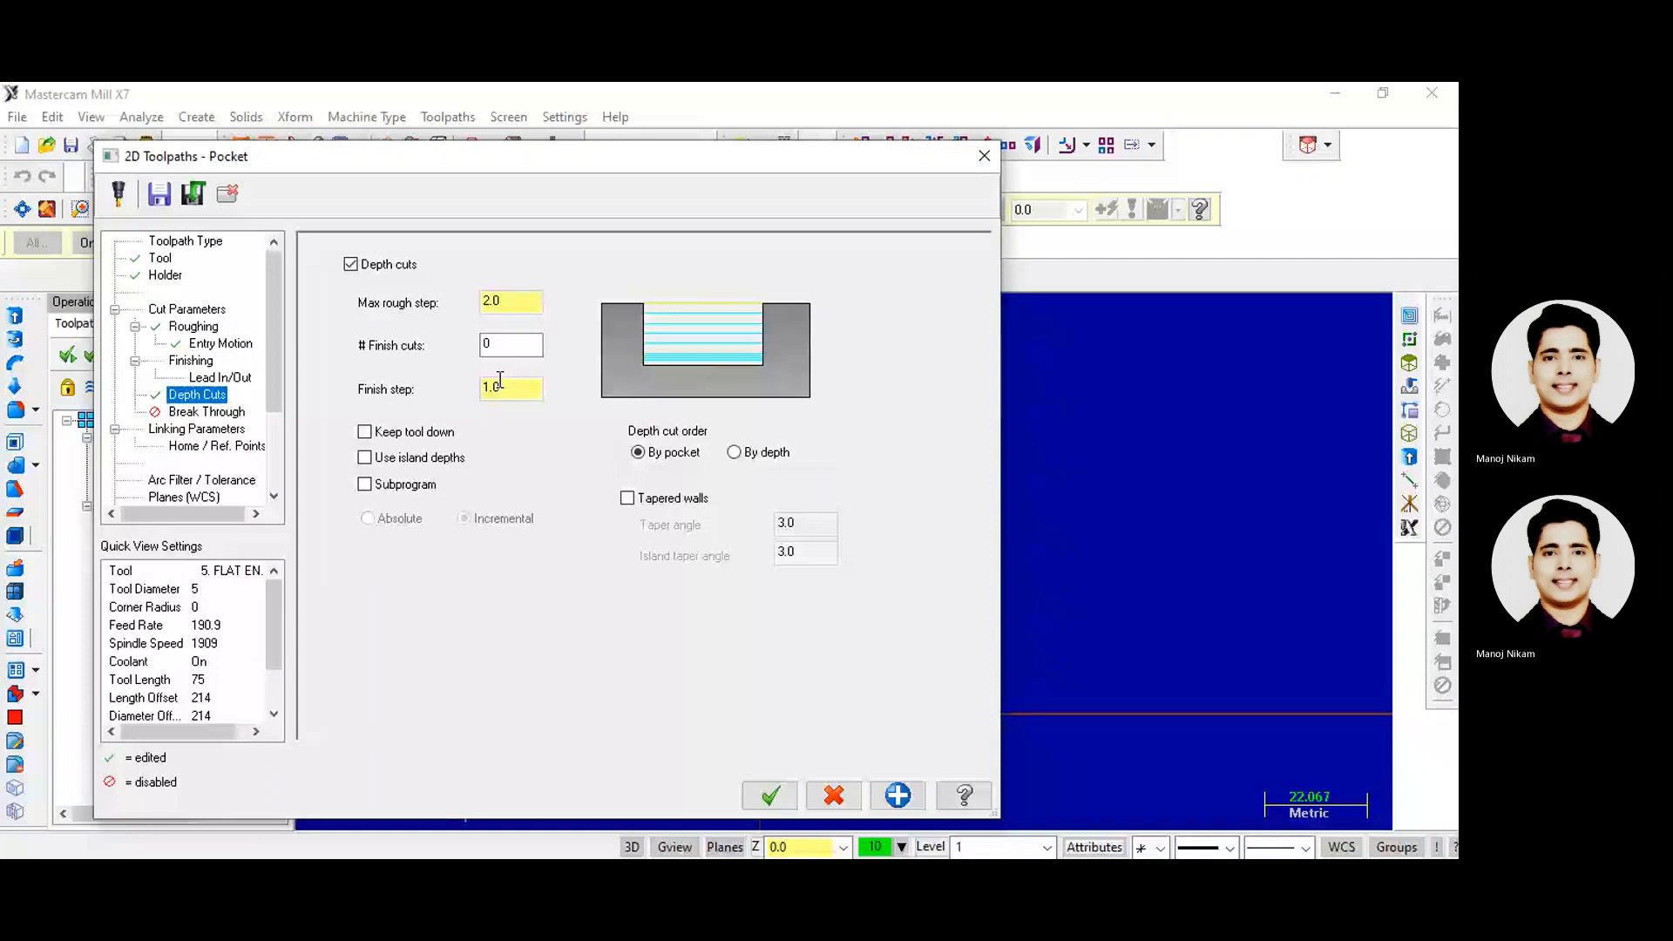
- In the pocket's linking parameters, set the incremental depth to -5 and generate the pocket toolpath
left_click(200, 414)
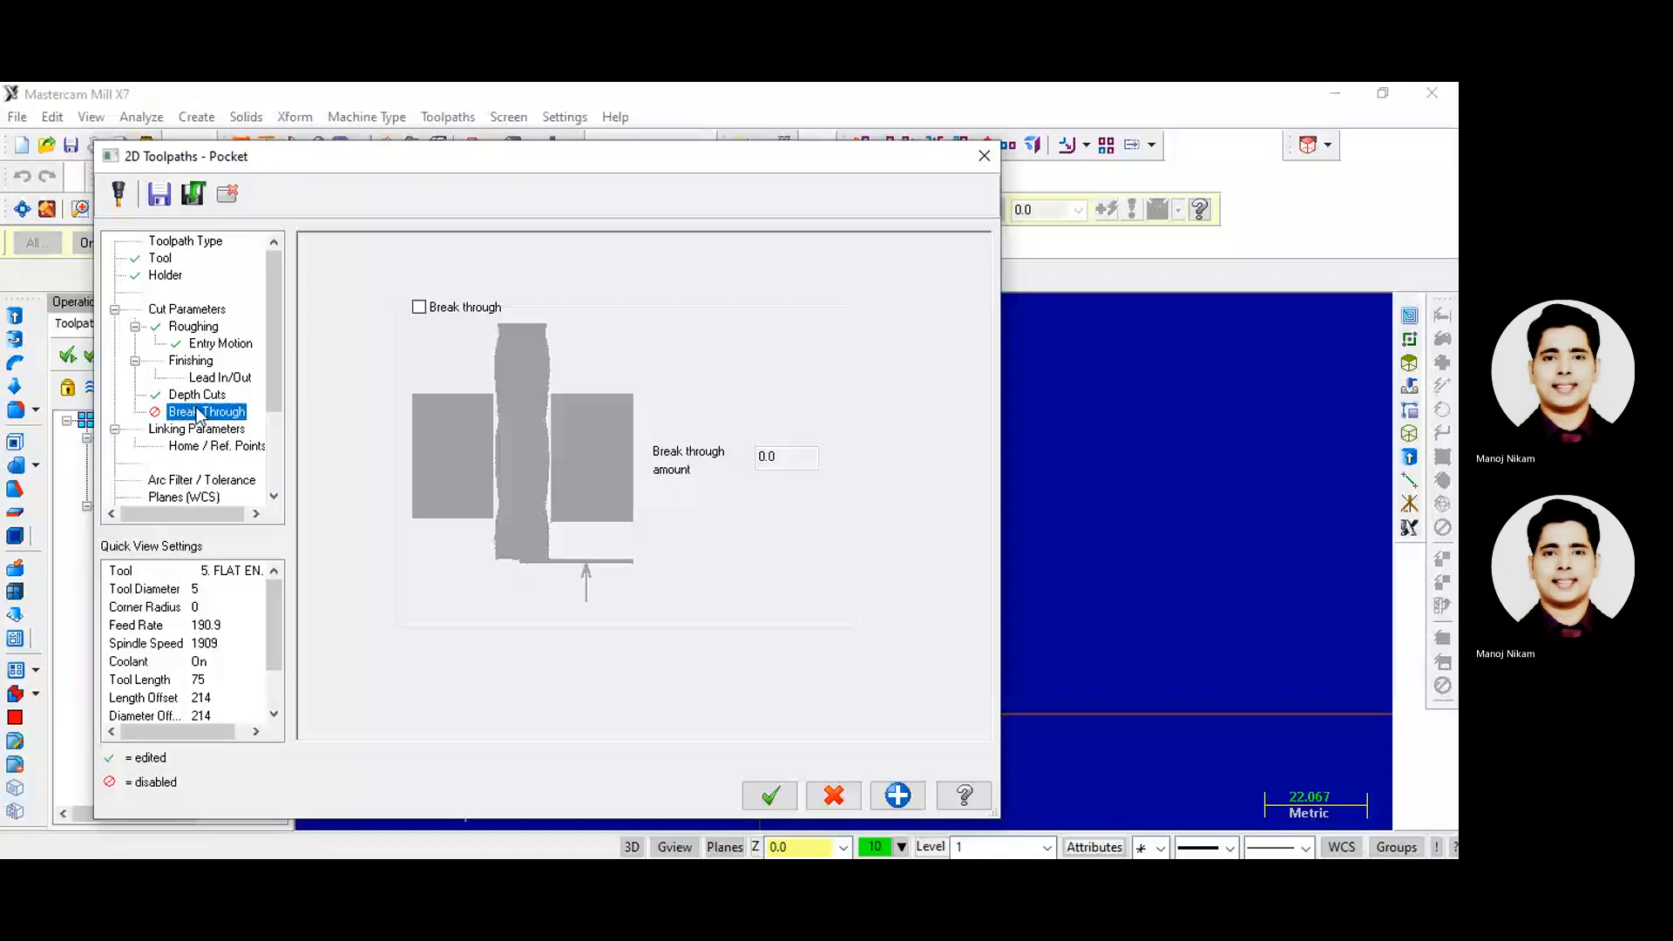
left_click(199, 429)
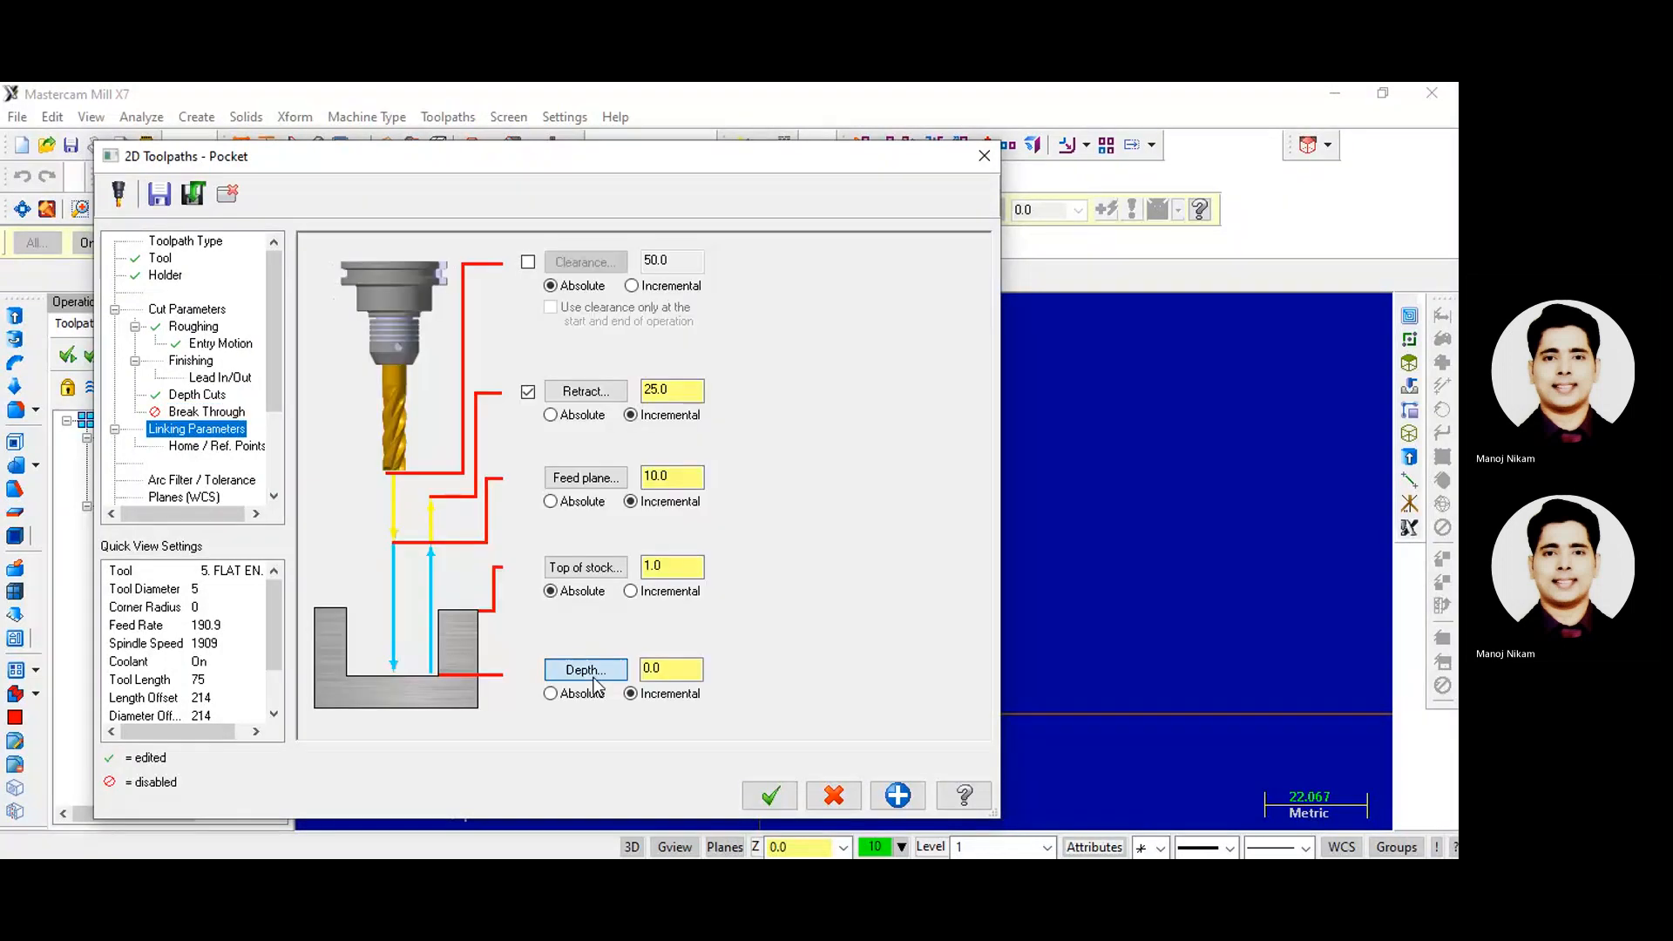
left_click(585, 673)
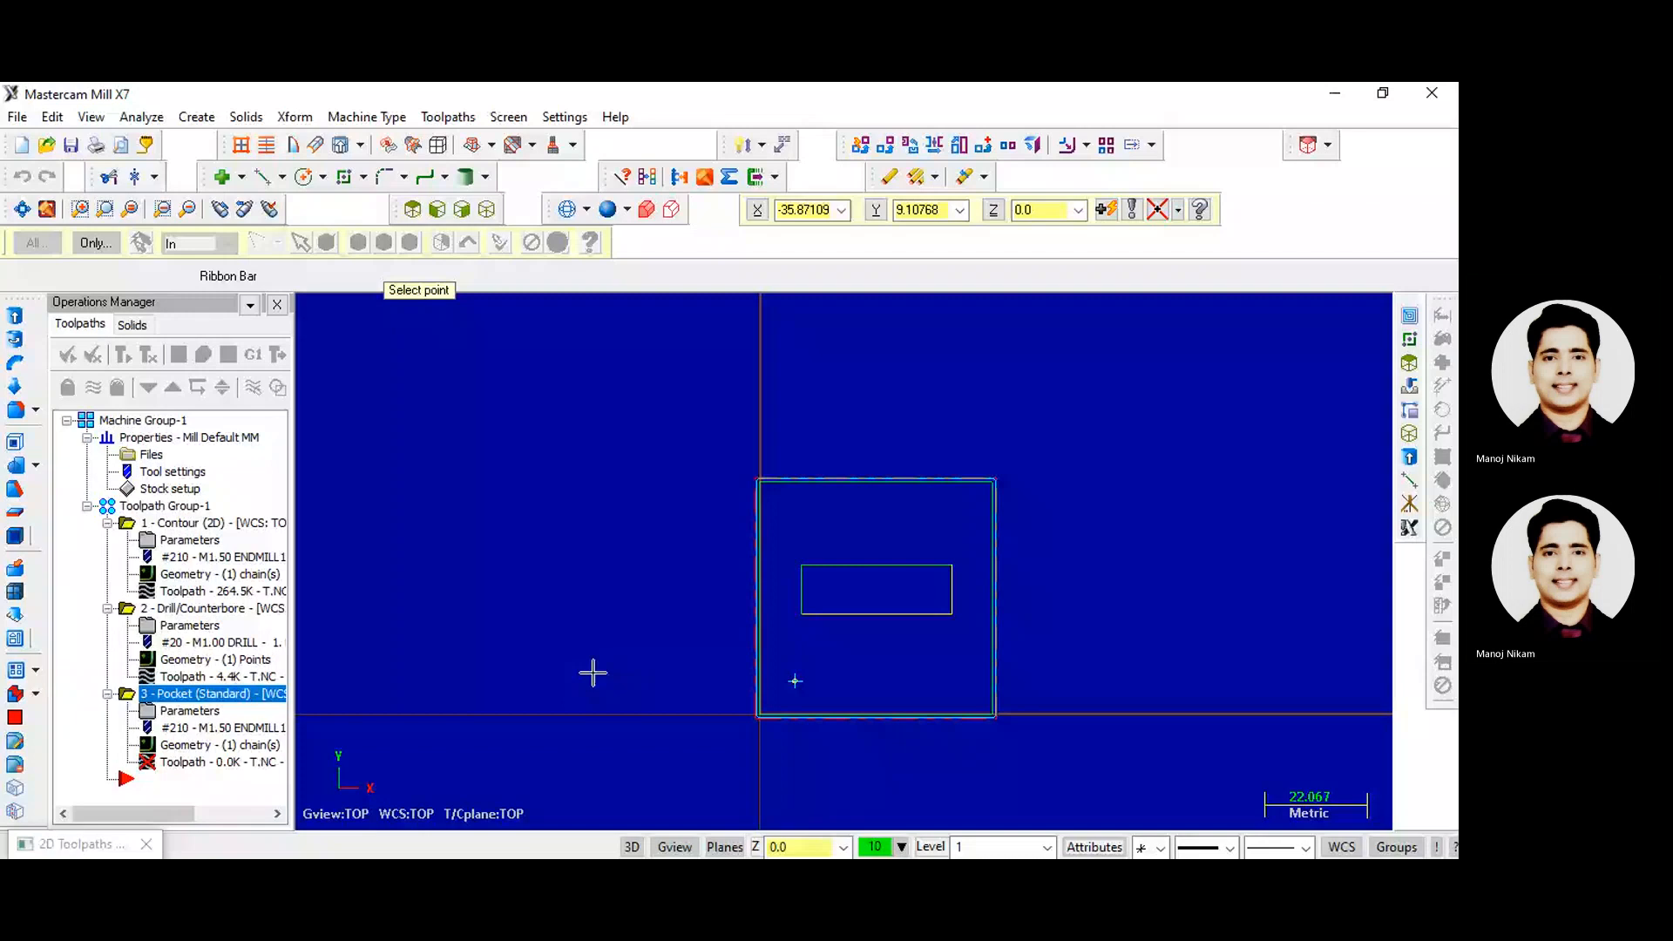
left_click(593, 673)
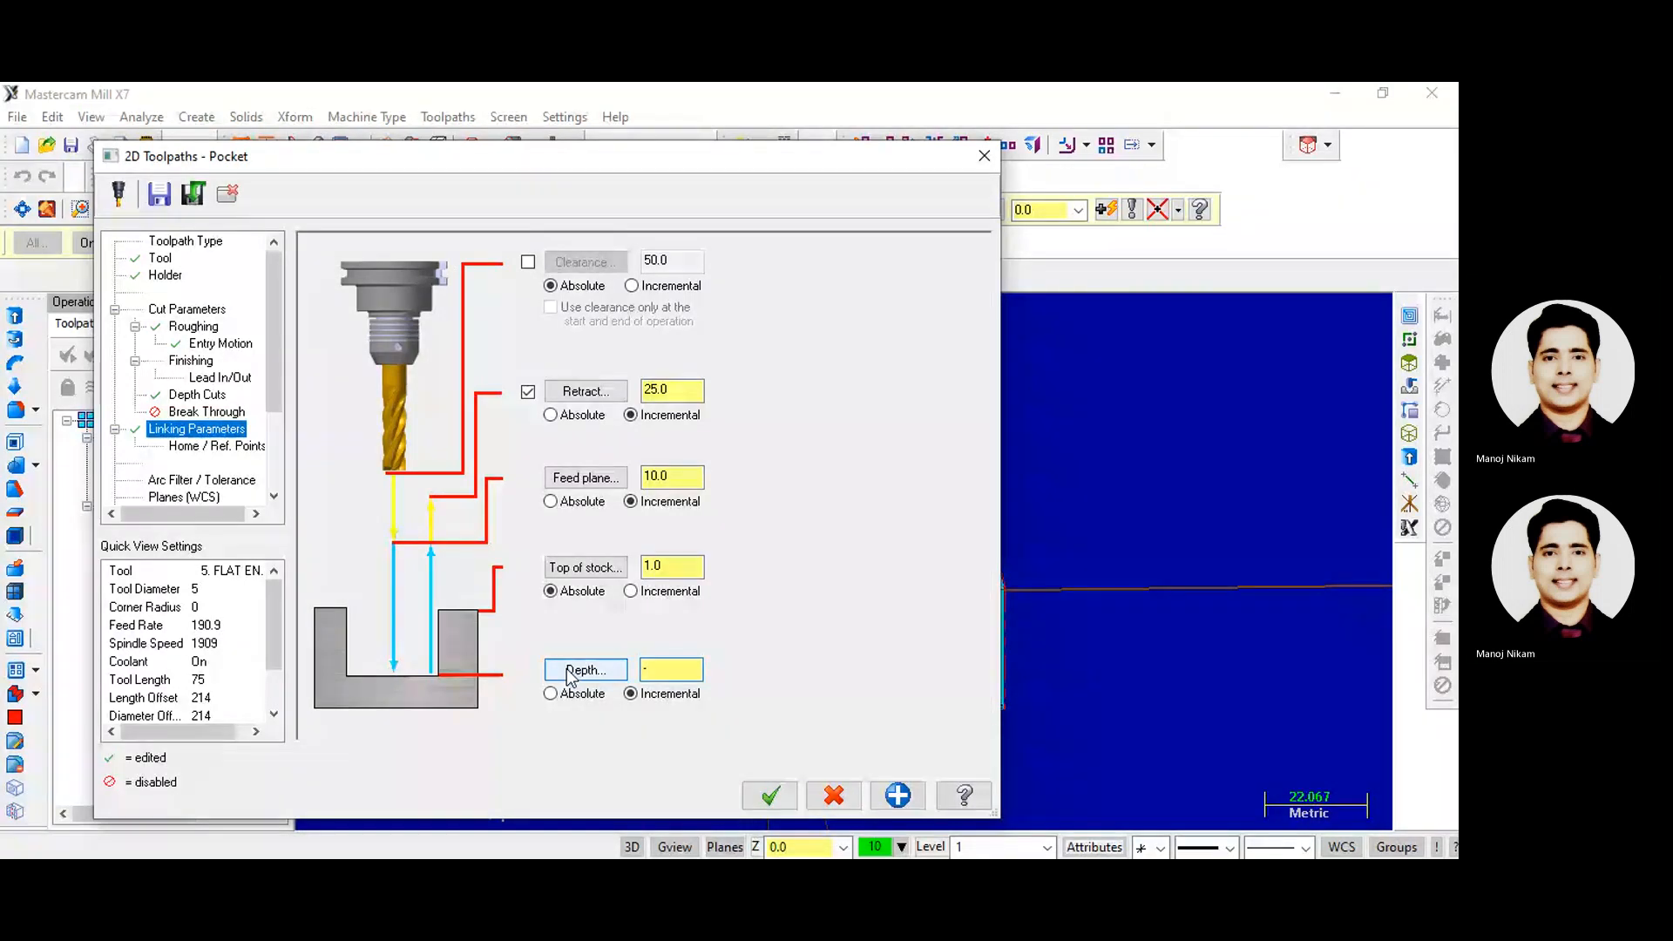
type("5")
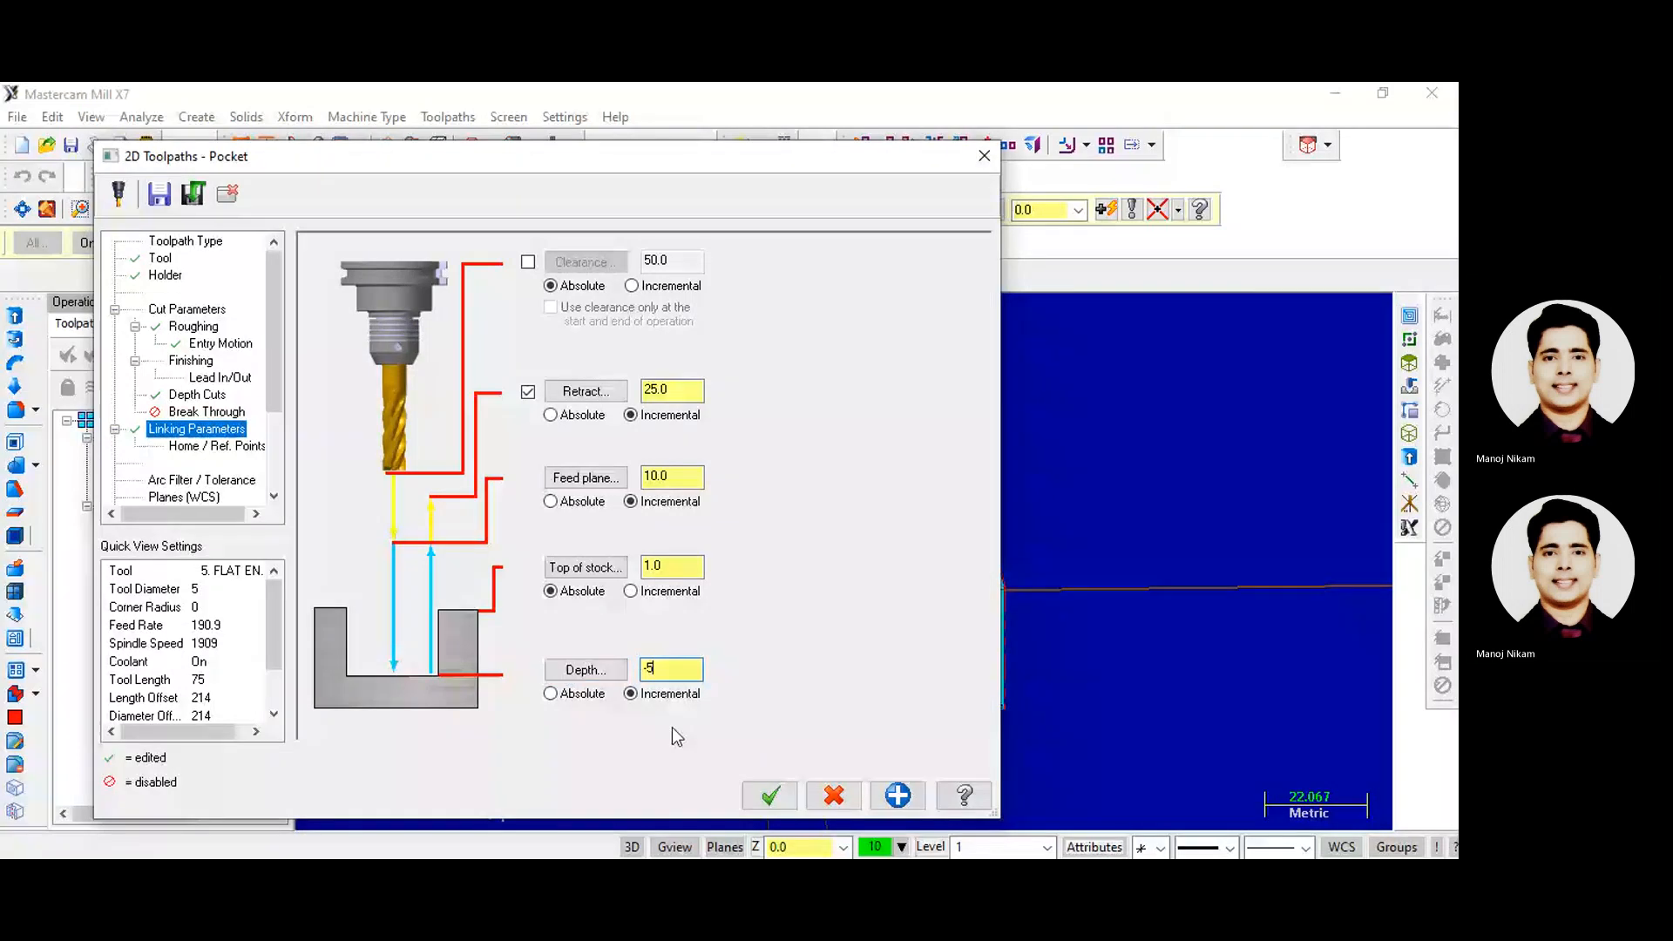
key("BackSpace")
key("BackSpace")
type("-5")
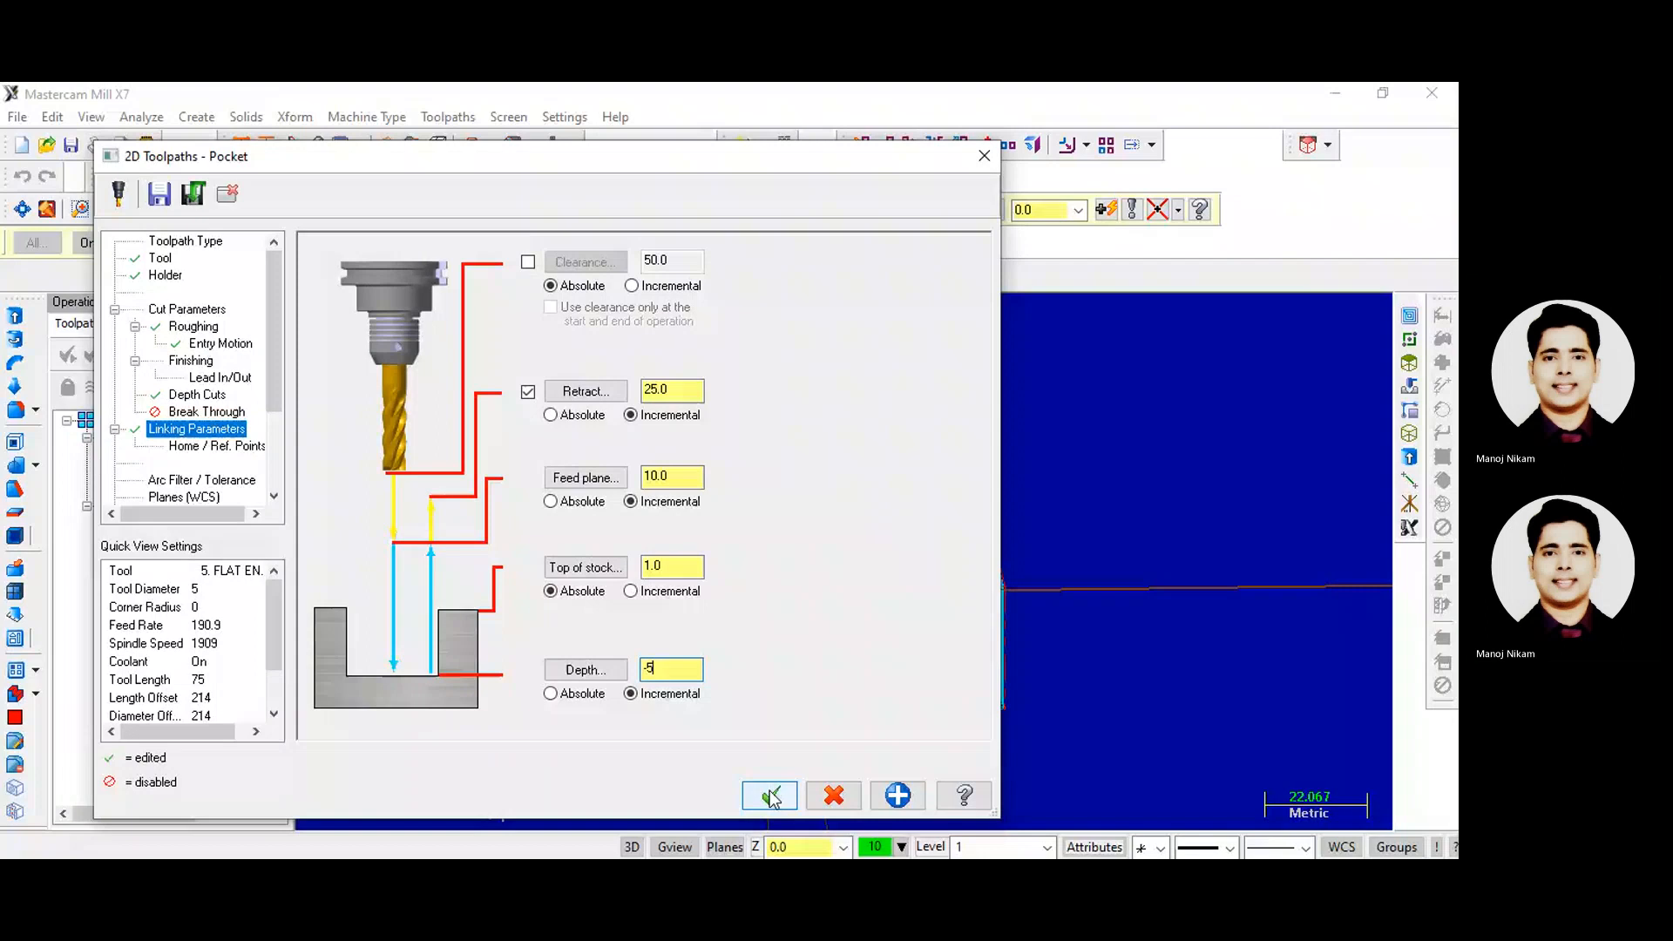
left_click(771, 797)
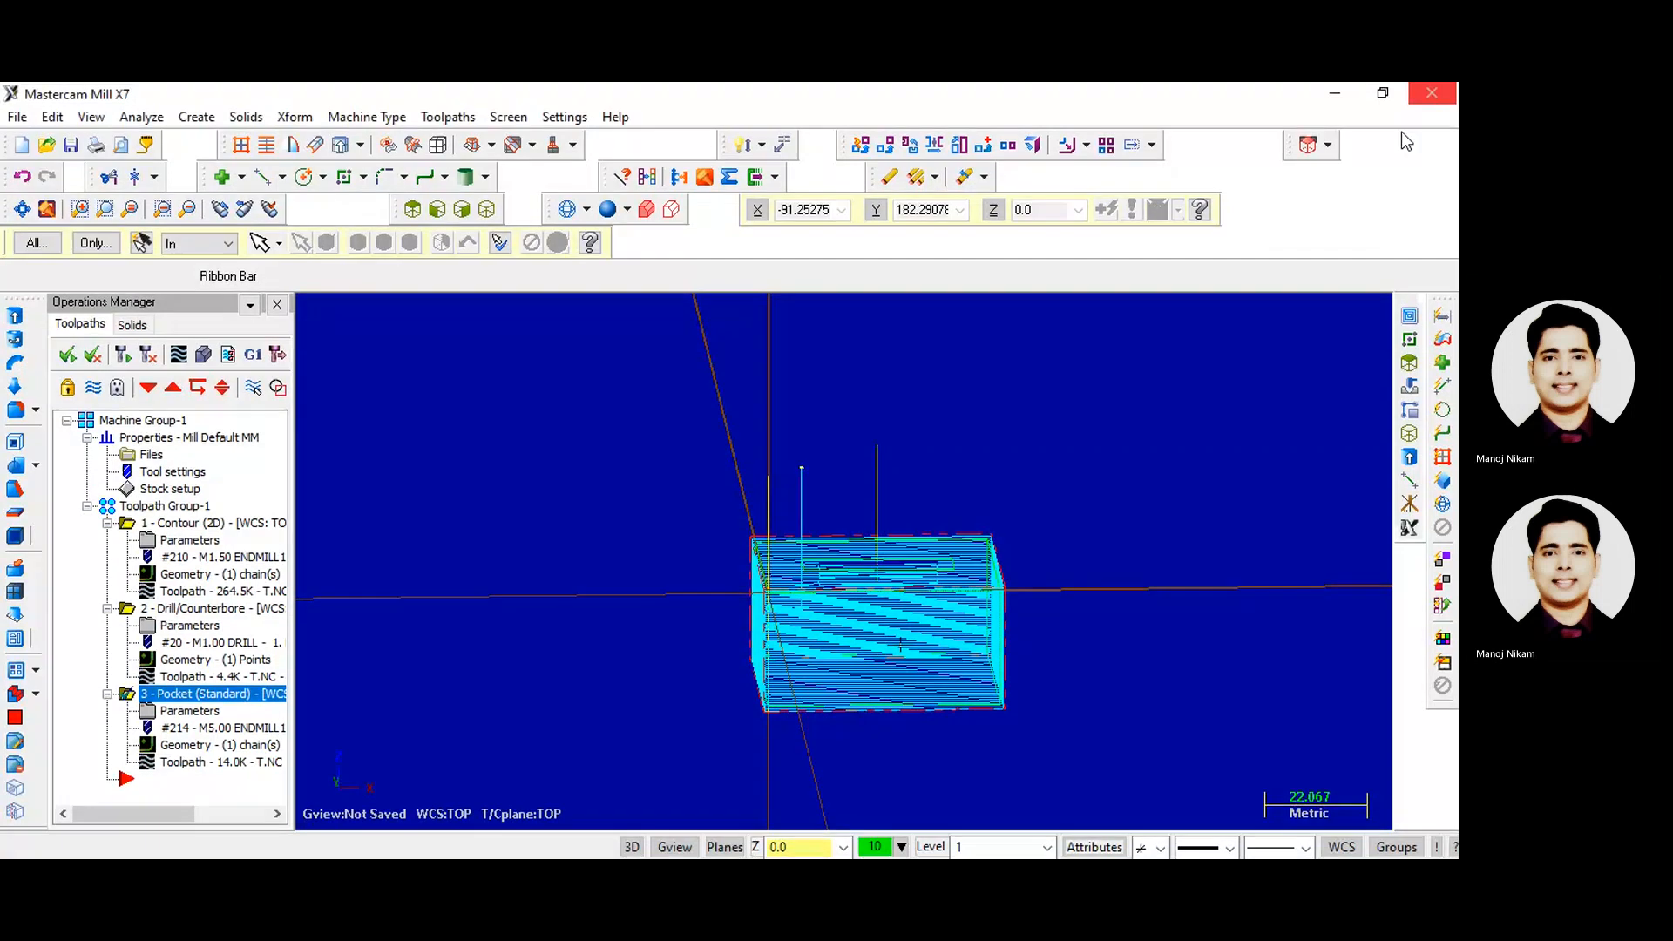
- Create a facing toolpath using the block's outer square outline as its chain, picked in the top view
left_click(414, 144)
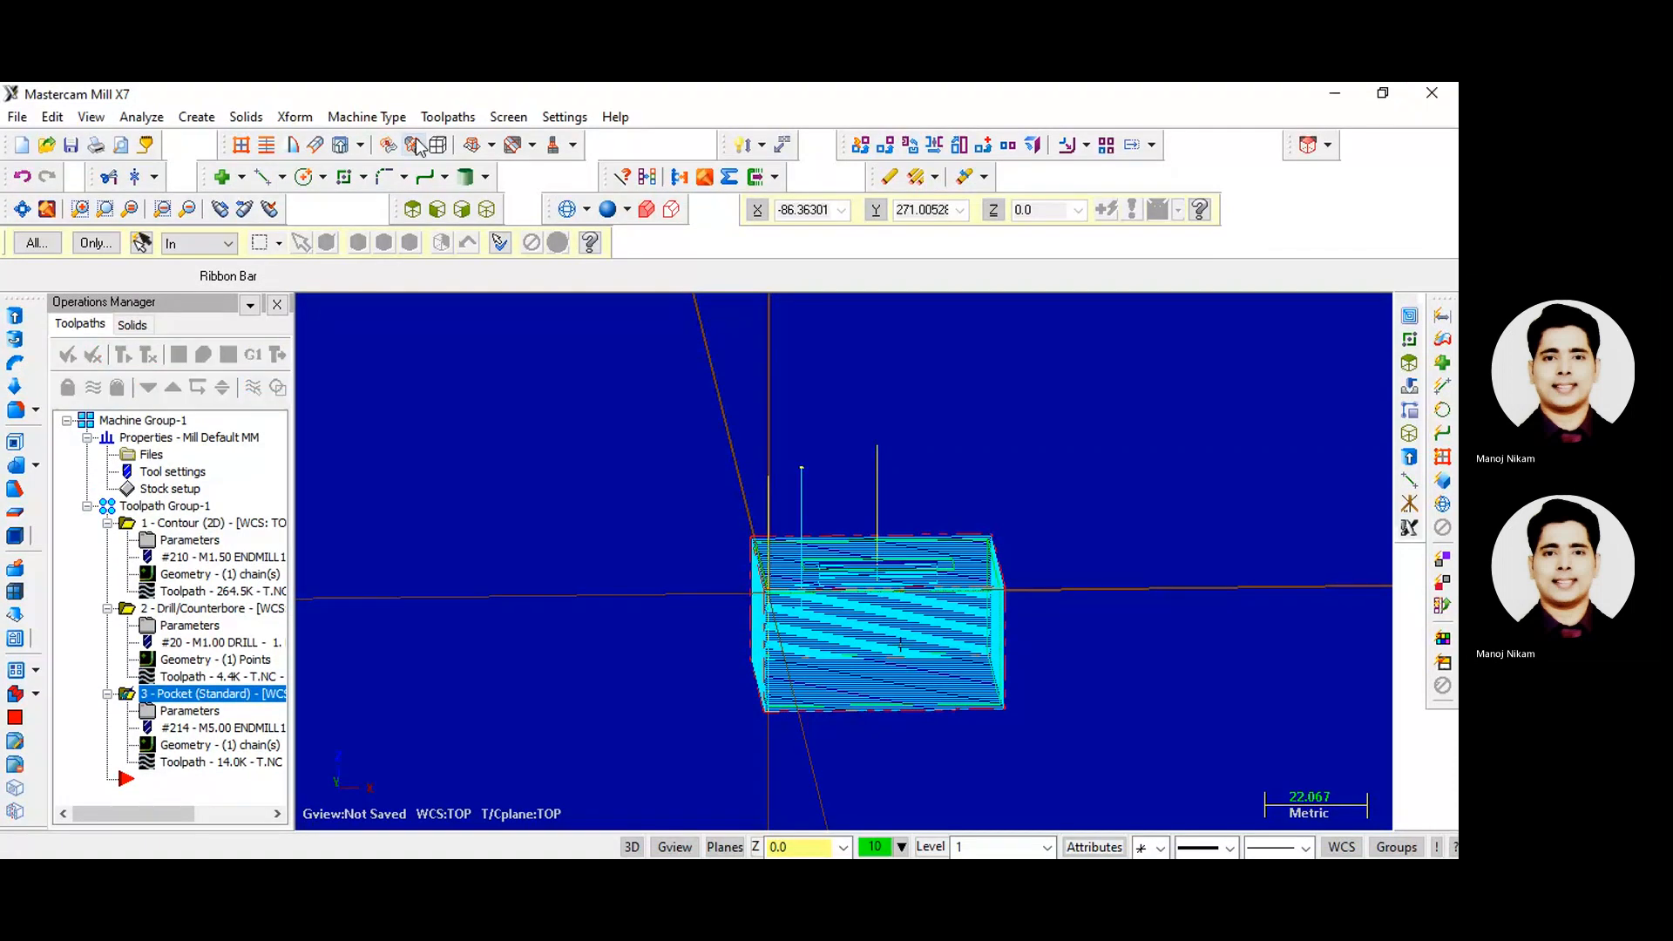
left_click(448, 117)
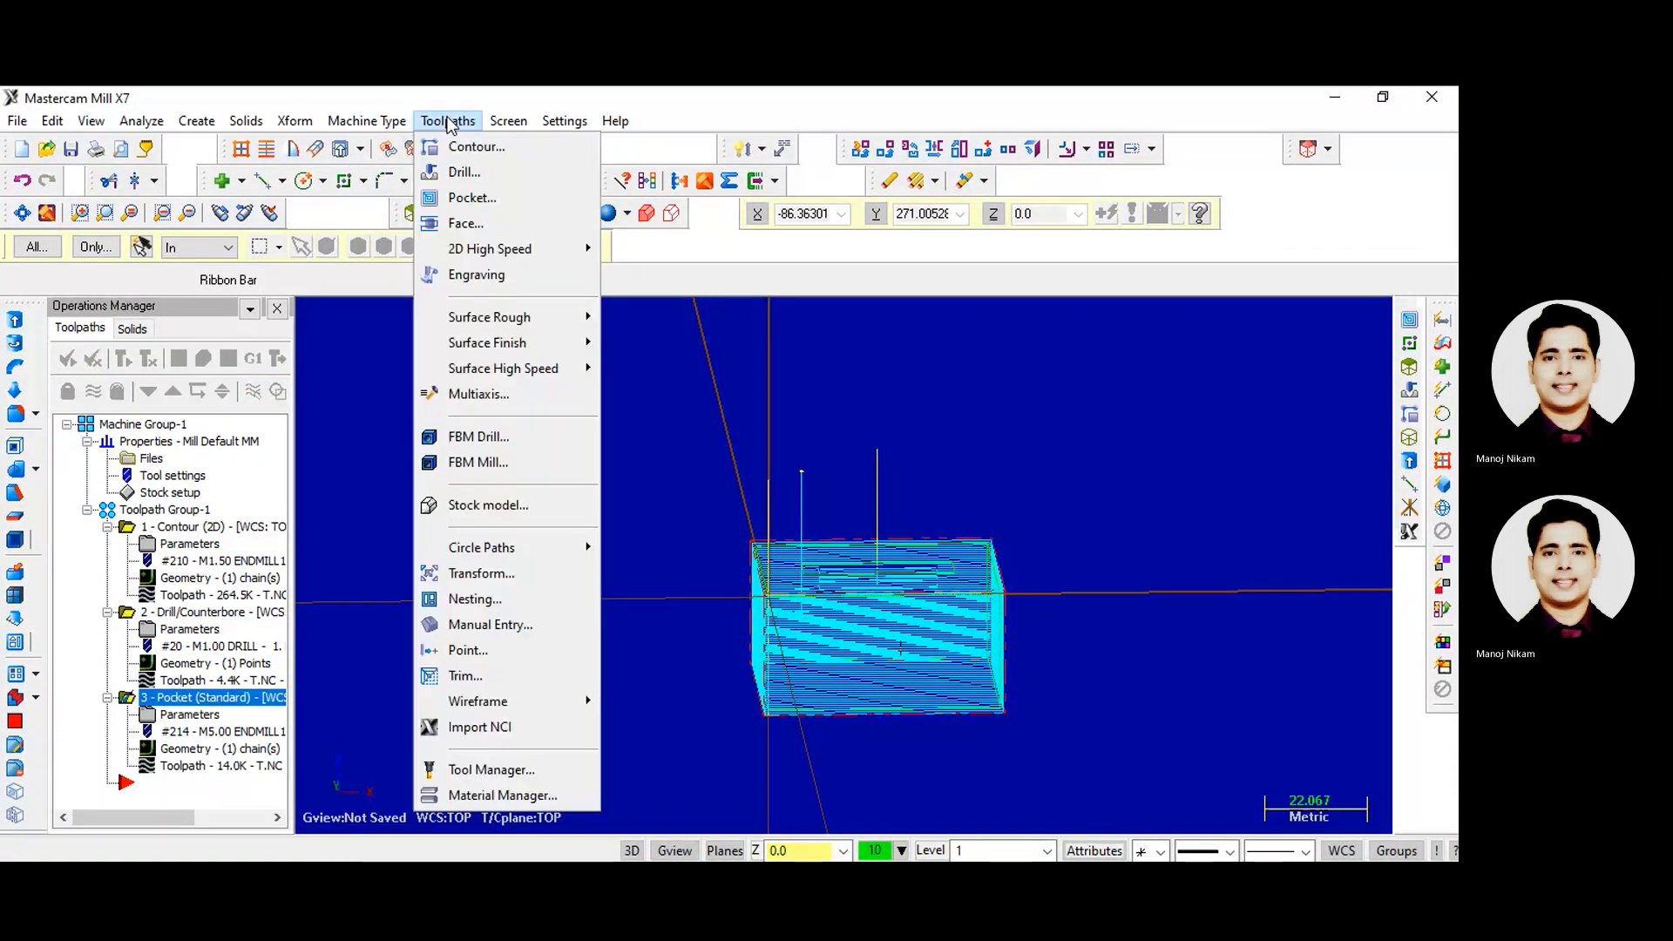
left_click(465, 223)
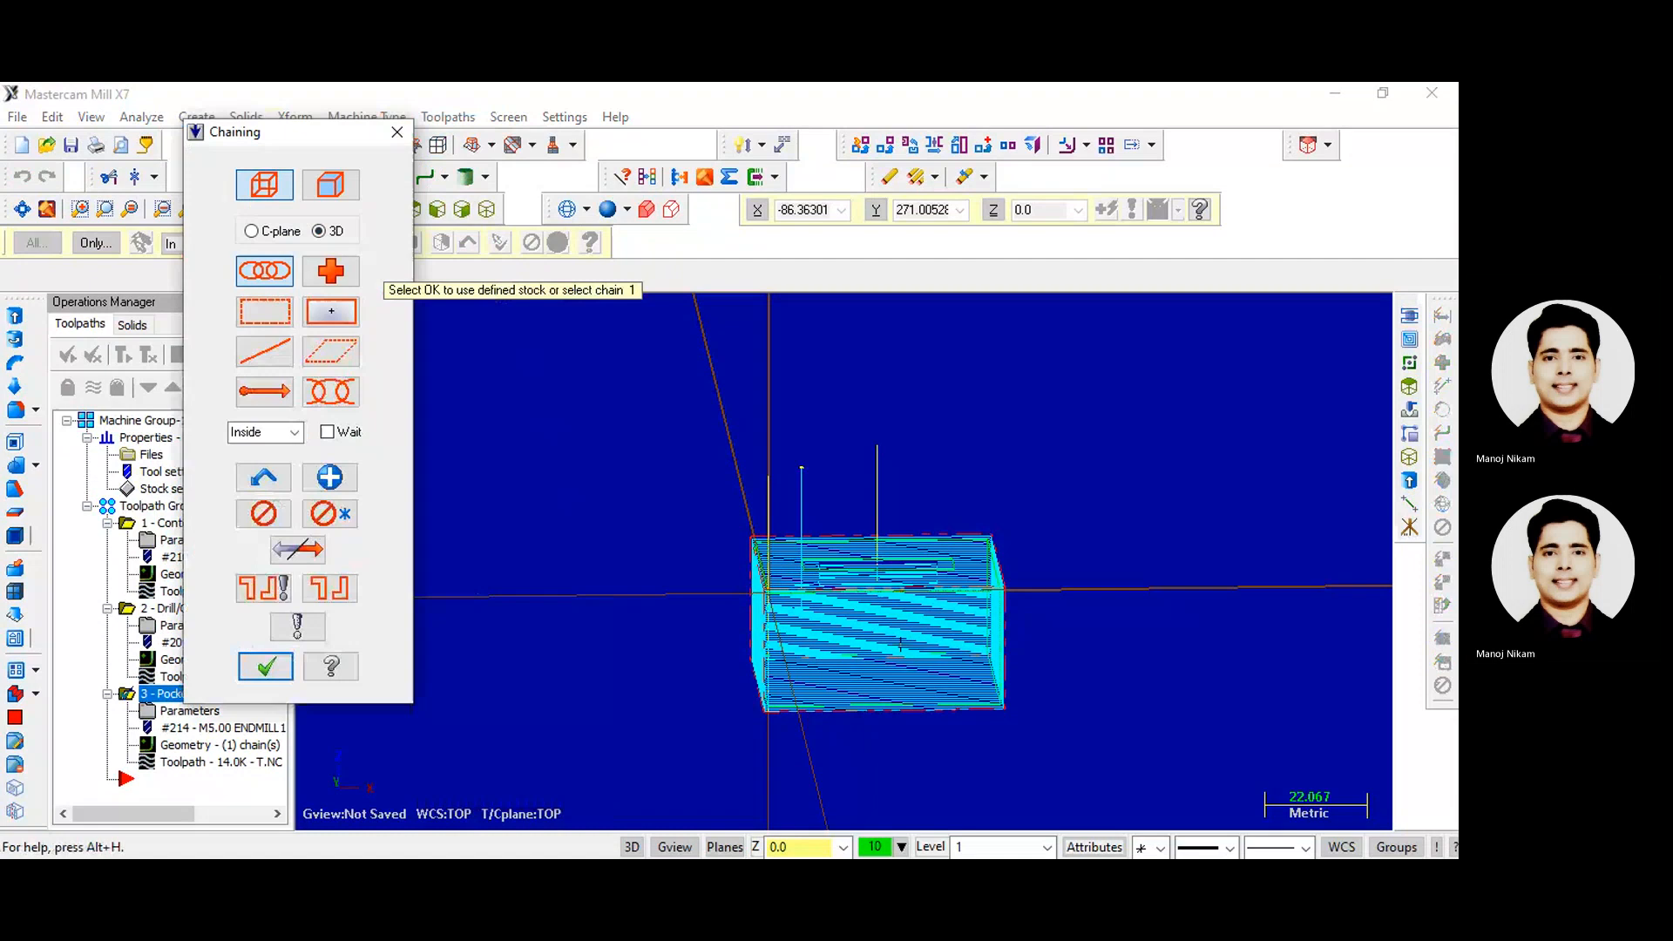
left_click(417, 209)
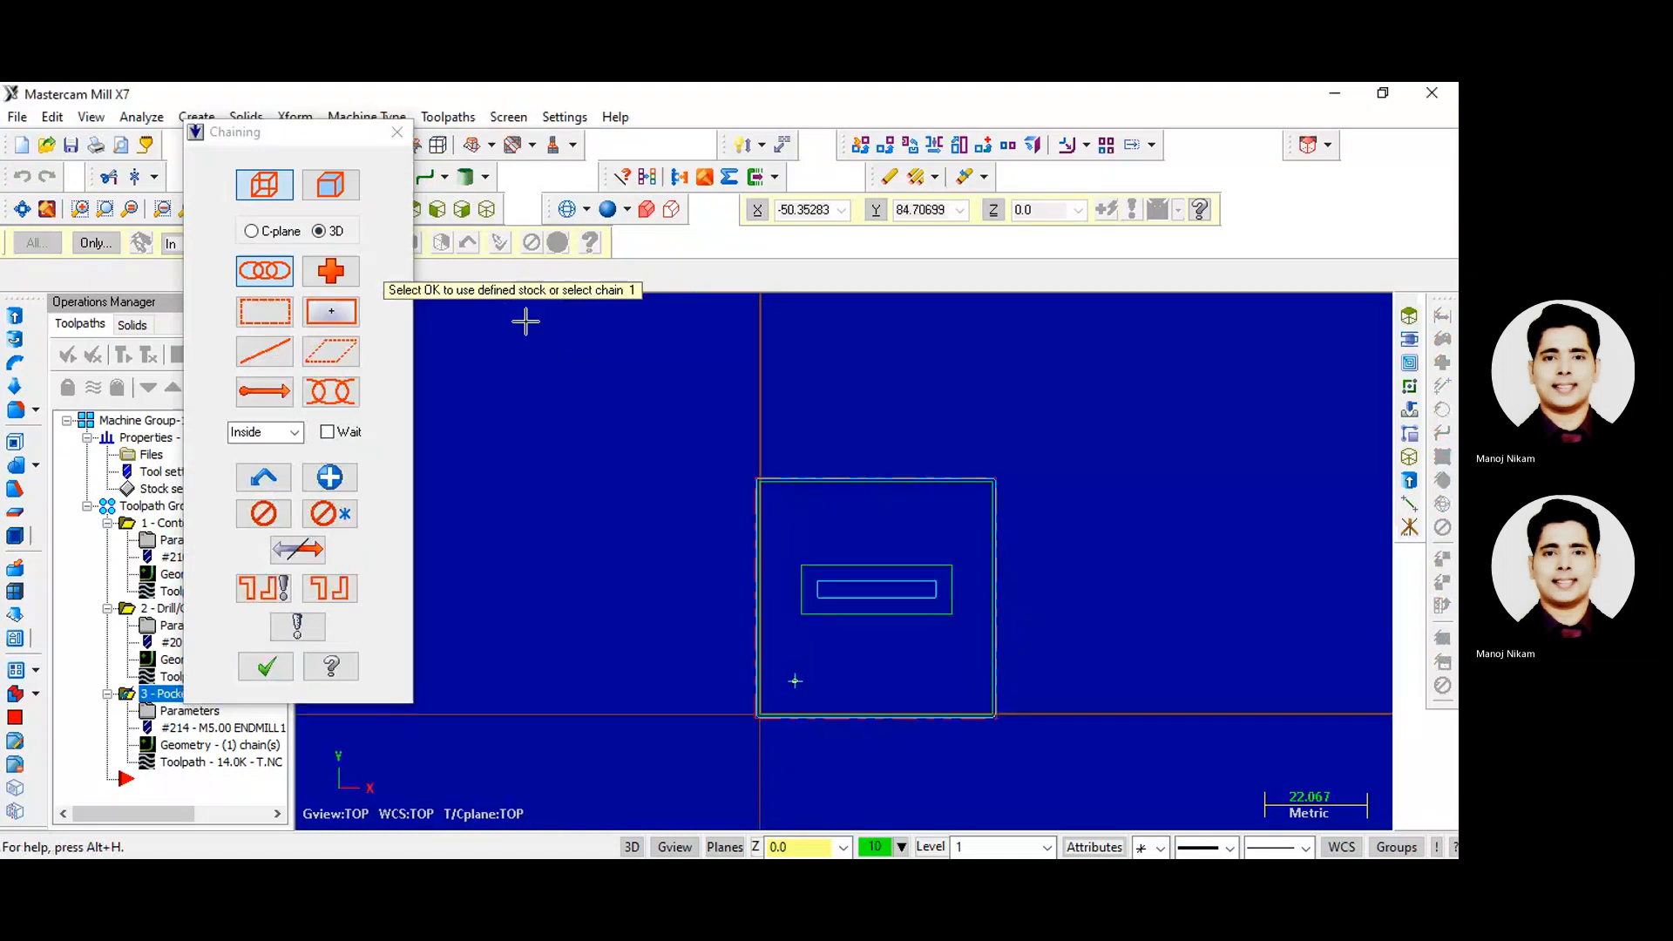
left_click(863, 714)
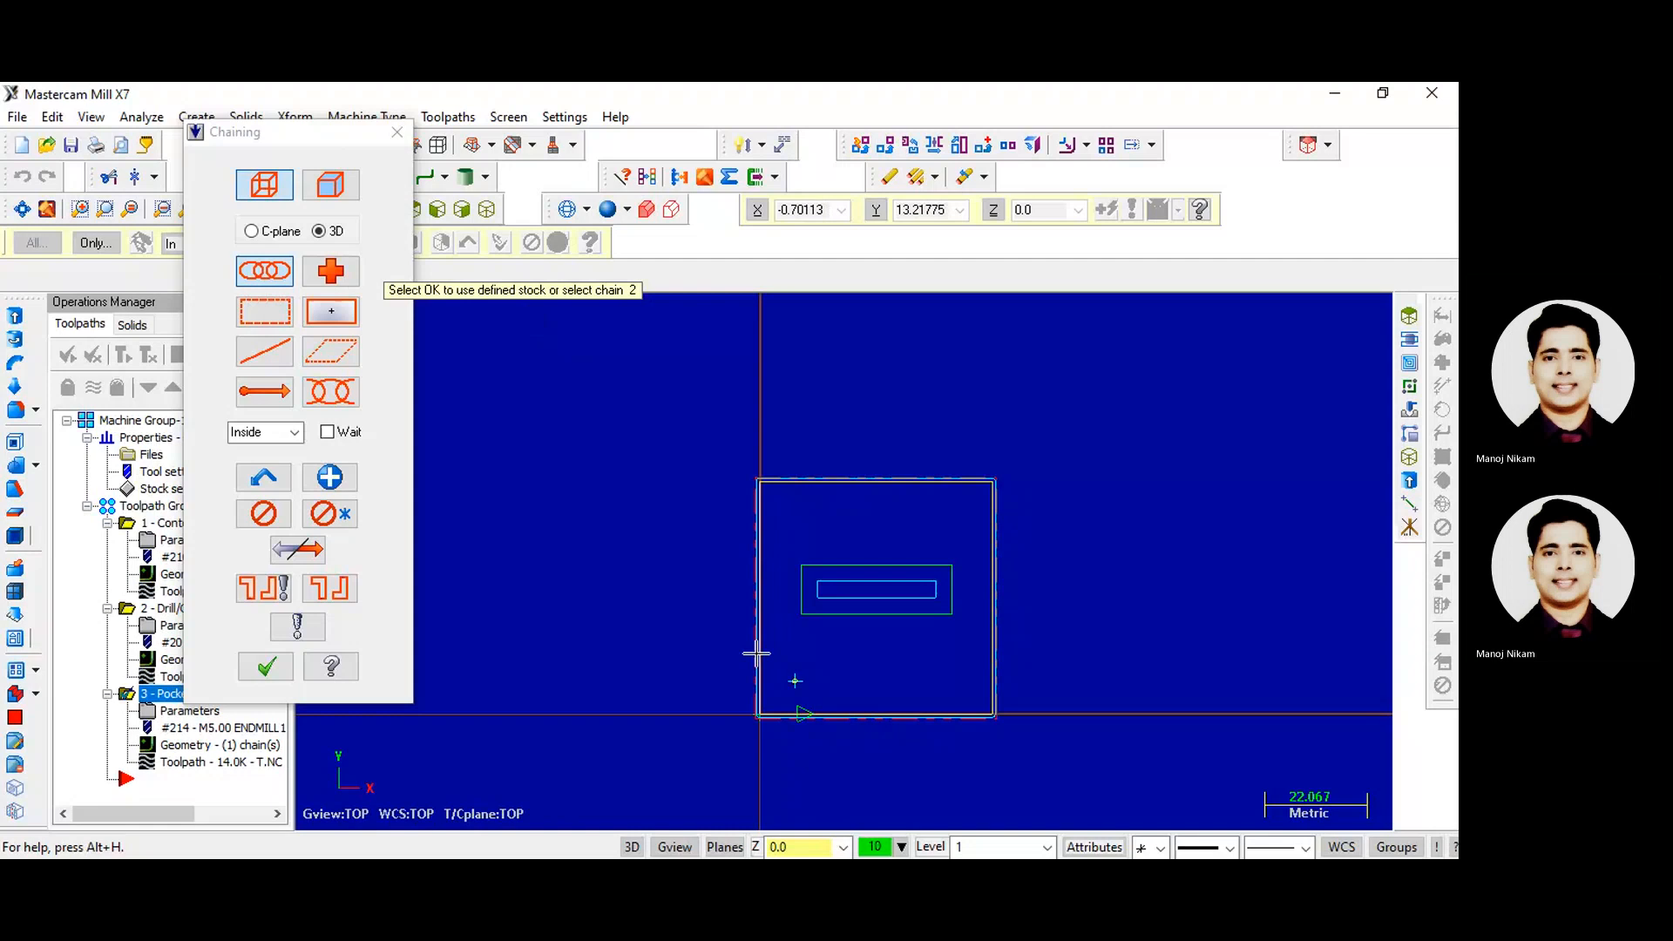
left_click(266, 667)
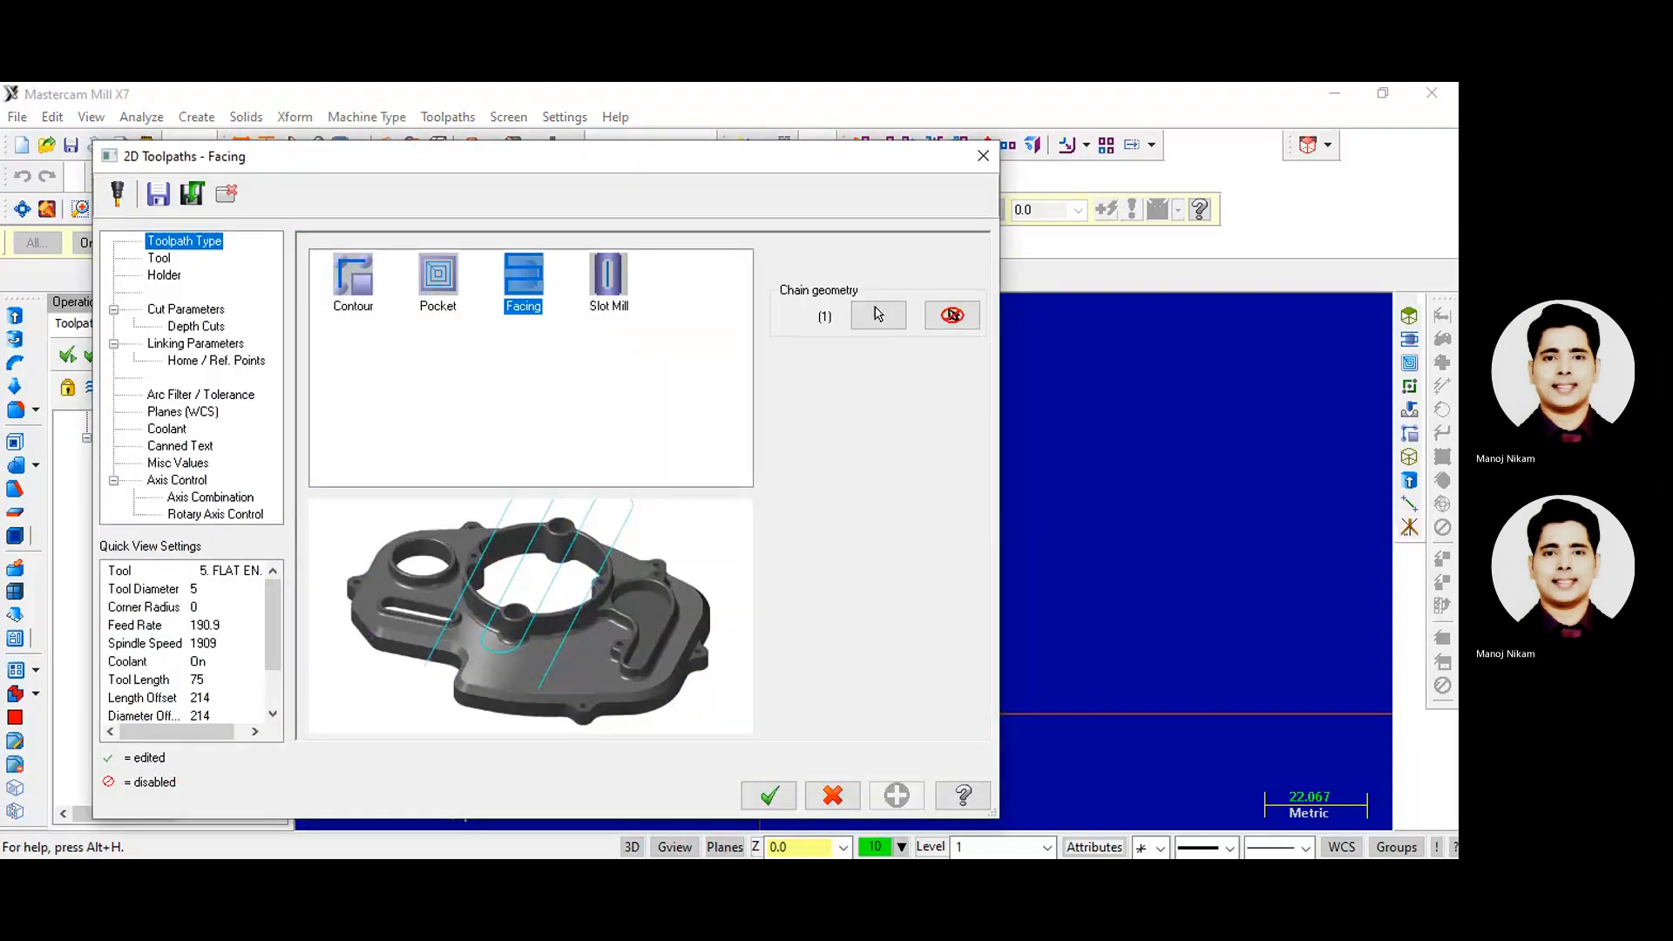
- Filter the Mill_mm tool library to face mills and select the 50 Face Mill for the facing toolpath
left_click(160, 258)
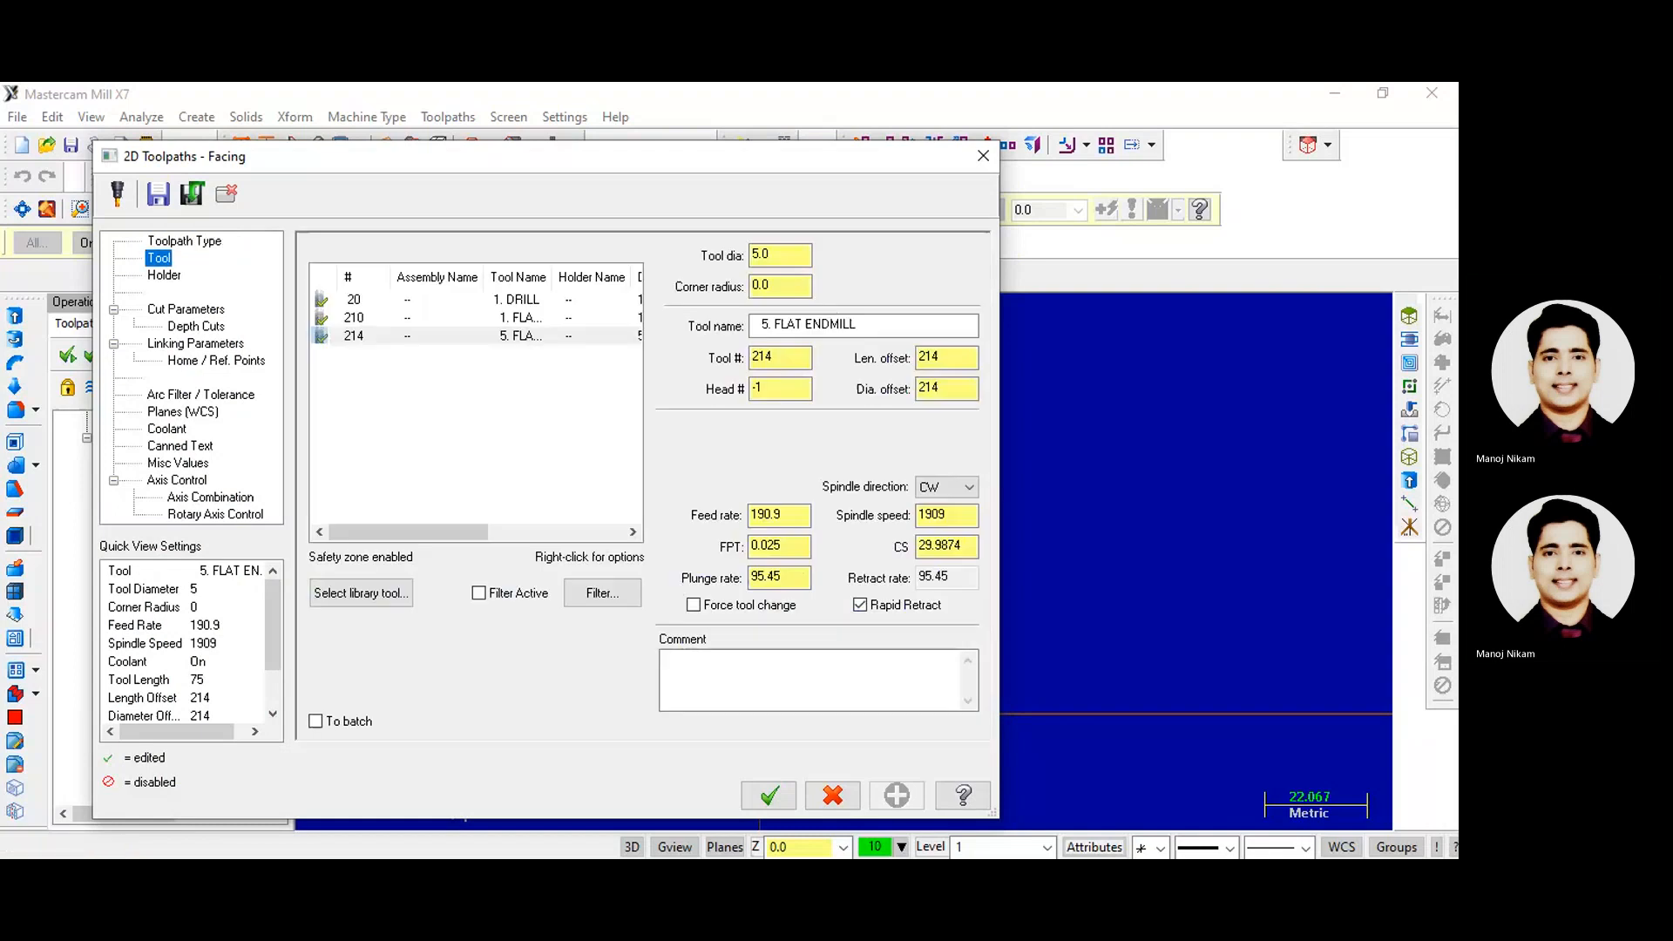
left_click(361, 593)
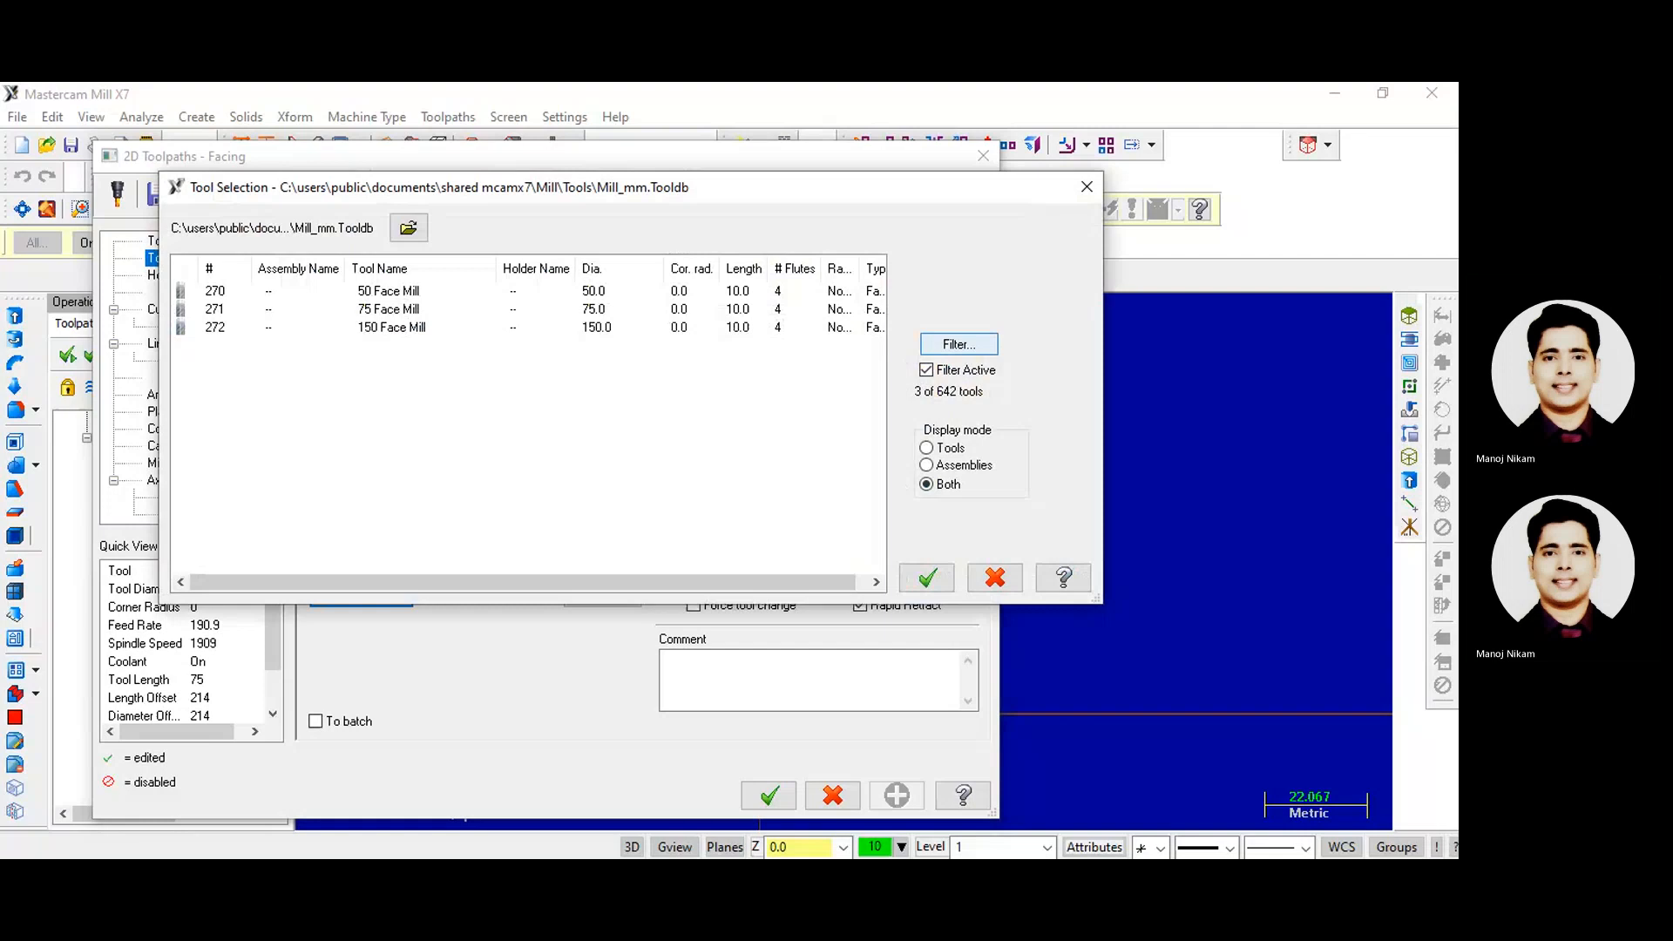
left_click(959, 345)
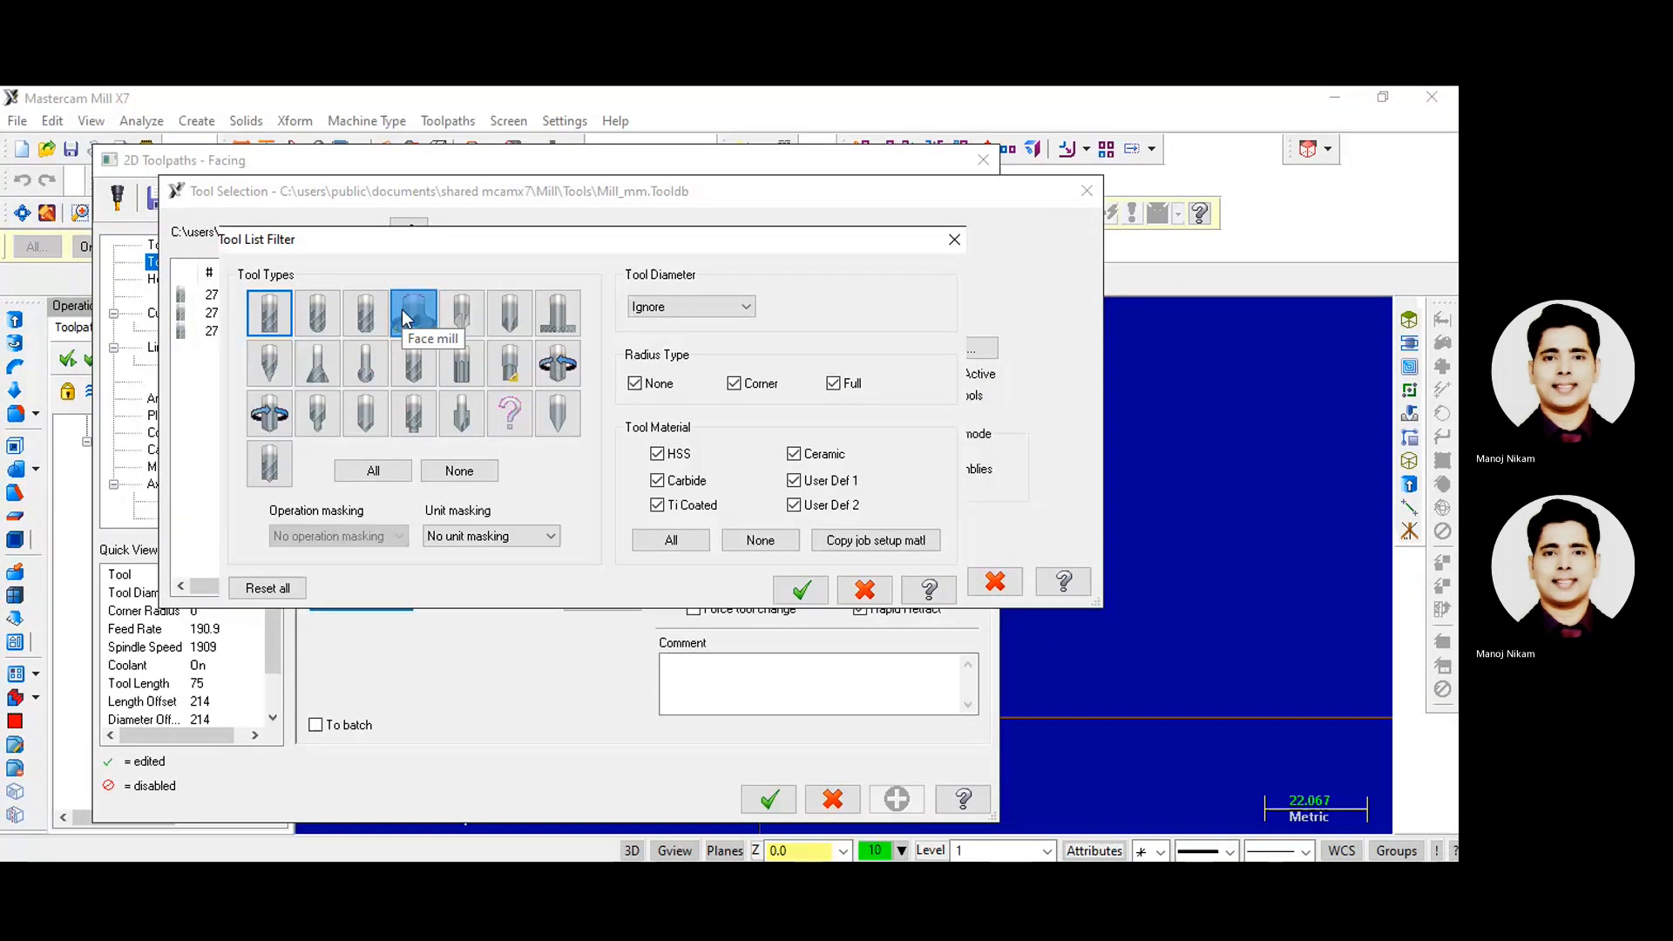
left_click(412, 312)
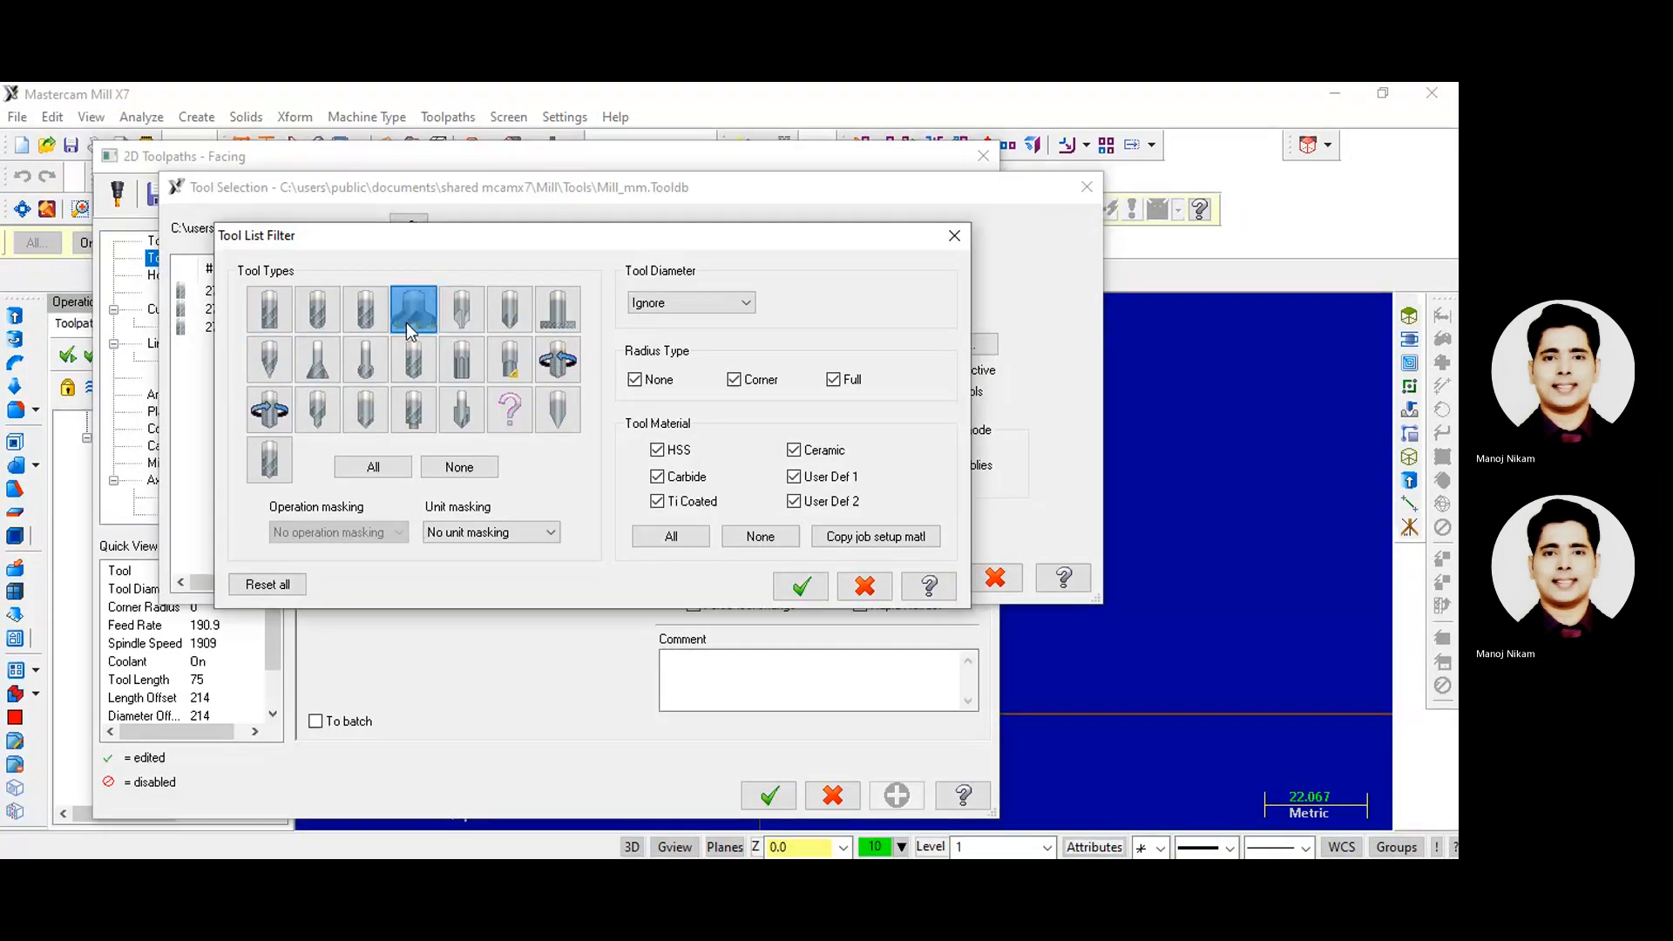
left_click(798, 587)
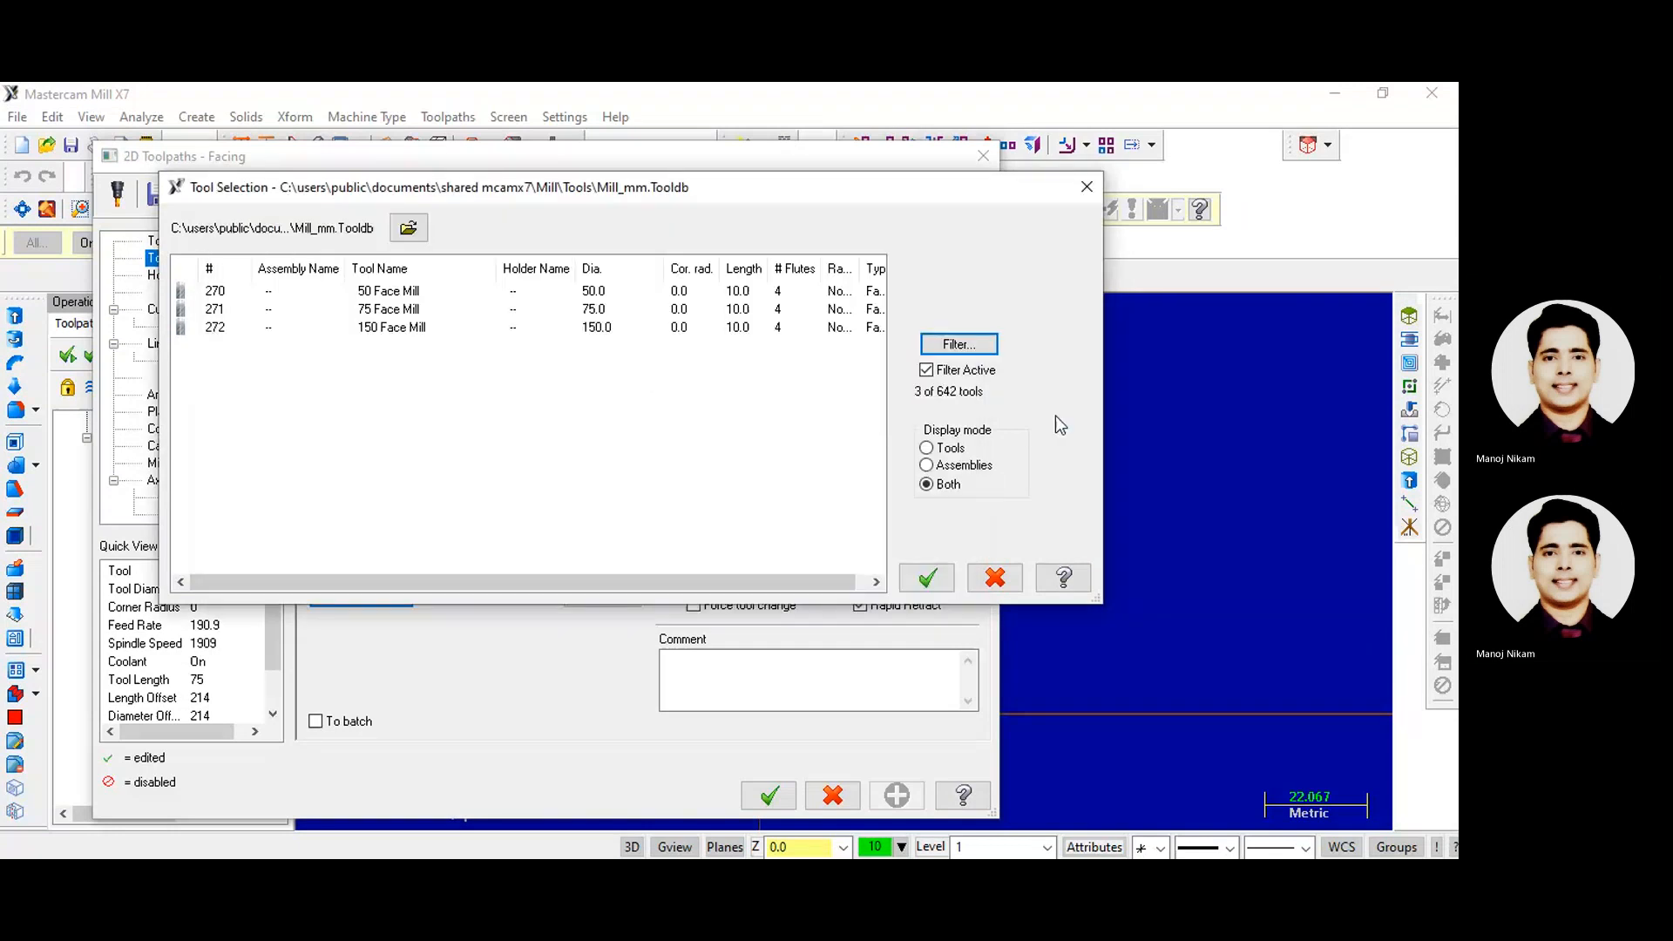
left_click(929, 577)
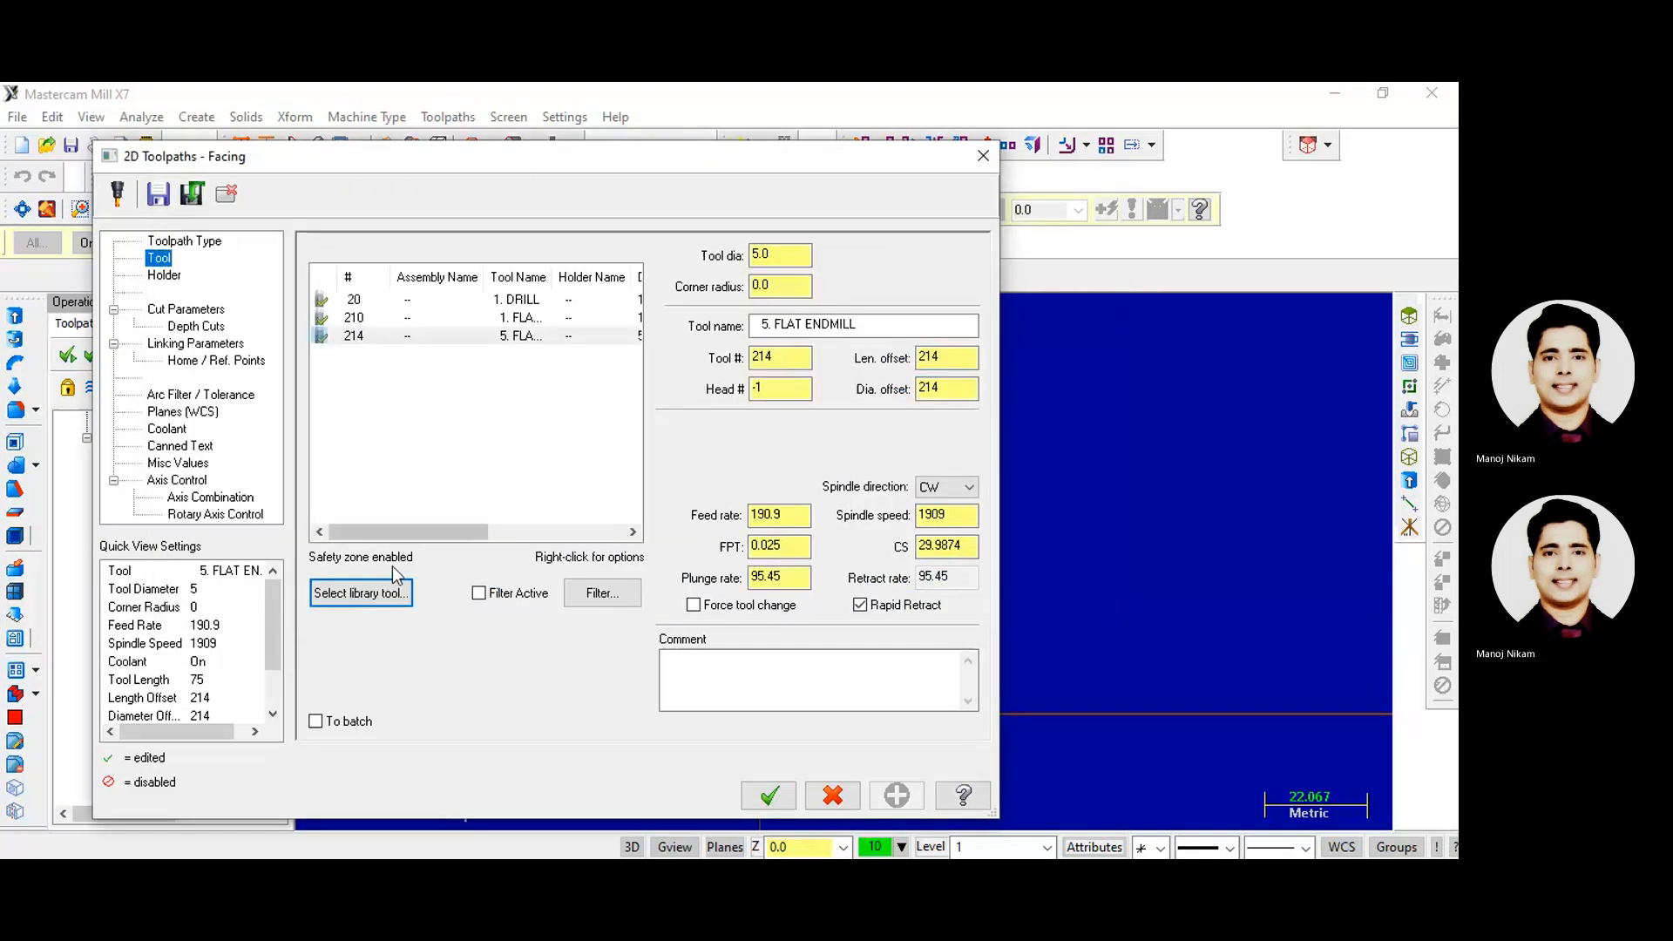
left_click(378, 595)
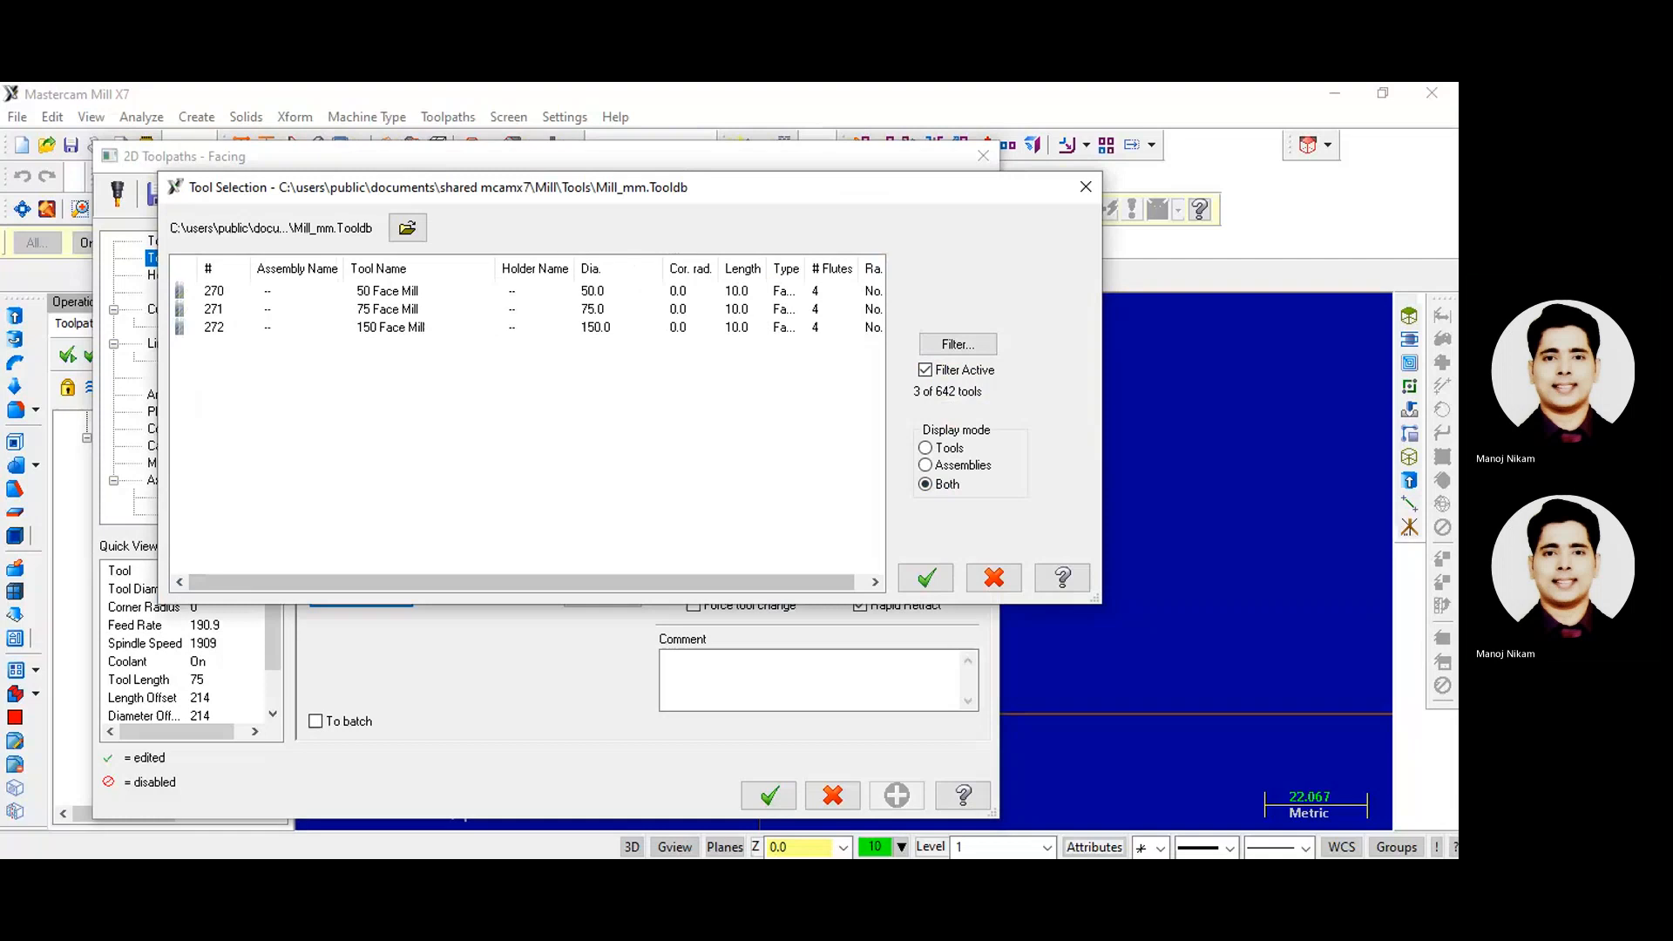
left_click(389, 309)
left_click(389, 291)
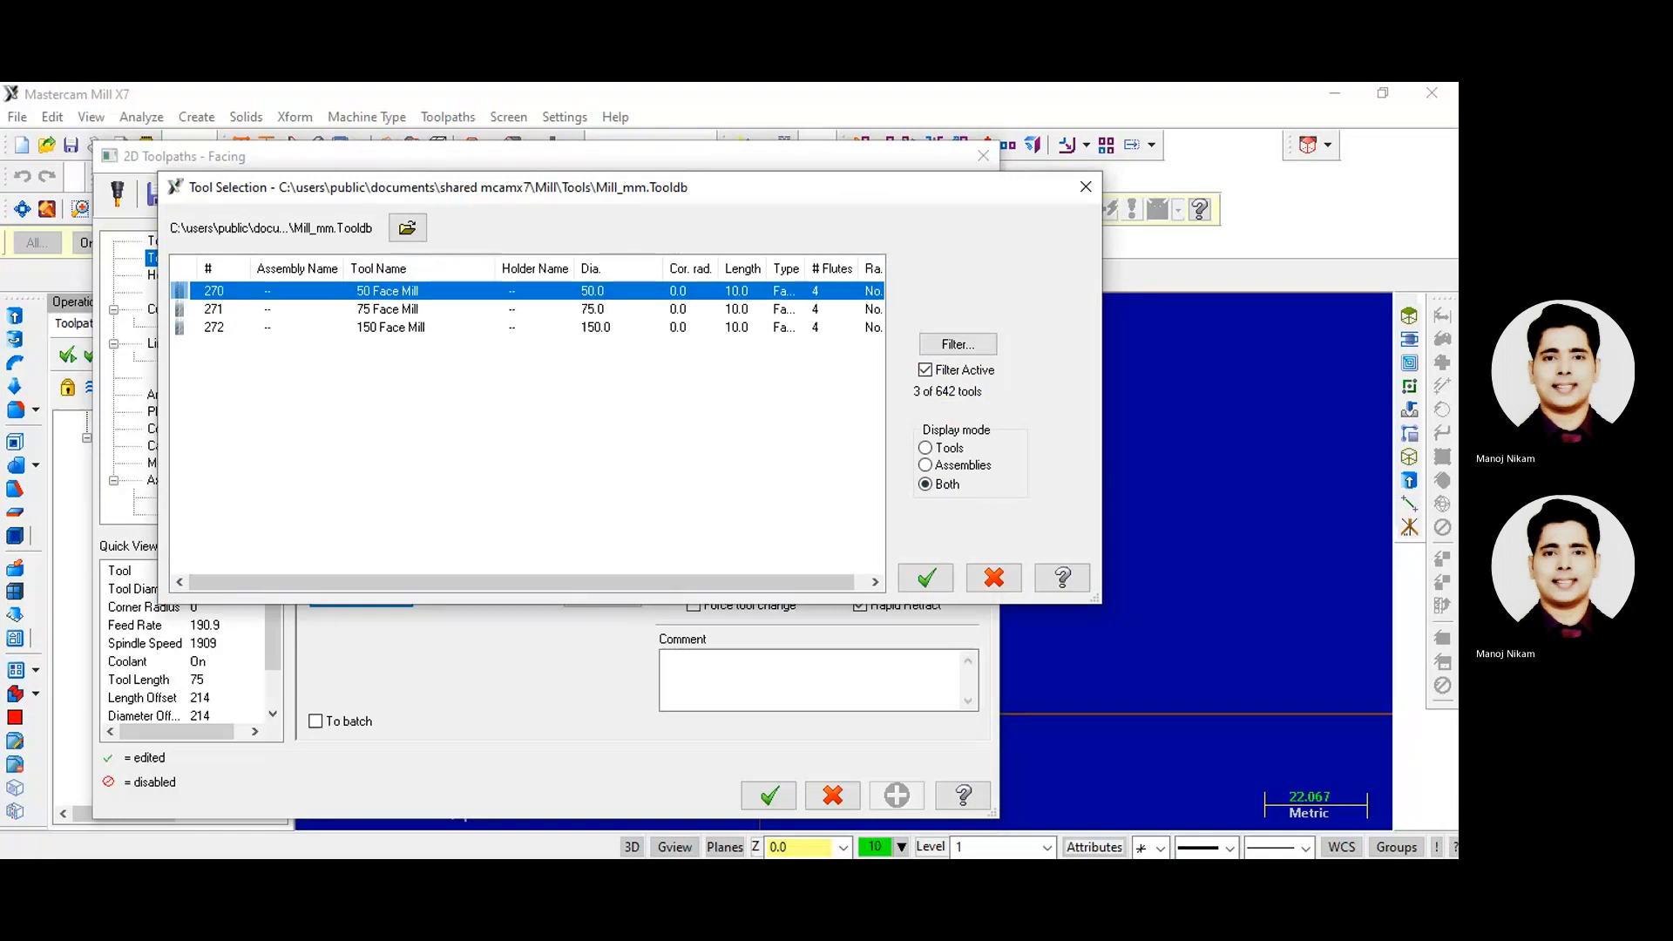
left_click(926, 578)
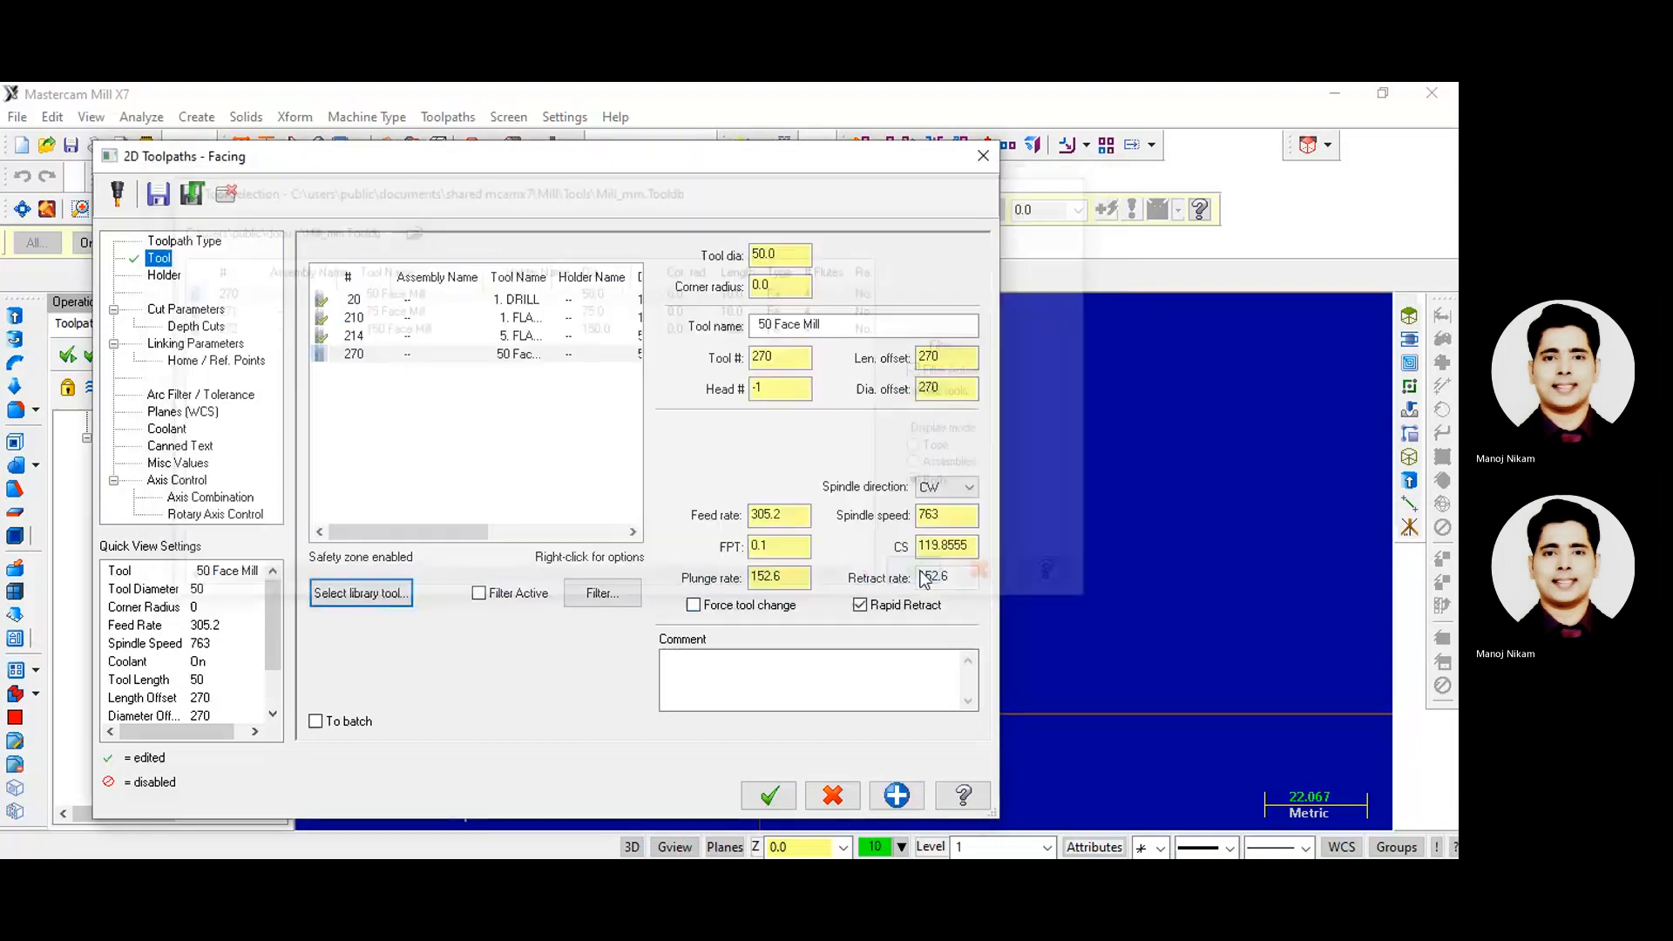
left_click(458, 353)
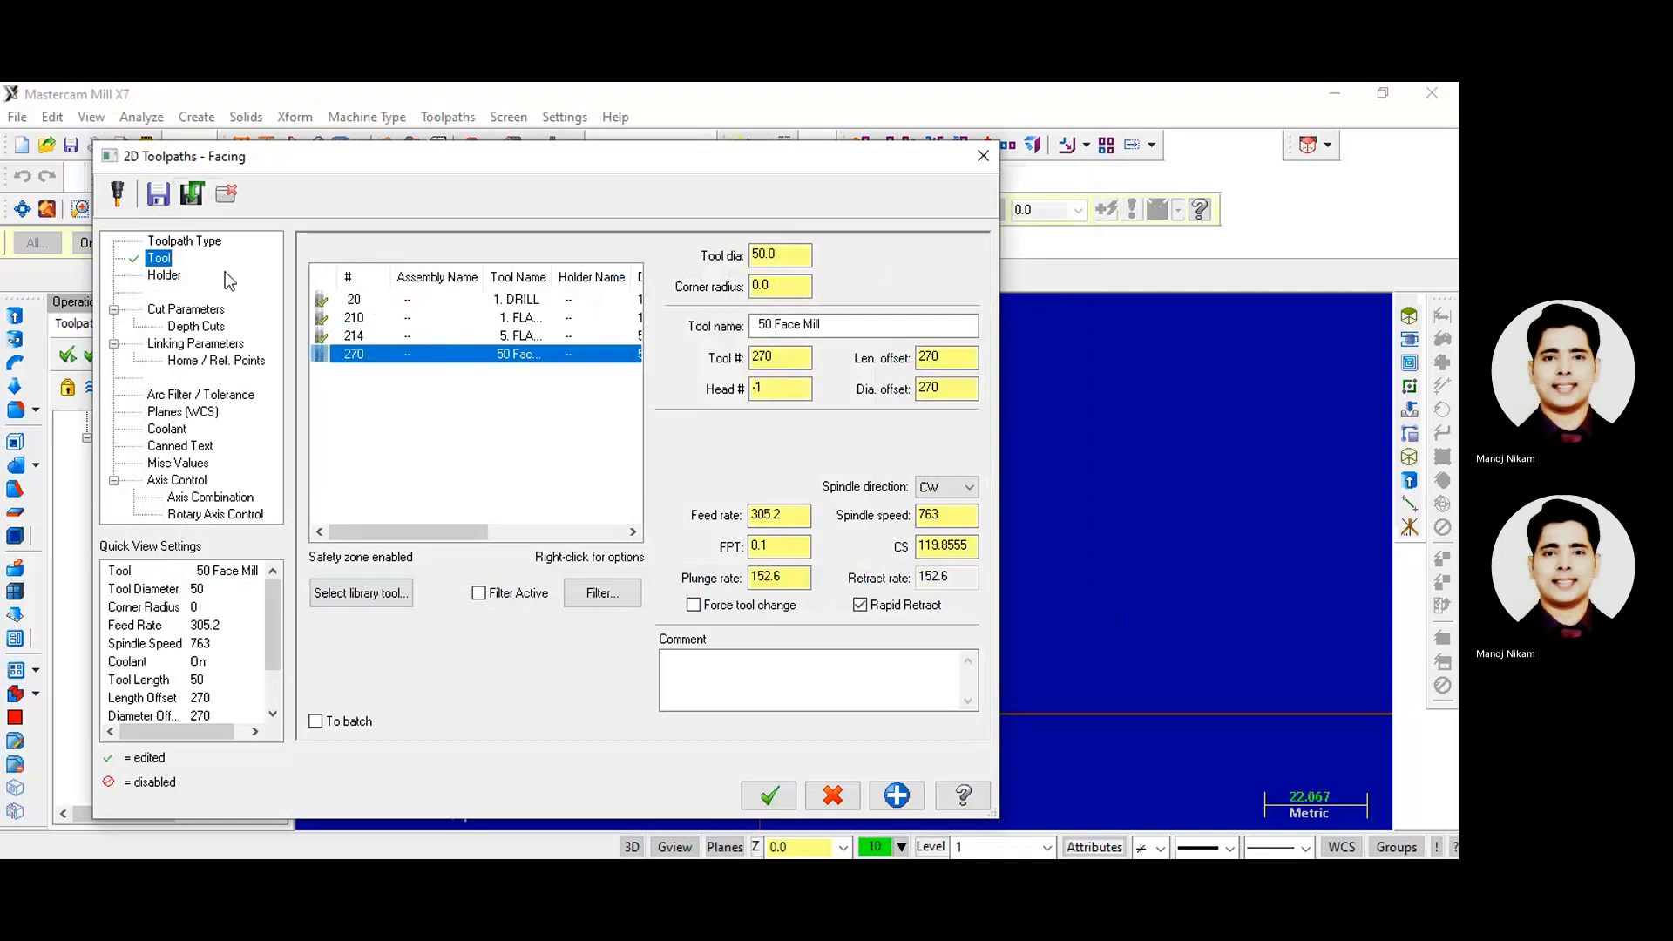
- Check the facing toolpath's holder and set the cutting style to Zigzag in its cut parameters
left_click(164, 275)
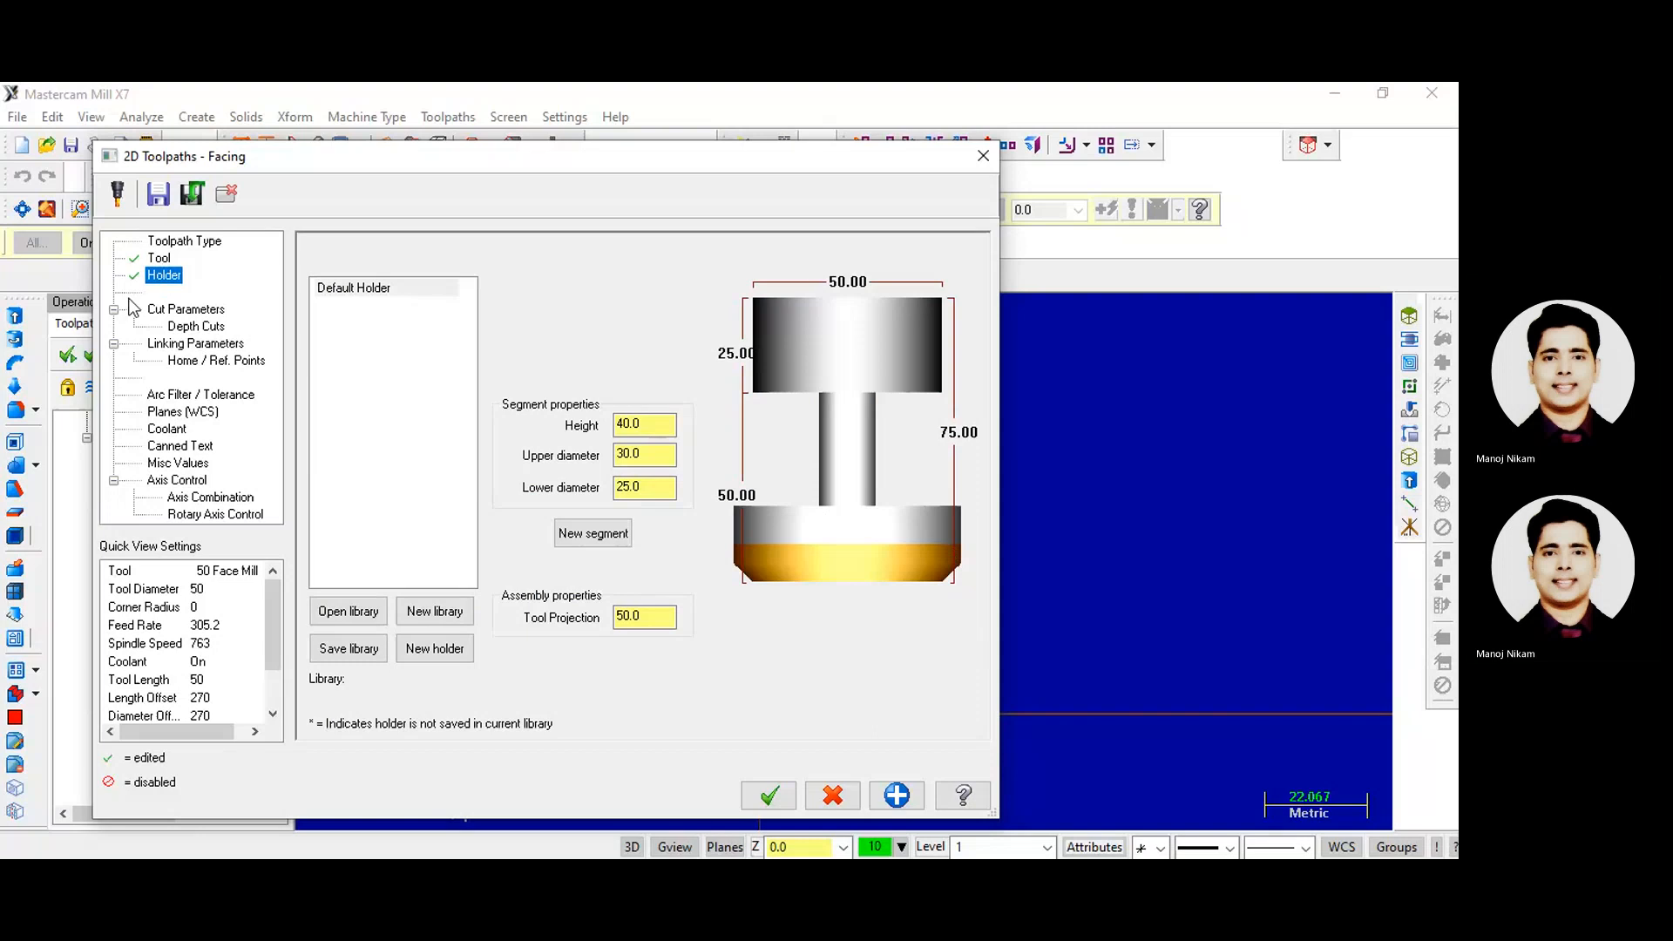
left_click(186, 309)
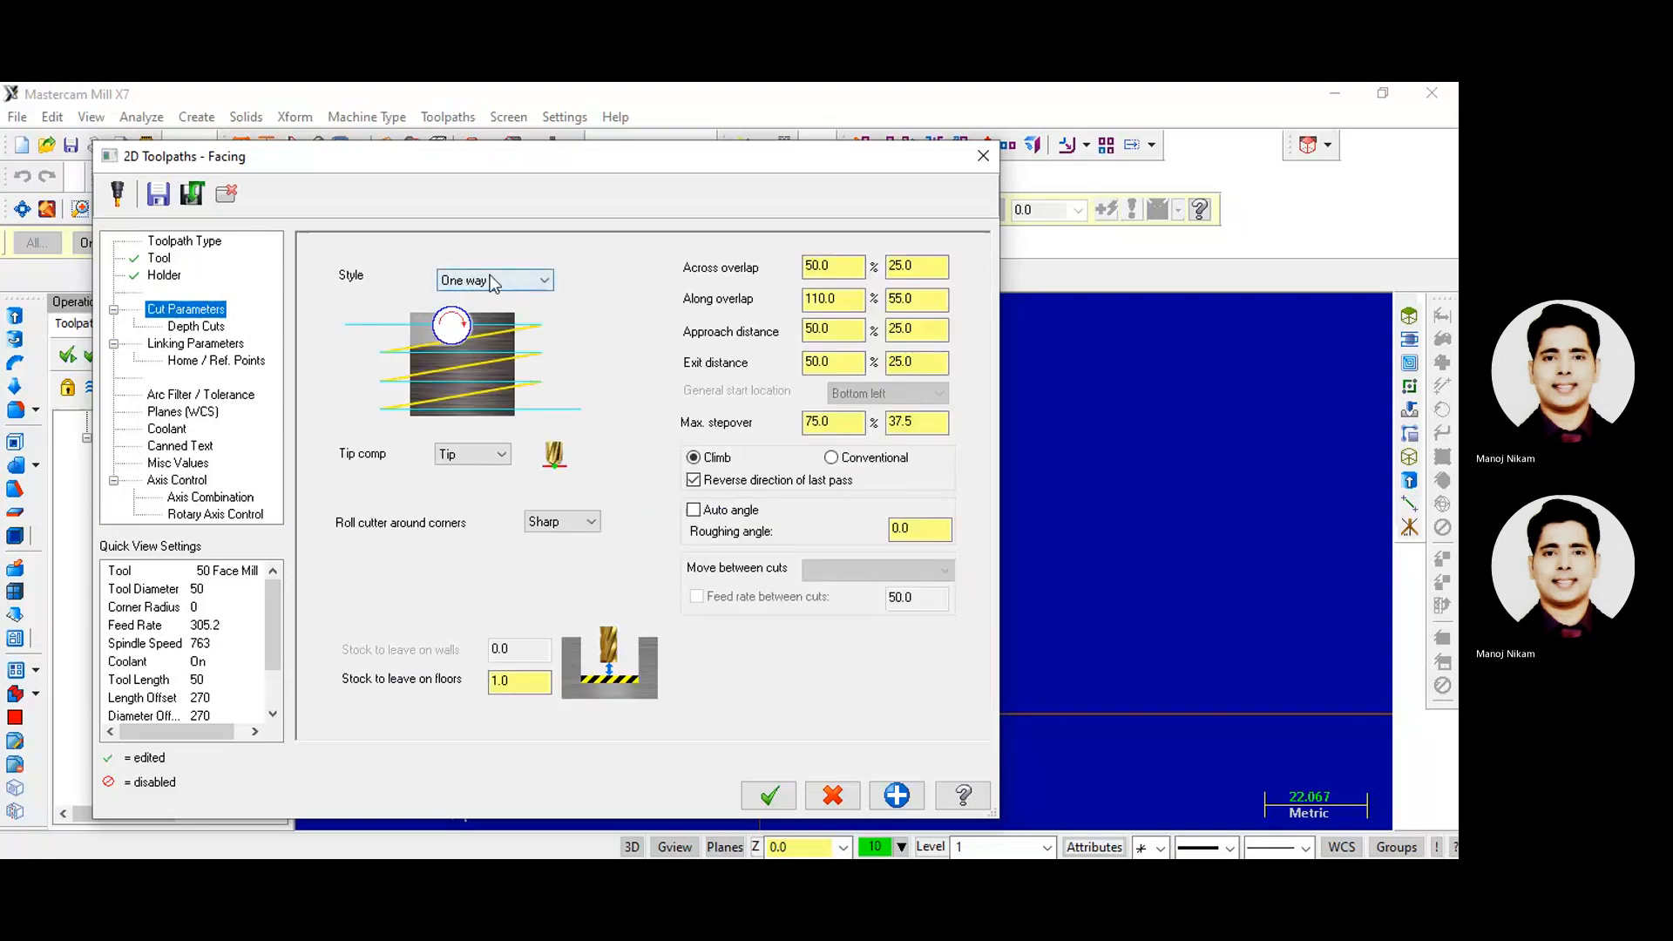
left_click(489, 276)
left_click(480, 299)
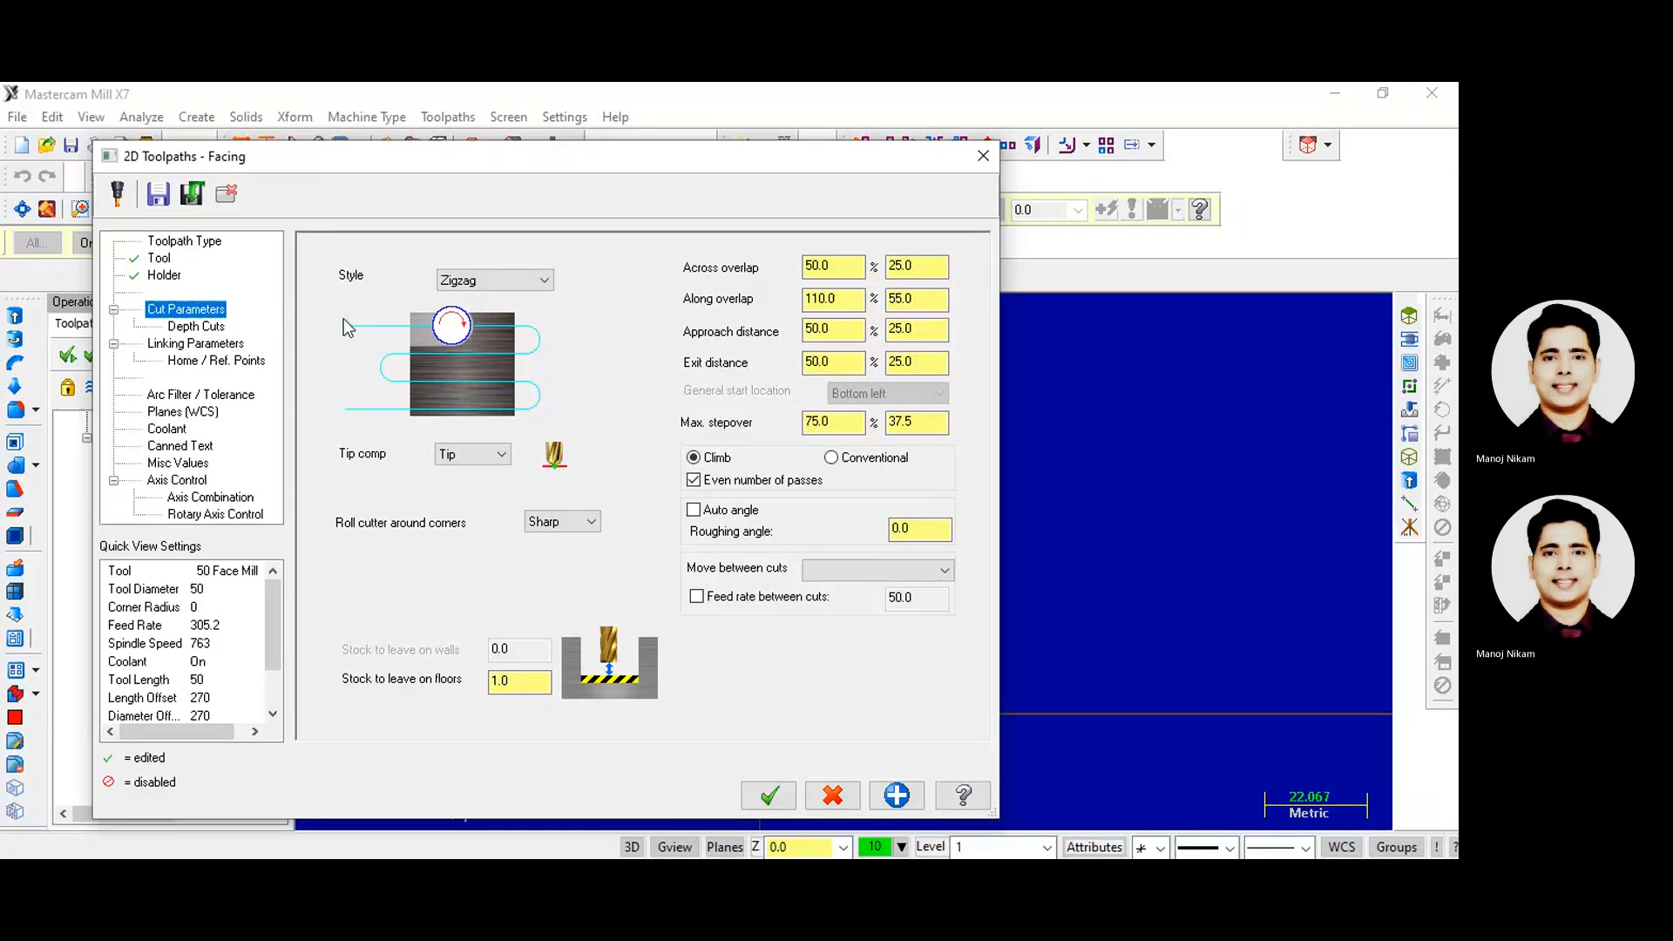
- Compare the One way, One pass and Dynamic cutting styles for the facing toolpath, and return the style to Zigzag
left_click(511, 281)
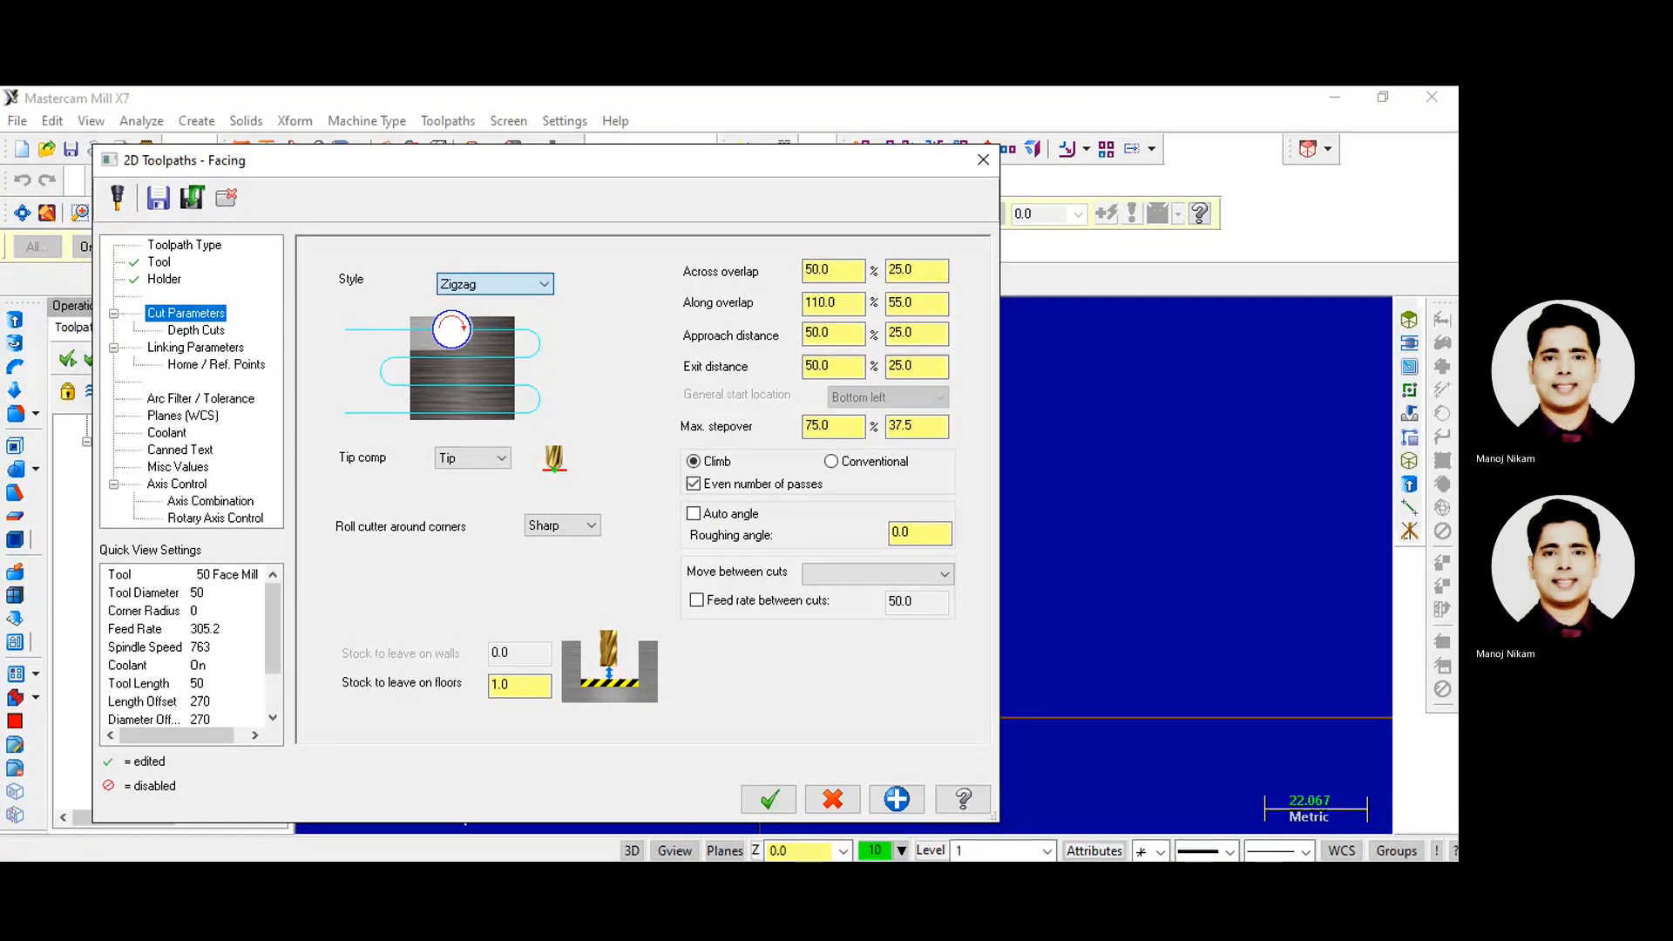
left_click(479, 313)
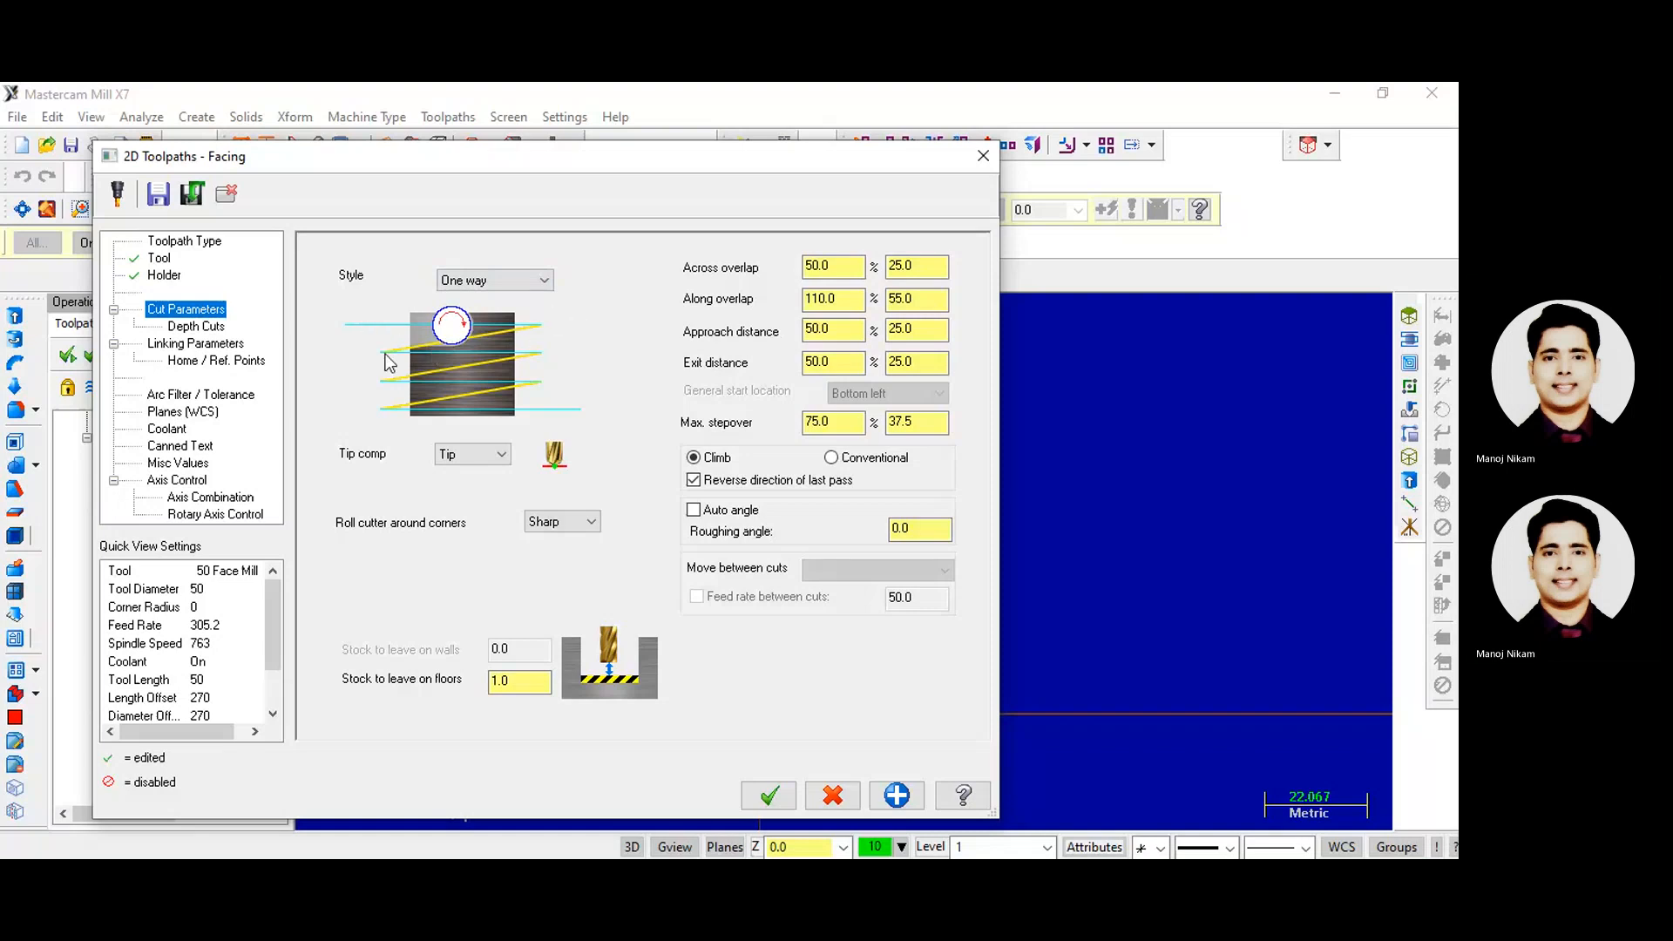
left_click(491, 280)
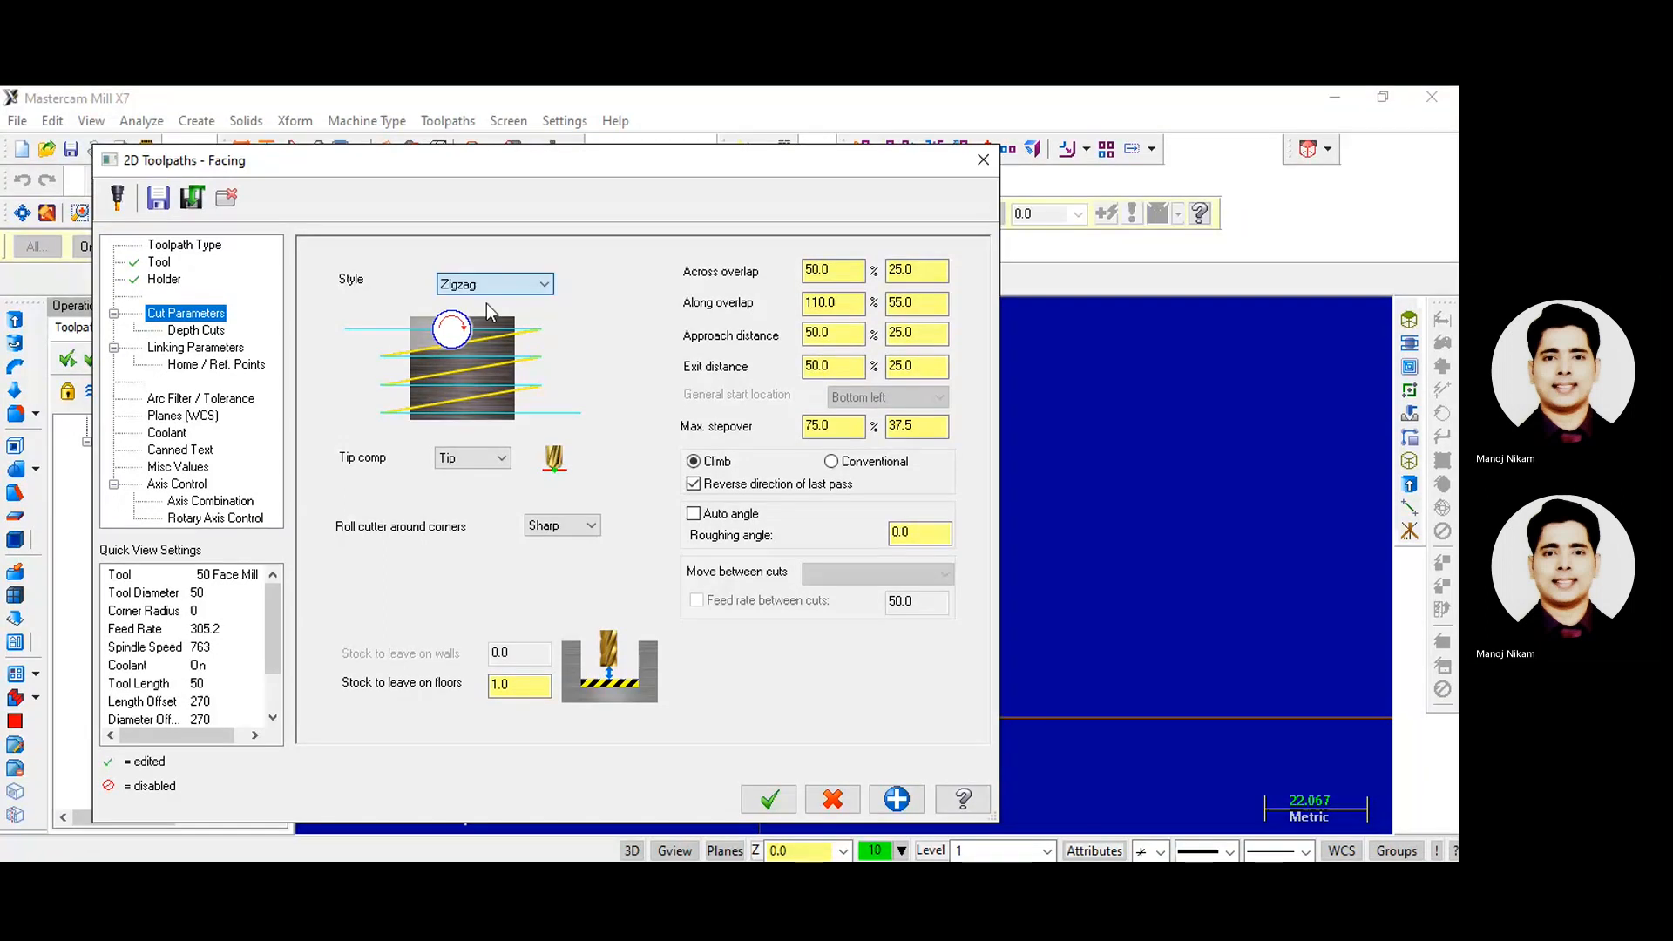
left_click(487, 303)
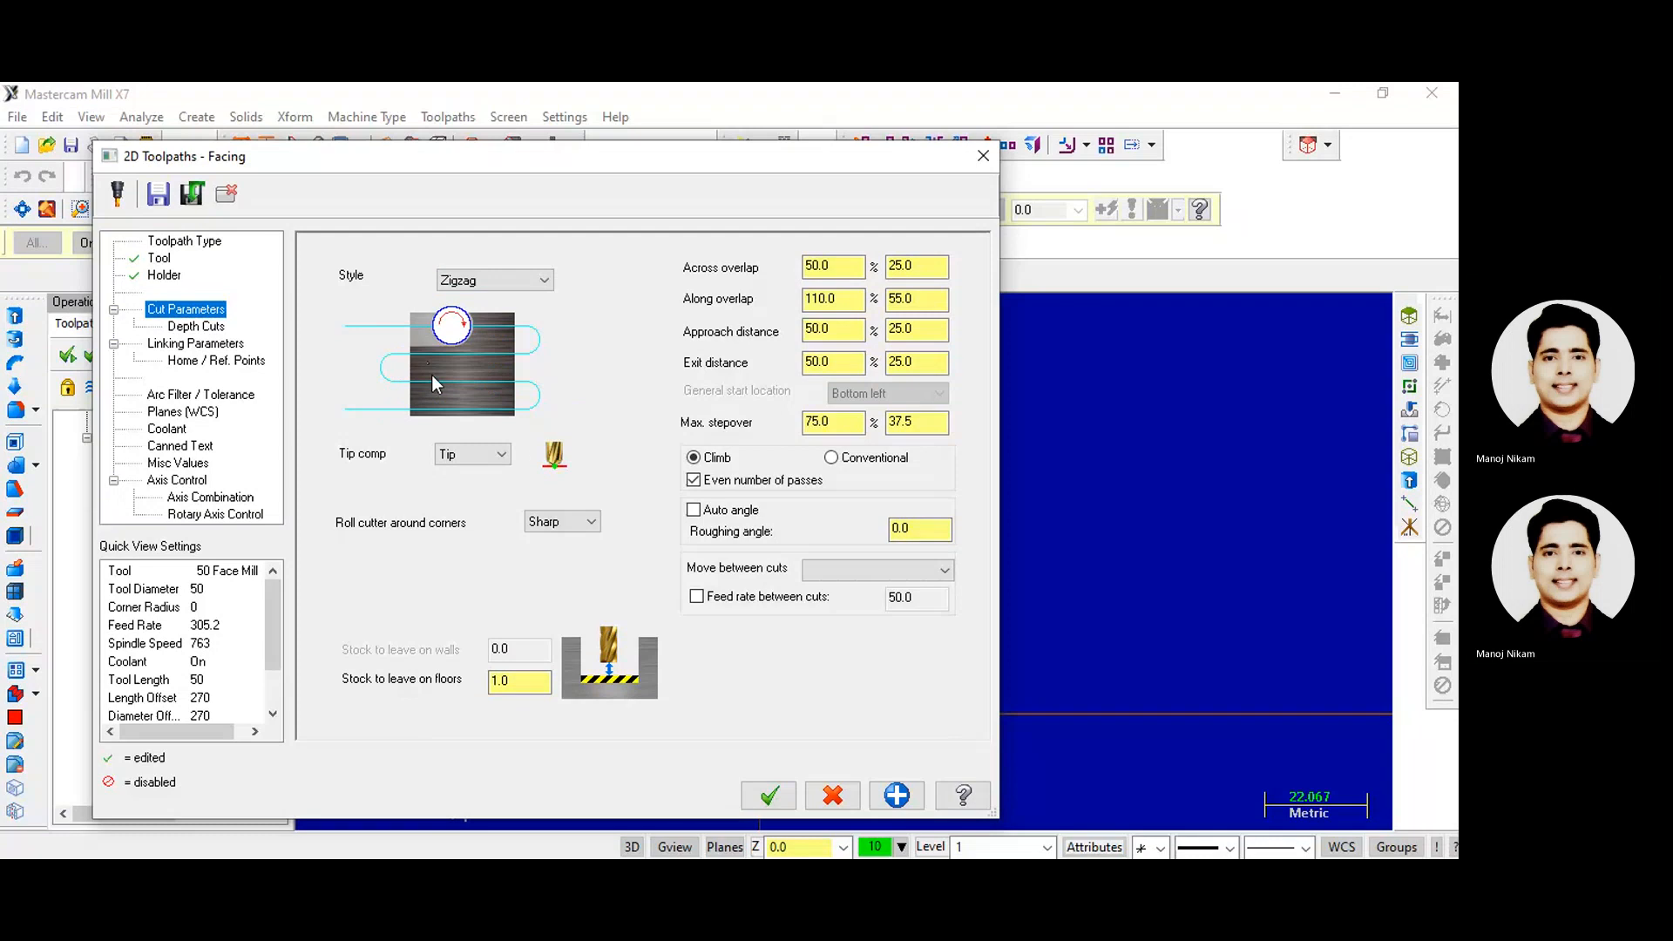
left_click(494, 280)
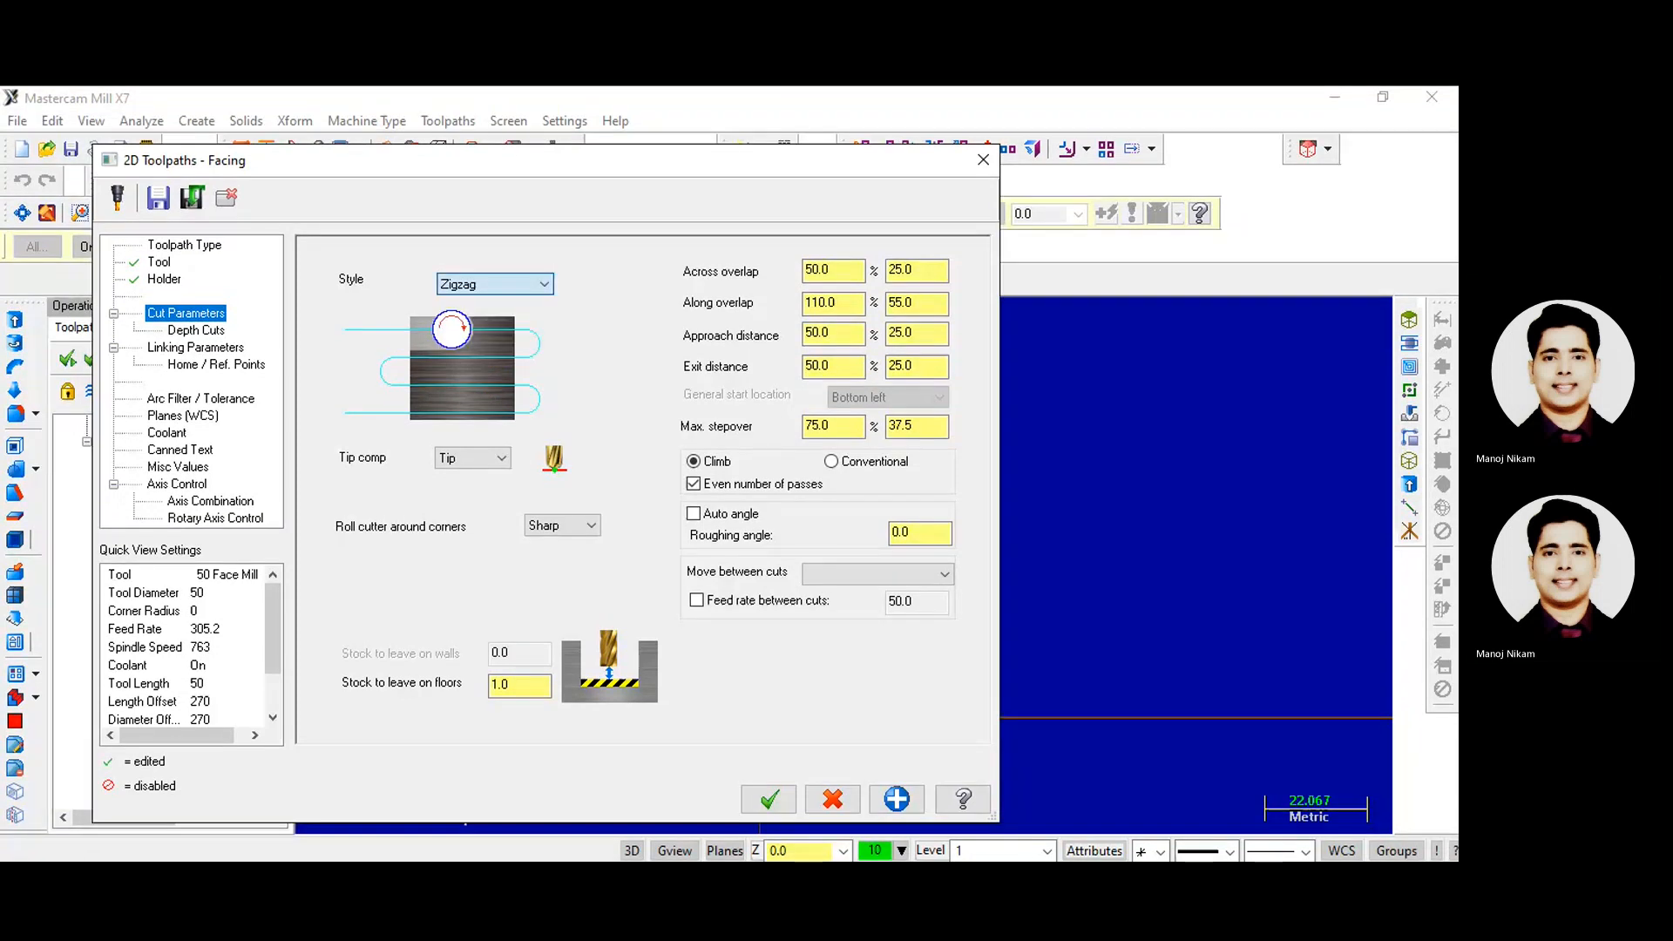
left_click(497, 328)
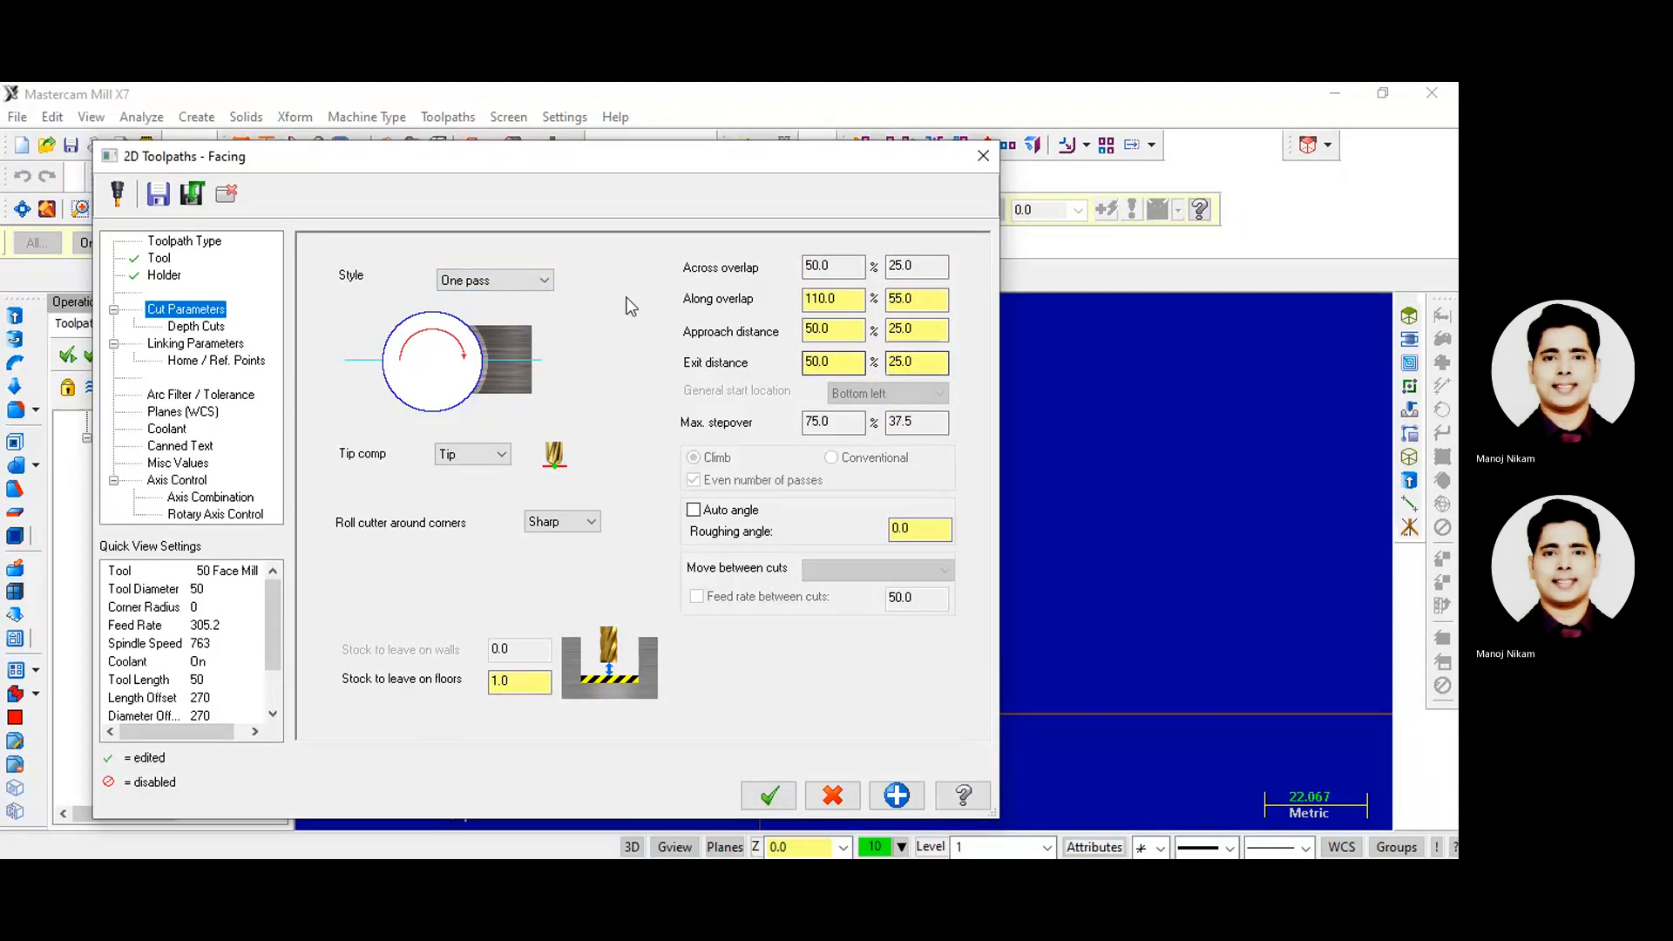
left_click(531, 282)
left_click(446, 343)
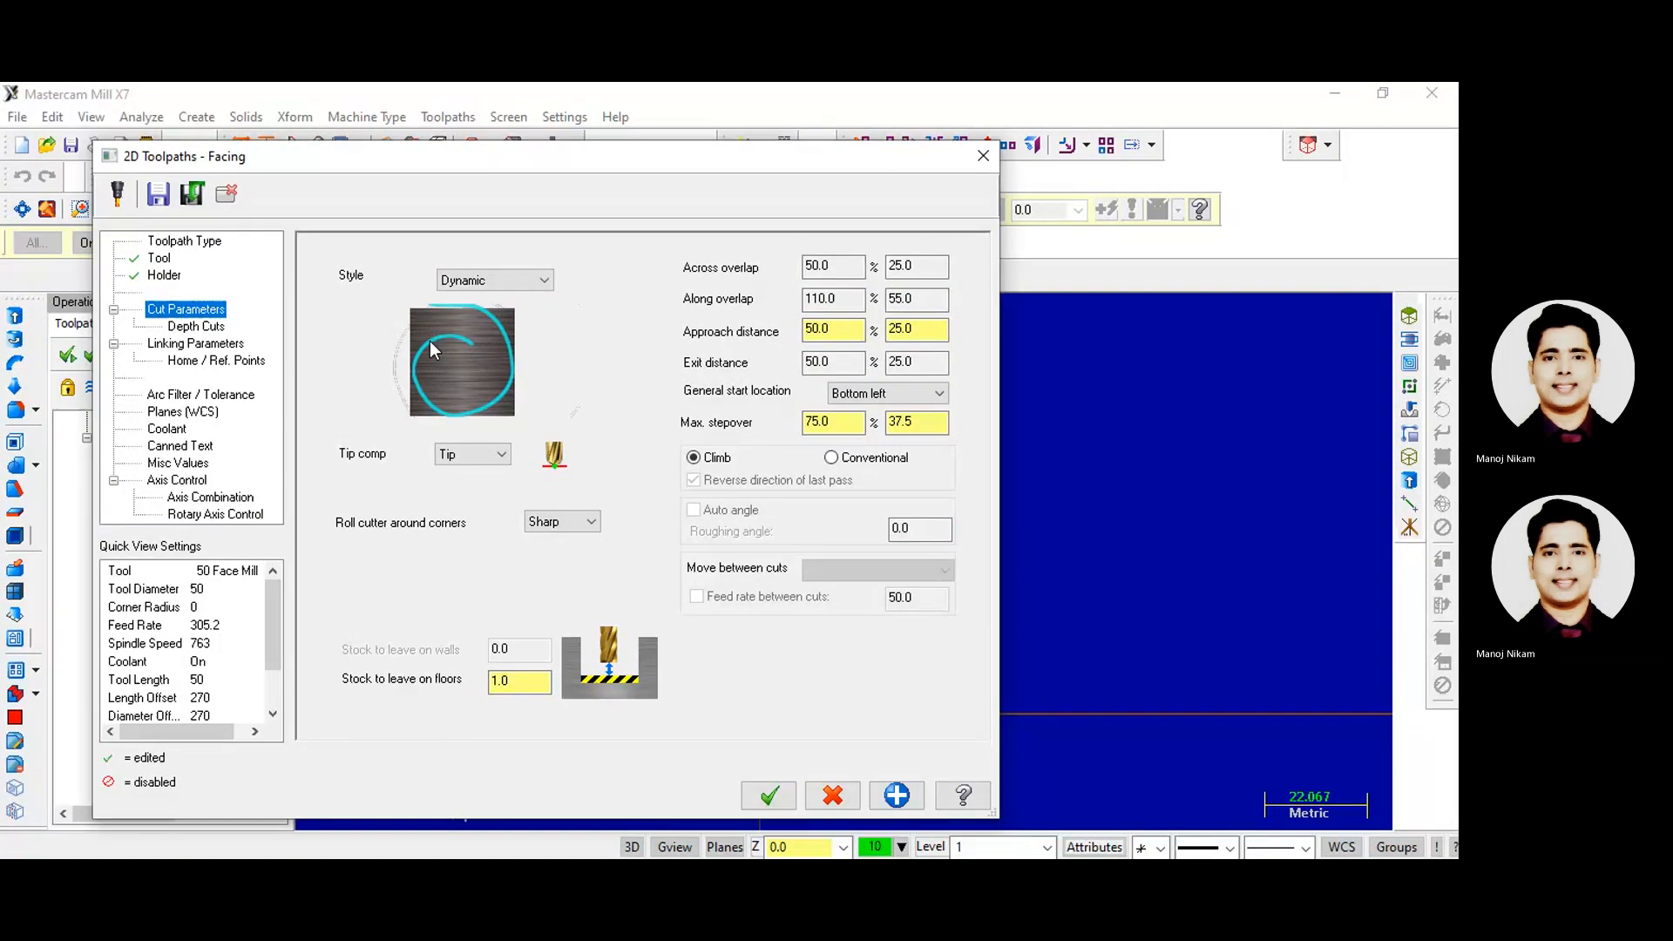
left_click(506, 283)
left_click(505, 310)
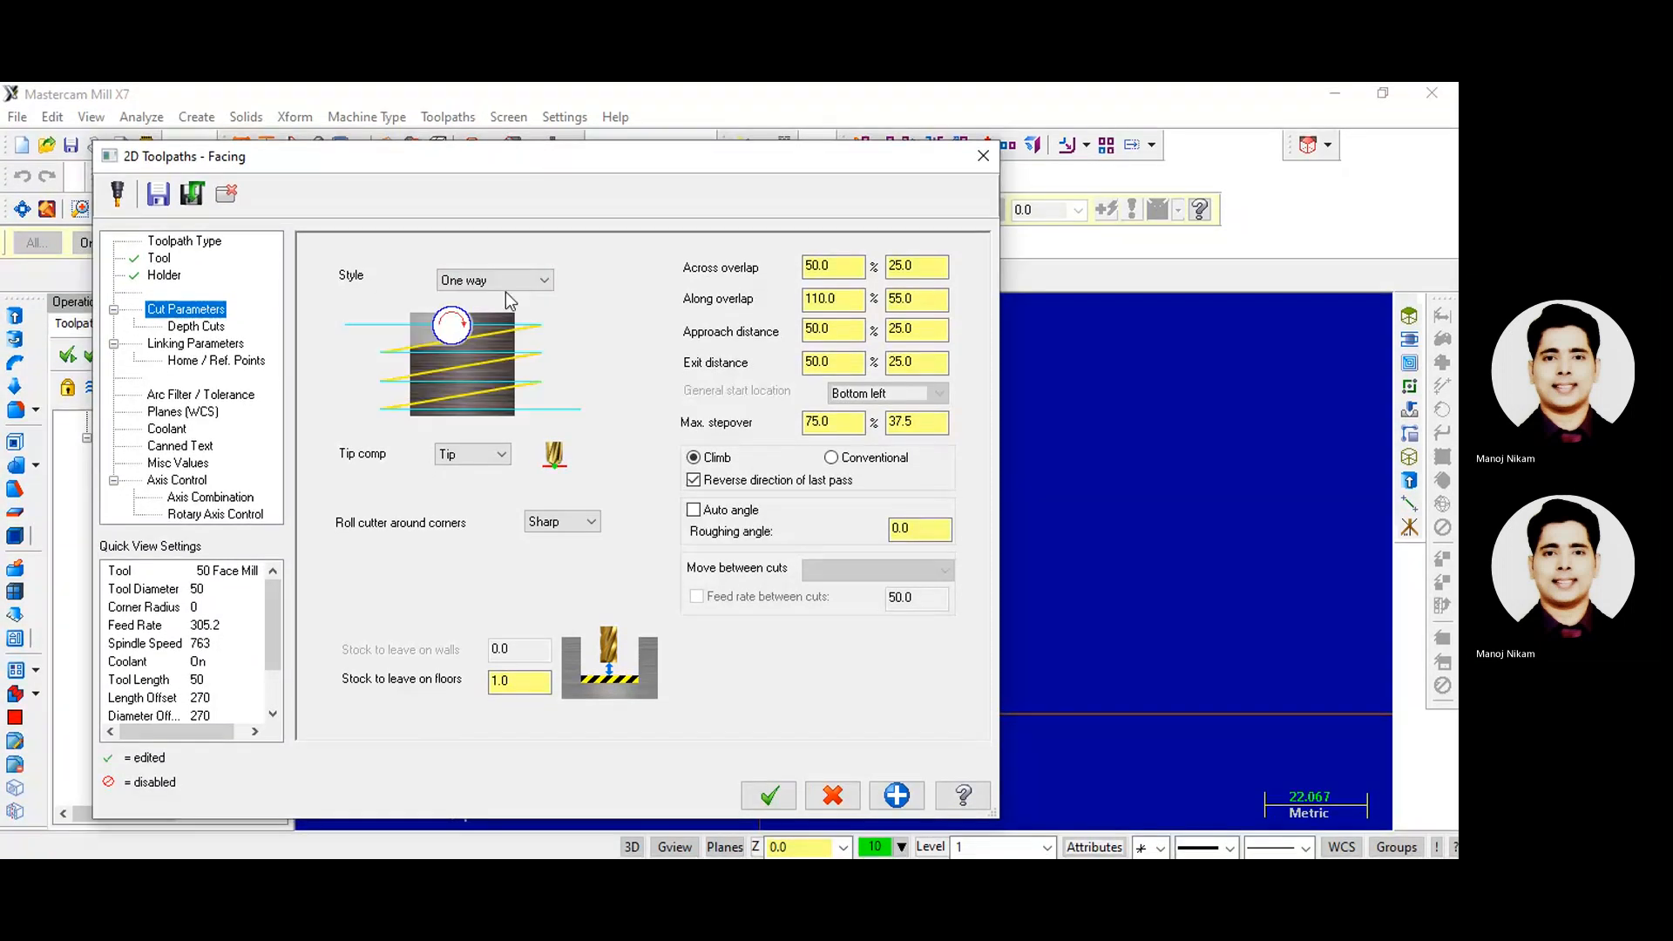
left_click(505, 288)
- Check the facing toolpath's depth cuts and linking parameters, and generate the toolpath
left_click(197, 331)
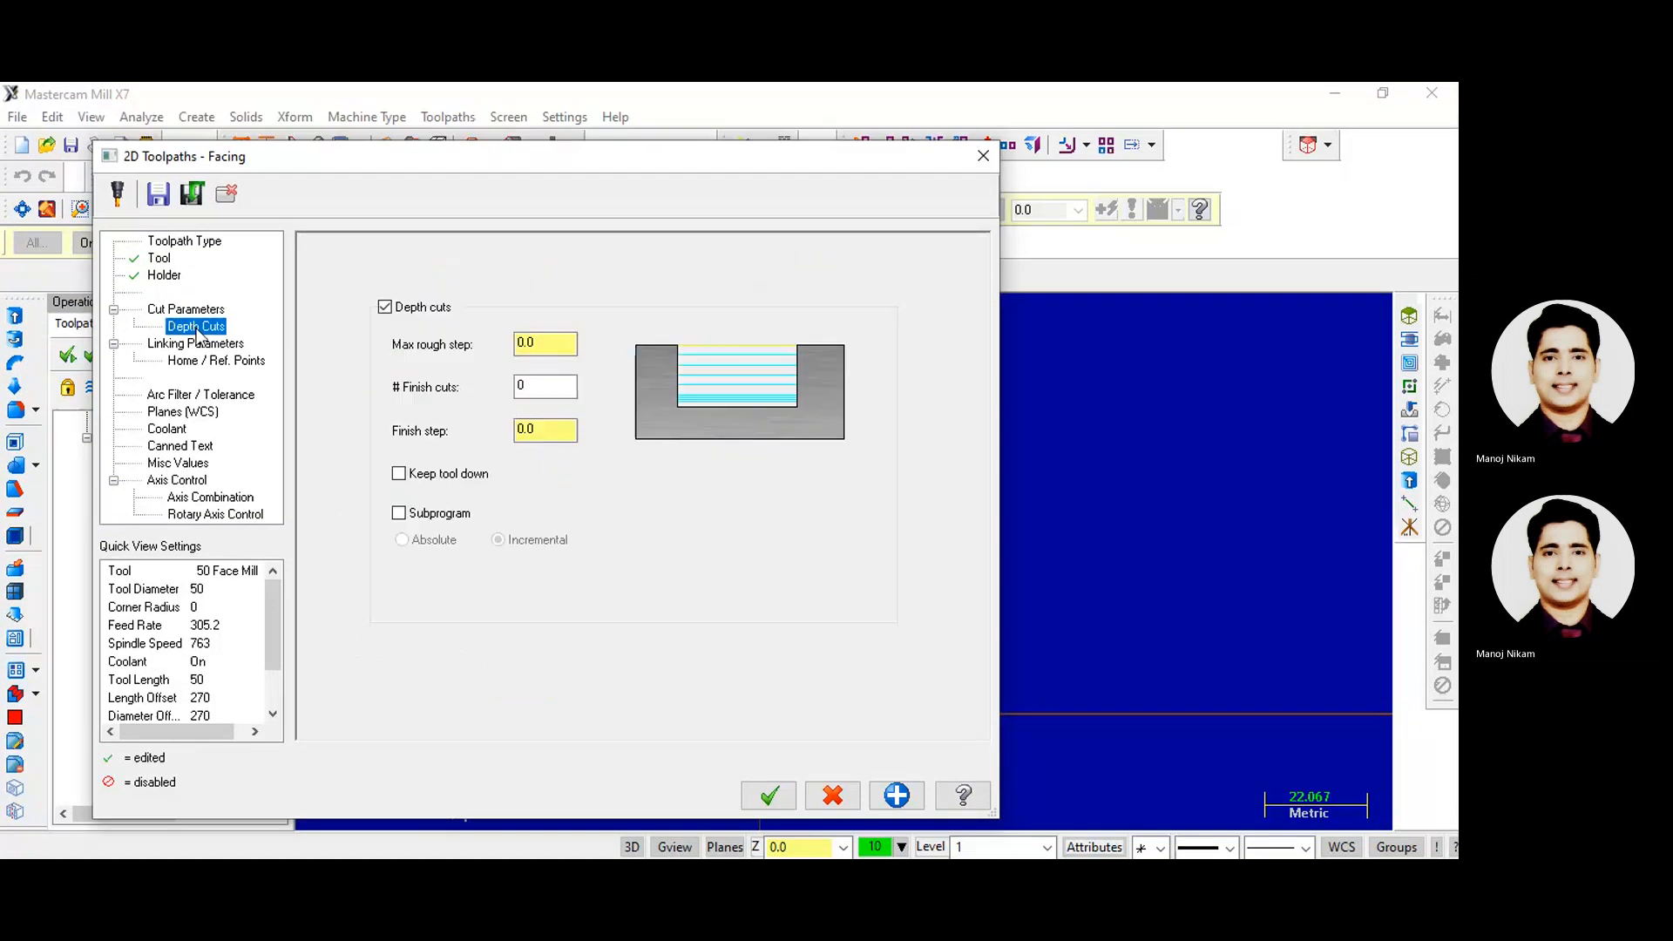
left_click(194, 346)
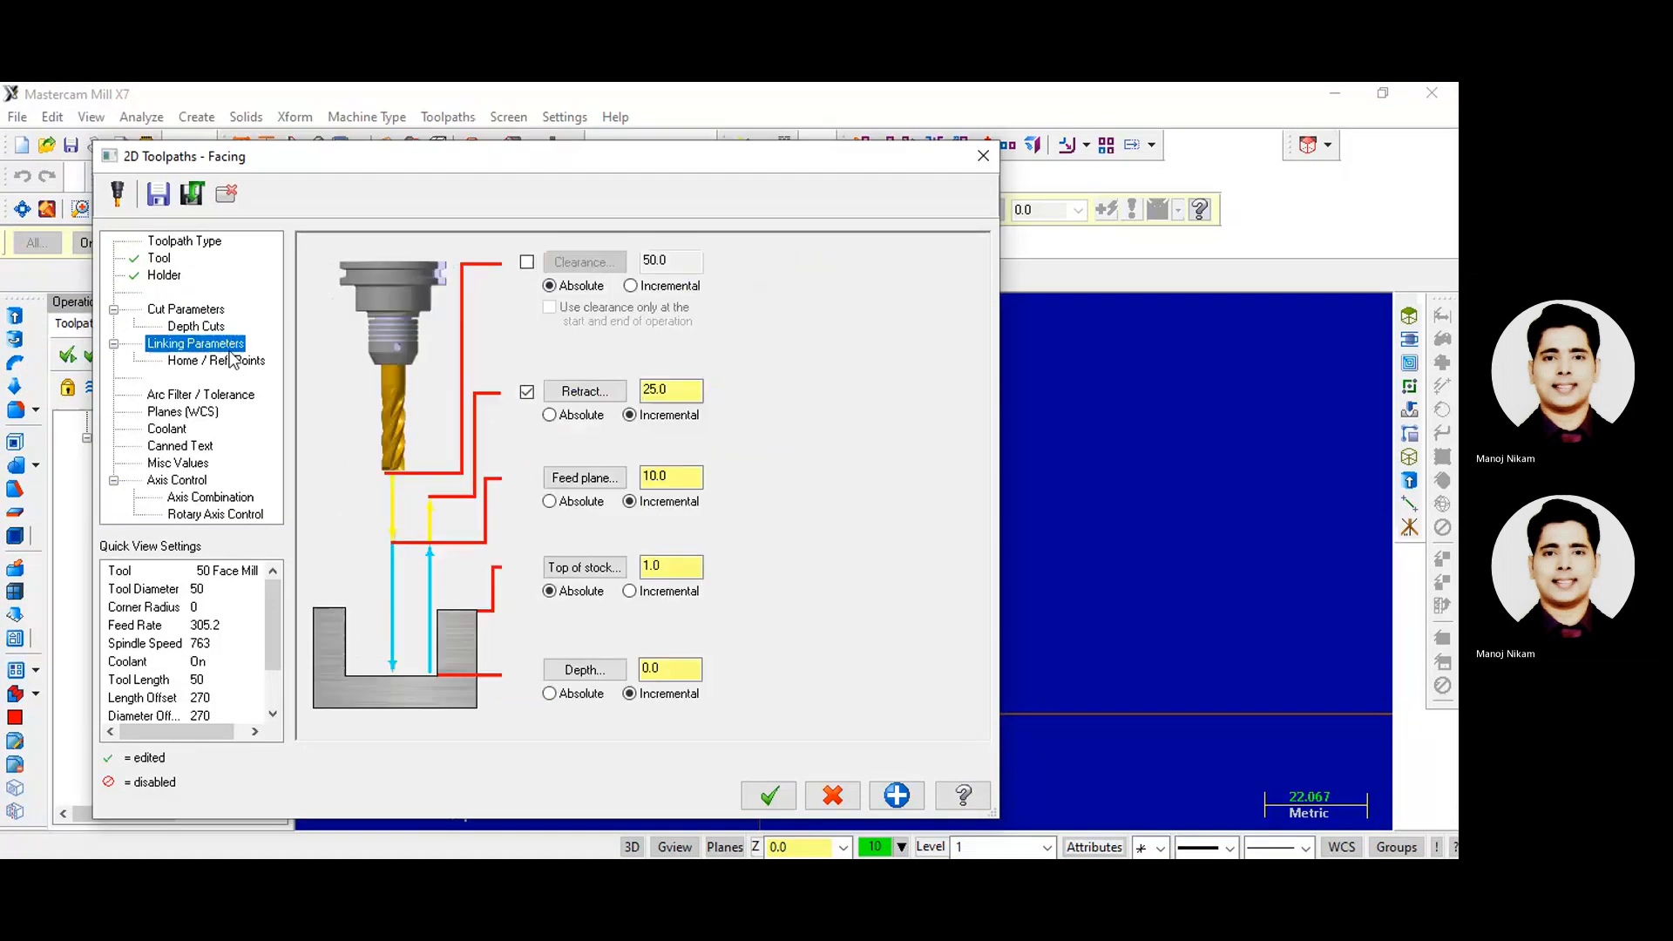
double_click(675, 671)
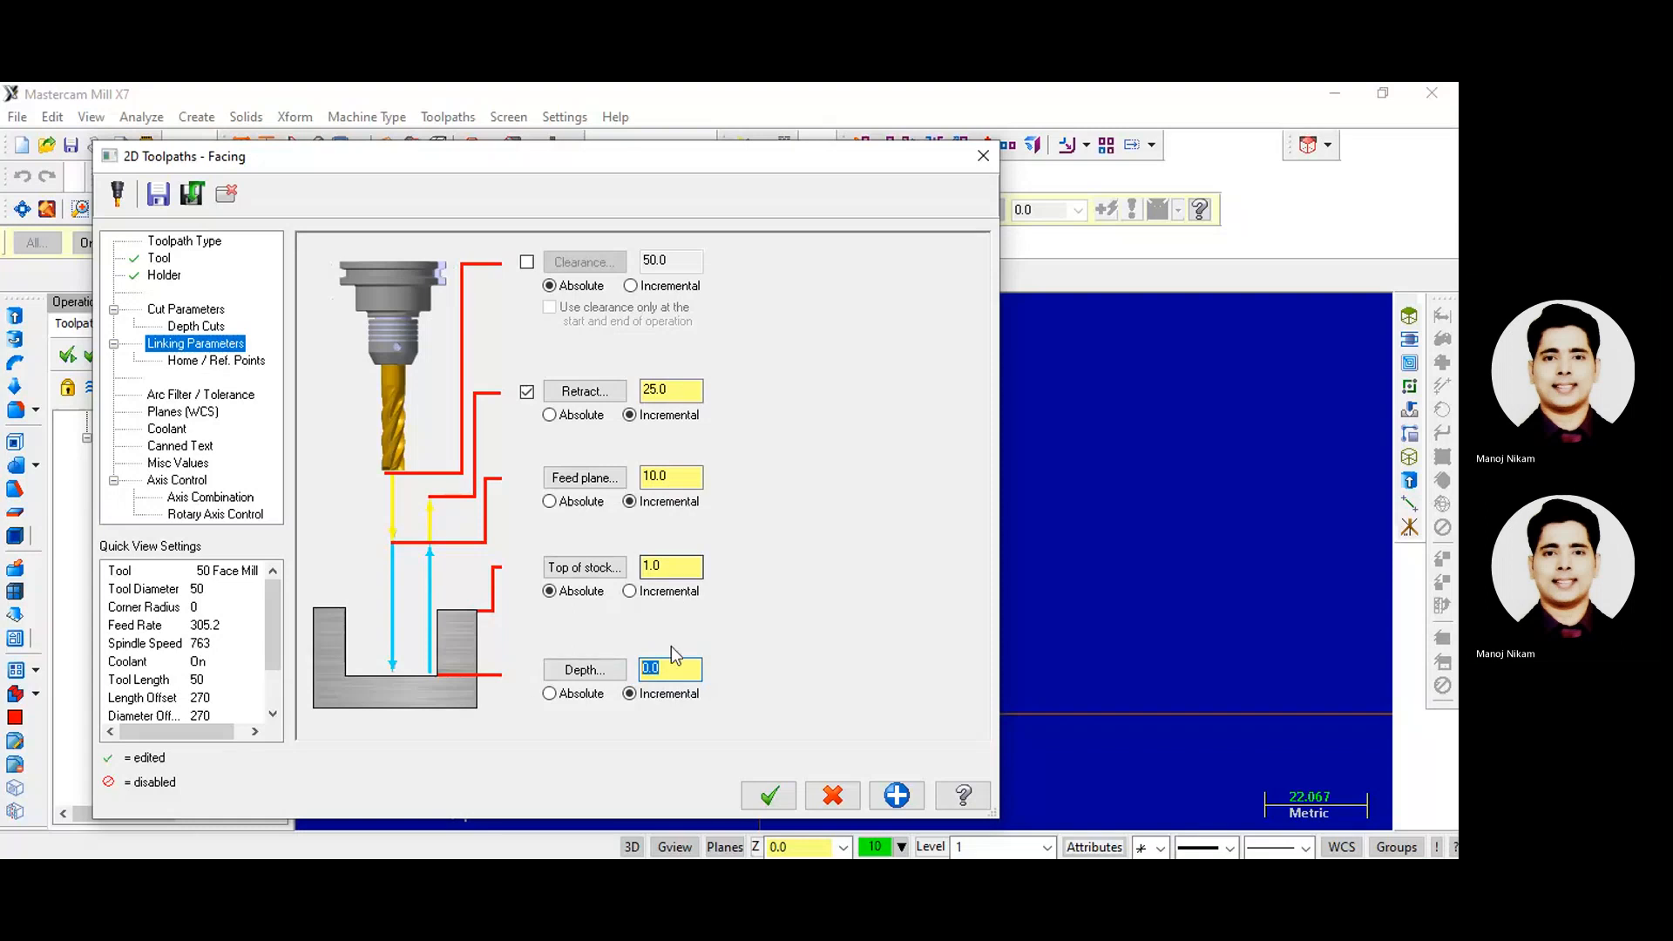
left_click(775, 789)
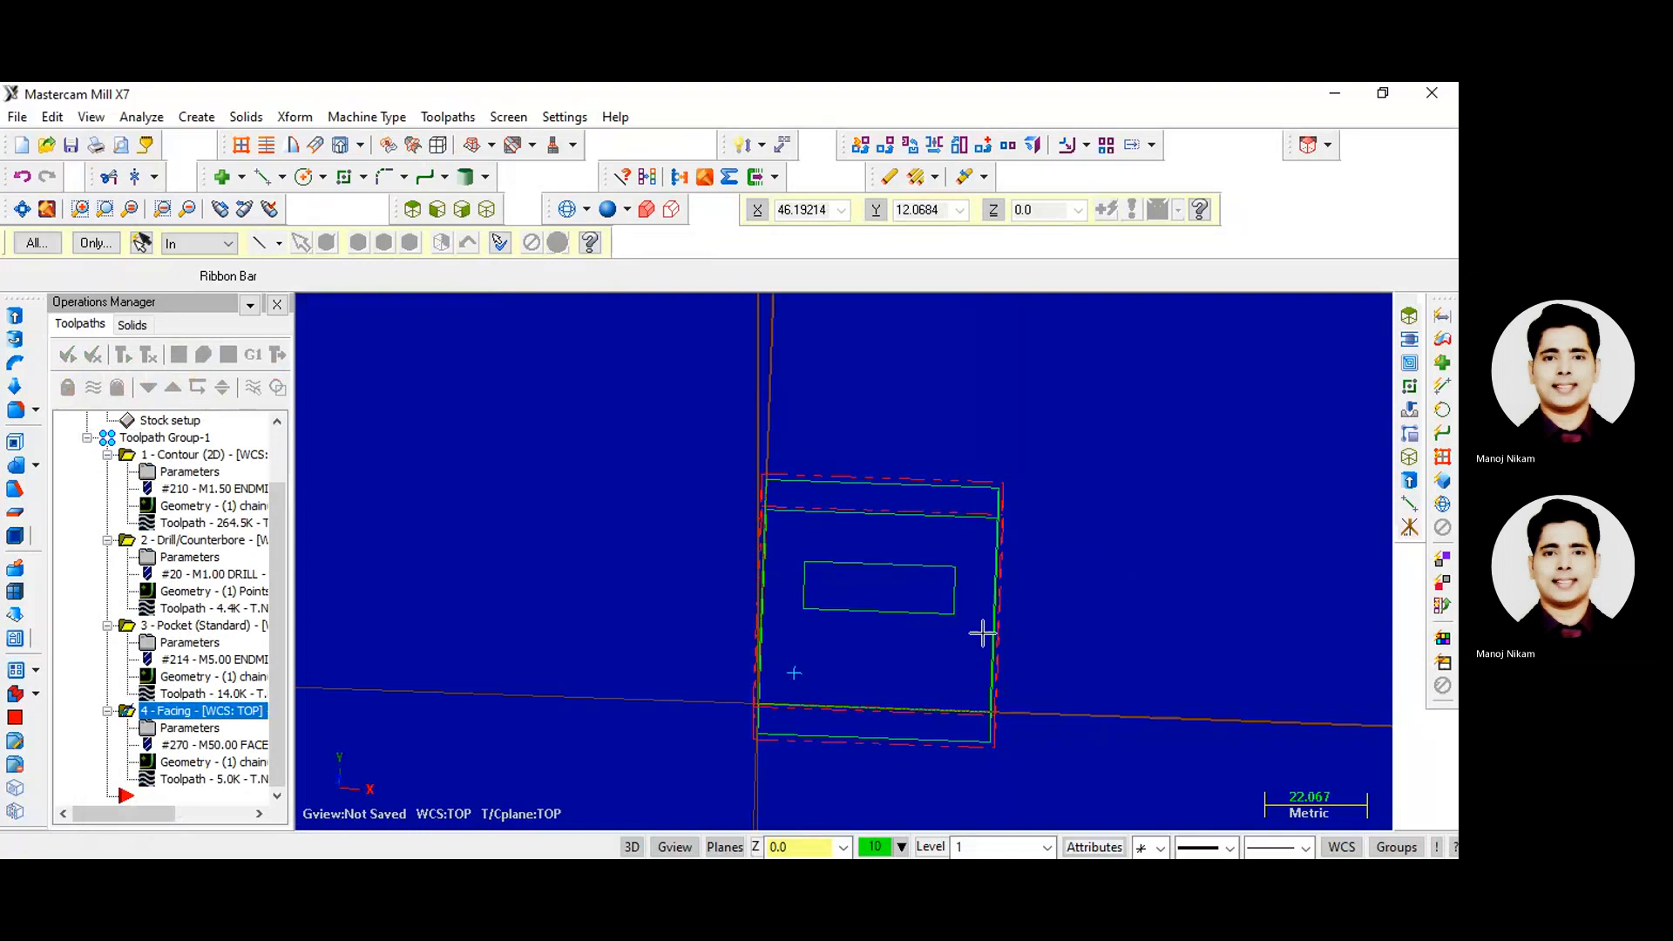
- Run a machining simulation of the facing operation alone
middle_click_drag(983, 633, 1003, 534)
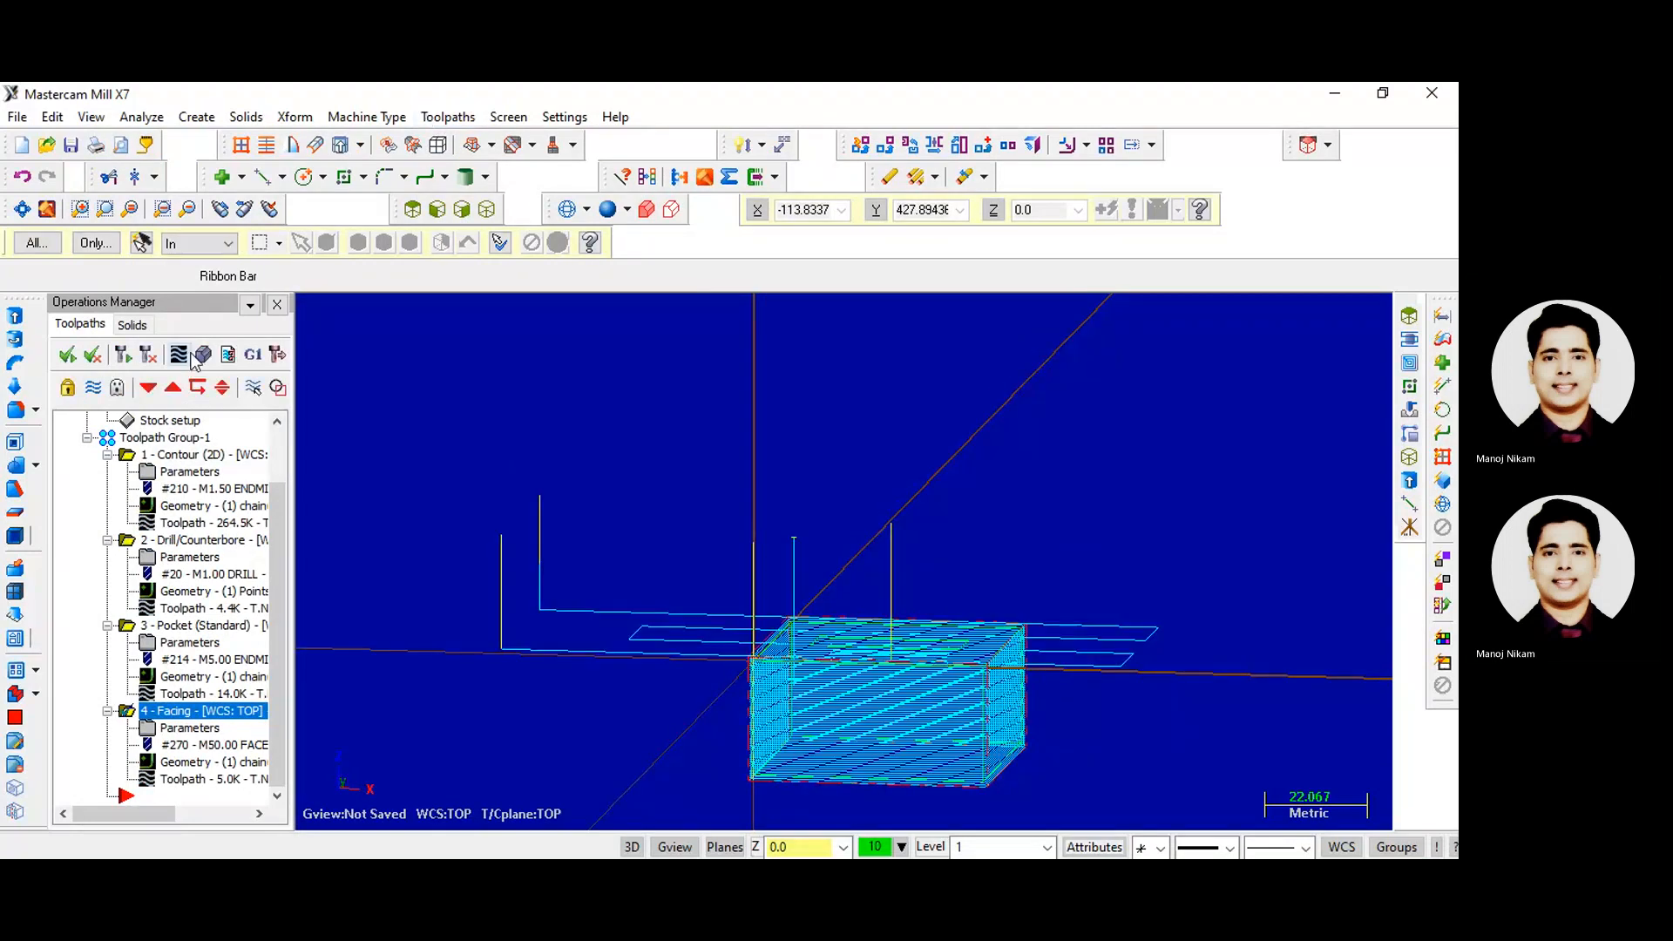
left_click(197, 357)
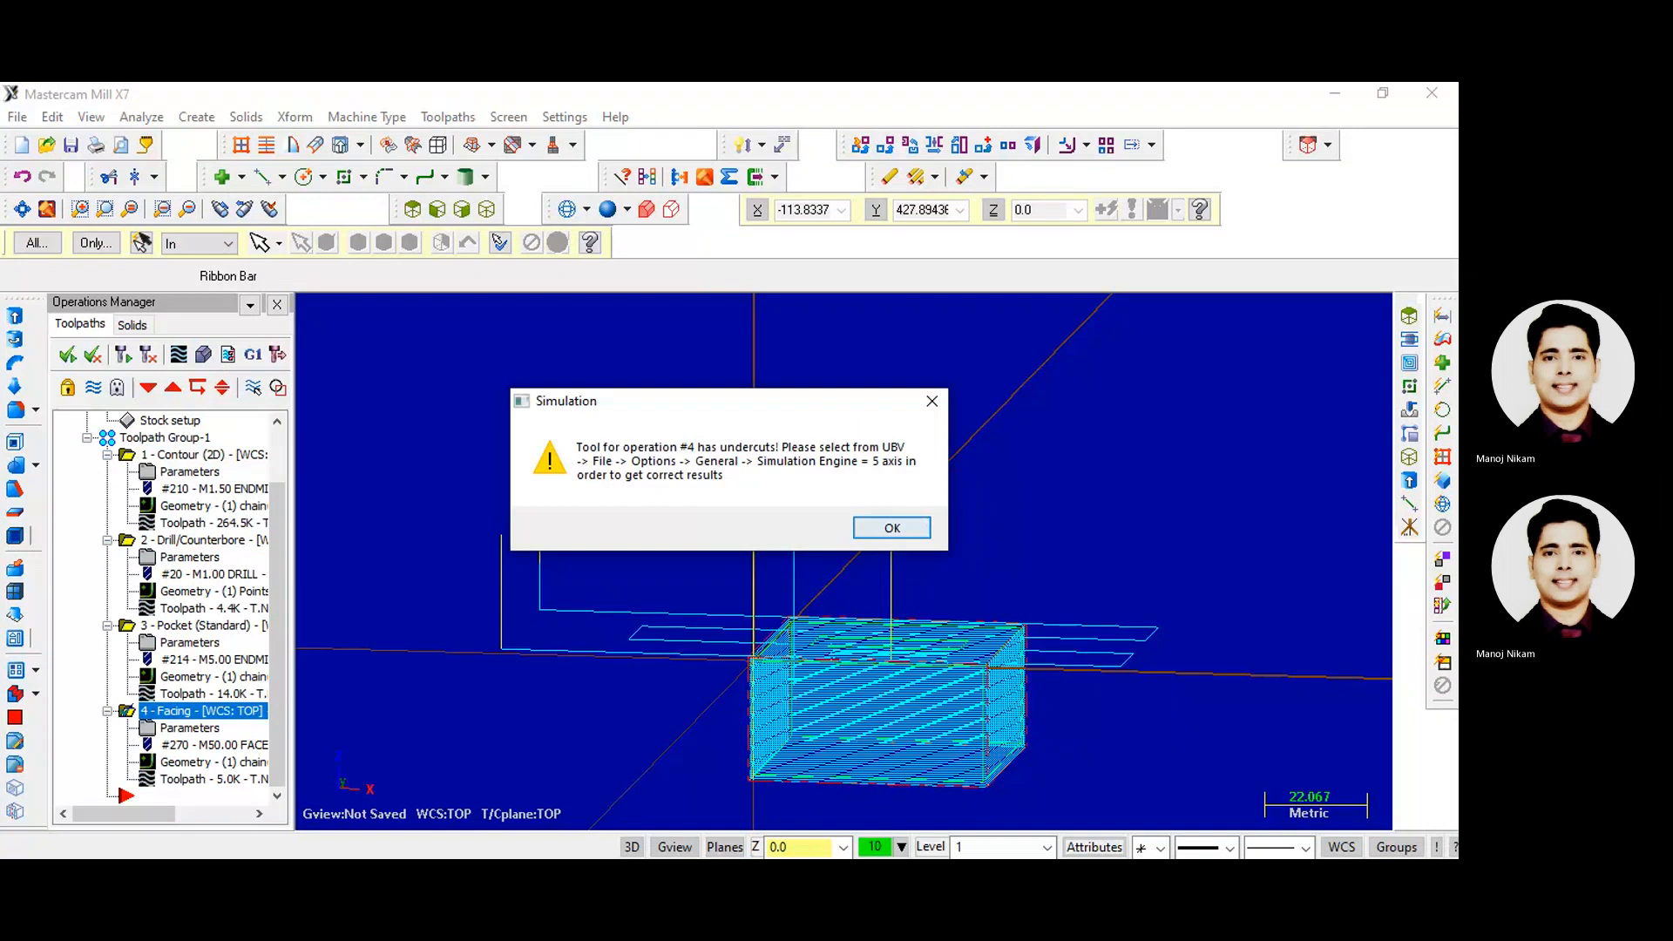
left_click(898, 532)
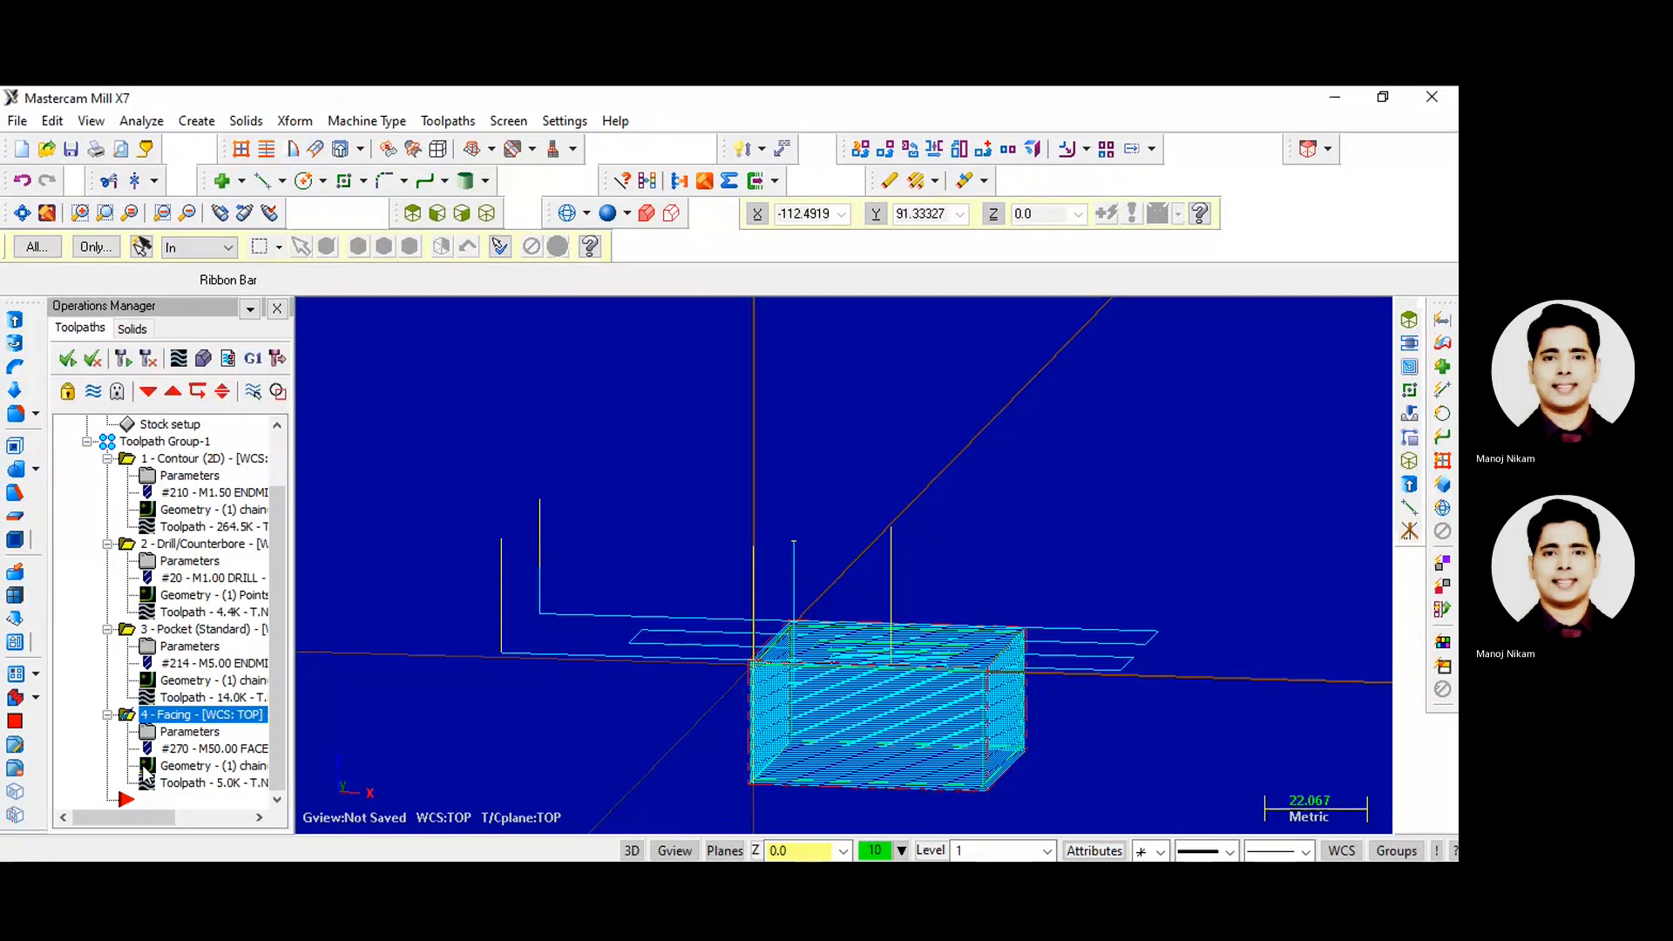
- Set the facing operation's incremental depth to -1 in its linking parameters and regenerate the toolpath
left_click(190, 732)
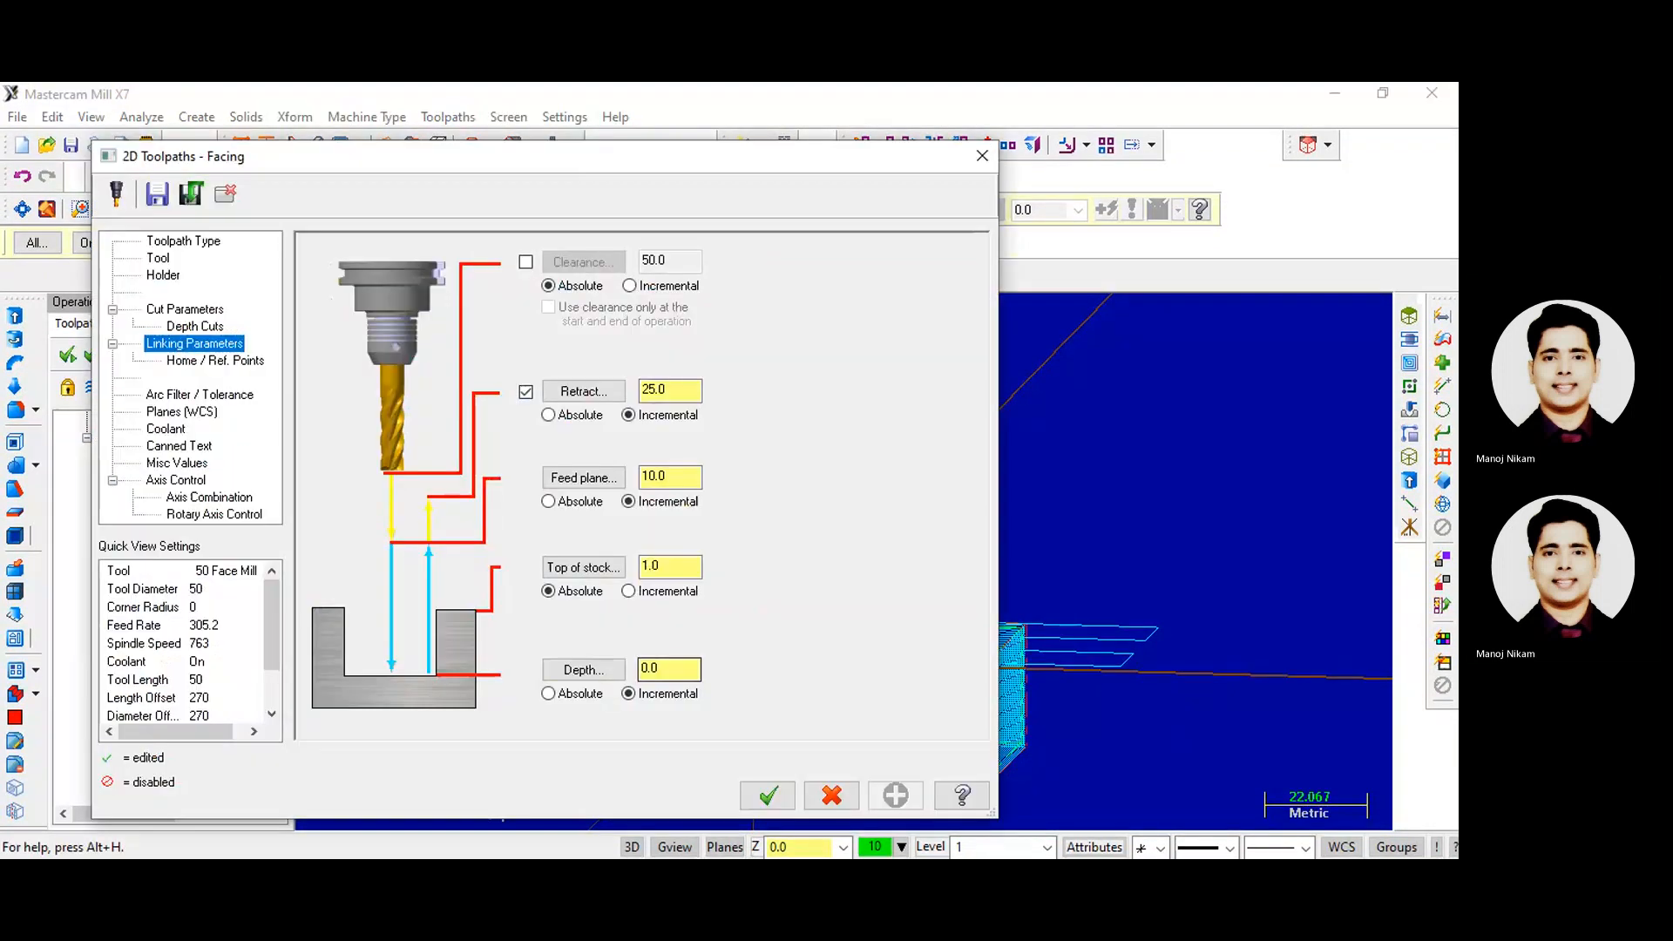
type("-1")
left_click(763, 793)
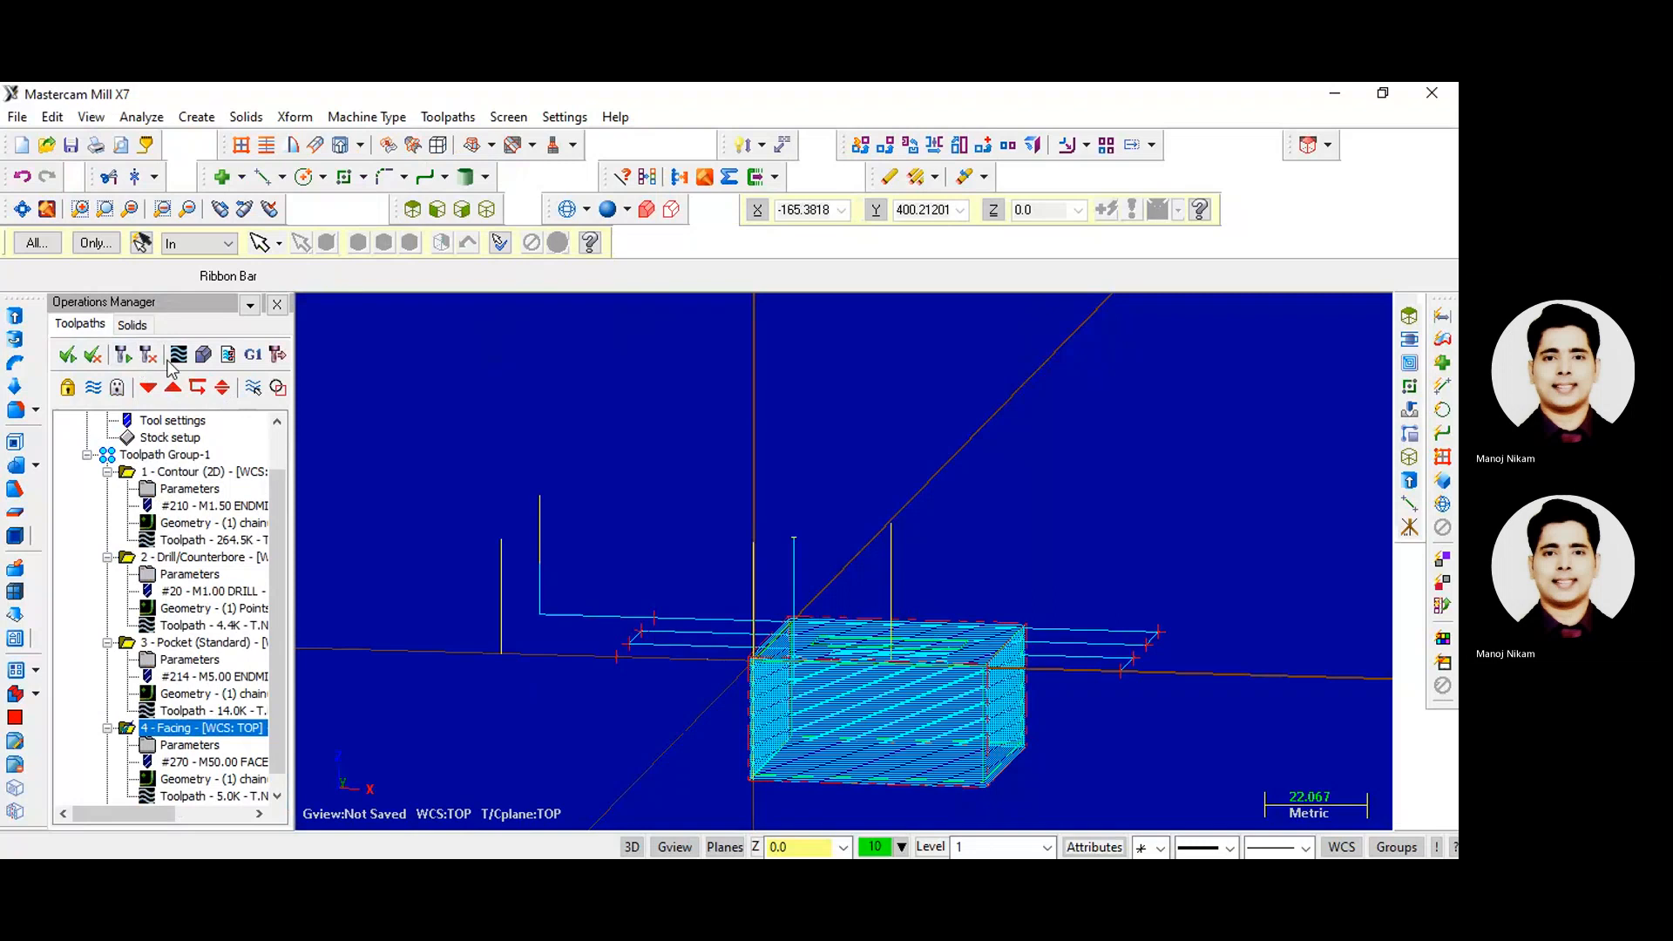
- Simulate the revised facing operation, and run all four operations together from contour to facing in the simulator
left_click(210, 365)
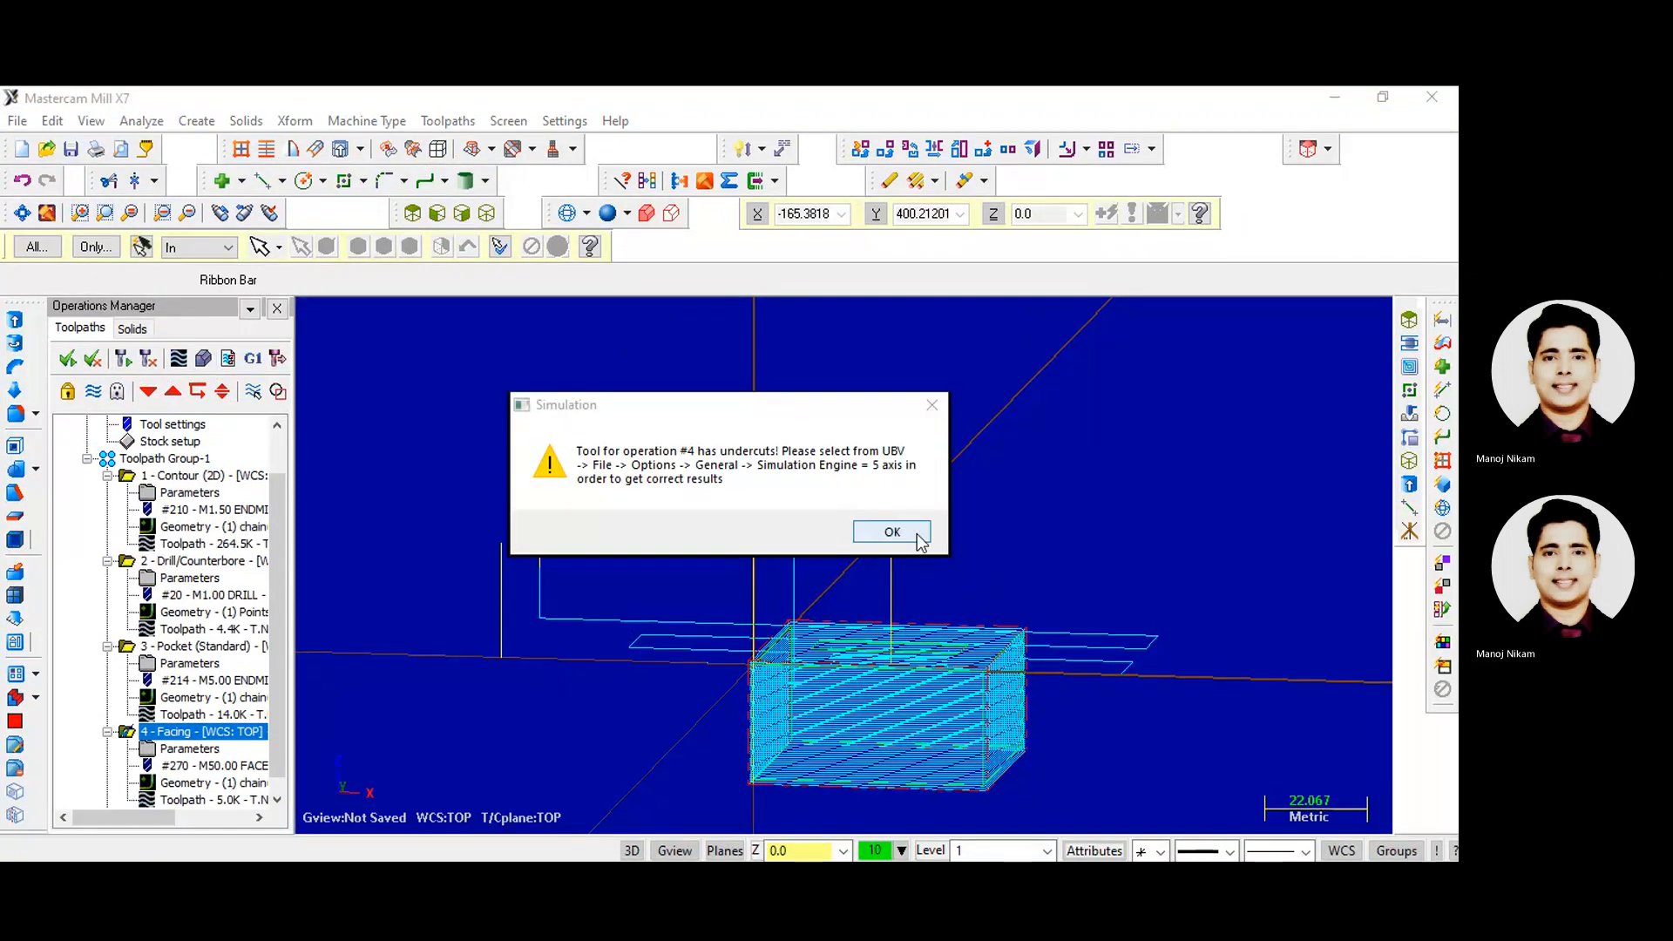
left_click(906, 534)
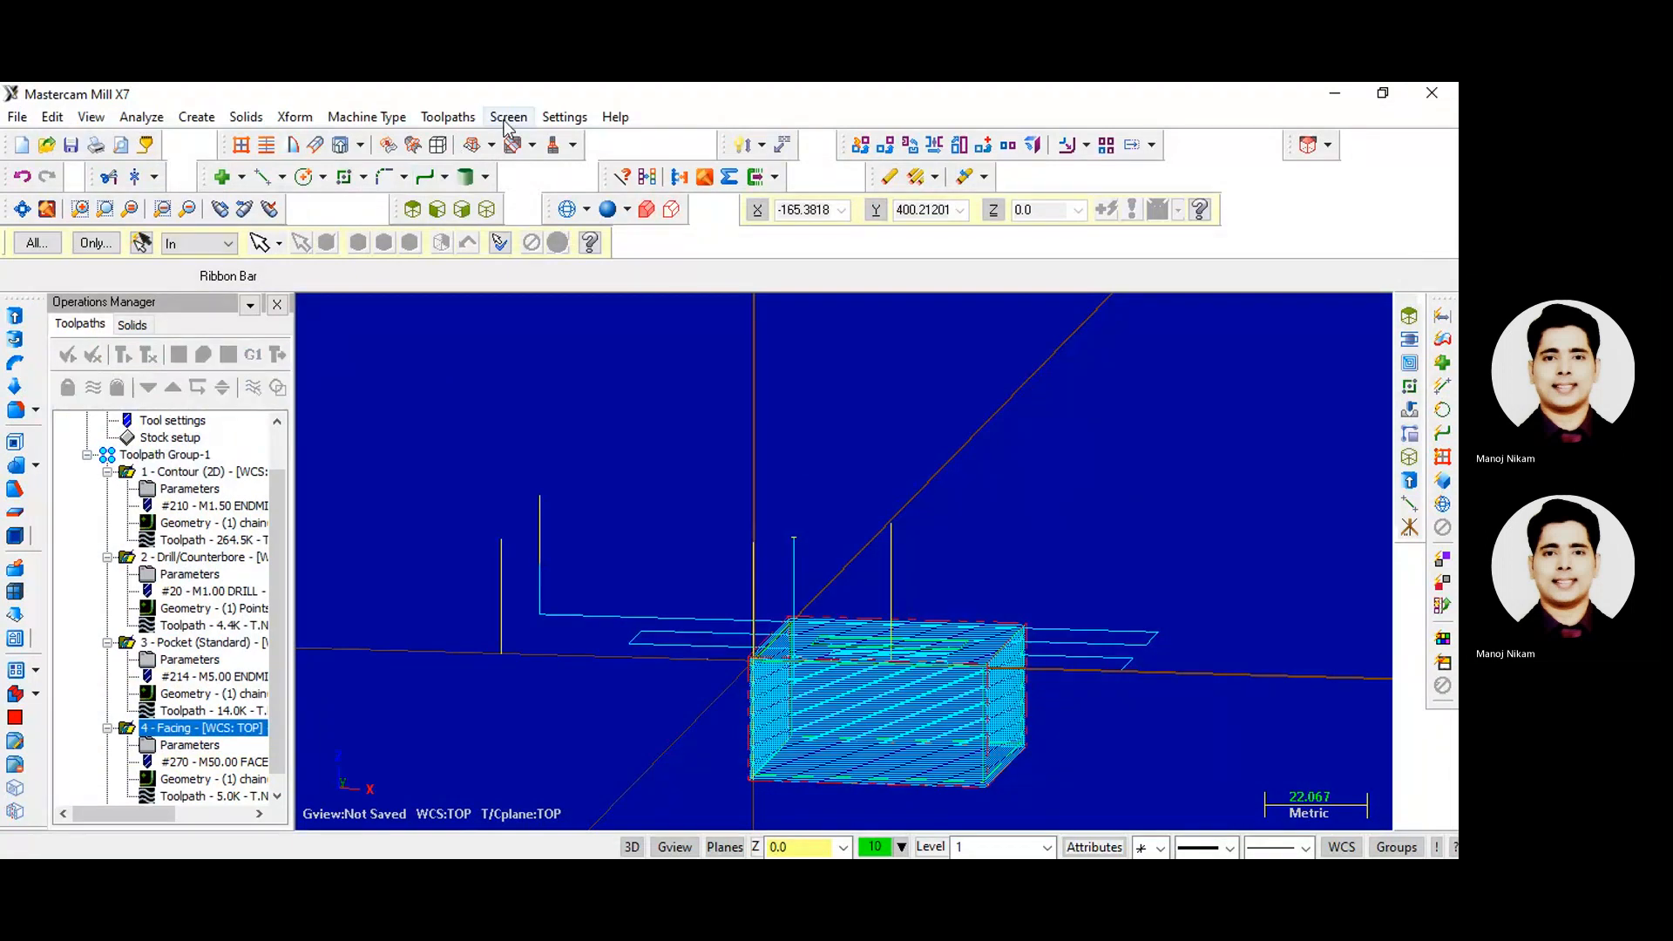
left_click(448, 117)
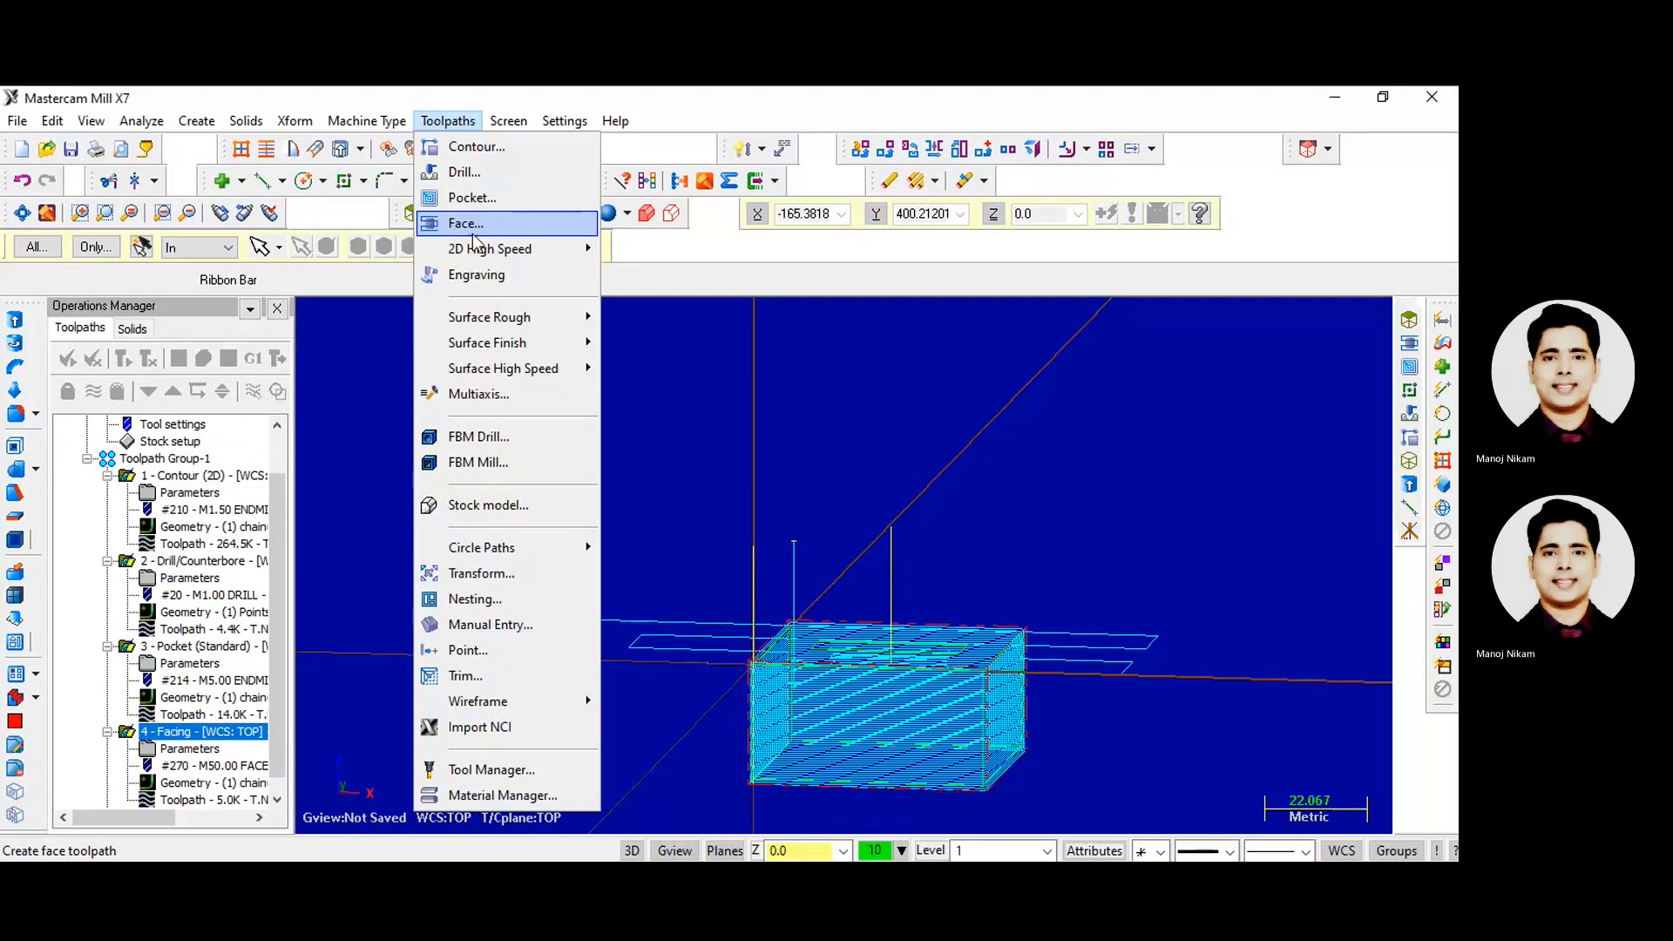
left_click(67, 361)
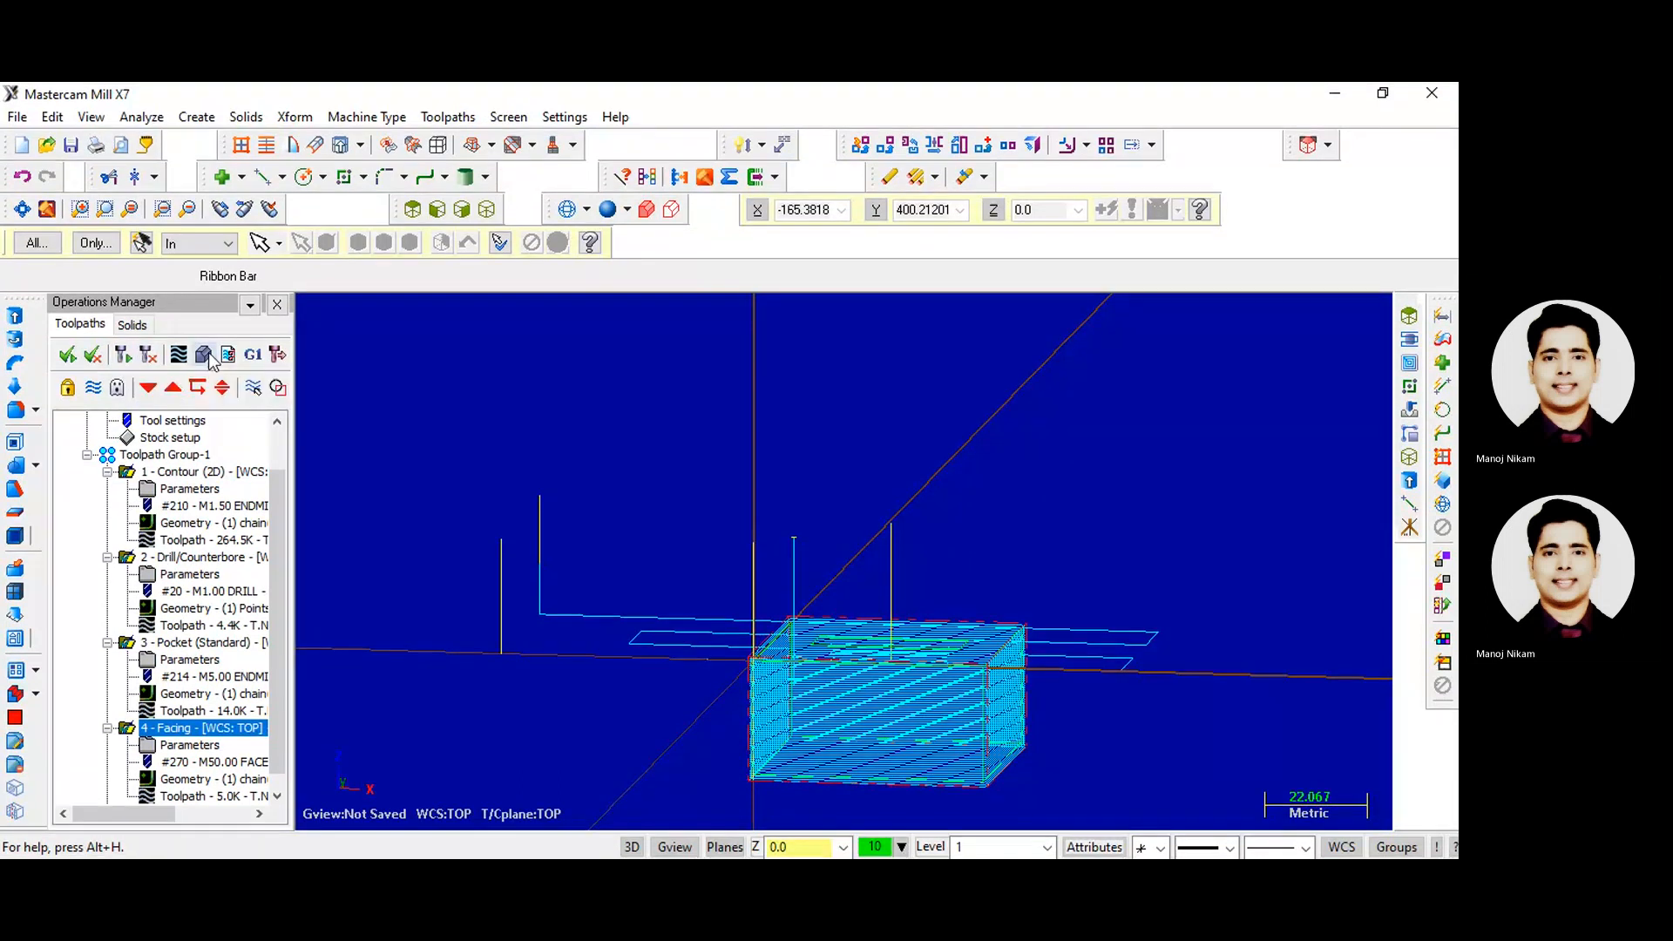
left_click(207, 357)
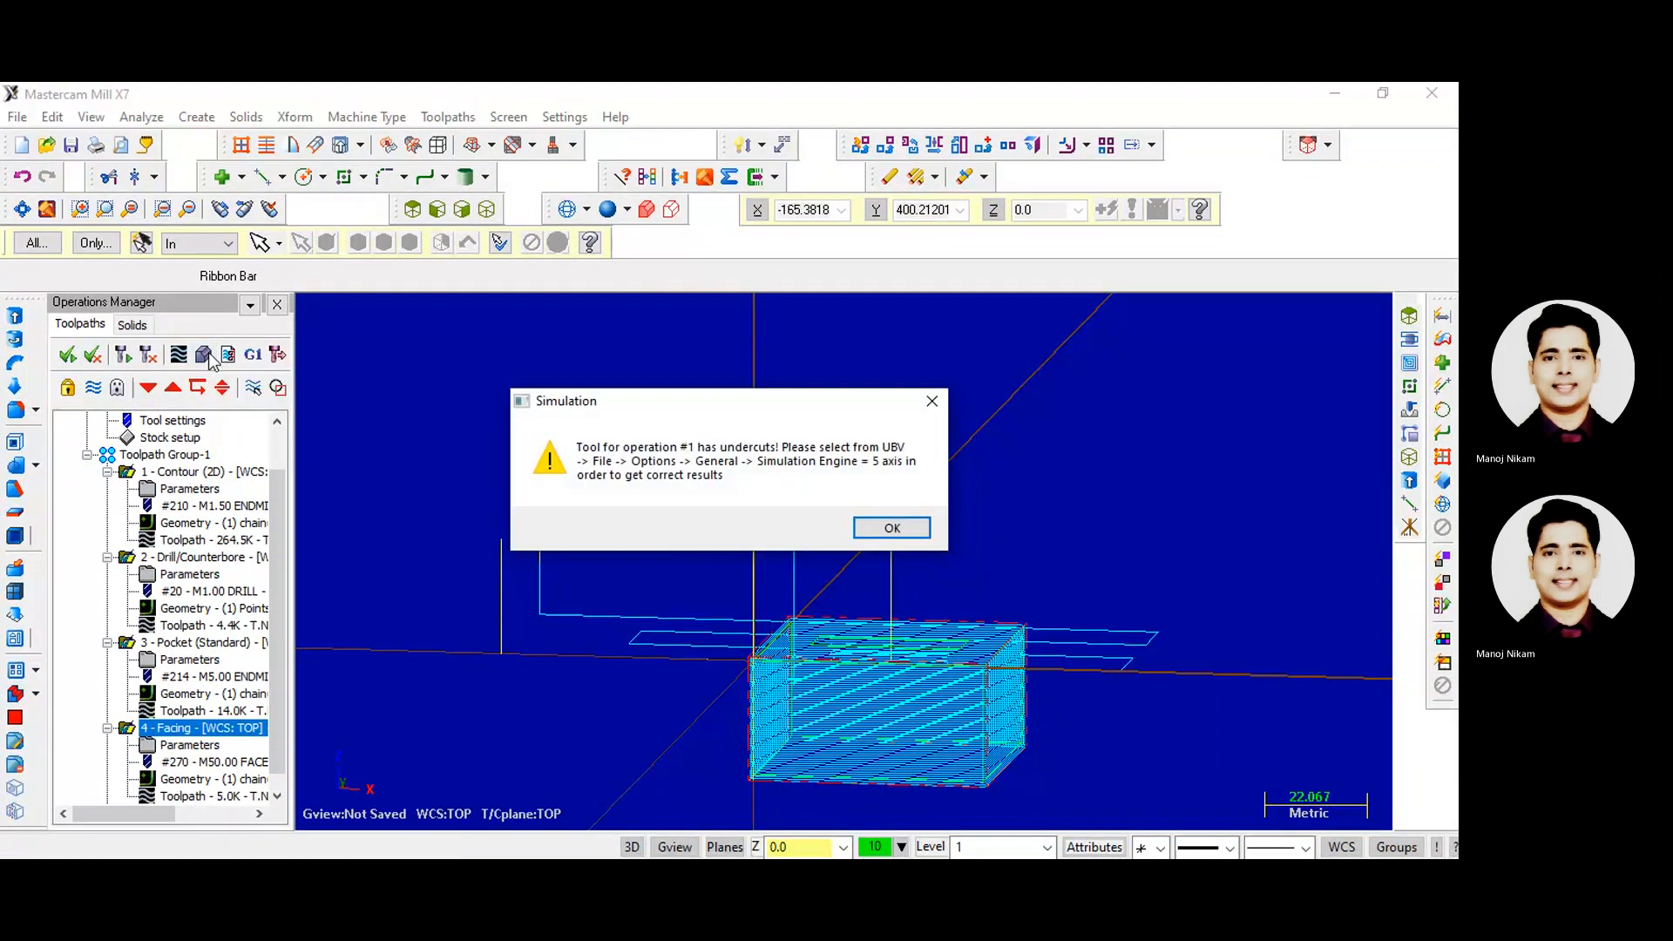
left_click(890, 533)
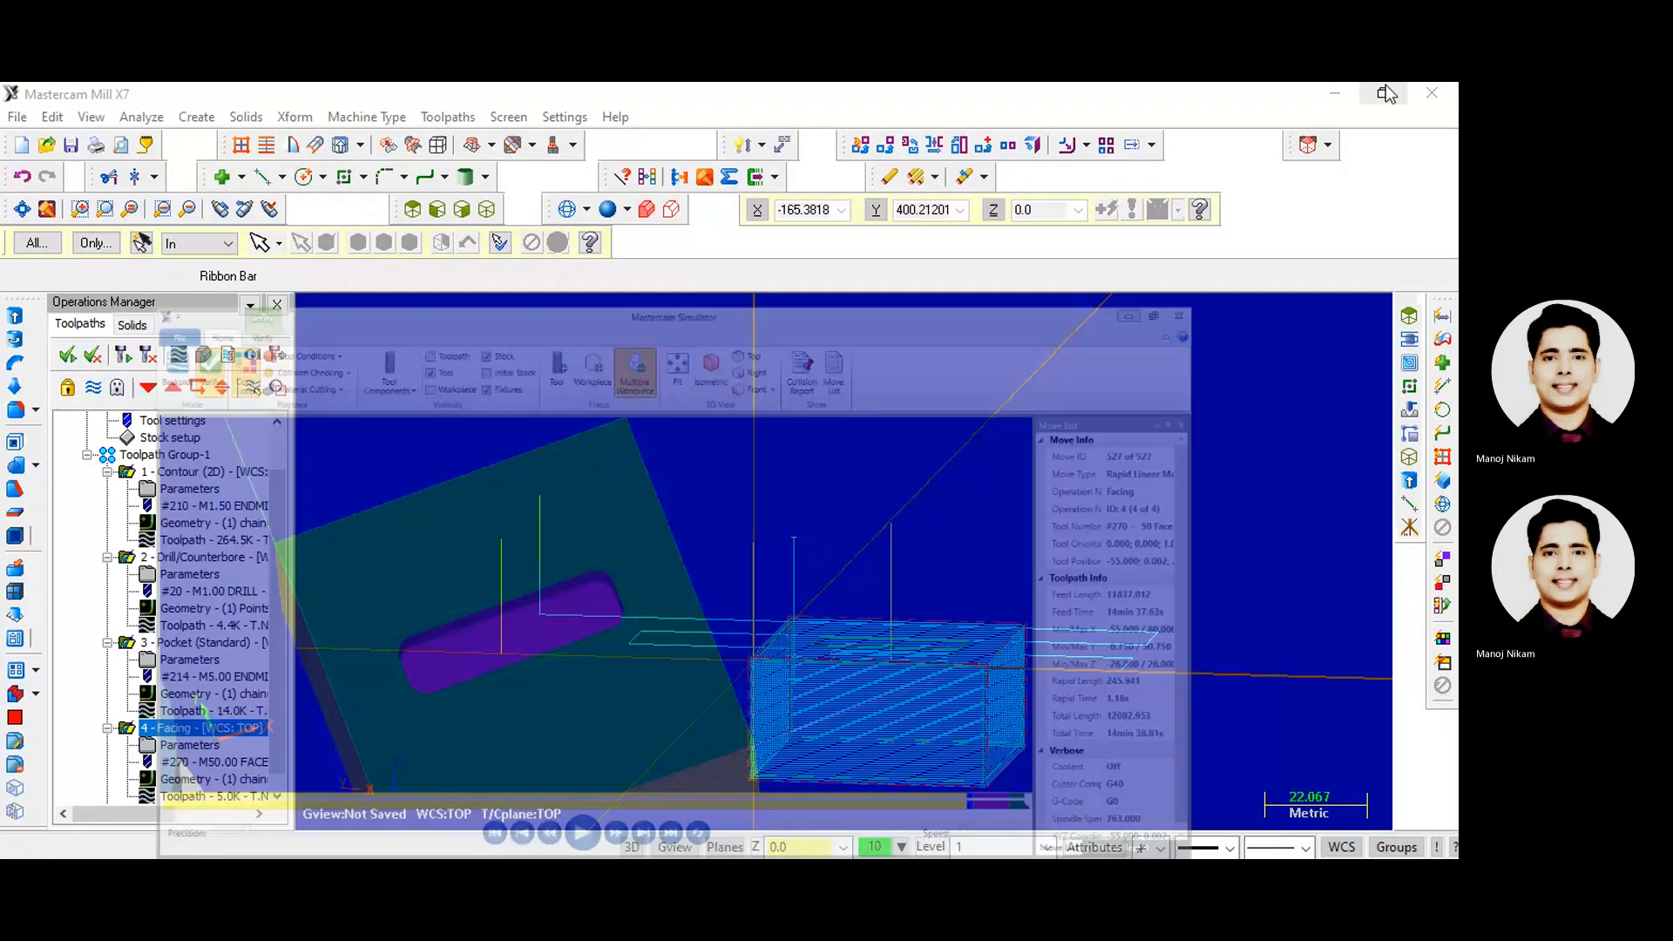
- Post-process all the operations to an NC file and save the program as T in the NC folder
left_click(422, 211)
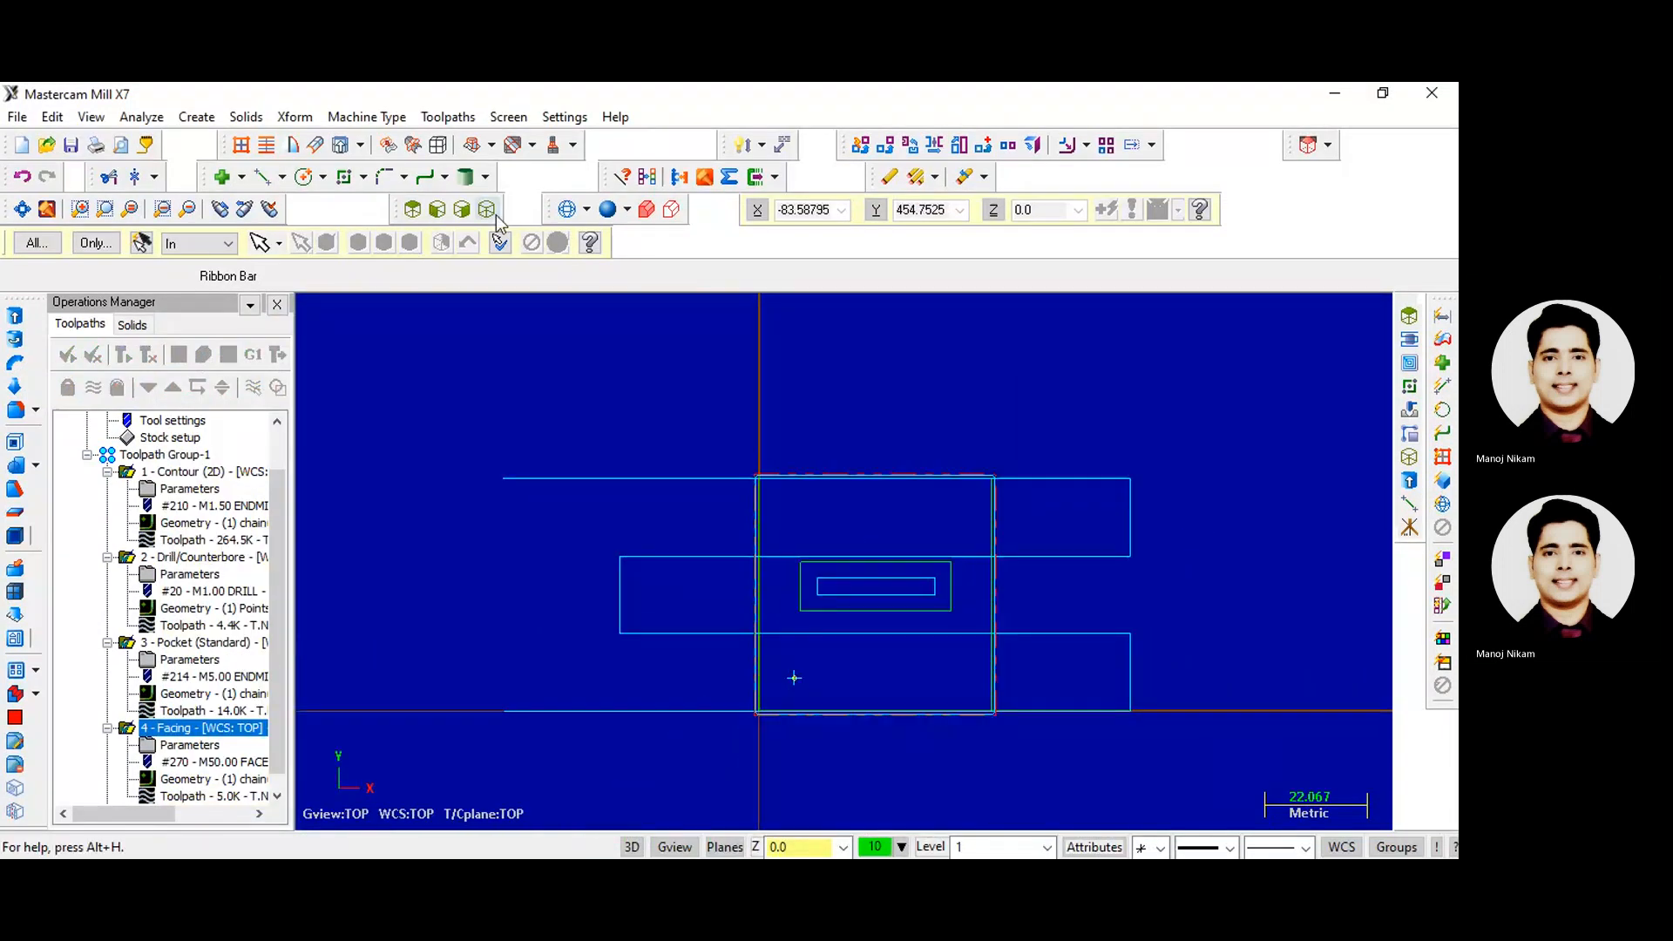
left_click(494, 213)
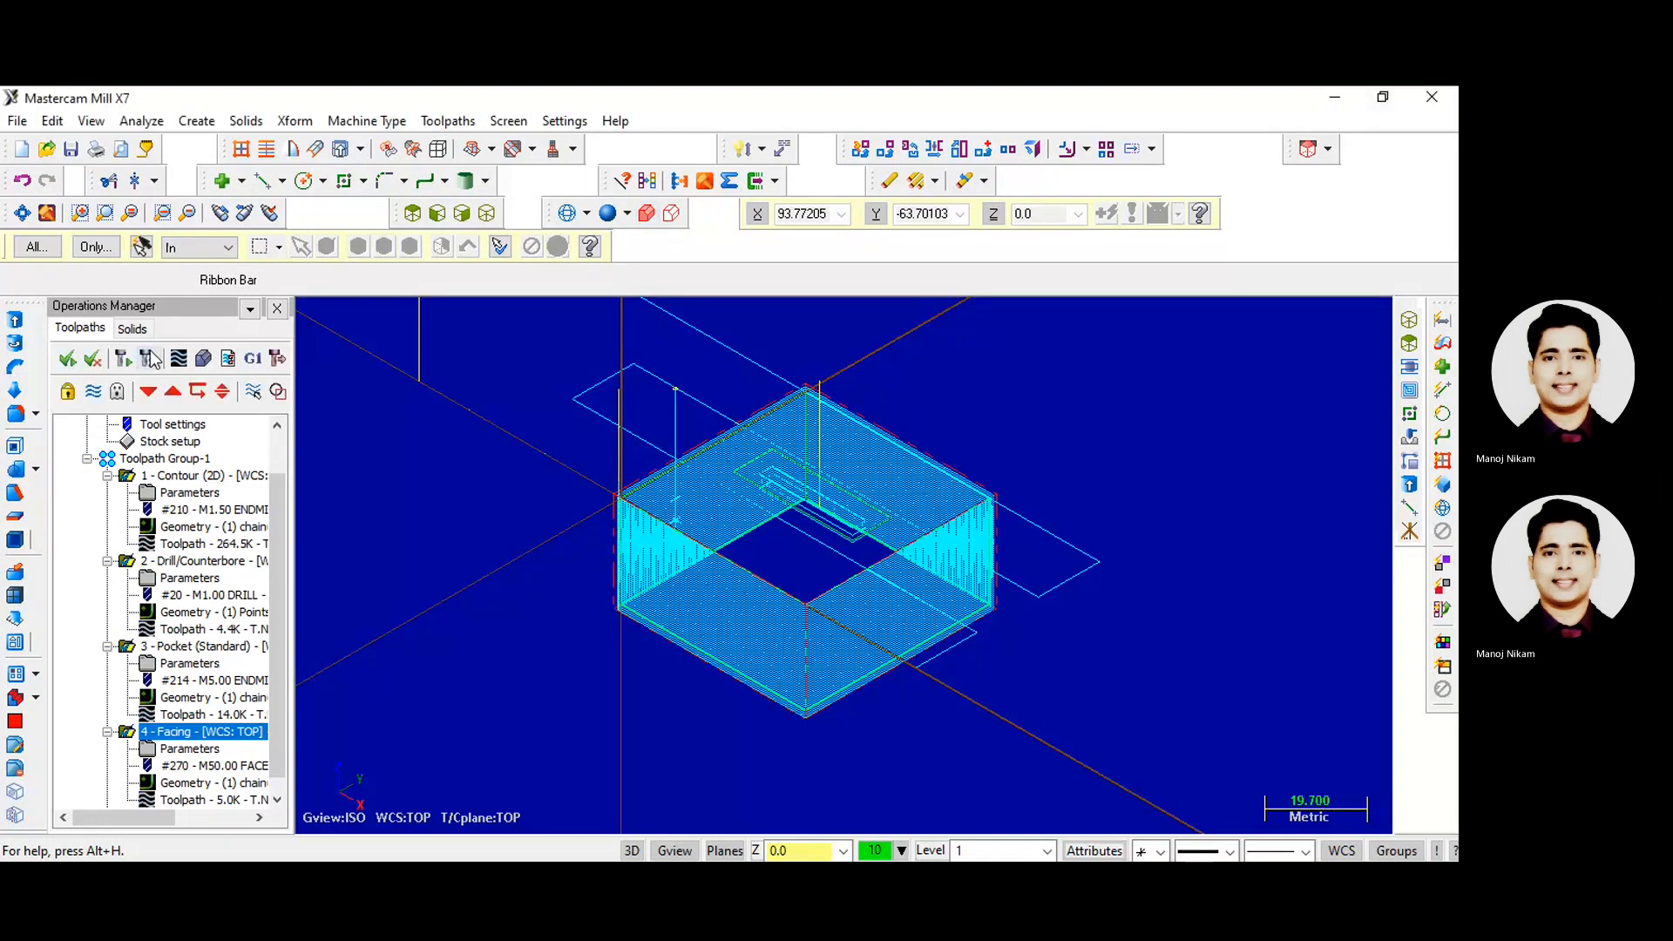
left_click(253, 358)
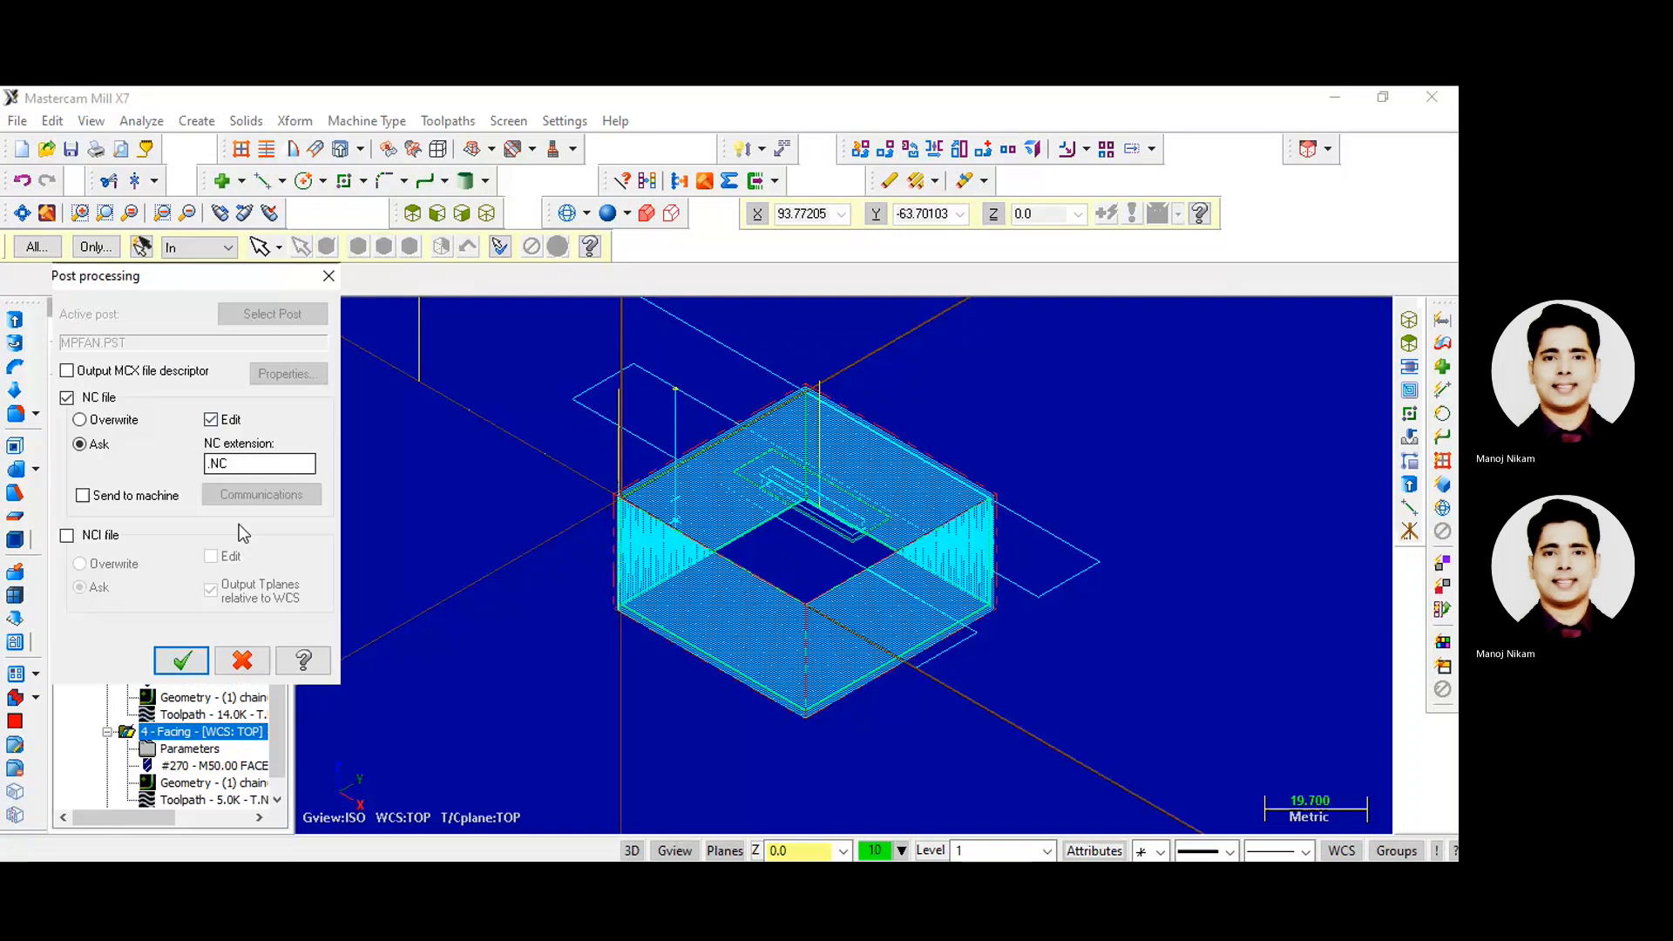
left_click(182, 661)
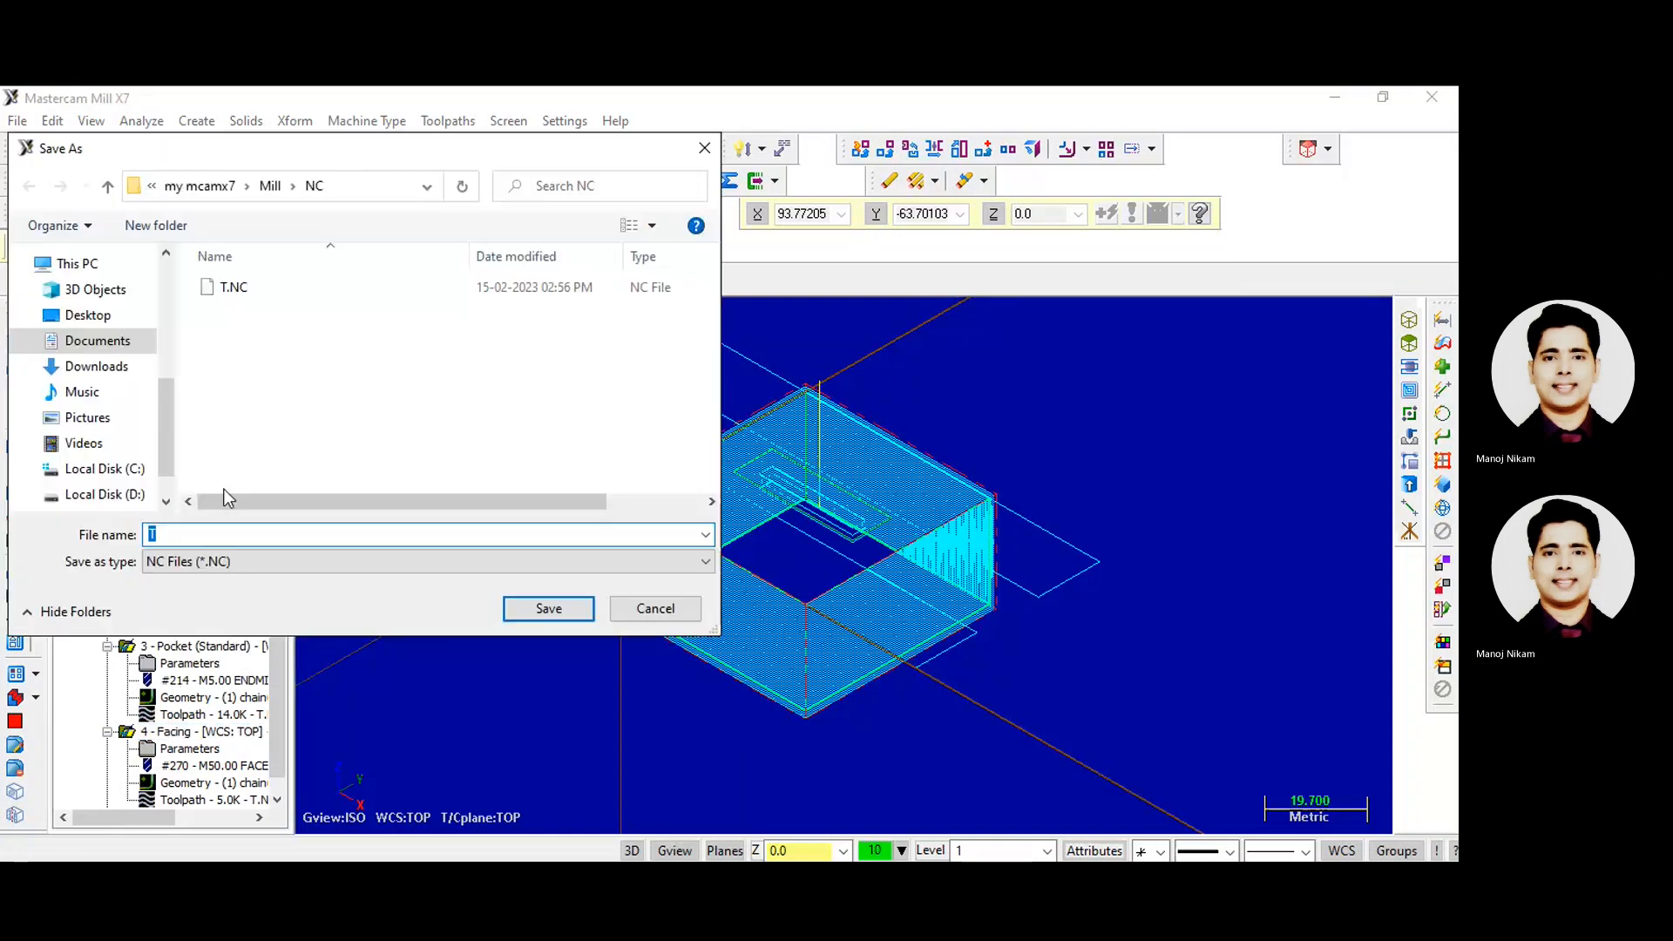
key("Return")
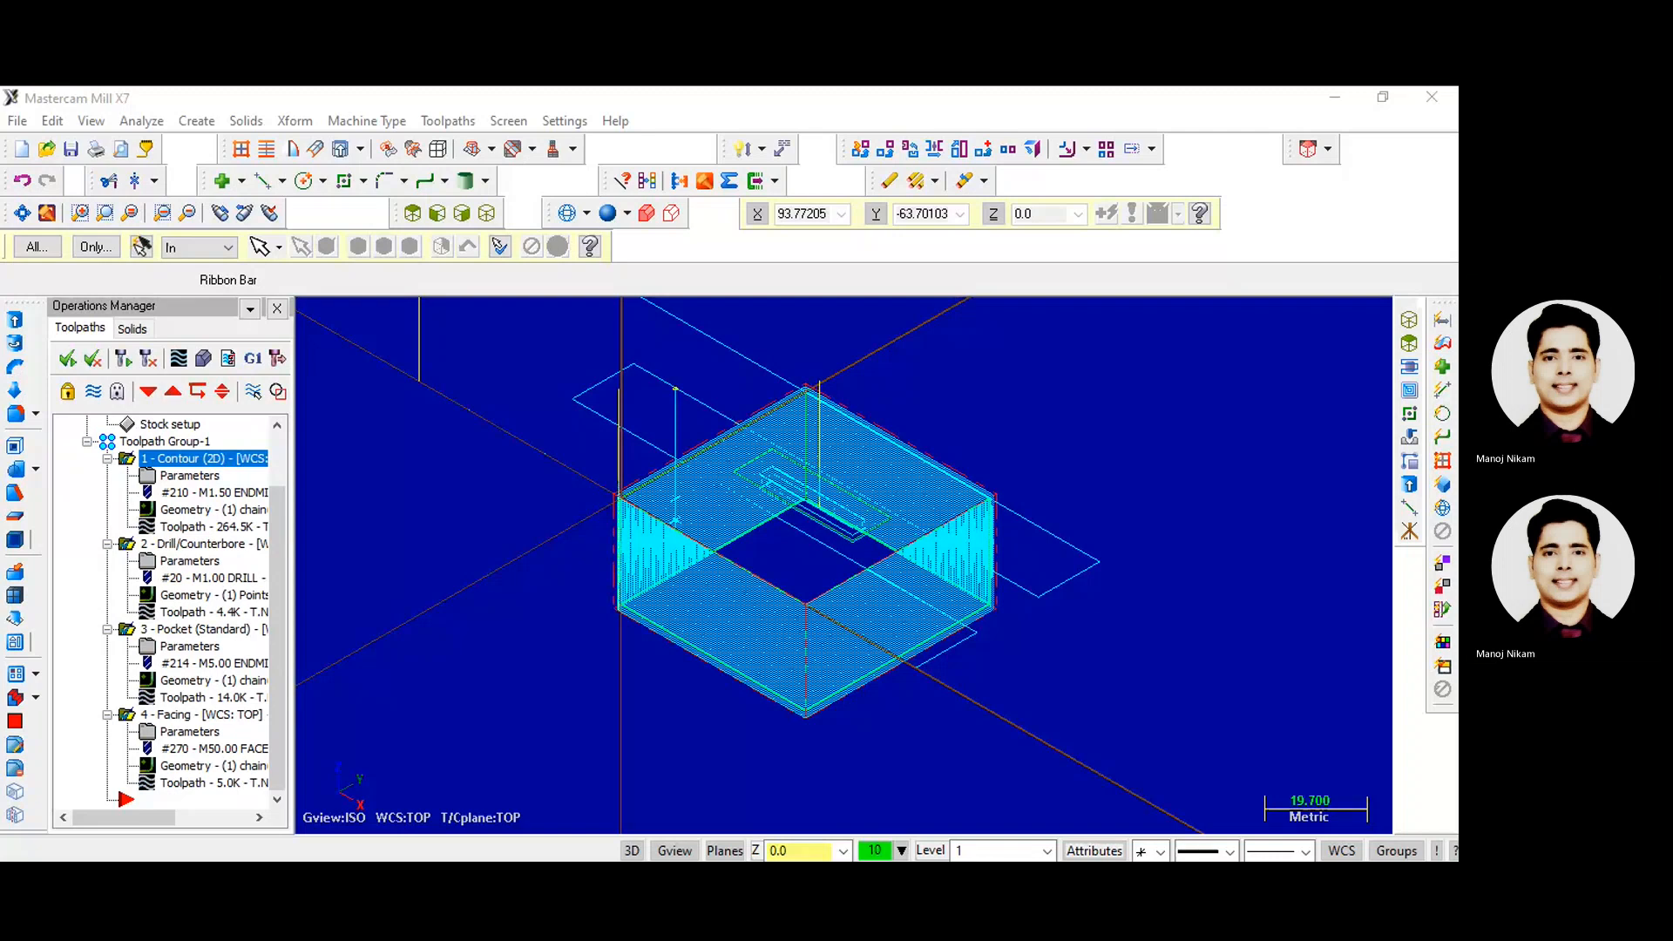
left_click(775, 802)
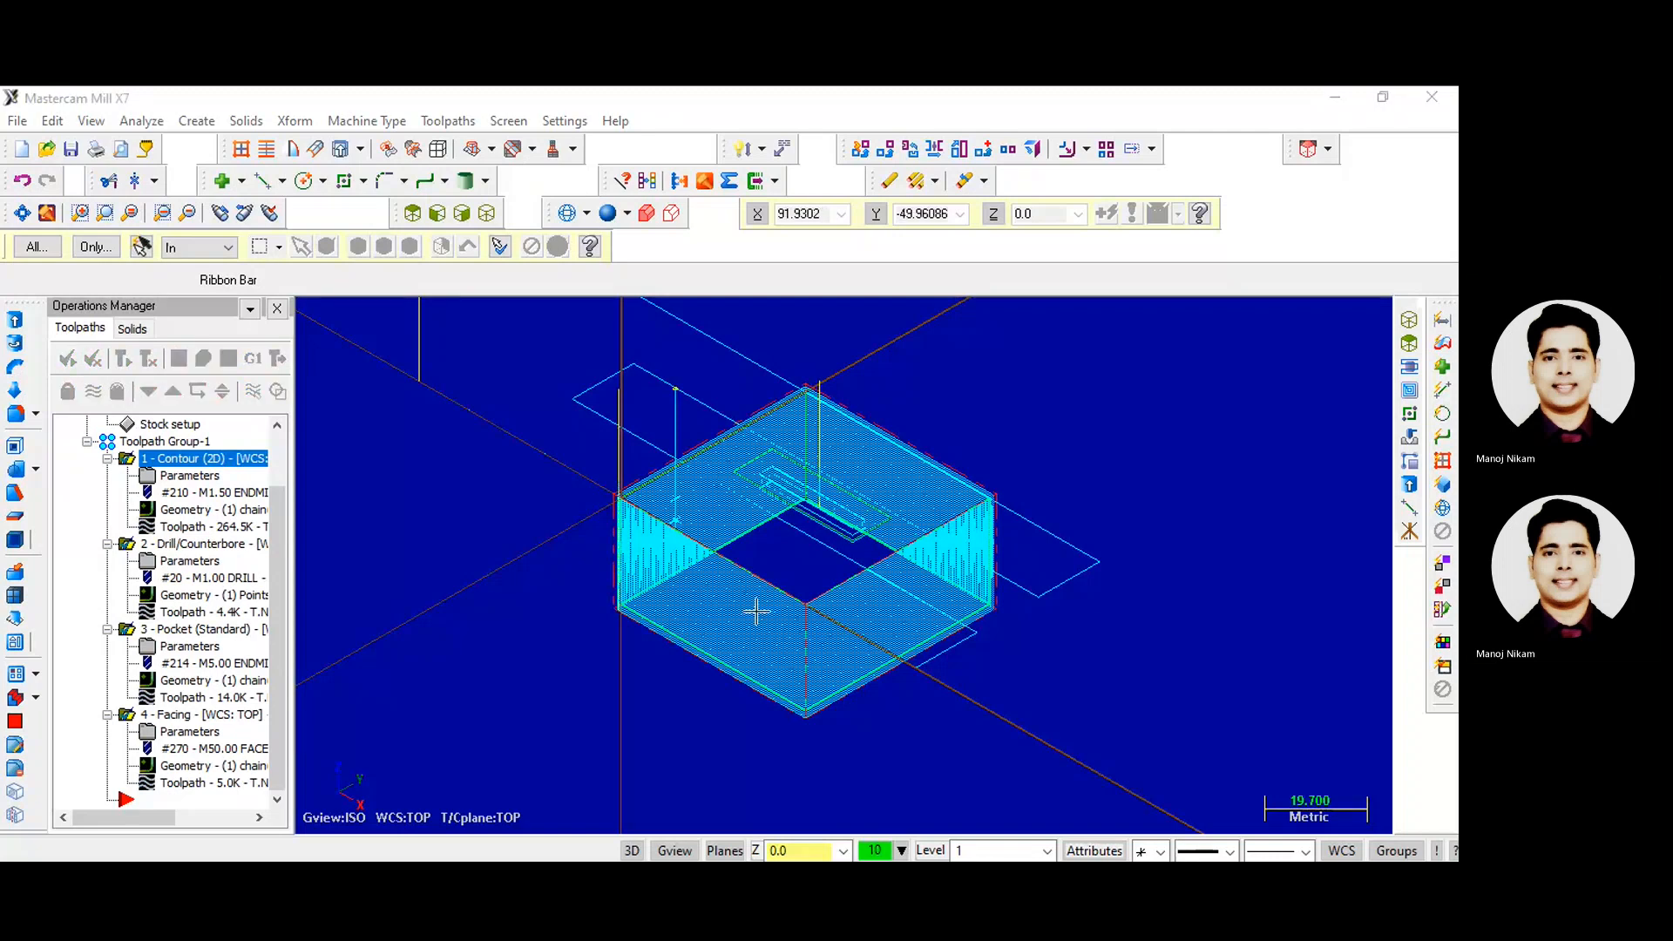
left_click(928, 835)
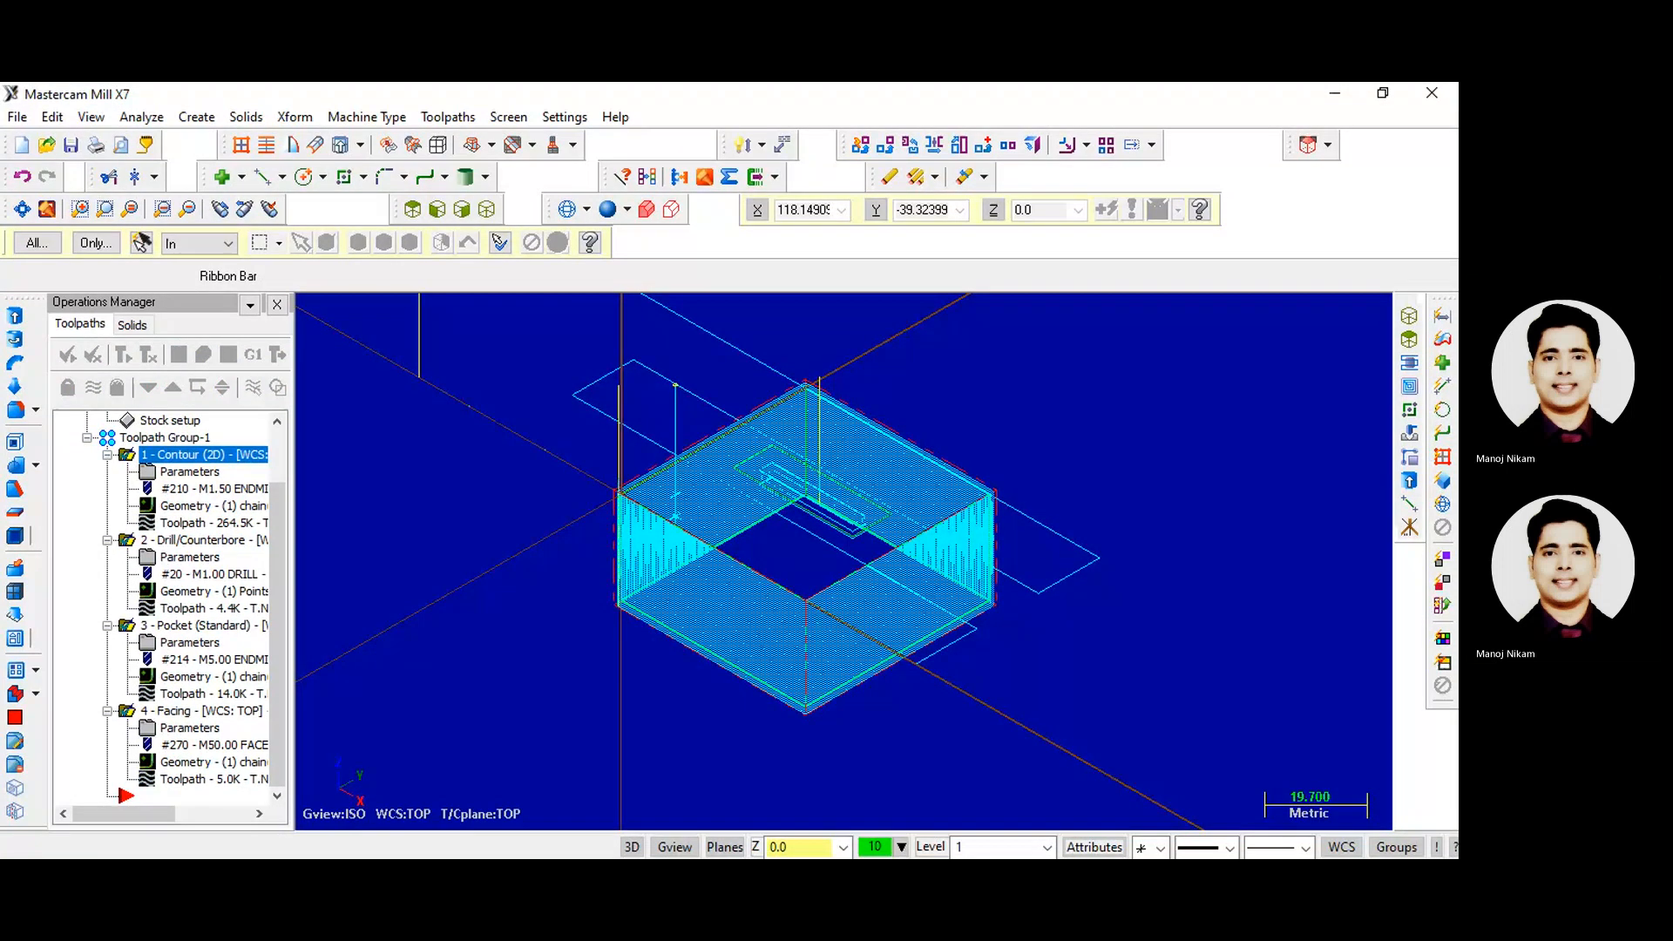